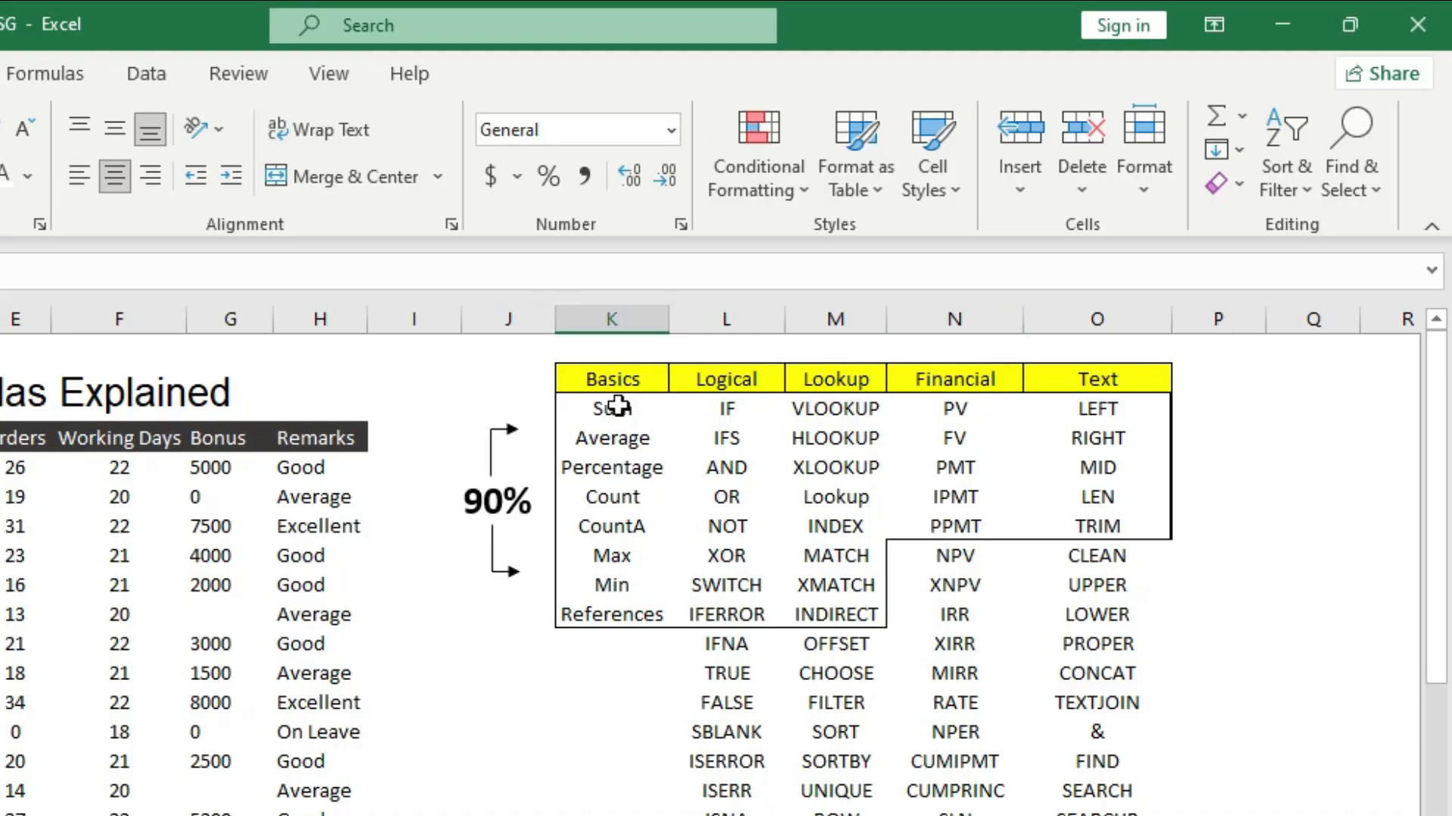
pyautogui.moveTo(615, 409); pyautogui.dragTo(1094, 573)
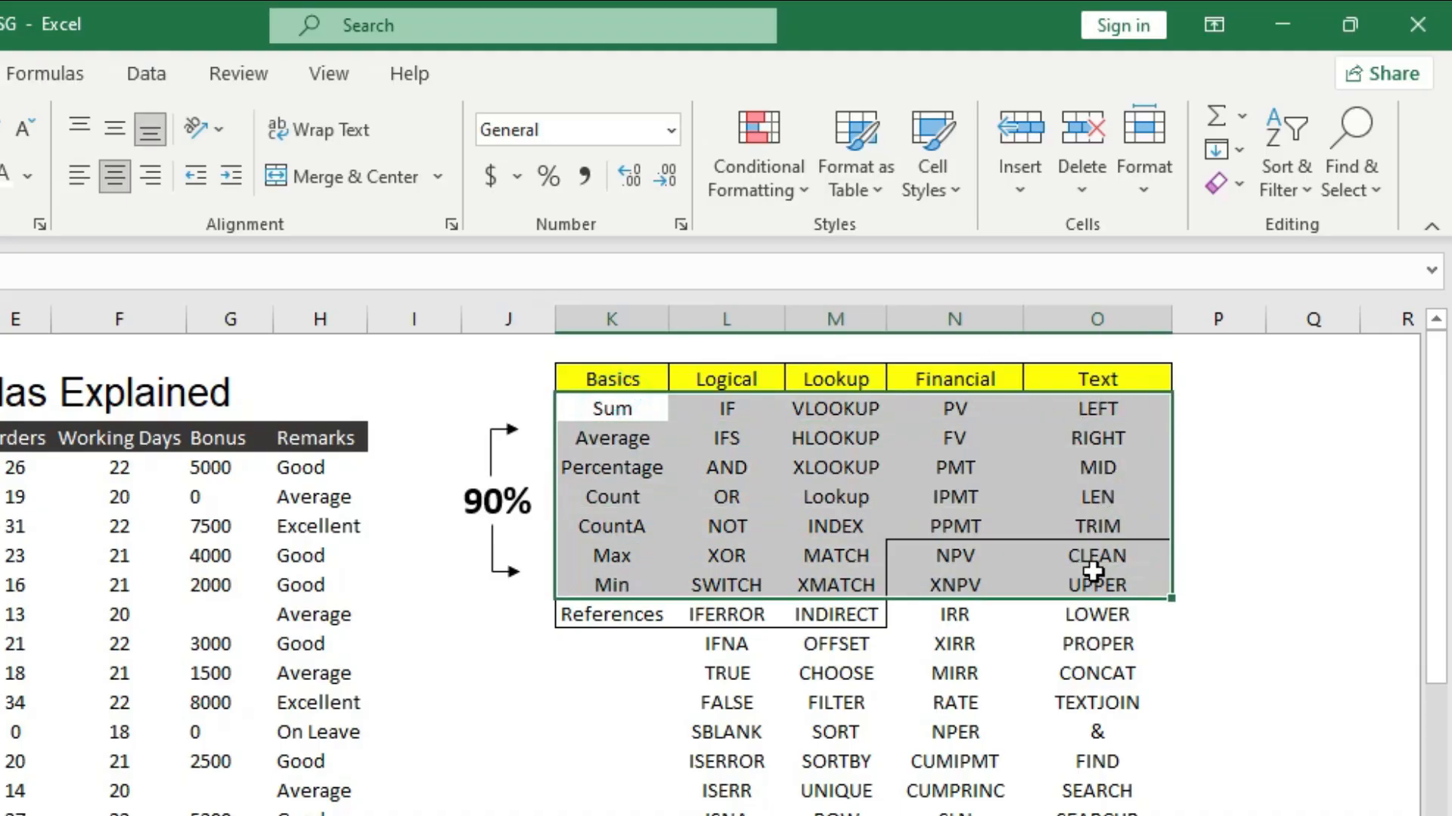
pyautogui.click(1062, 499)
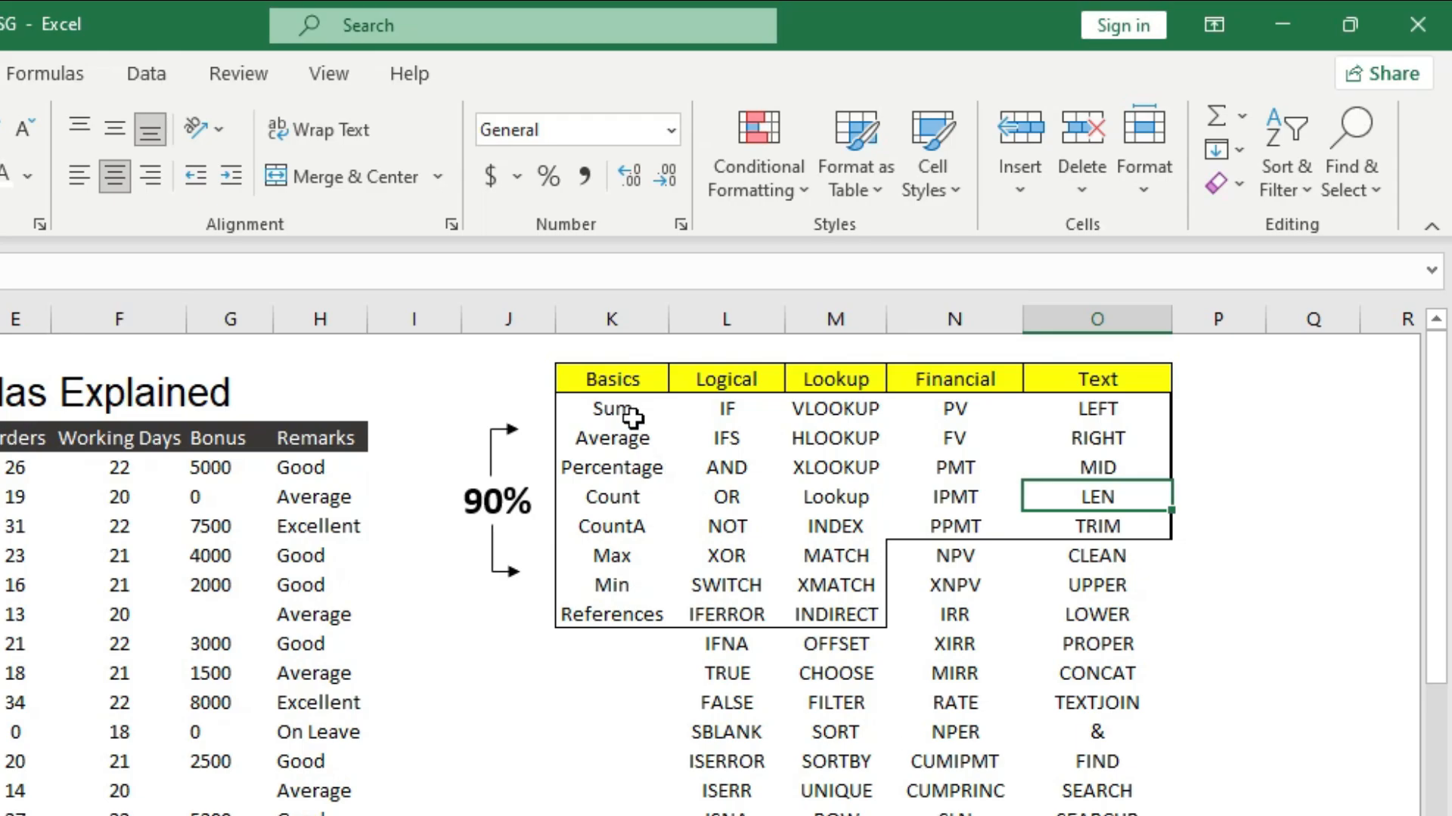
pyautogui.moveTo(632, 411); pyautogui.dragTo(855, 593)
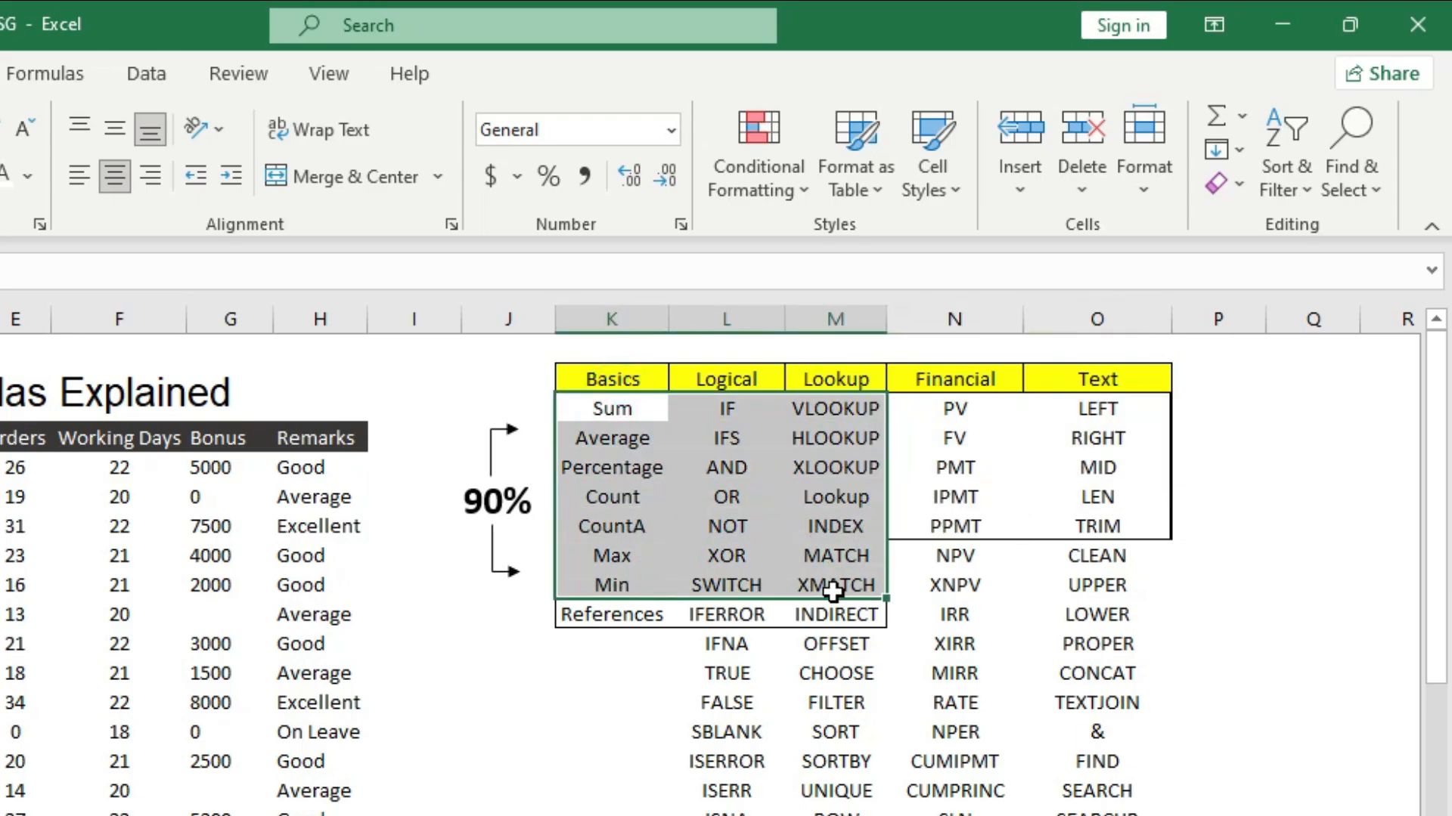
pyautogui.click(982, 457)
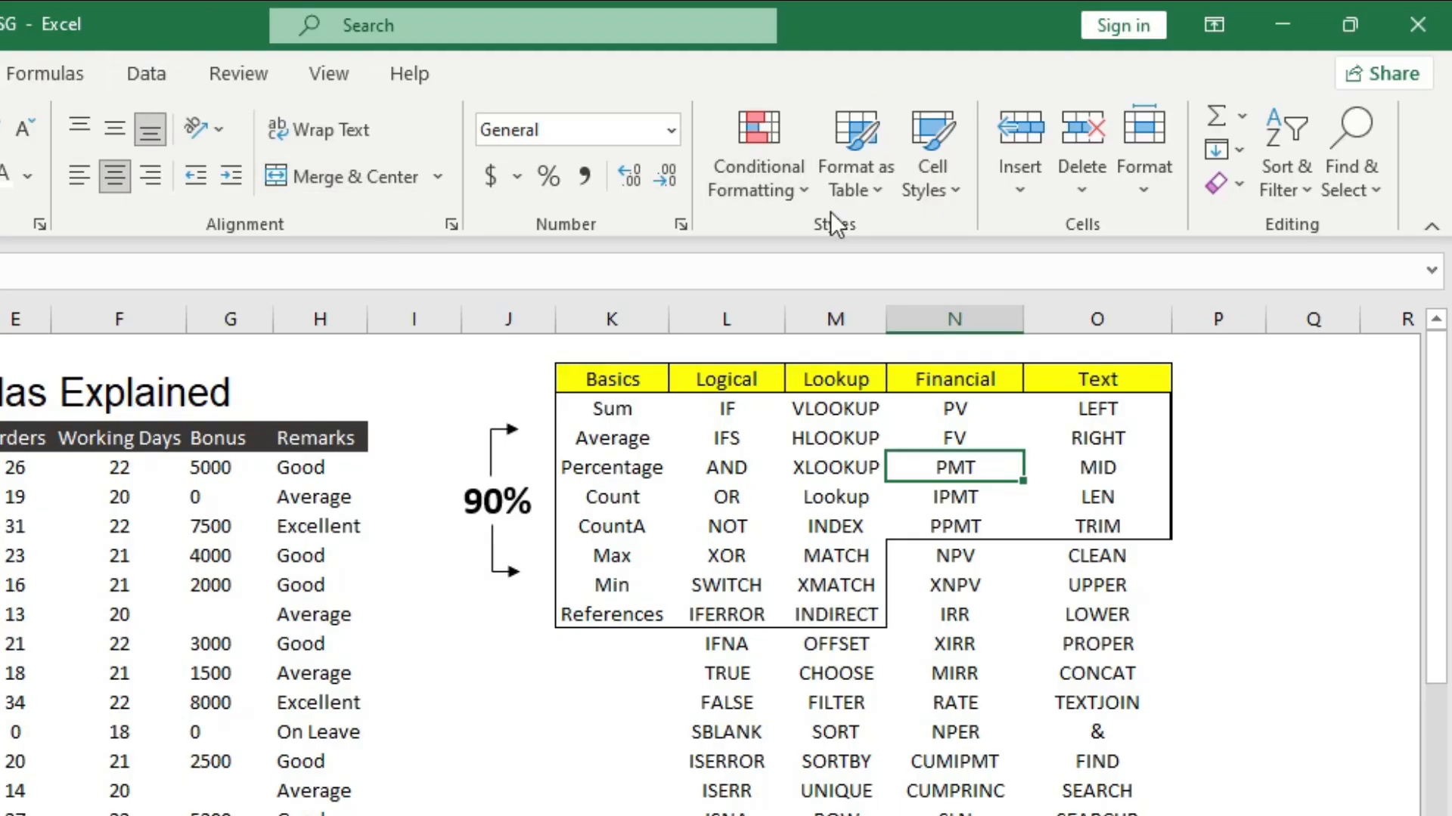
pyautogui.click(784, 561)
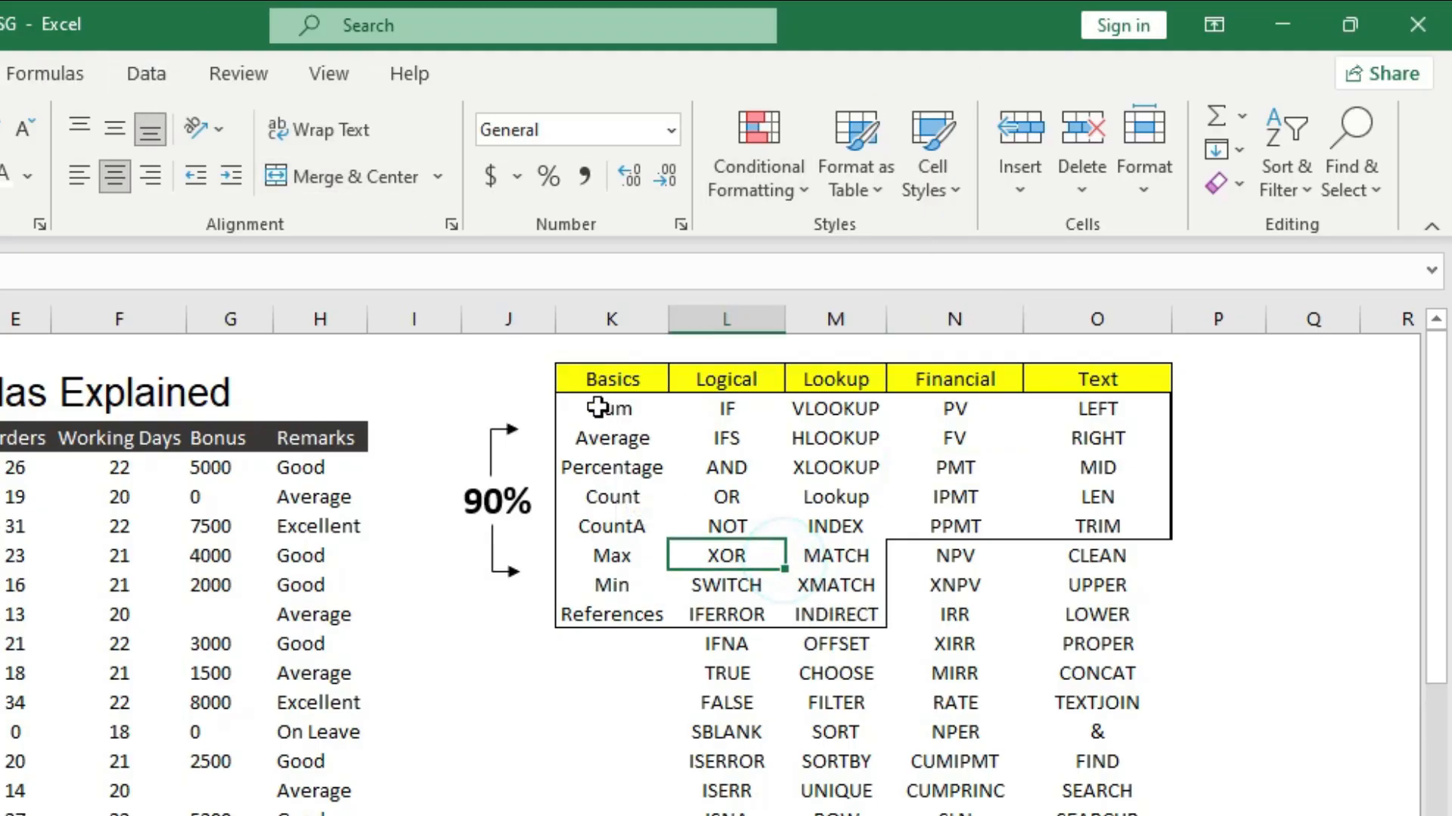
pyautogui.moveTo(605, 408); pyautogui.dragTo(794, 573)
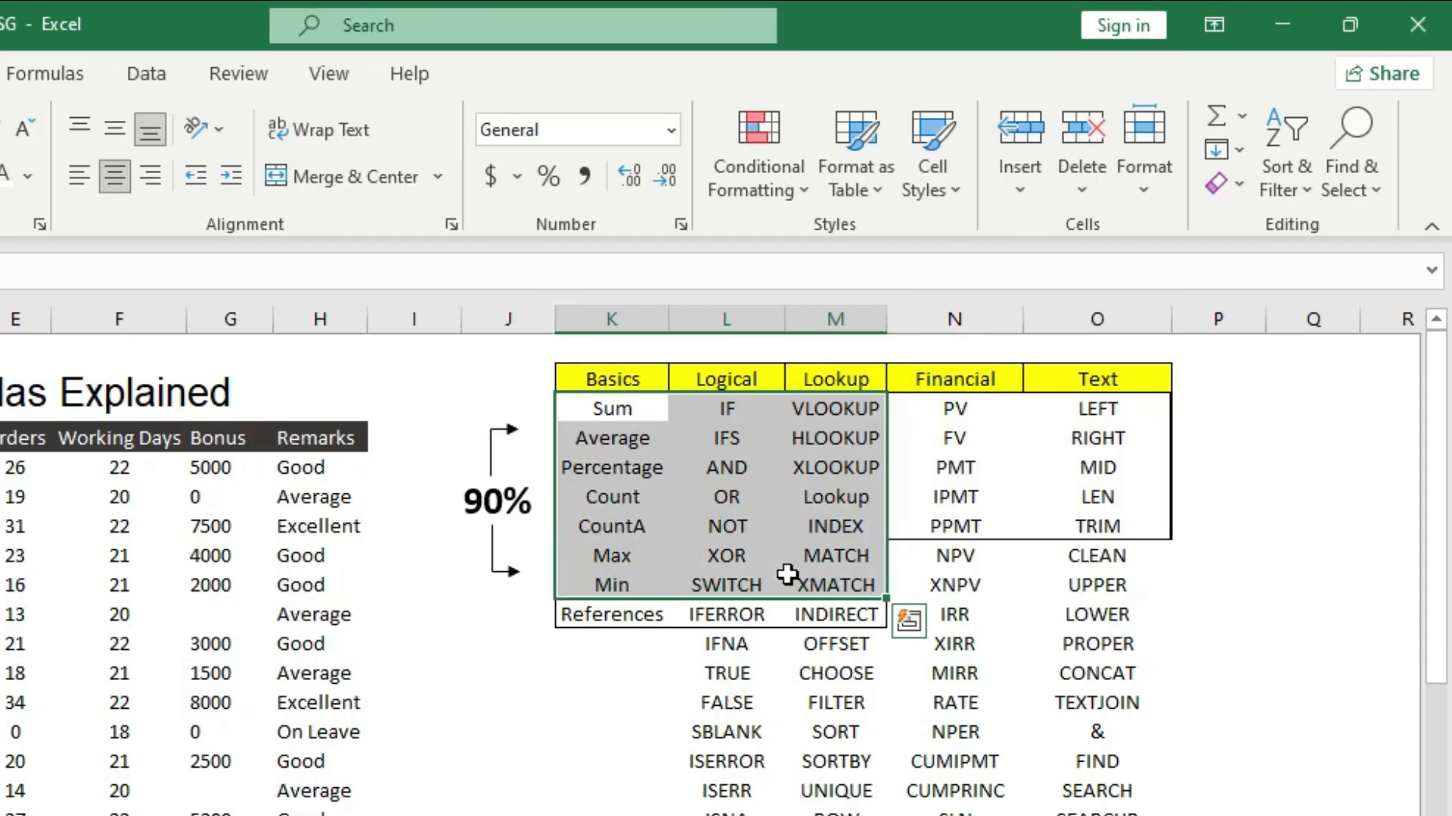
pyautogui.click(749, 497)
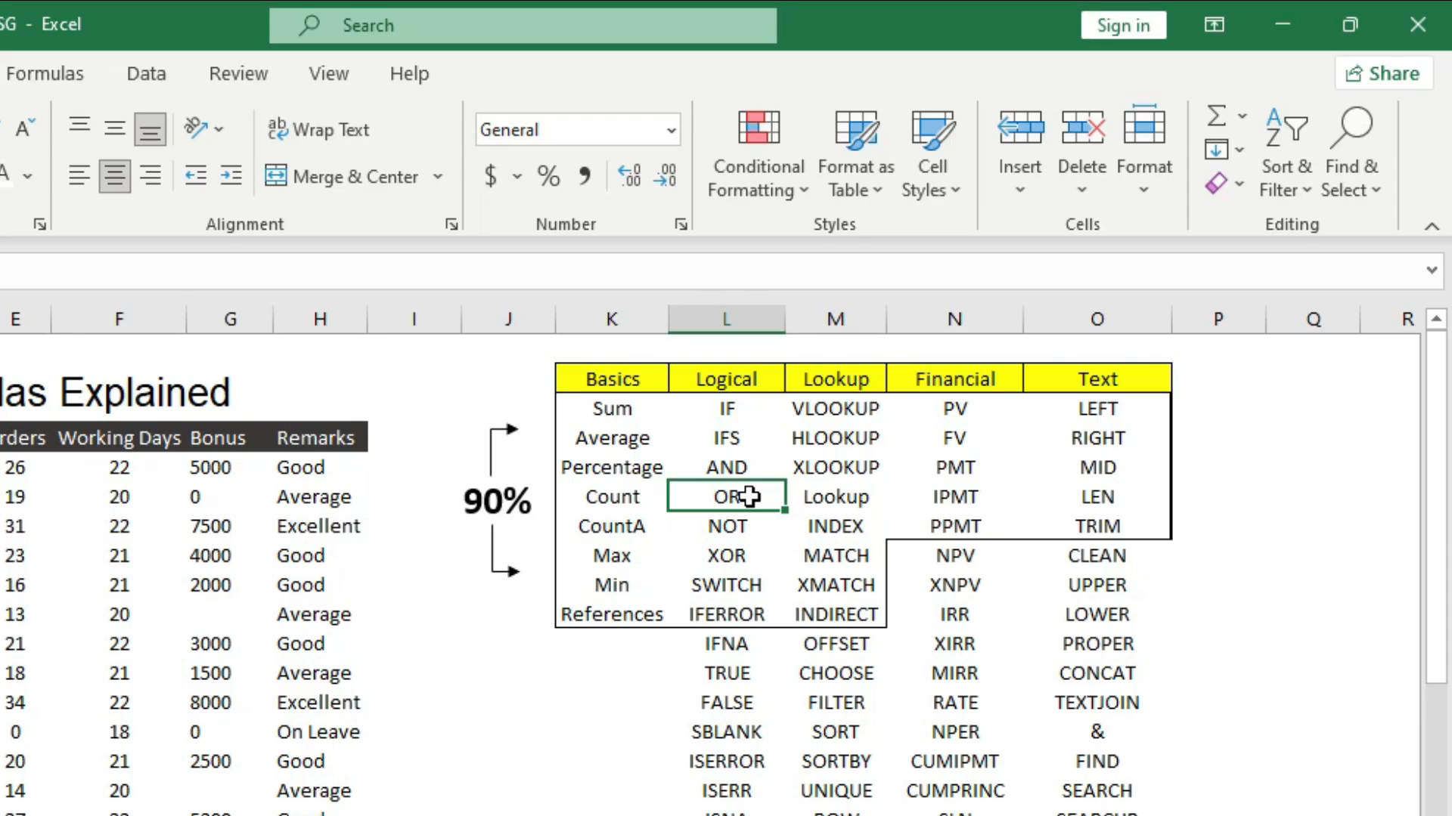
# Delete the function names listed below the bordered area of the formula category table.
pyautogui.moveTo(728, 645); pyautogui.dragTo(1091, 806)
pyautogui.press('Delete')
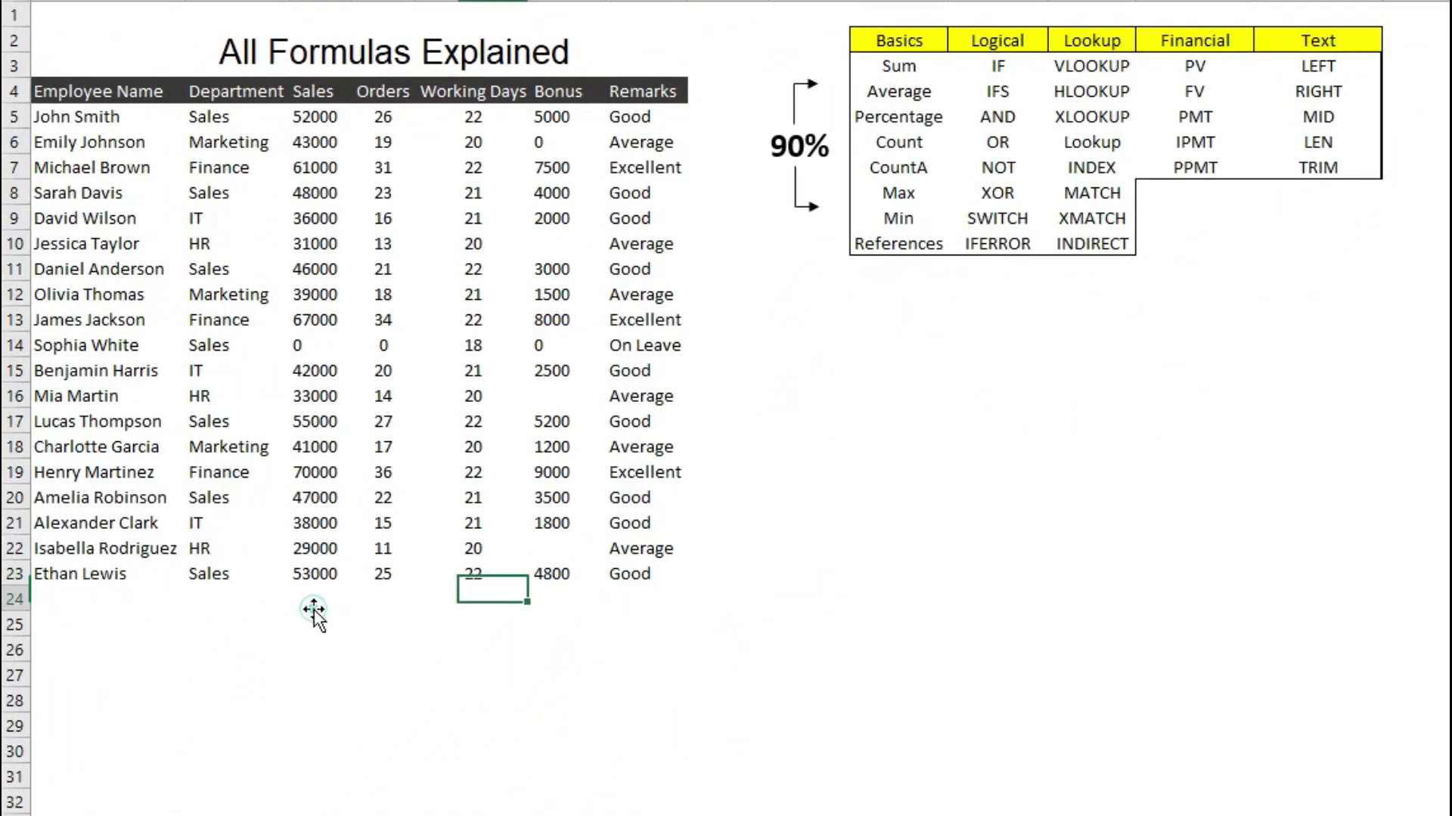
# Enter the formula =SUM(D5:D23) in D24 to total the Sales column.
pyautogui.click(316, 601)
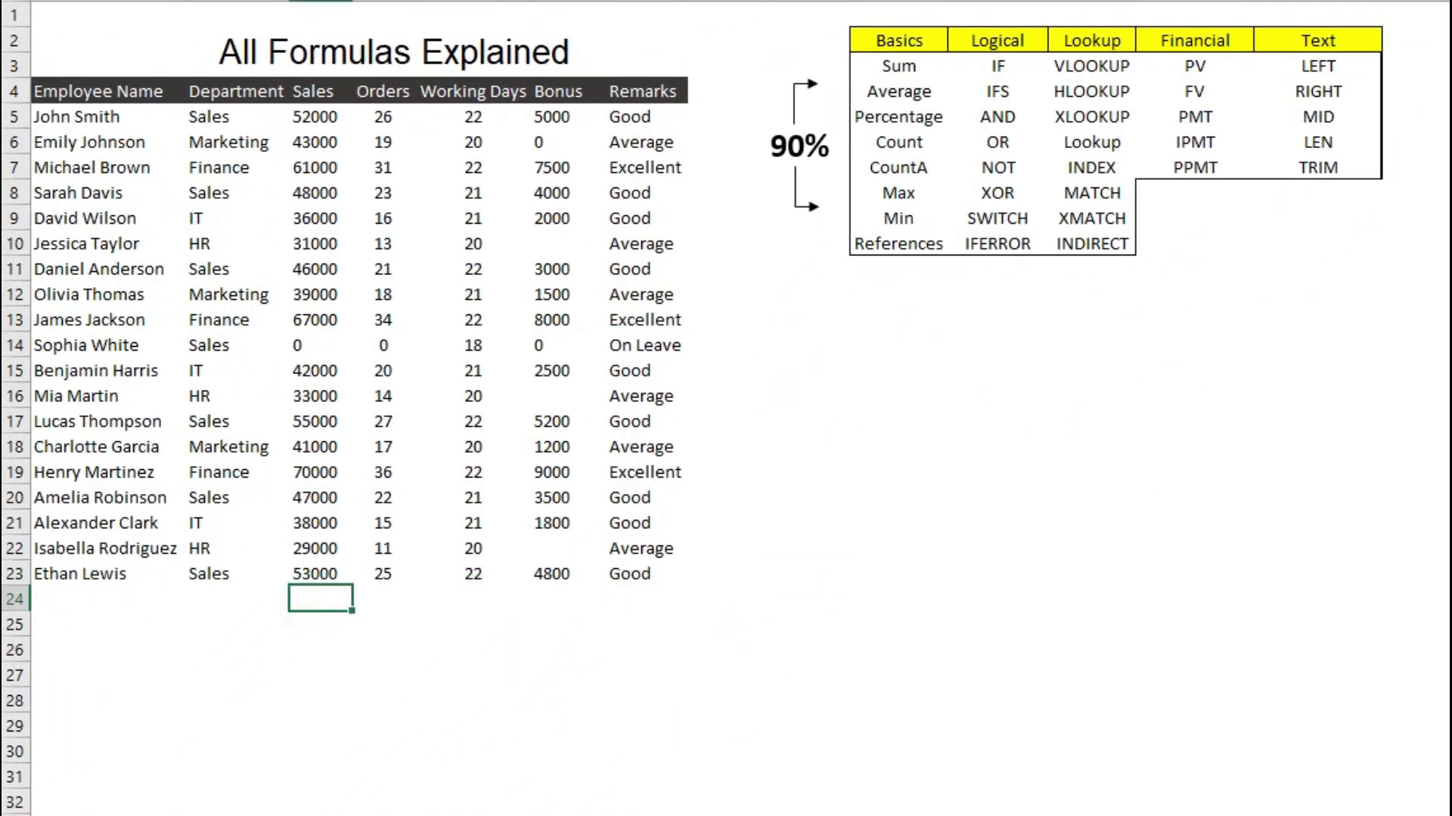
pyautogui.write('=SUM')
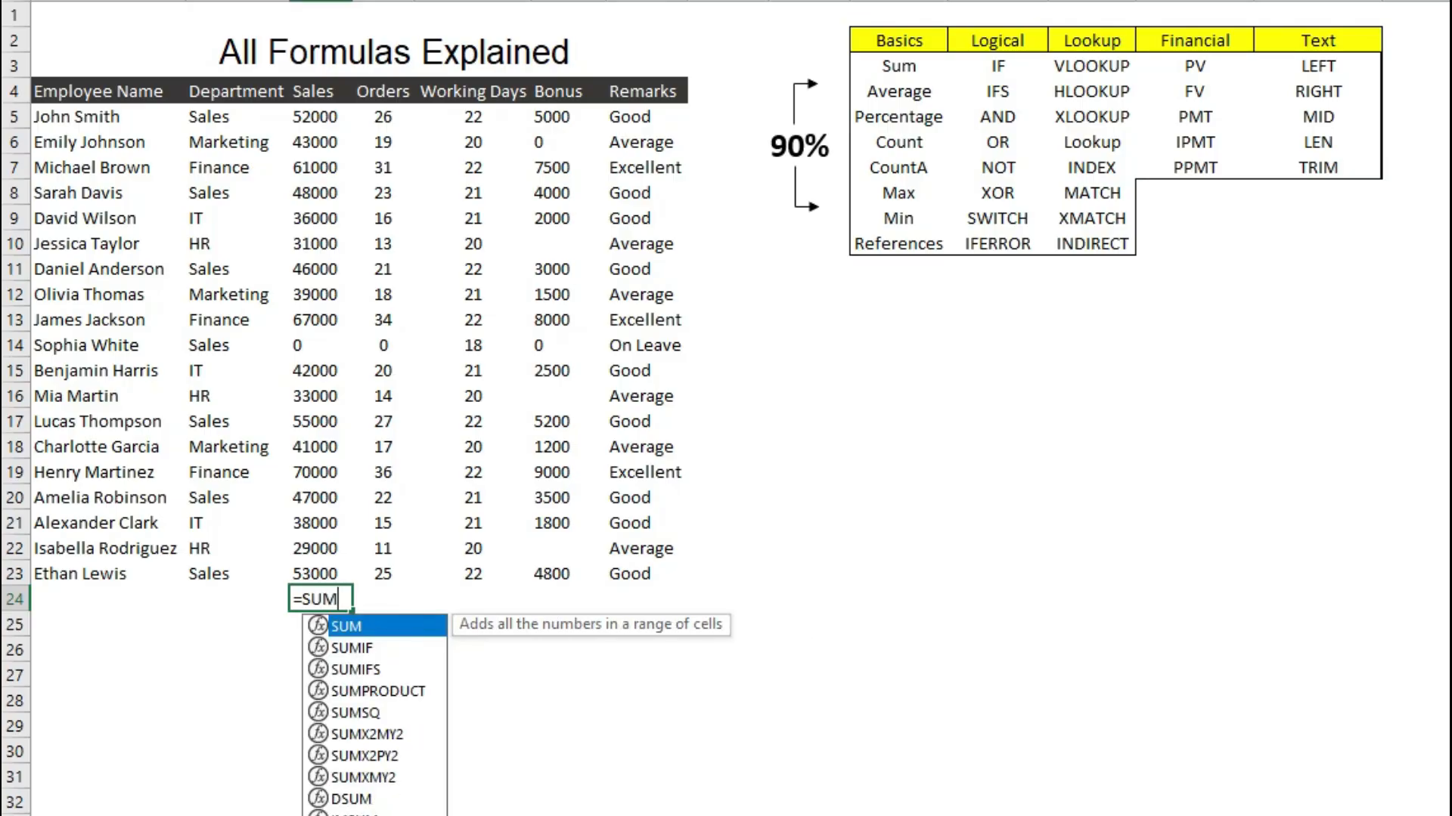
pyautogui.write('(')
pyautogui.press('Up')
pyautogui.press('Up')
pyautogui.press('Up')
pyautogui.press('Up')
pyautogui.press('Up')
pyautogui.press('Up')
pyautogui.press('Up')
pyautogui.press('Up')
pyautogui.press('Up')
pyautogui.press('Up')
pyautogui.press('Up')
pyautogui.press('Up')
pyautogui.press('Up')
pyautogui.press('Up')
pyautogui.press('Up')
pyautogui.press('Up')
pyautogui.press('Up')
pyautogui.press('Up')
pyautogui.press('Up')
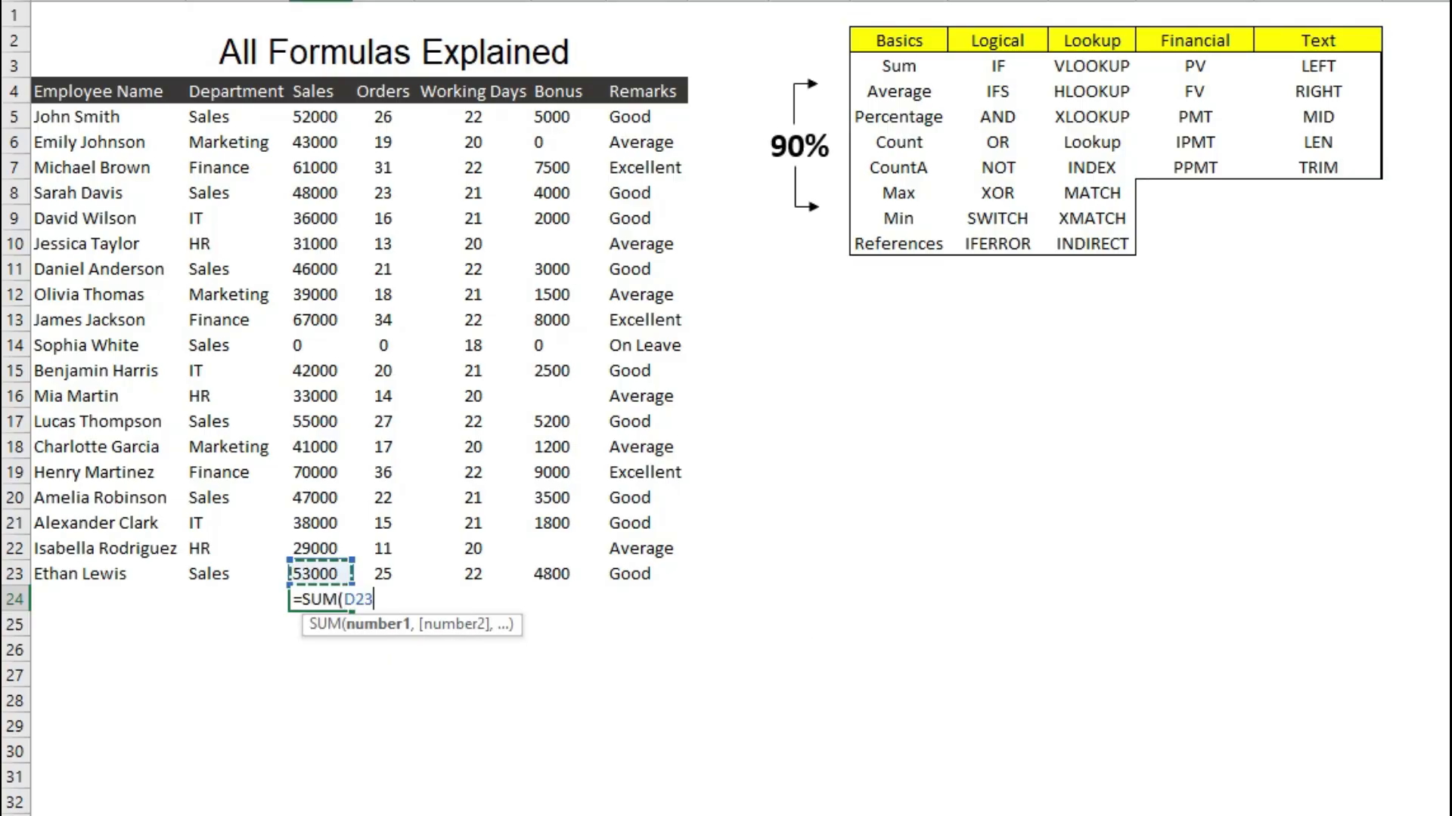
pyautogui.hotkey('ctrl', 'shift', 'Down')
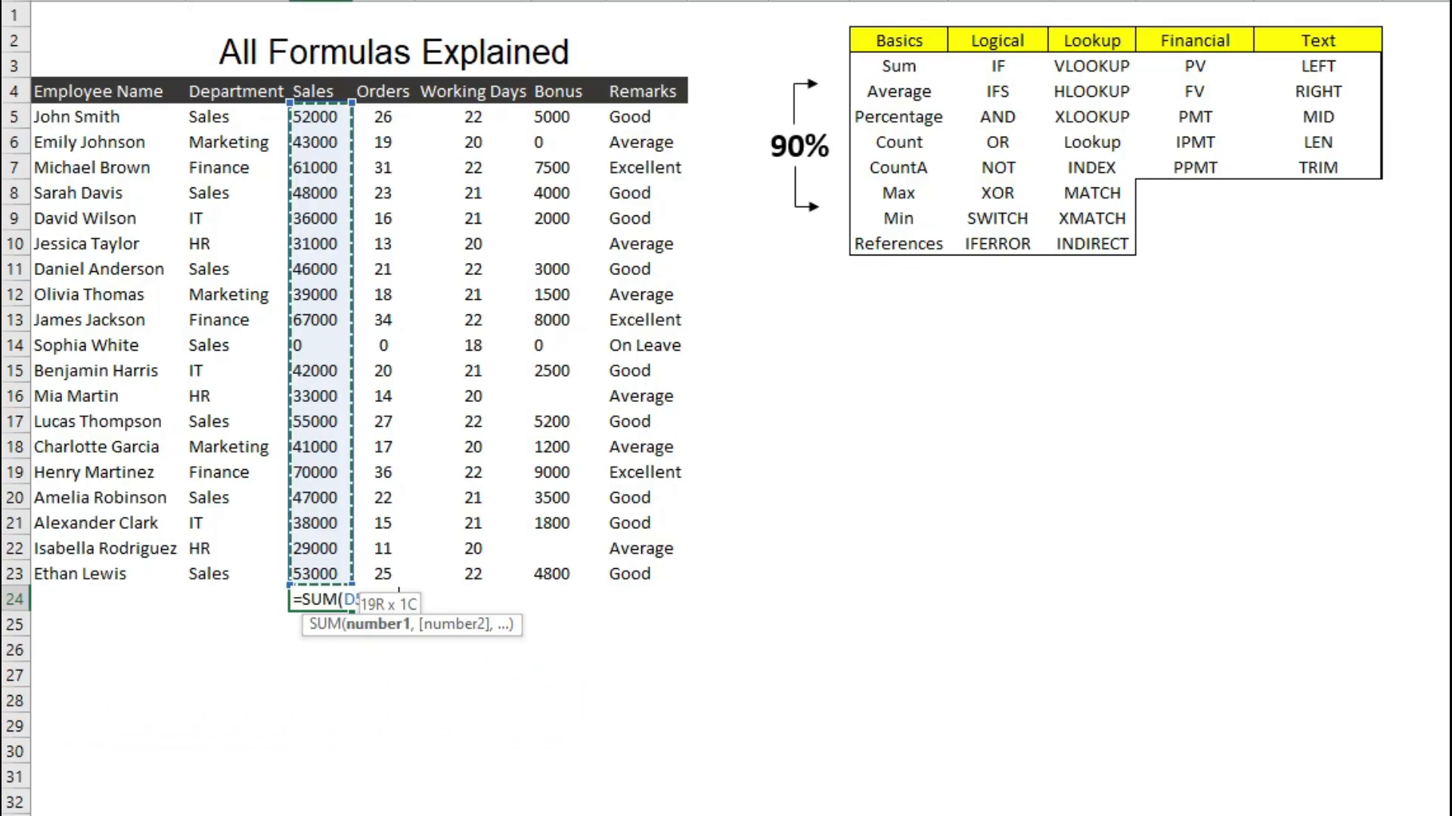
pyautogui.write(')')
pyautogui.press('Return')
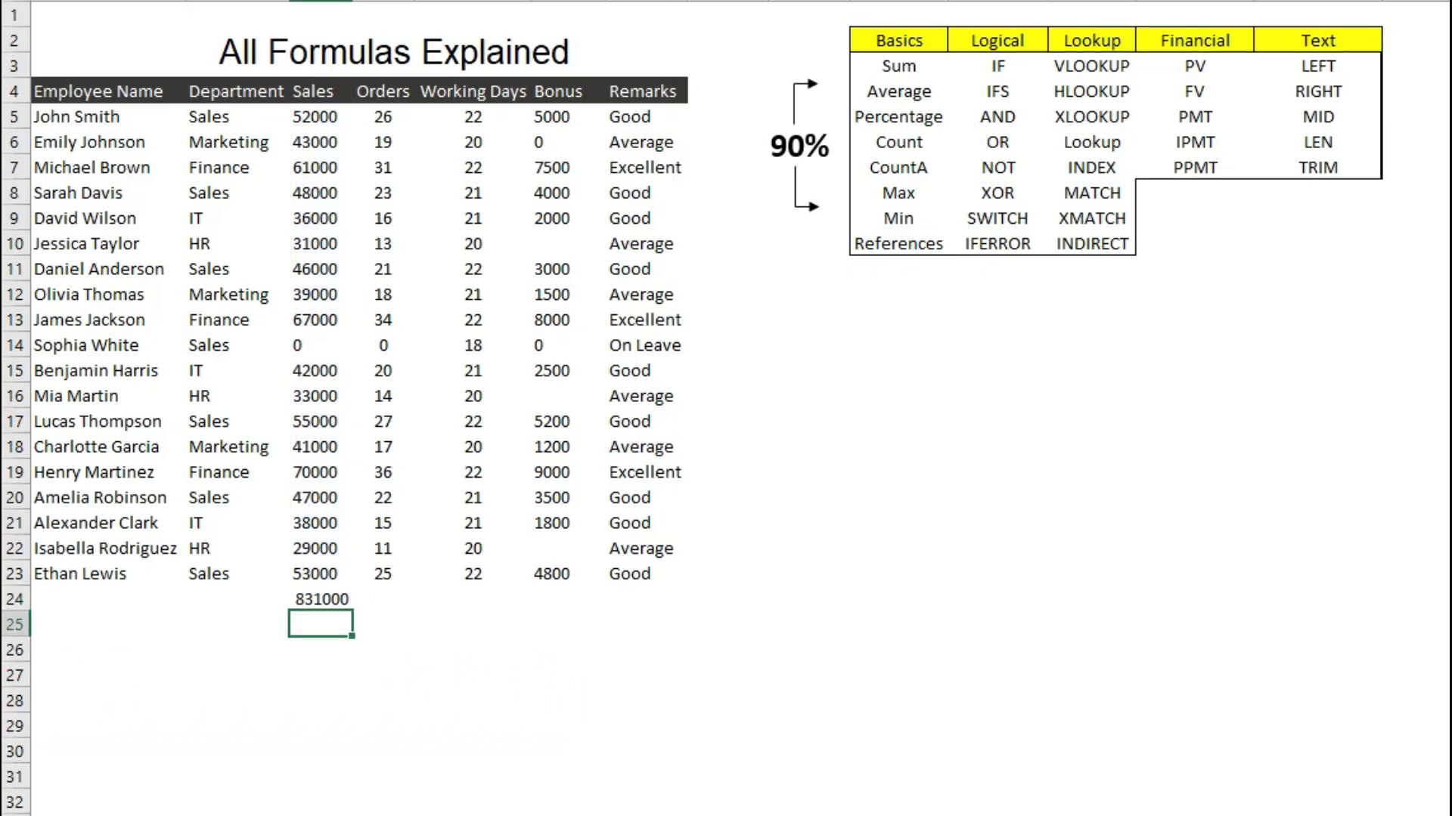
# Clear the Sales total in D24 and re-create it with AutoSum over D5:D23.
pyautogui.click(320, 600)
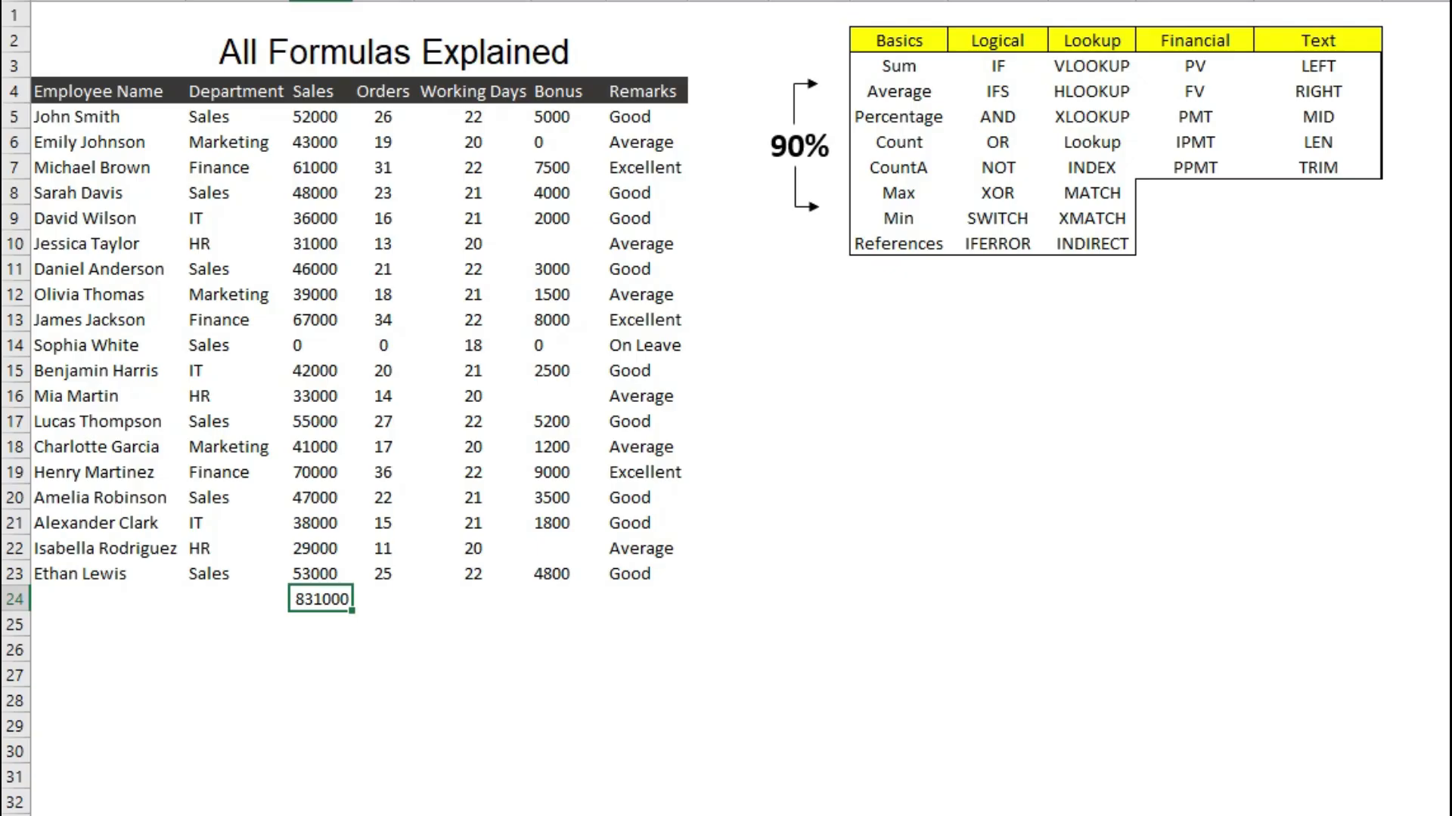
pyautogui.press('Delete')
pyautogui.hotkey('alt', '=')
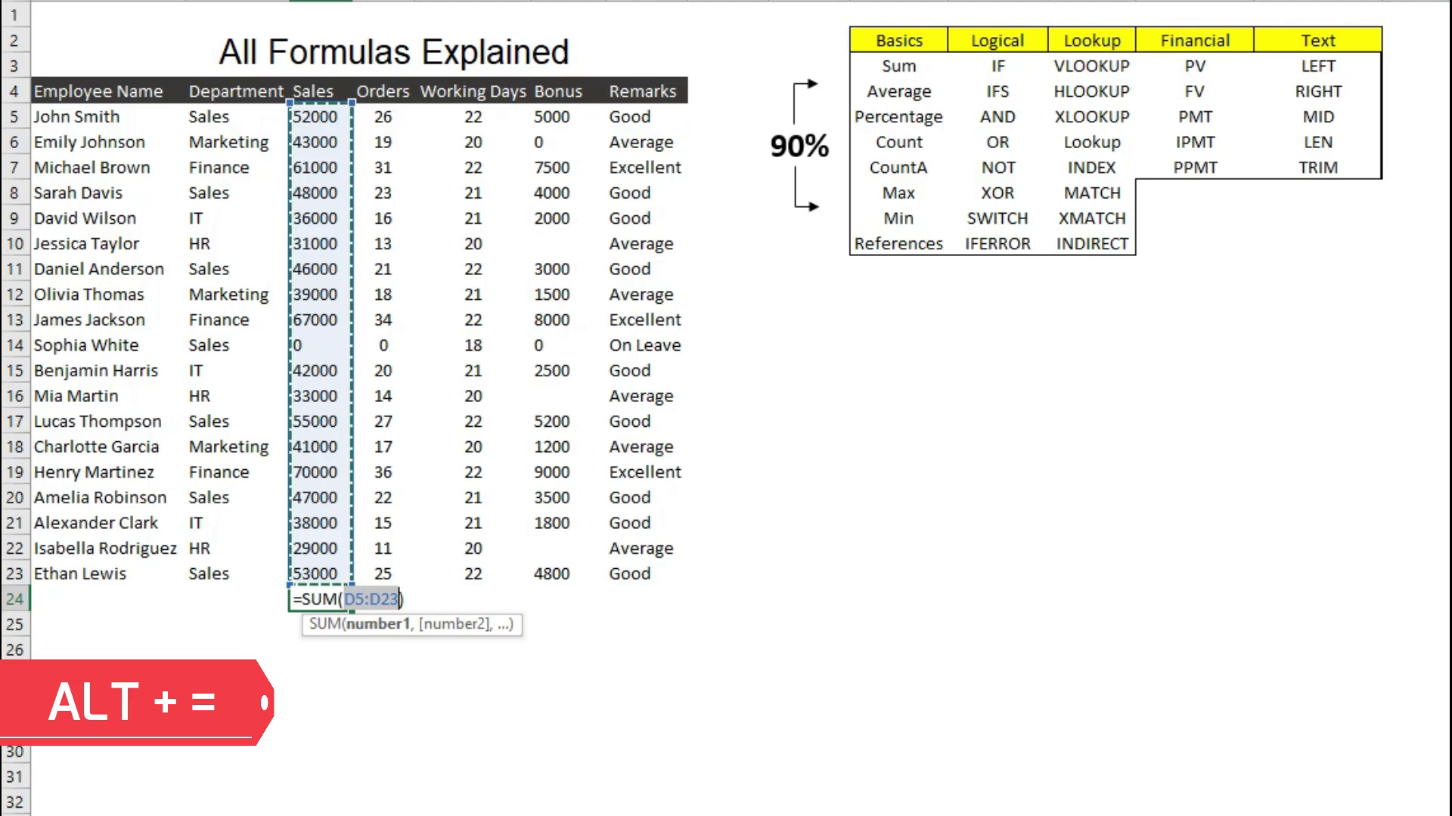
pyautogui.press('Return')
pyautogui.press('Up')
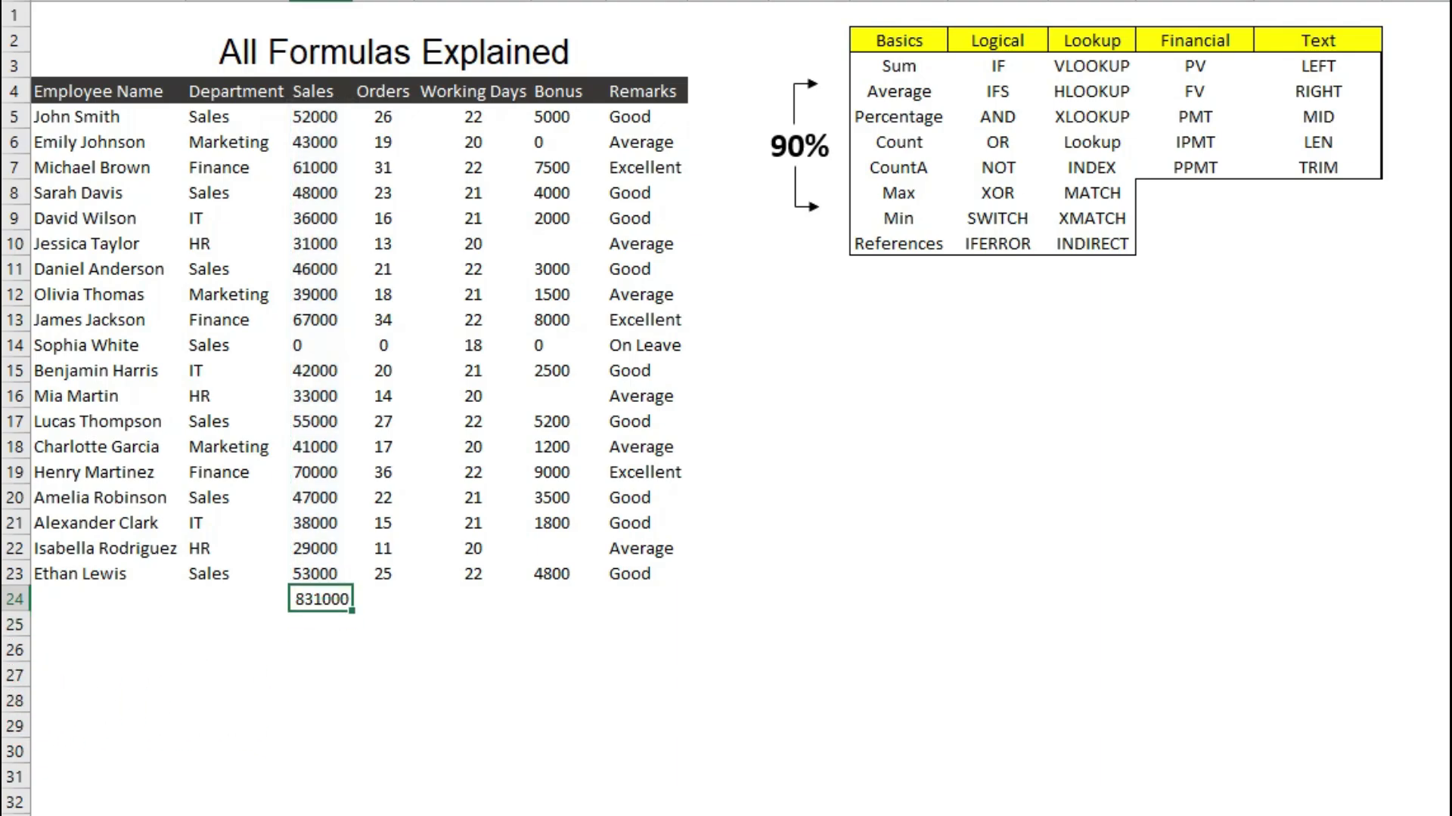
# Total the Orders column E5:E23 in E24 with AutoSum.
pyautogui.press('Right')
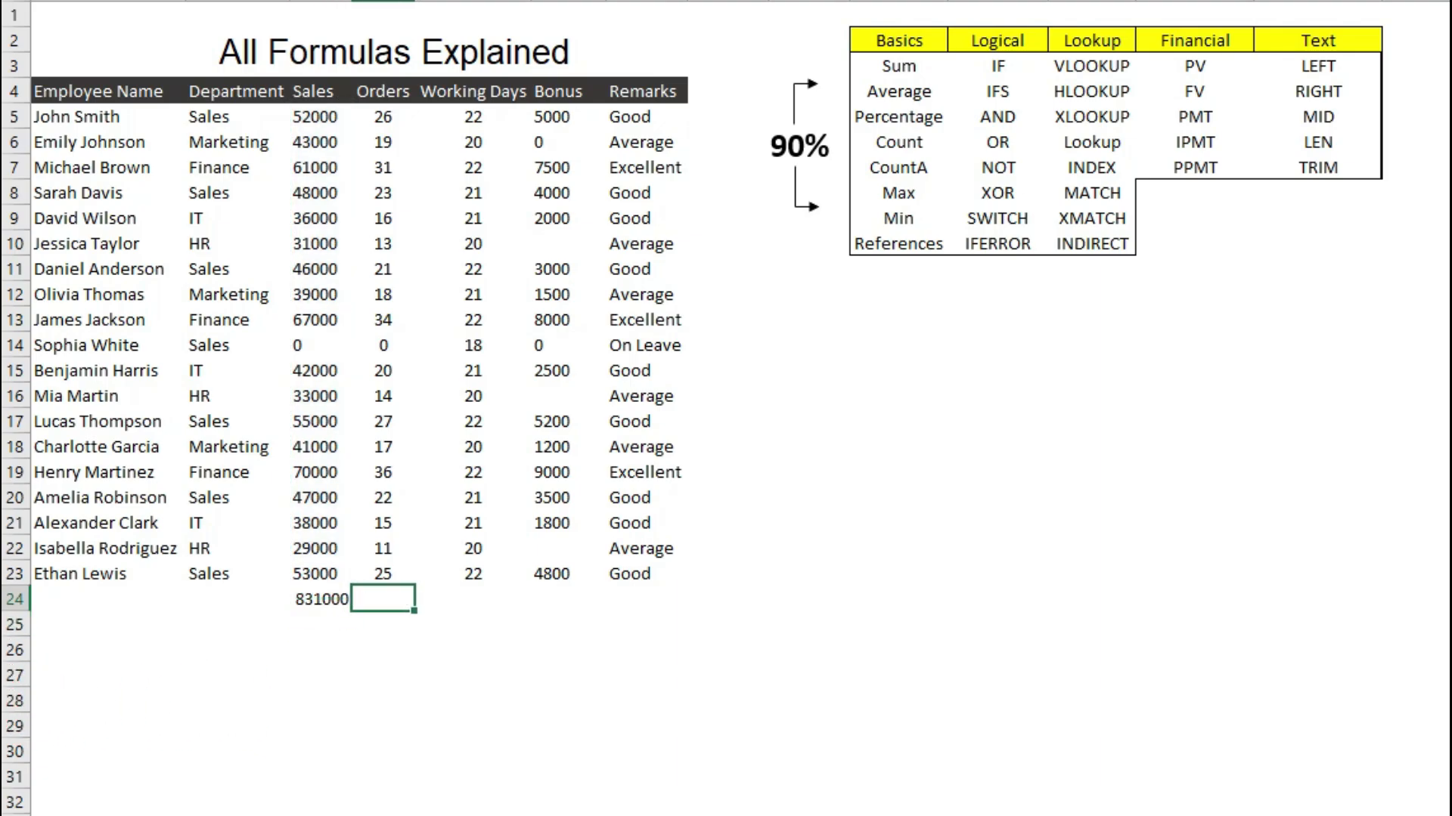
pyautogui.hotkey('alt', '=')
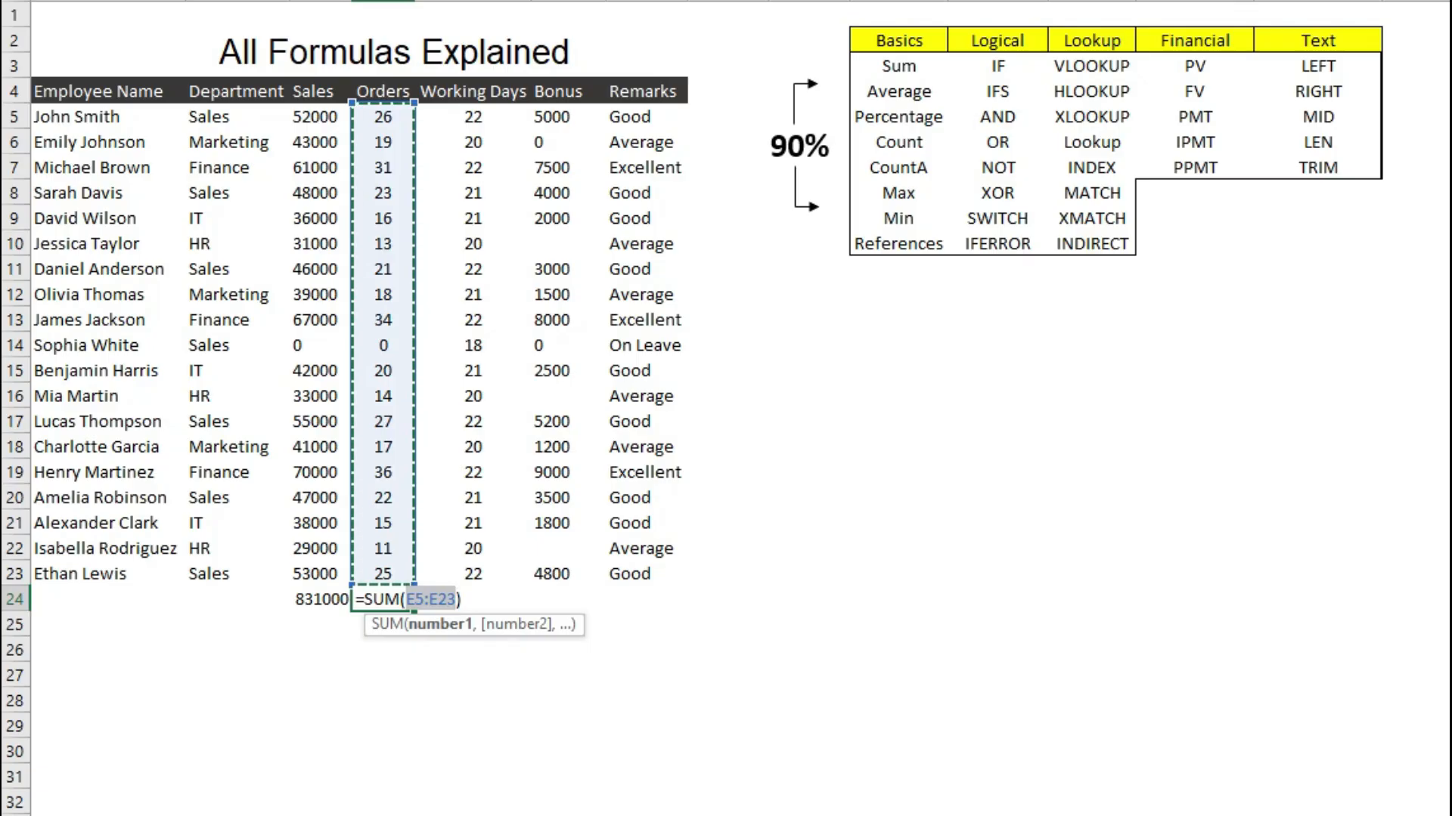
pyautogui.press('Return')
pyautogui.press('Right')
pyautogui.press('Up')
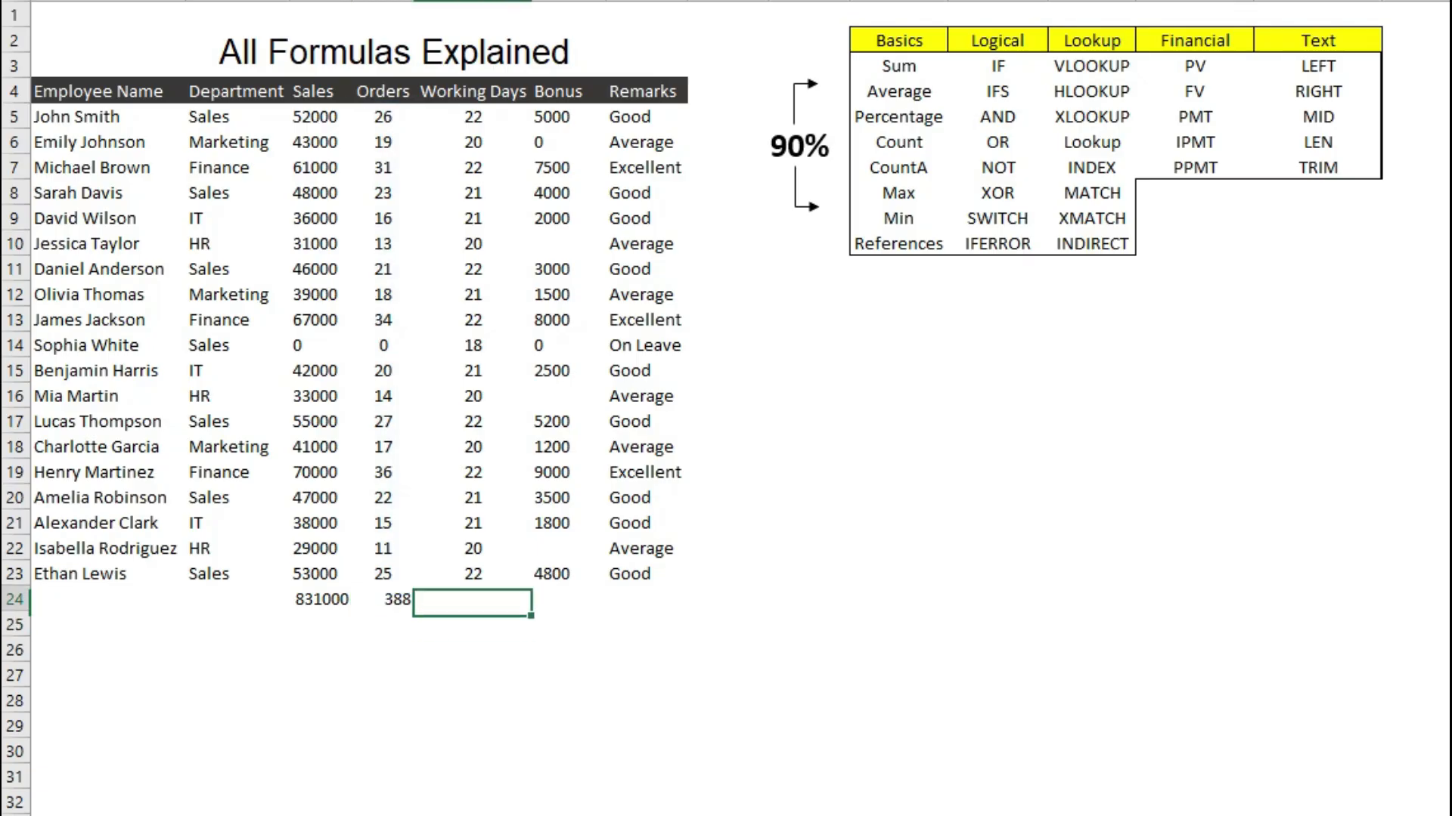
# Center the Orders total in E24 and fill it right into F24 to total Working Days.
pyautogui.press('Left')
pyautogui.hotkey('alt', 'h')
pyautogui.press('a')
pyautogui.press('c')
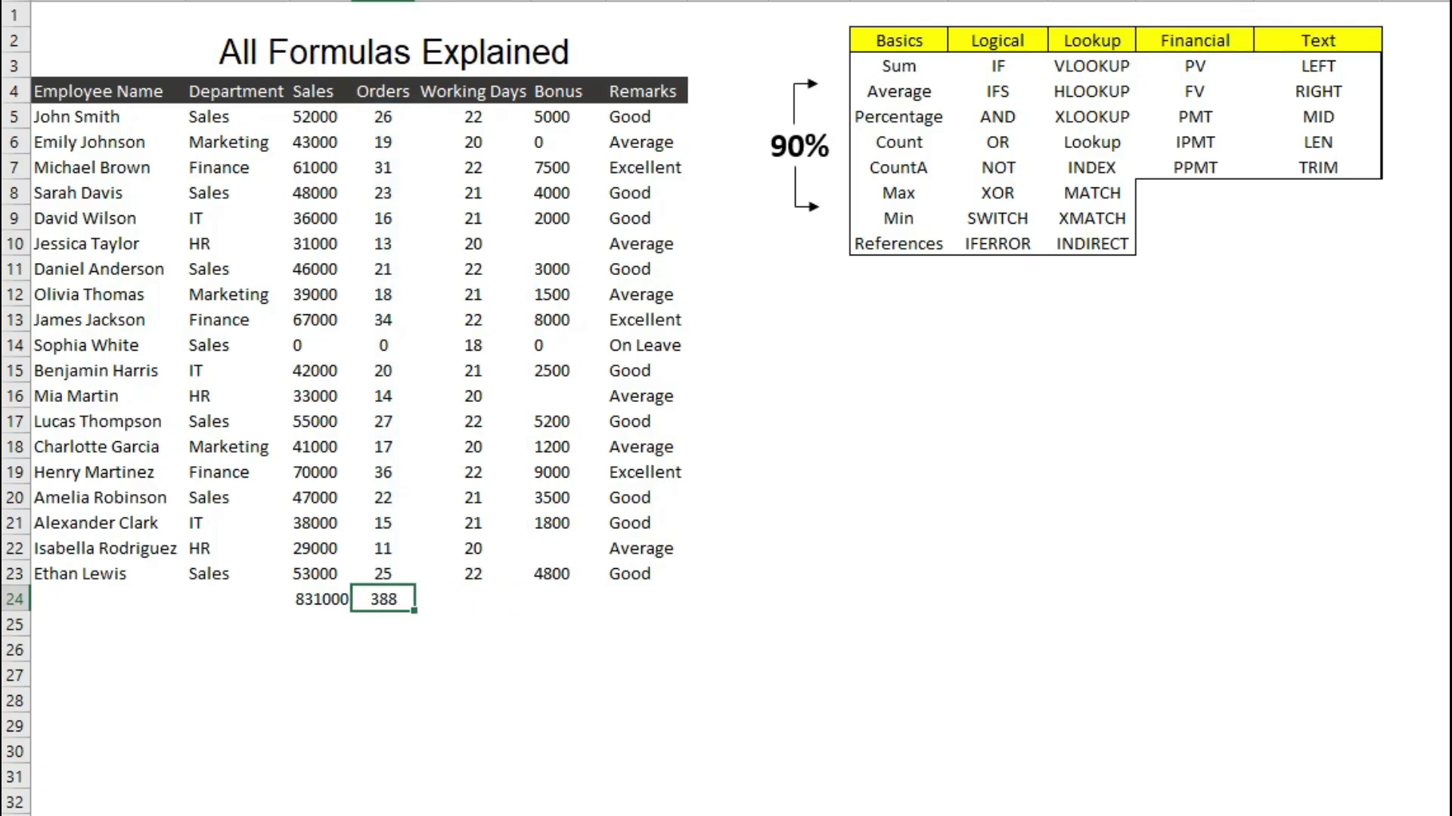
pyautogui.hotkey('shift', 'Right')
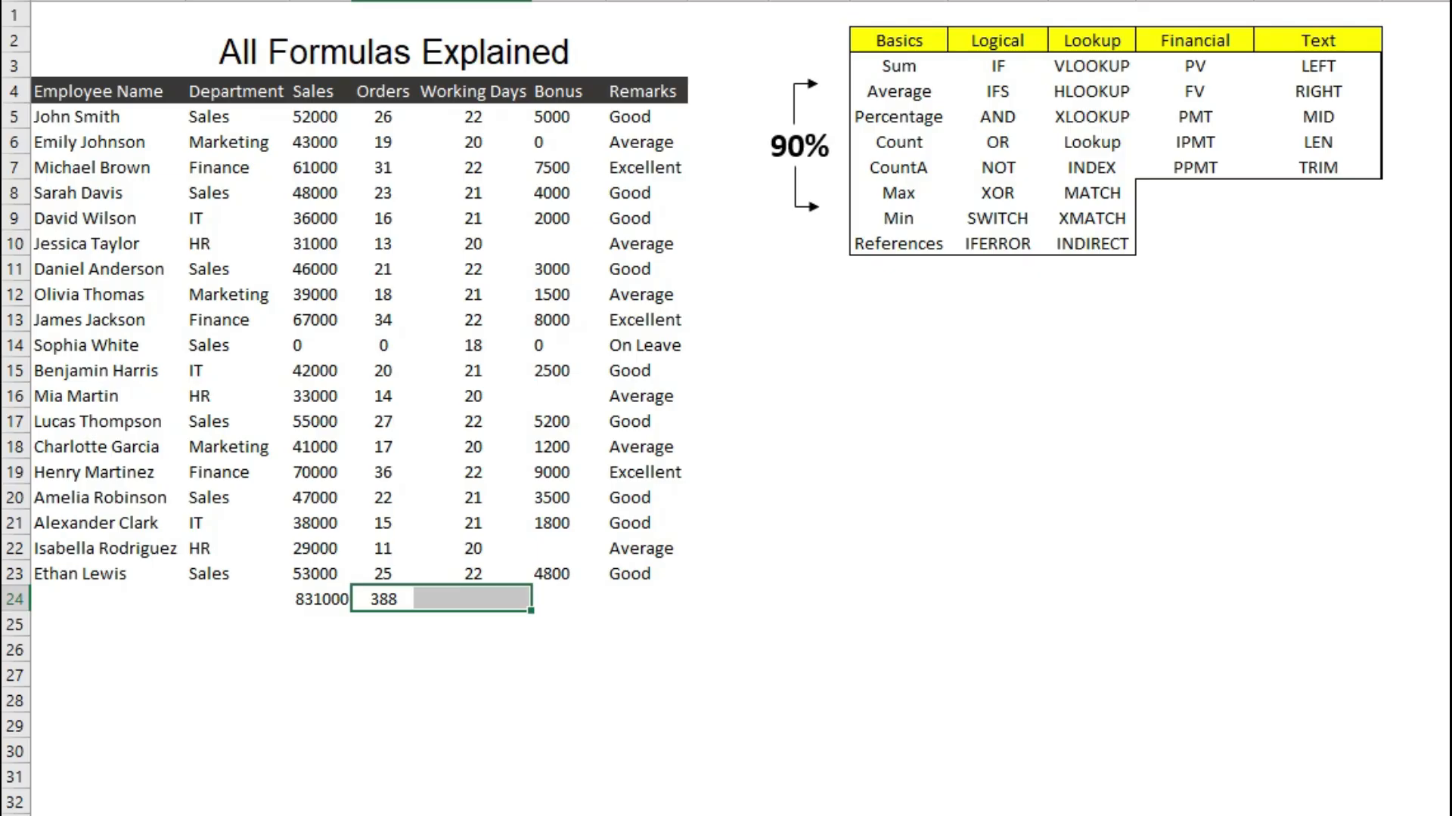
pyautogui.hotkey('ctrl', 'r')
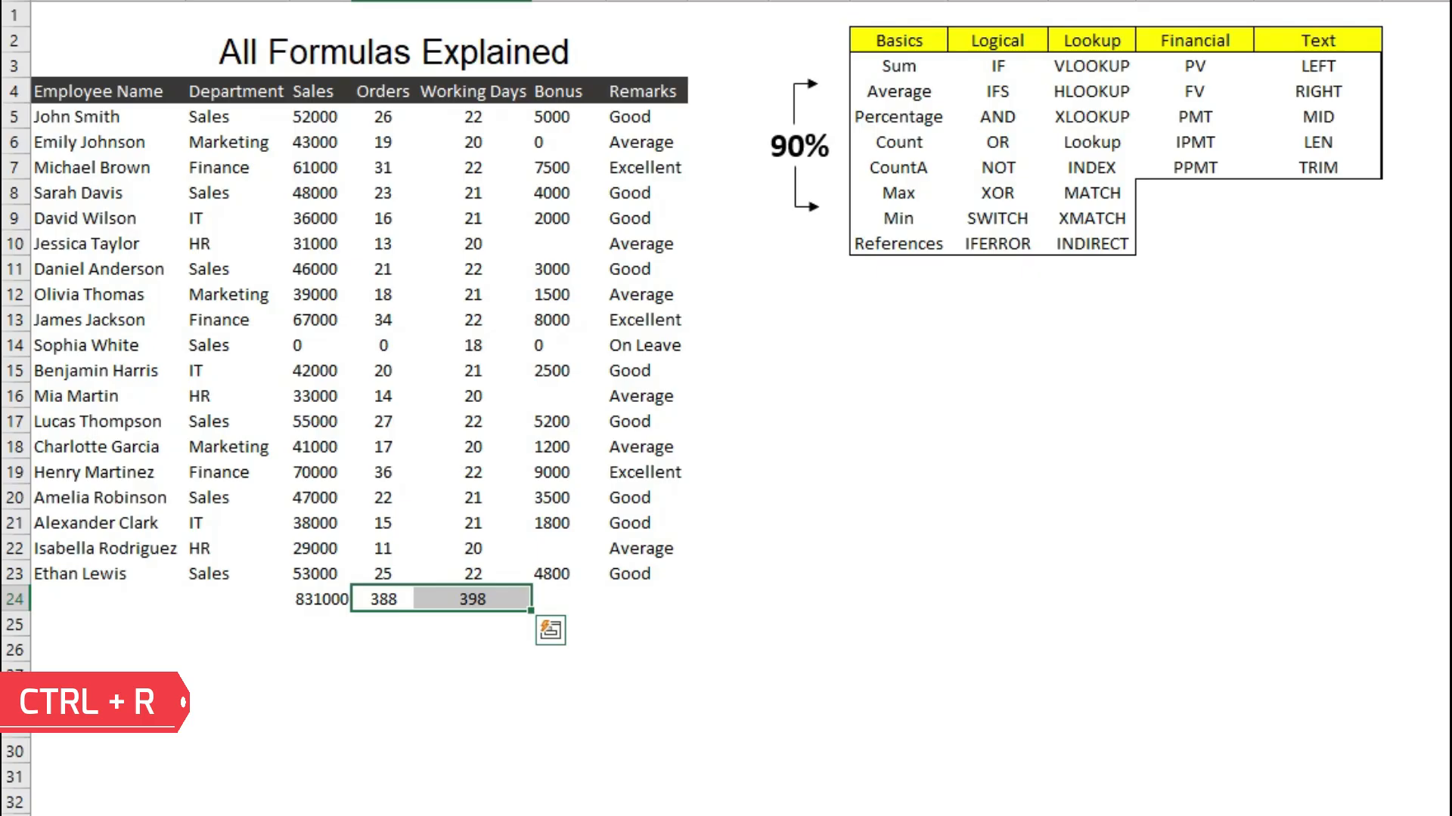
# Try to total the Bonus column in G24 with AutoSum.
pyautogui.press('Right')
pyautogui.press('Right')
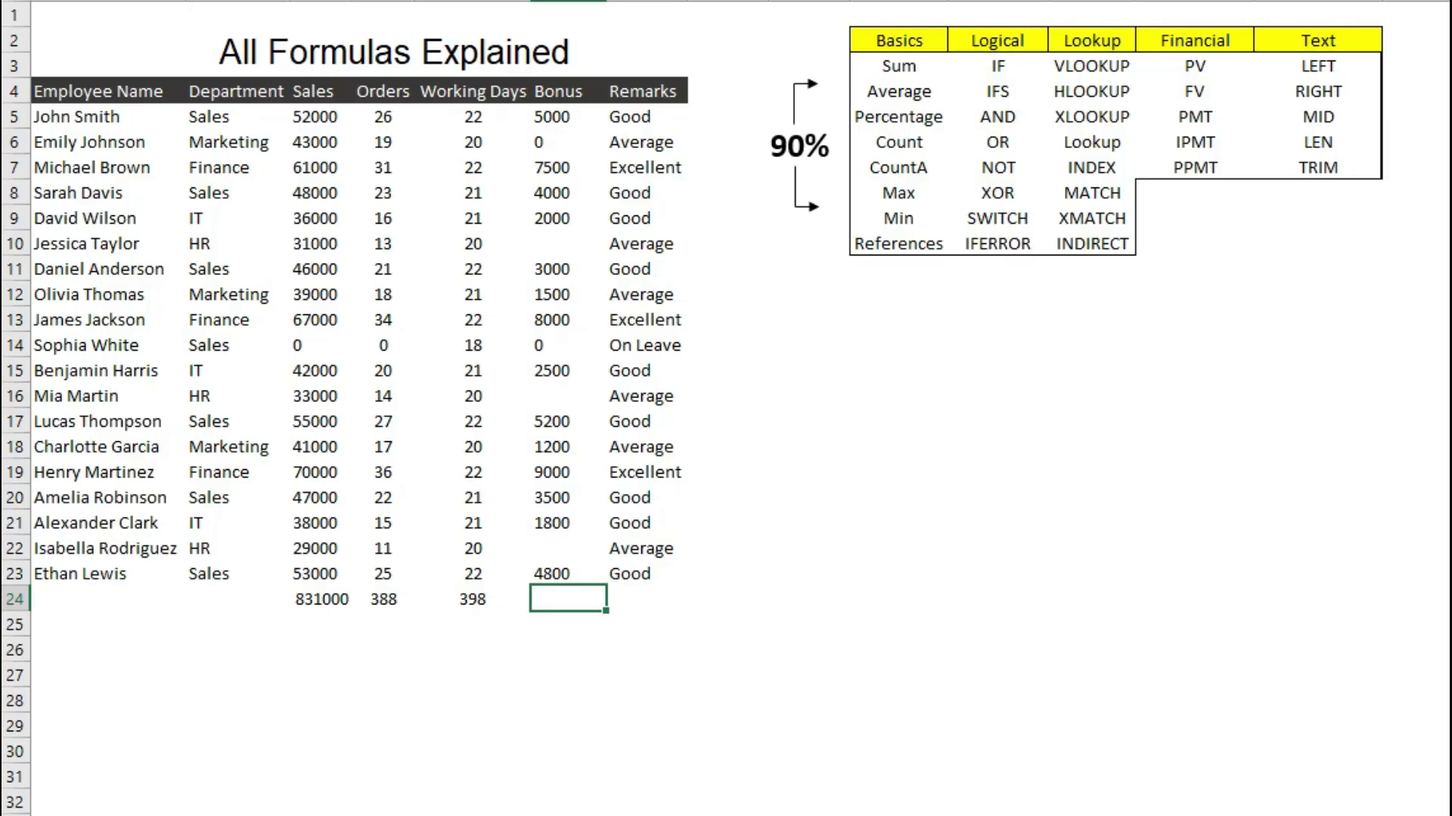
pyautogui.hotkey('alt', '=')
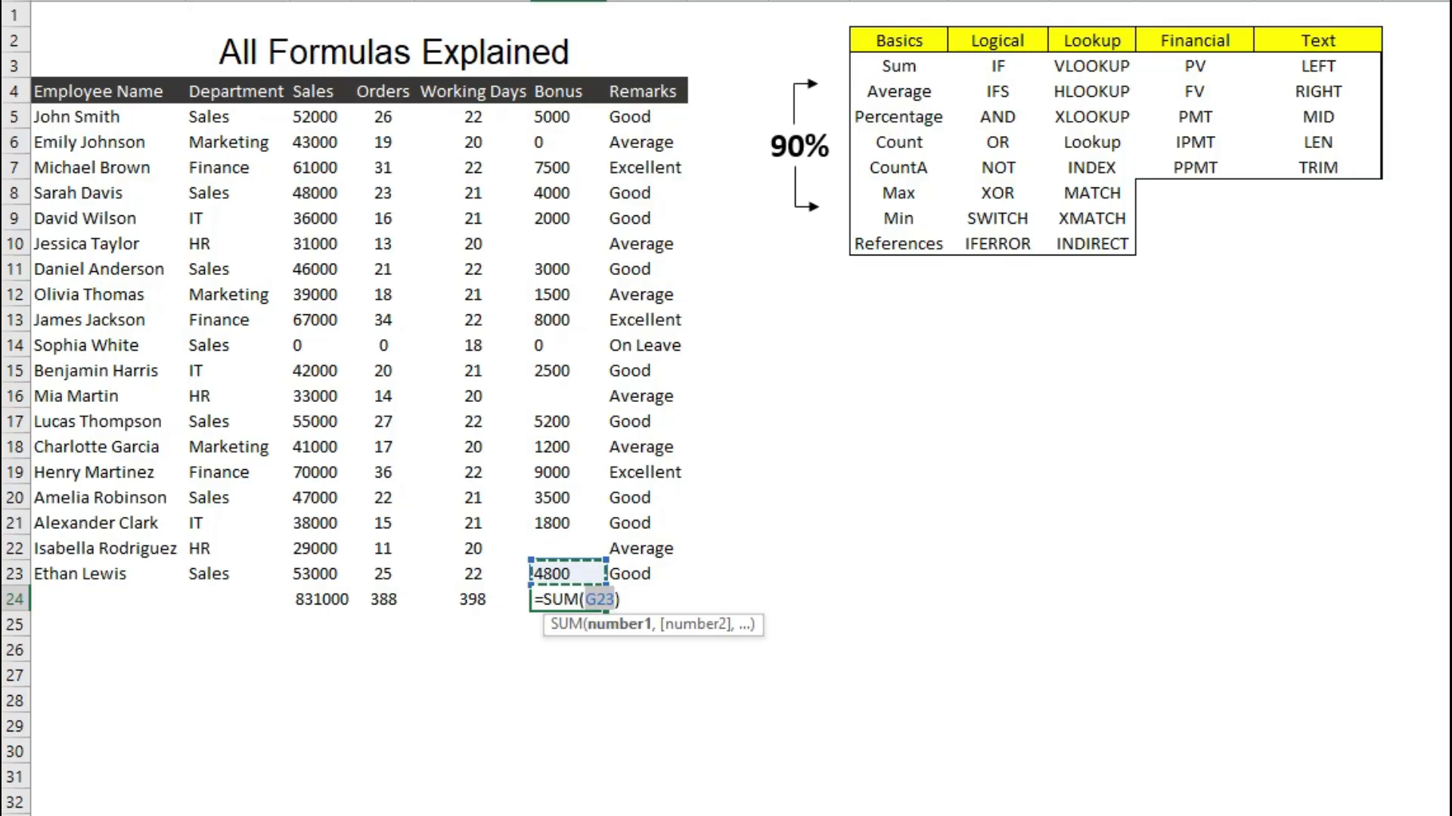
pyautogui.press('BackSpace')
pyautogui.press('BackSpace')
pyautogui.press('BackSpace')
pyautogui.press('BackSpace')
pyautogui.press('BackSpace')
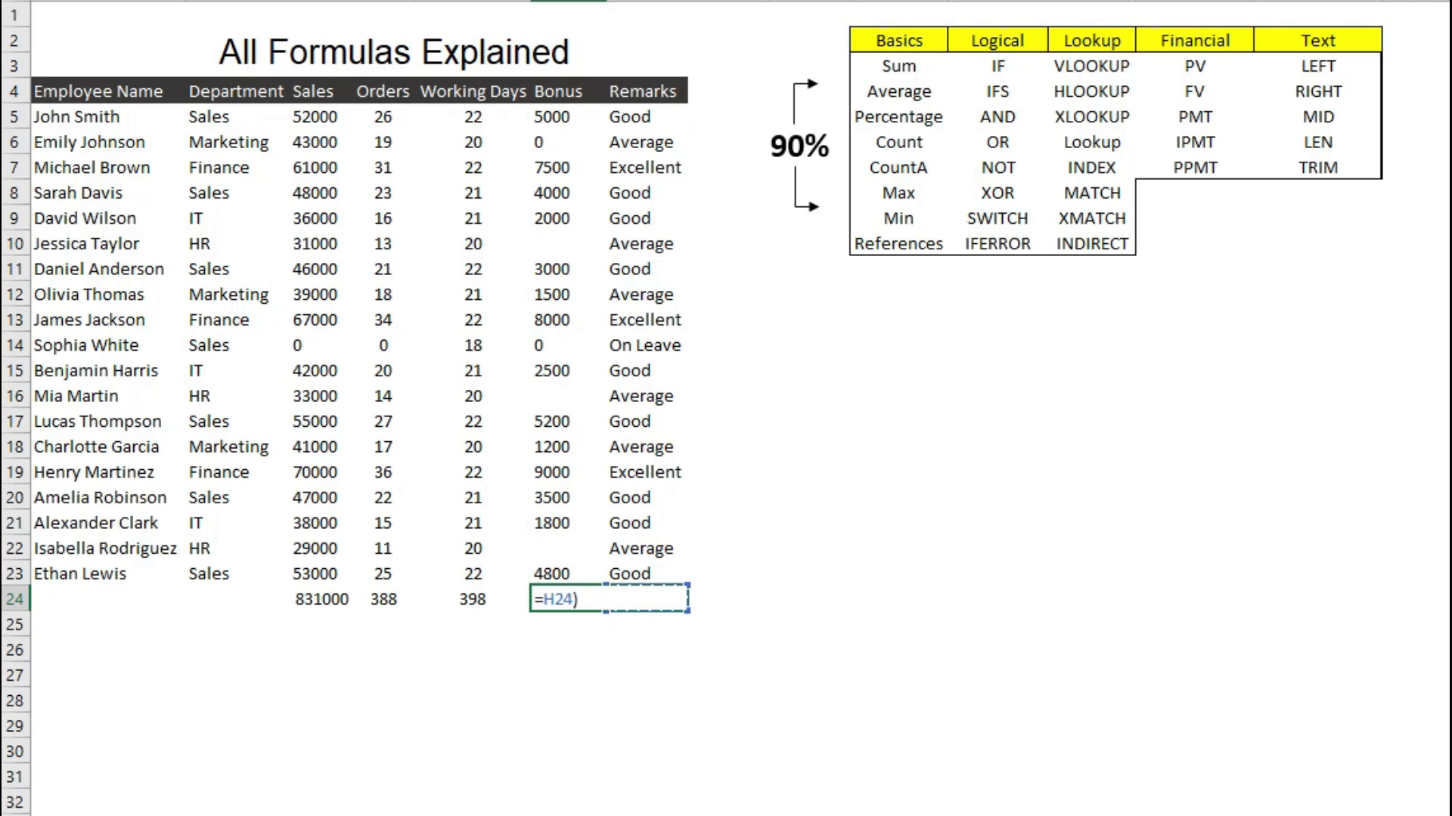
pyautogui.write('H')
pyautogui.press('BackSpace')
pyautogui.press('BackSpace')
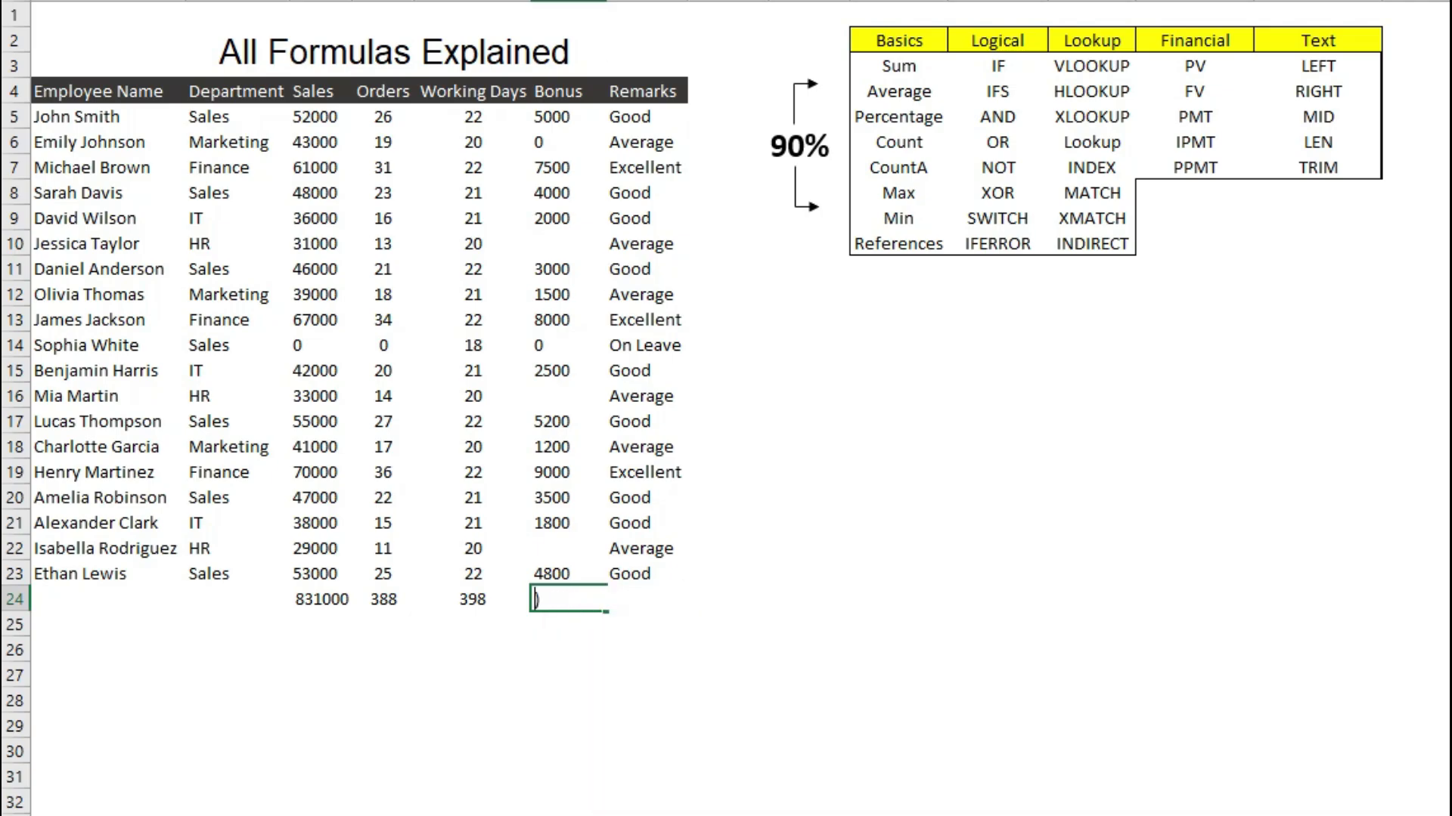
pyautogui.press('Tab')
# Check the Bonus column above the total row for blank cells.
pyautogui.press('Up')
pyautogui.press('Left')
pyautogui.press('Up')
pyautogui.press('Up')
pyautogui.press('Up')
pyautogui.press('Up')
pyautogui.press('Up')
pyautogui.press('Up')
pyautogui.press('Up')
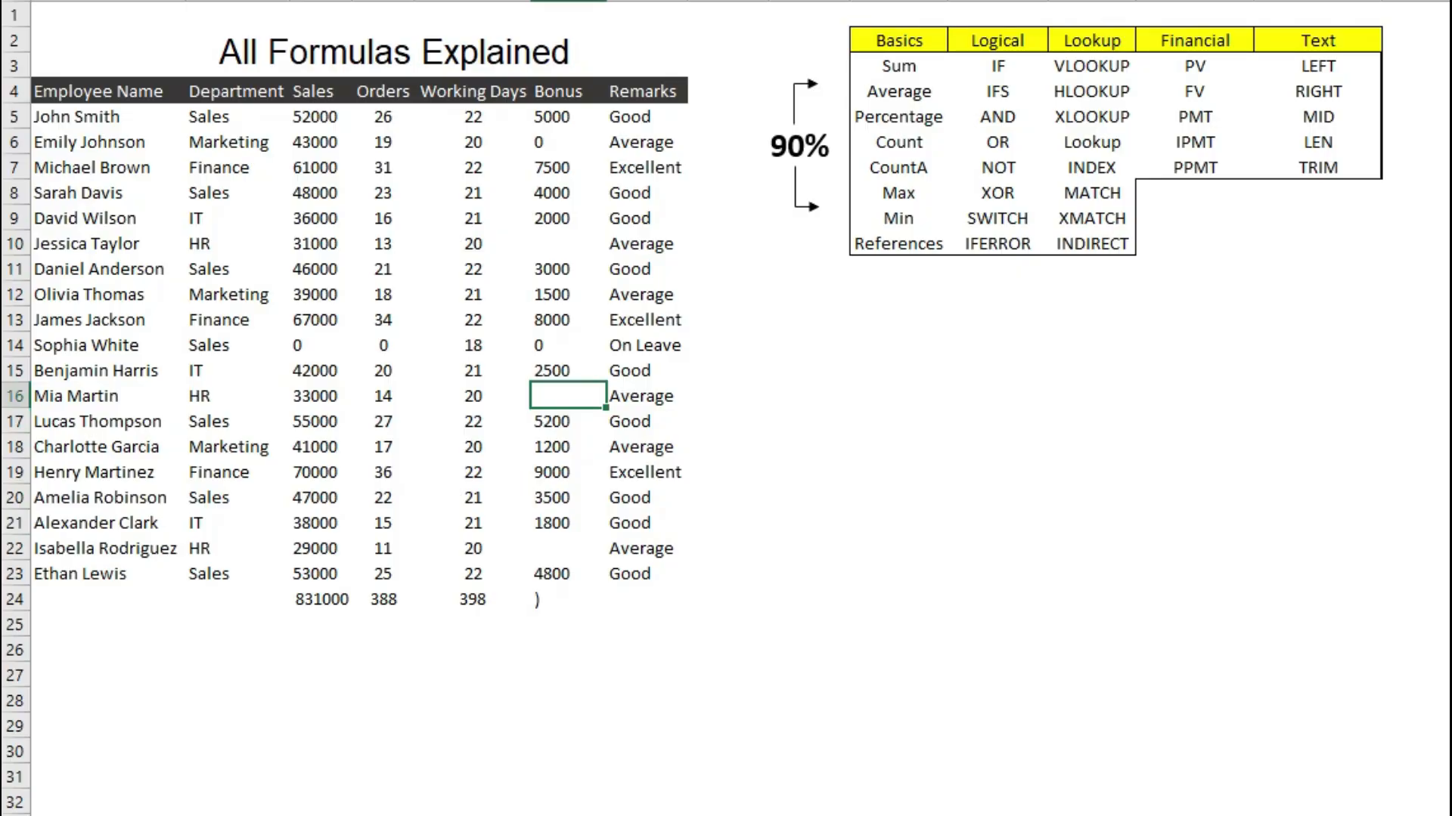
# Enter a SUM formula over G5:G23 in G24 for the Bonus column and clear the cell again.
pyautogui.click(570, 596)
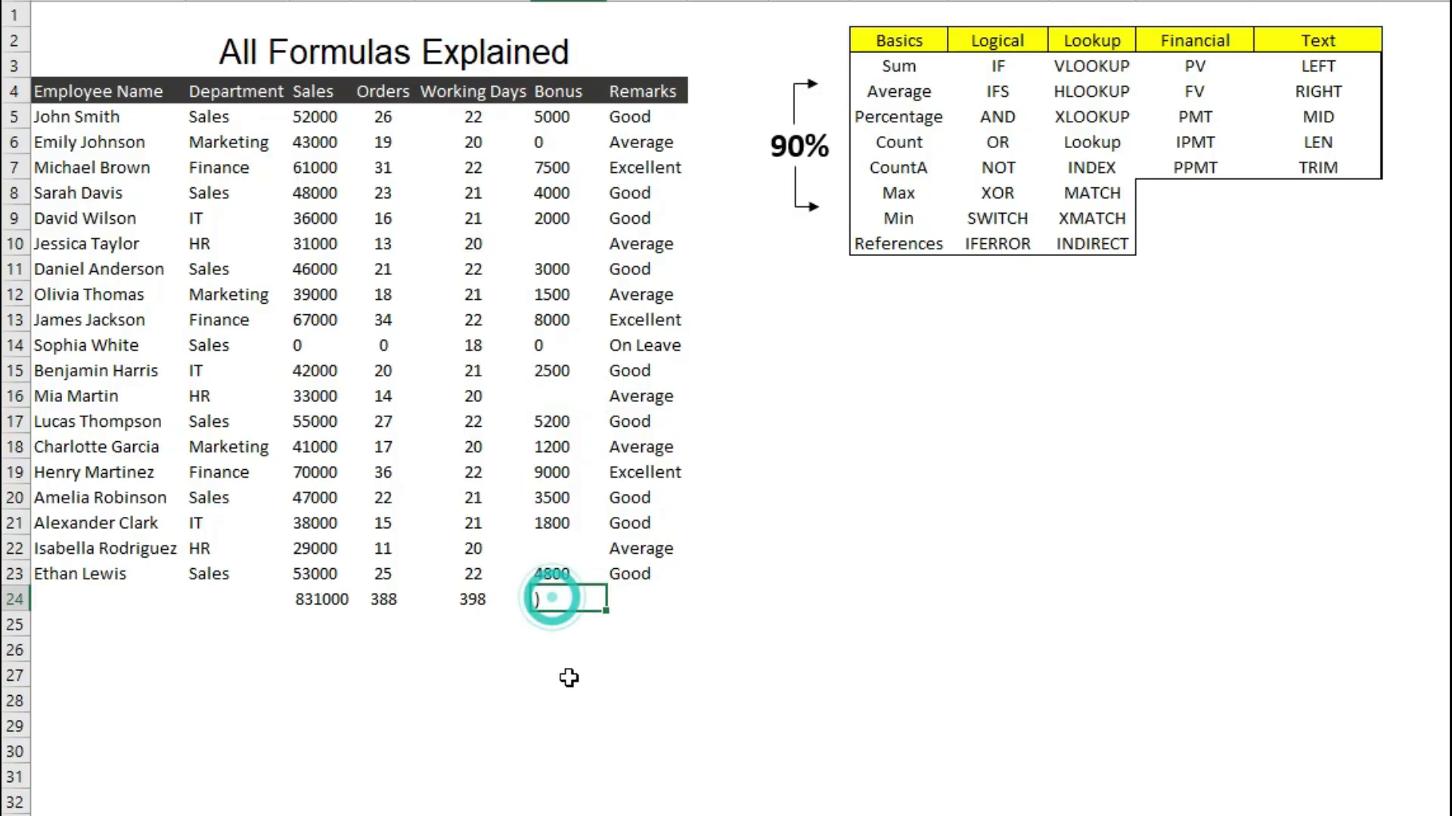
pyautogui.write('=SUM(')
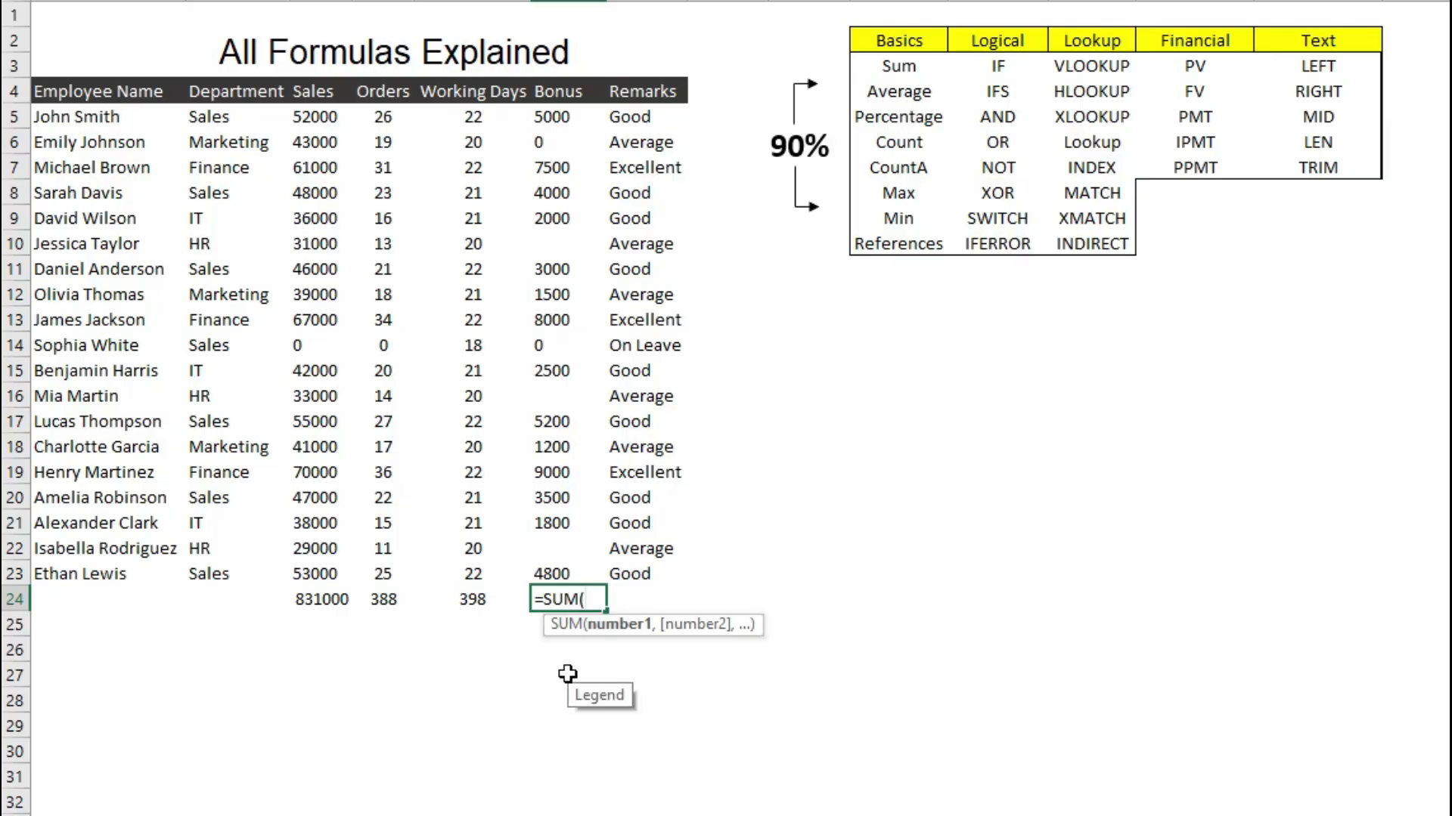
pyautogui.press('Up')
pyautogui.press('Up')
pyautogui.press('Up')
pyautogui.press('Up')
pyautogui.press('Up')
pyautogui.press('Up')
pyautogui.press('Up')
pyautogui.press('Up')
pyautogui.press('Up')
pyautogui.press('Up')
pyautogui.press('Up')
pyautogui.press('Up')
pyautogui.press('Up')
pyautogui.press('Up')
pyautogui.press('Up')
pyautogui.press('Up')
pyautogui.press('Up')
pyautogui.press('Up')
pyautogui.press('Up')
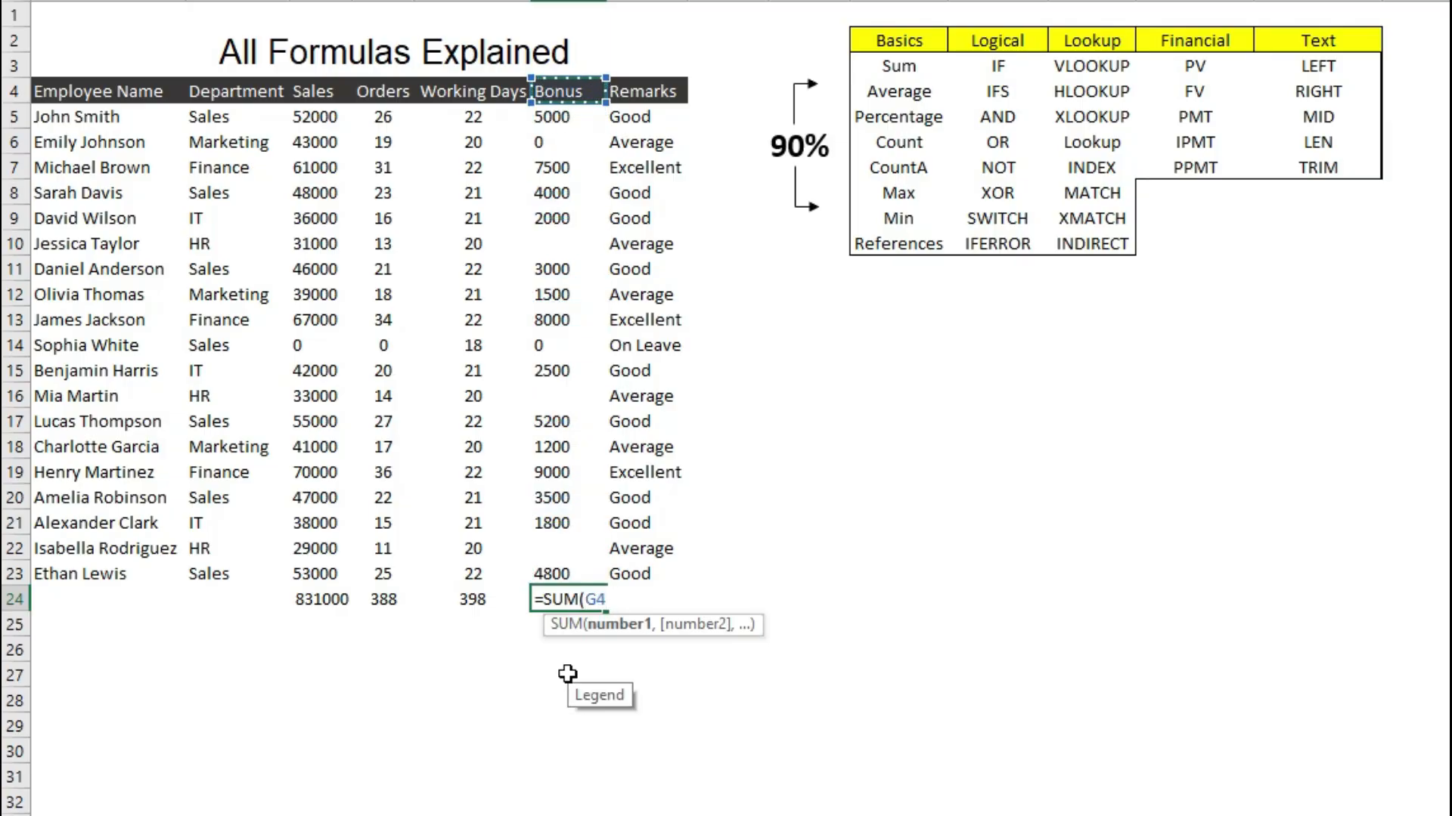
pyautogui.hotkey('shift', 'Down')
pyautogui.hotkey('shift', 'Down')
pyautogui.hotkey('shift', 'Down')
pyautogui.hotkey('shift', 'Down')
pyautogui.hotkey('shift', 'Down')
pyautogui.hotkey('shift', 'Down')
pyautogui.hotkey('shift', 'Down')
pyautogui.hotkey('shift', 'Down')
pyautogui.hotkey('shift', 'Down')
pyautogui.hotkey('shift', 'Down')
pyautogui.hotkey('shift', 'Down')
pyautogui.hotkey('shift', 'Down')
pyautogui.hotkey('shift', 'Down')
pyautogui.hotkey('shift', 'Down')
pyautogui.hotkey('shift', 'Down')
pyautogui.hotkey('shift', 'Down')
pyautogui.hotkey('shift', 'Down')
pyautogui.hotkey('shift', 'Down')
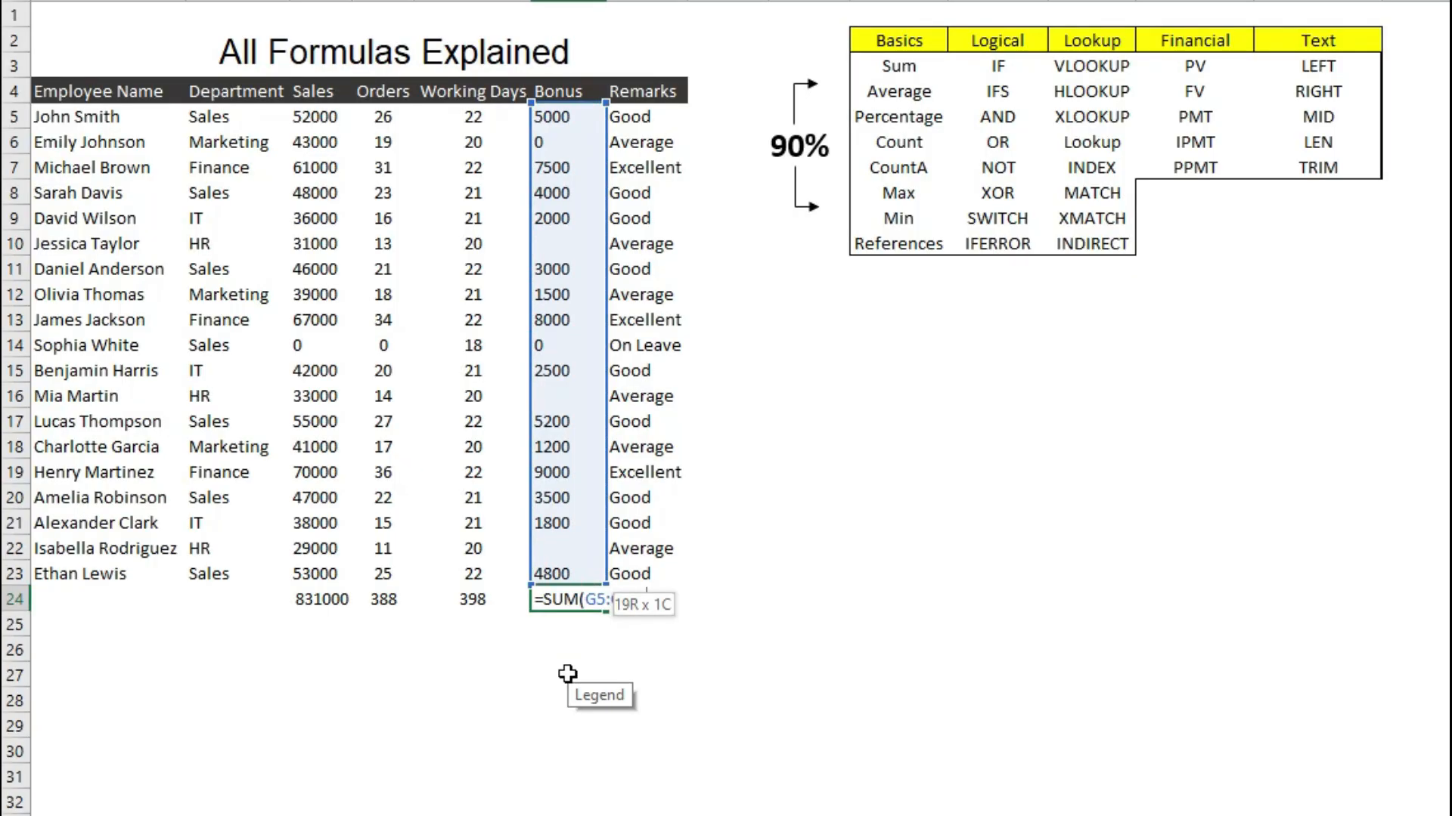
pyautogui.hotkey('ctrl', 'Return')
pyautogui.press('Delete')
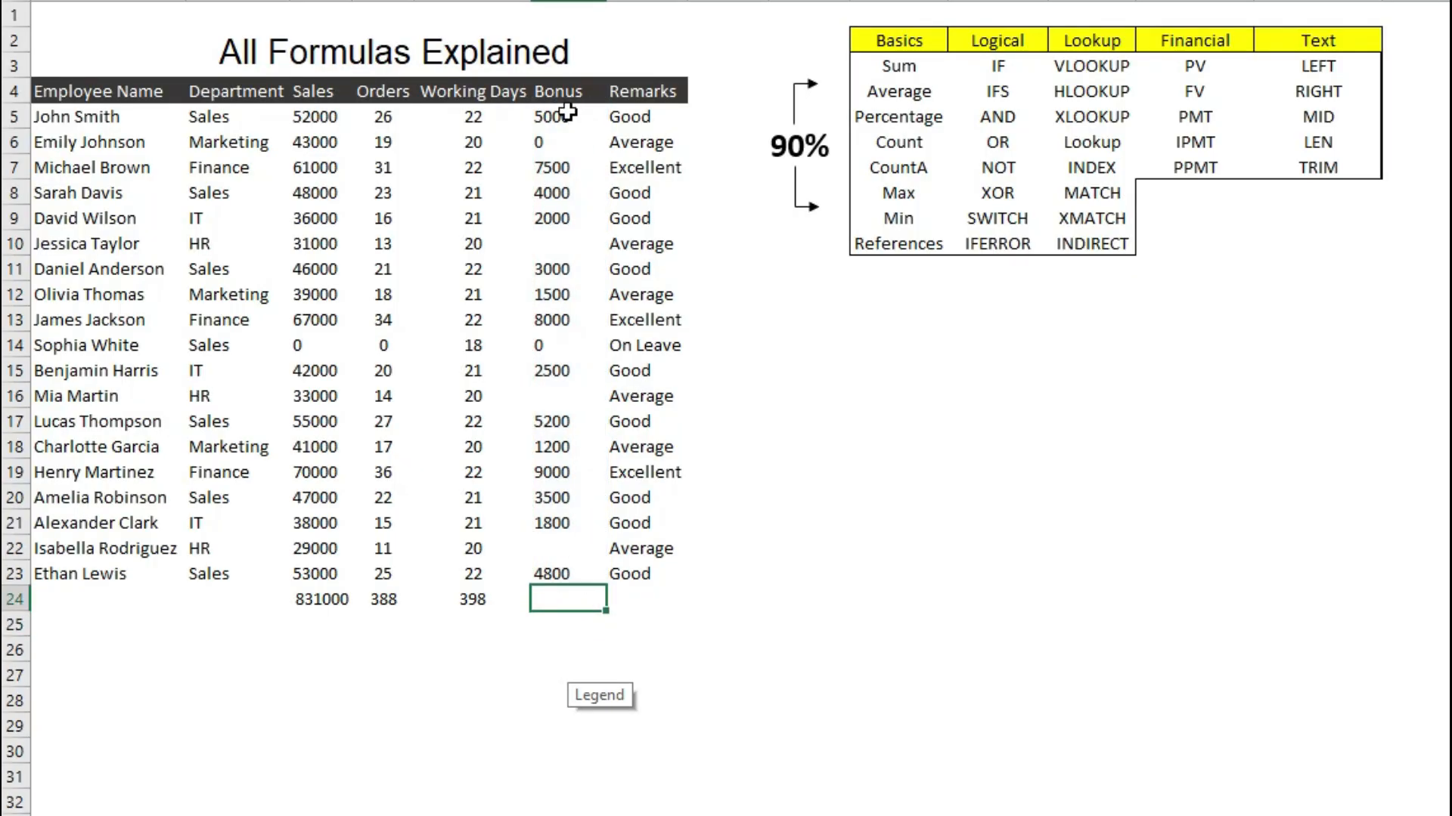
# Select the blank cells in Bonus range G5:G24 with Go To Special and fill them all with 0.
pyautogui.moveTo(568, 114); pyautogui.dragTo(568, 590)
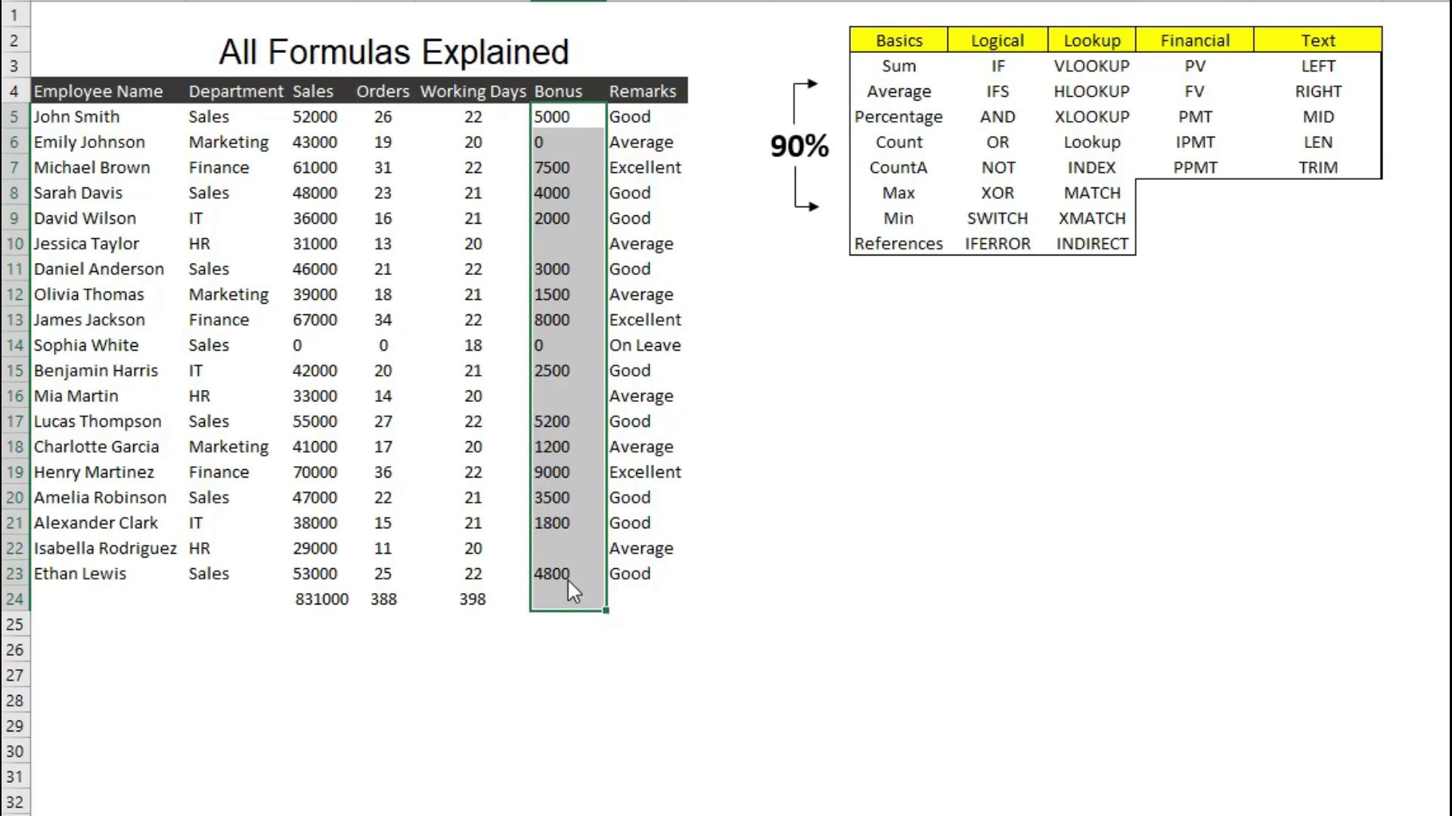
pyautogui.hotkey('ctrl', 'g')
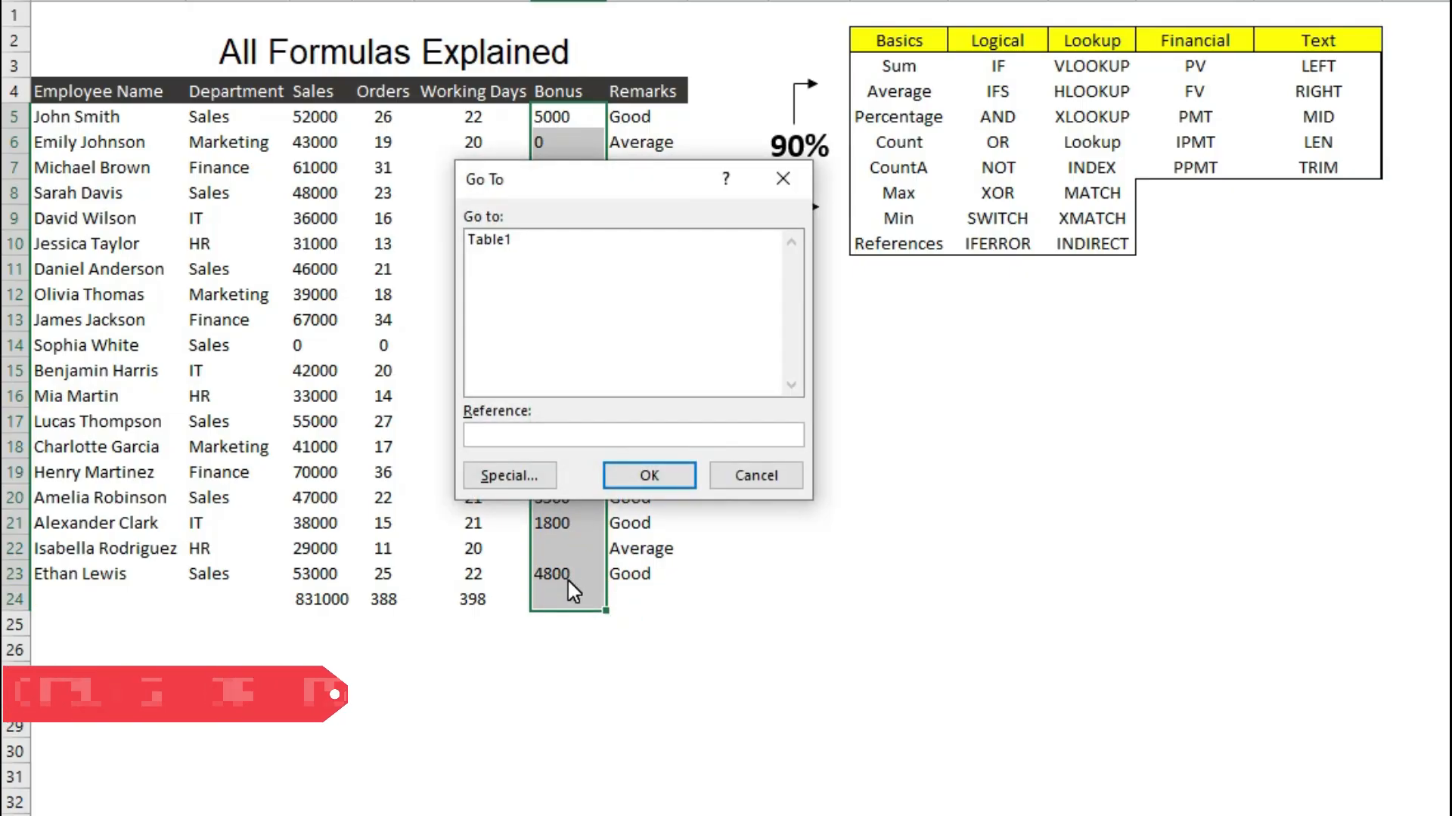
pyautogui.click(508, 476)
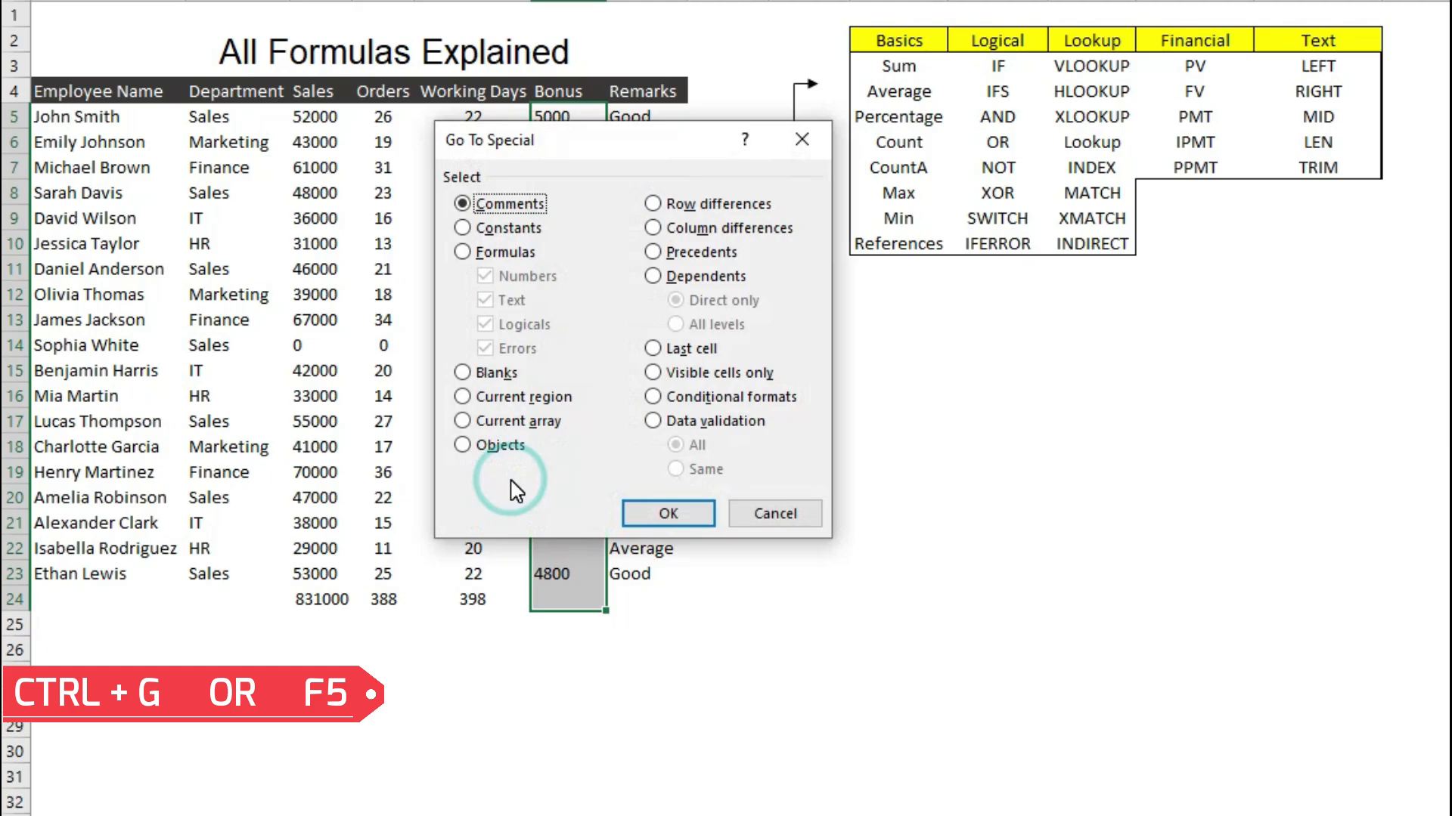
pyautogui.click(790, 521)
pyautogui.press('F5')
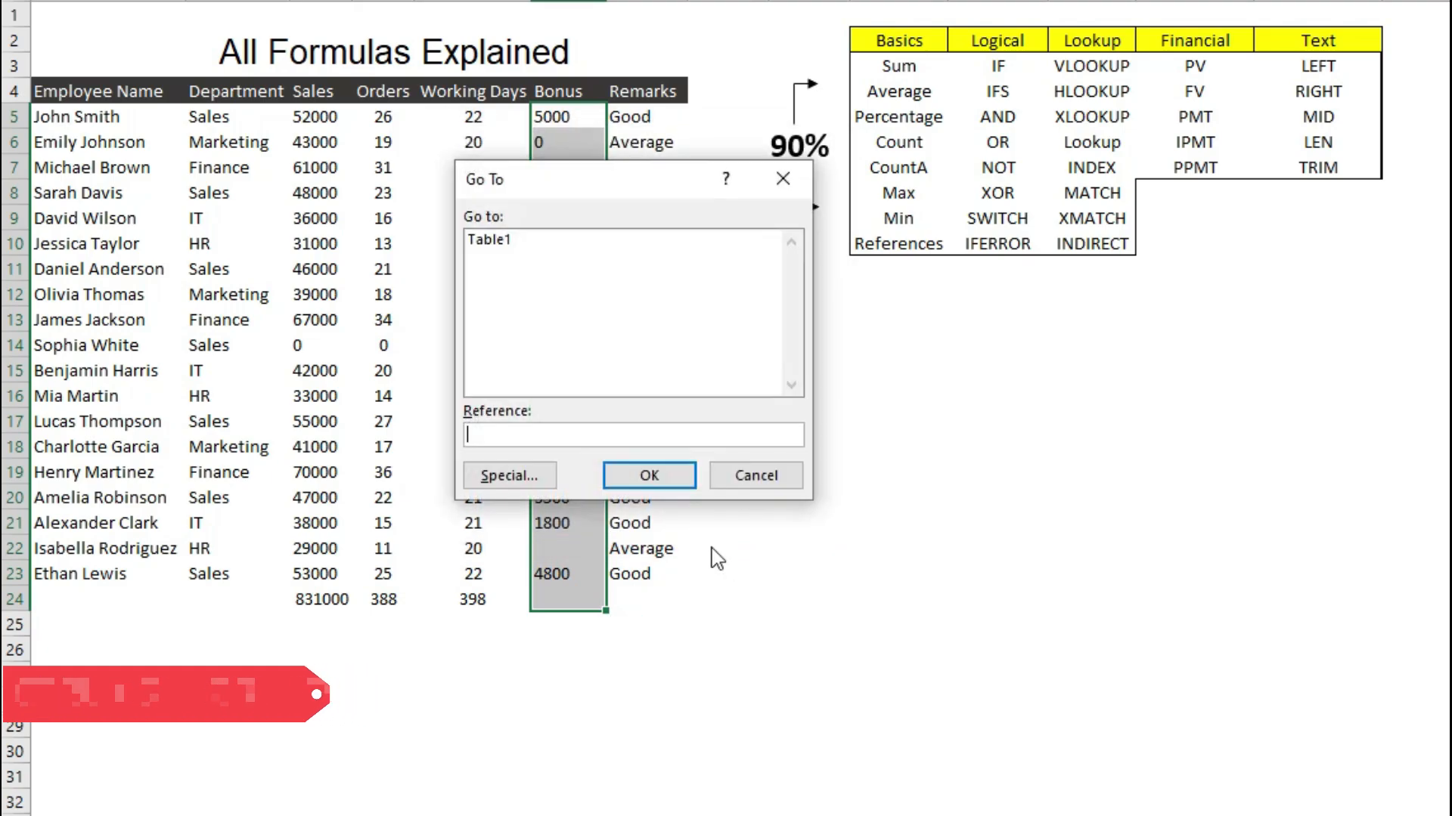
pyautogui.moveTo(525, 165); pyautogui.dragTo(424, 198)
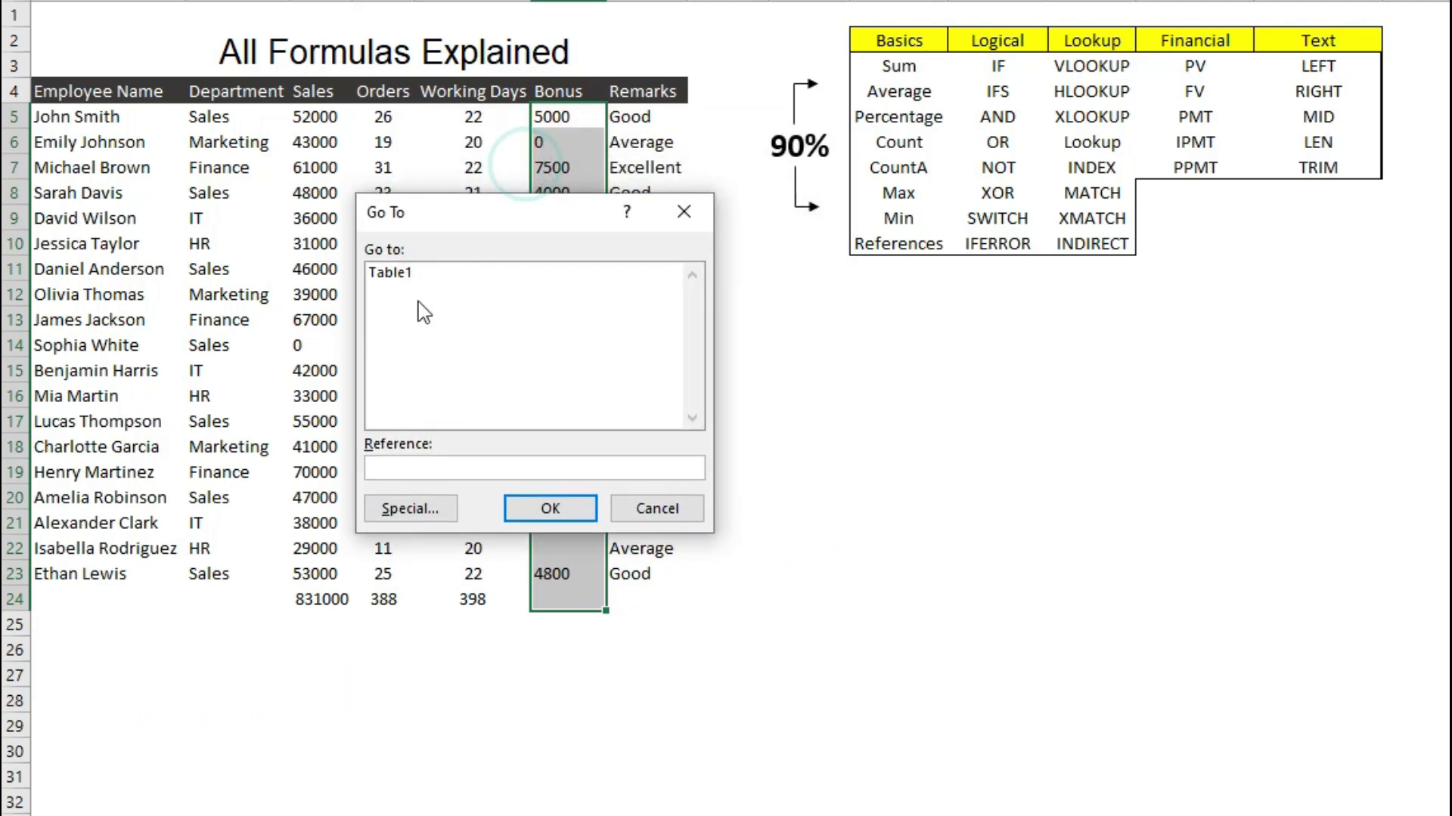
pyautogui.click(410, 508)
pyautogui.click(382, 405)
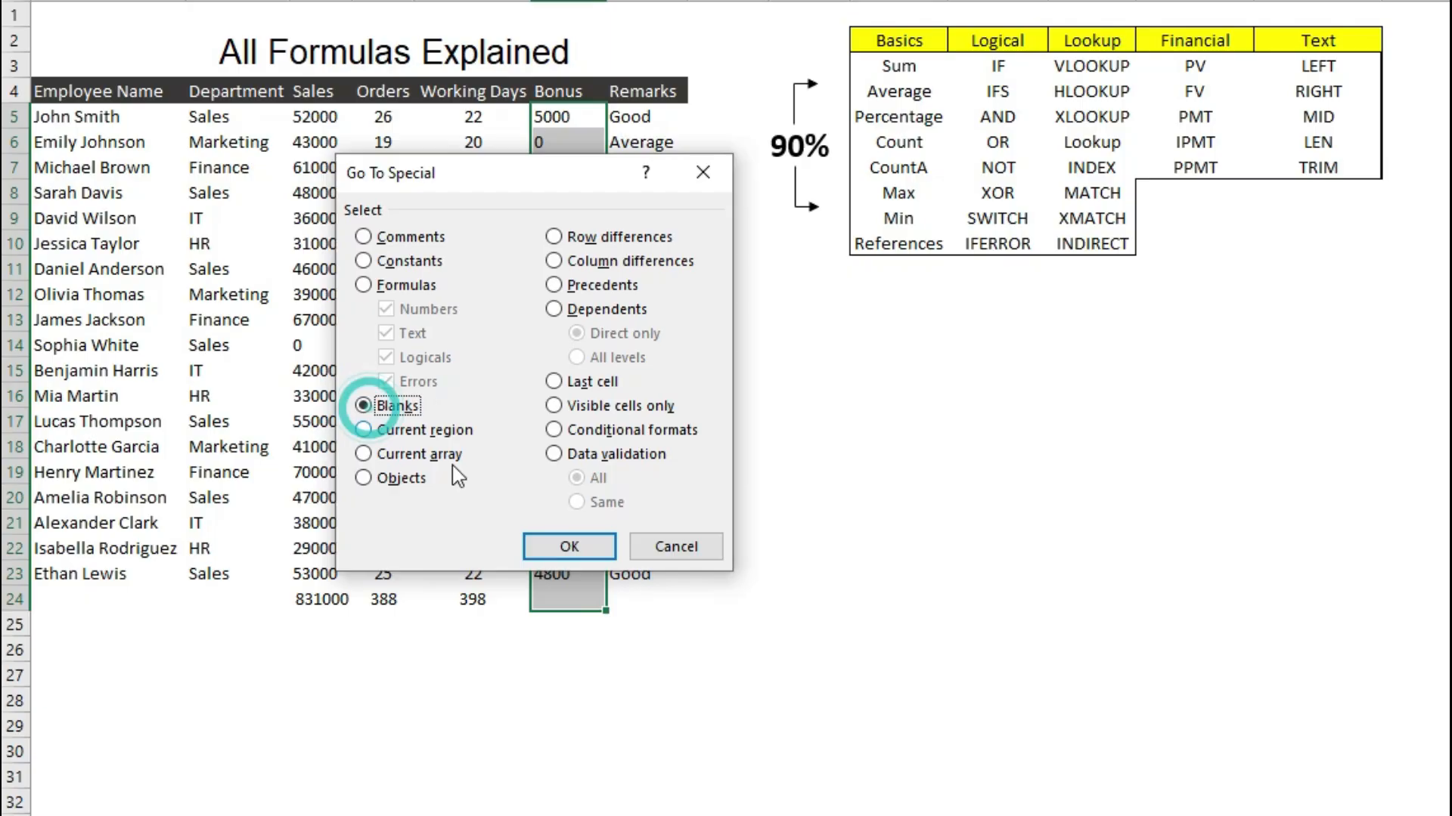
pyautogui.click(569, 547)
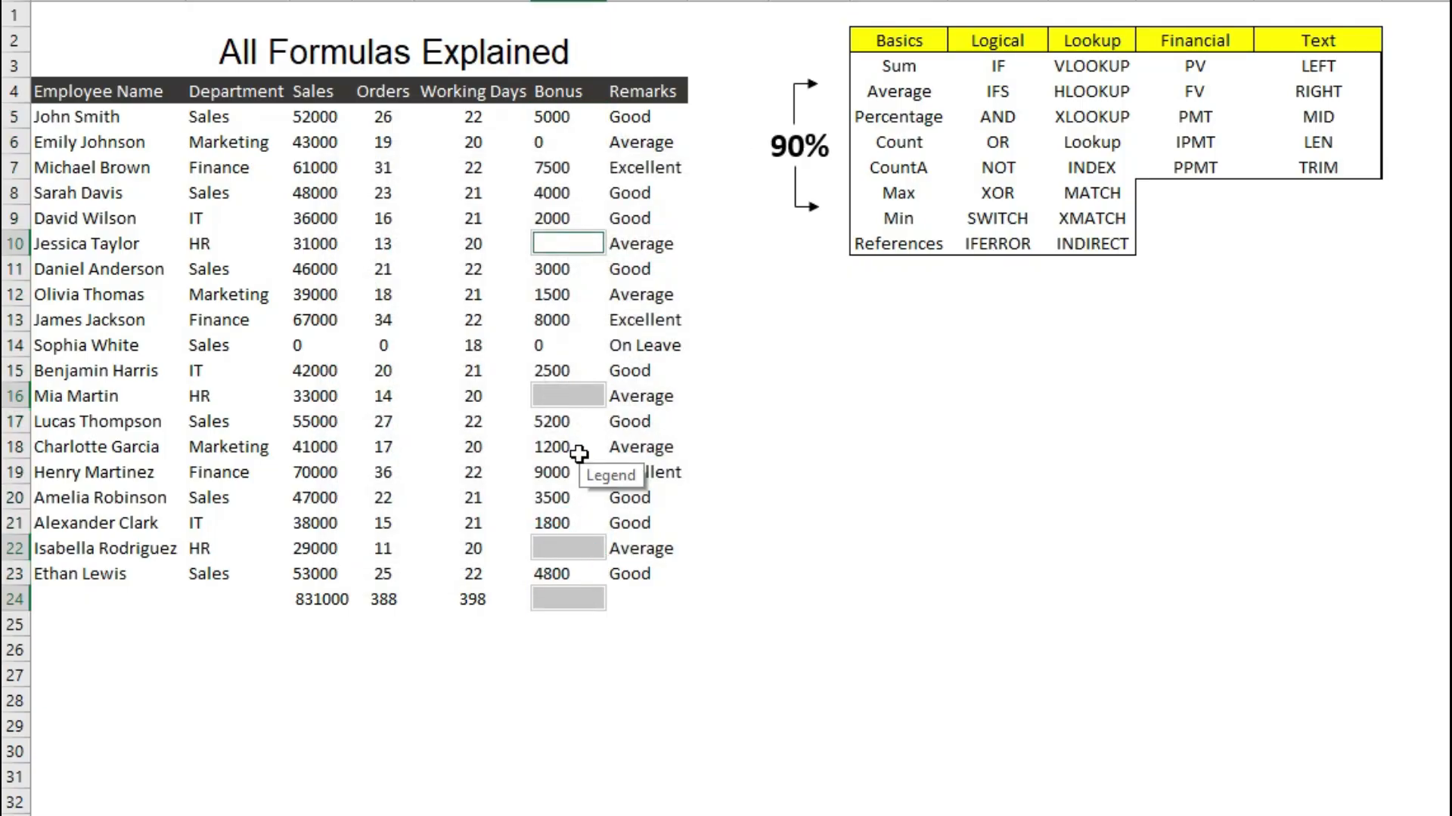
pyautogui.write('0')
pyautogui.hotkey('ctrl', 'Return')
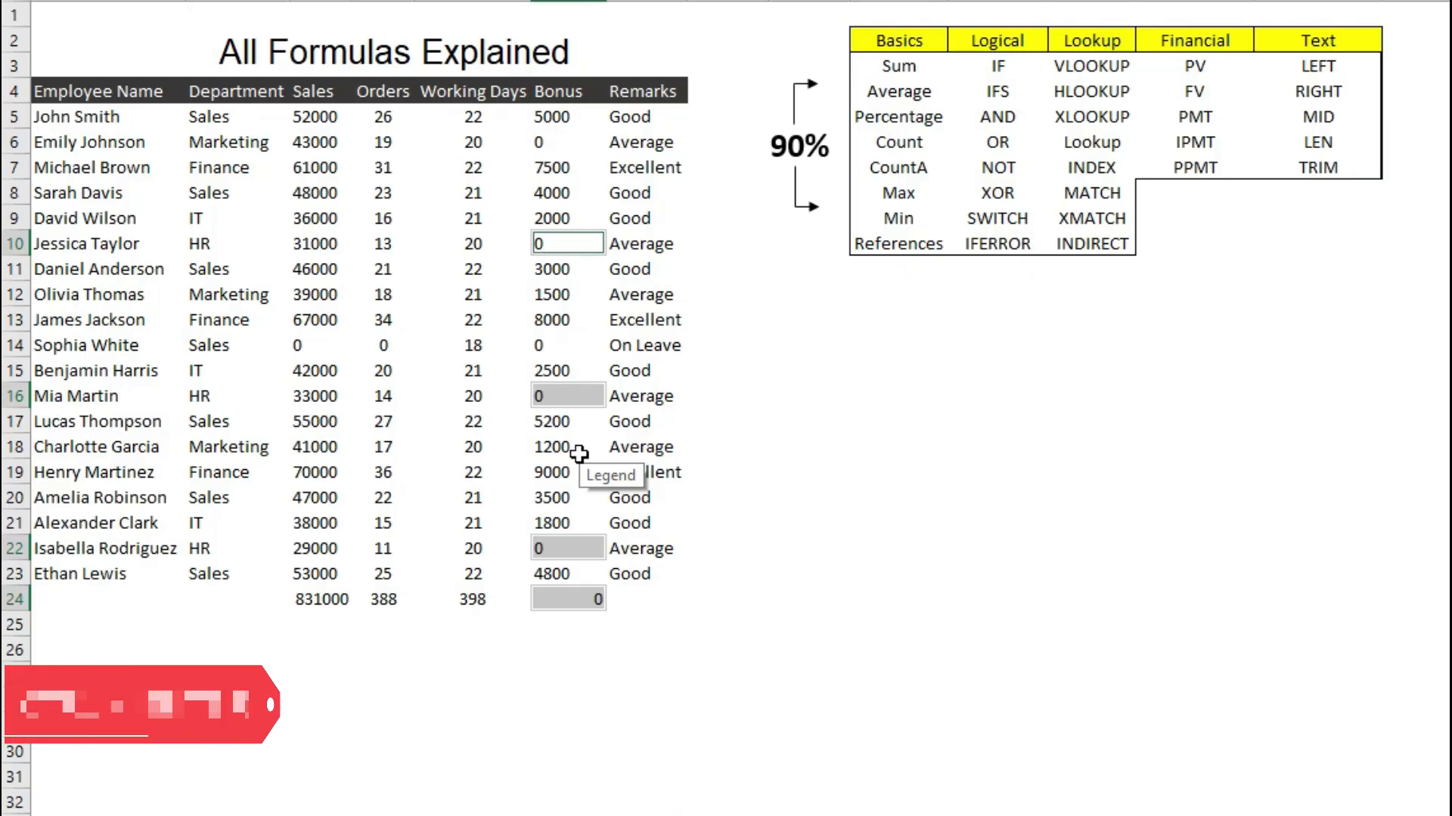
pyautogui.click(602, 727)
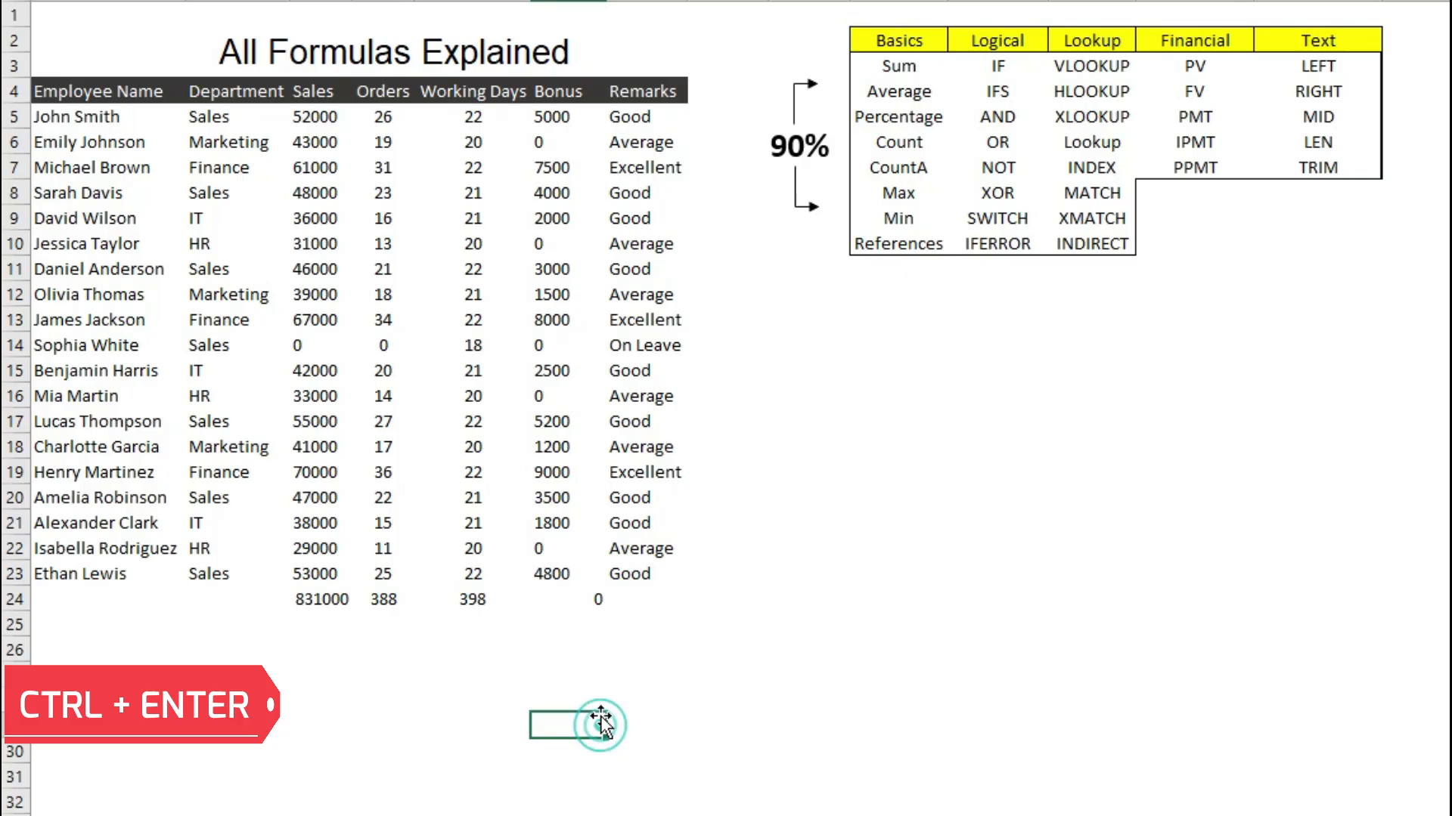
# Replace the 0 in G24 with an AutoSum total of the Bonus column.
pyautogui.click(541, 625)
pyautogui.click(574, 599)
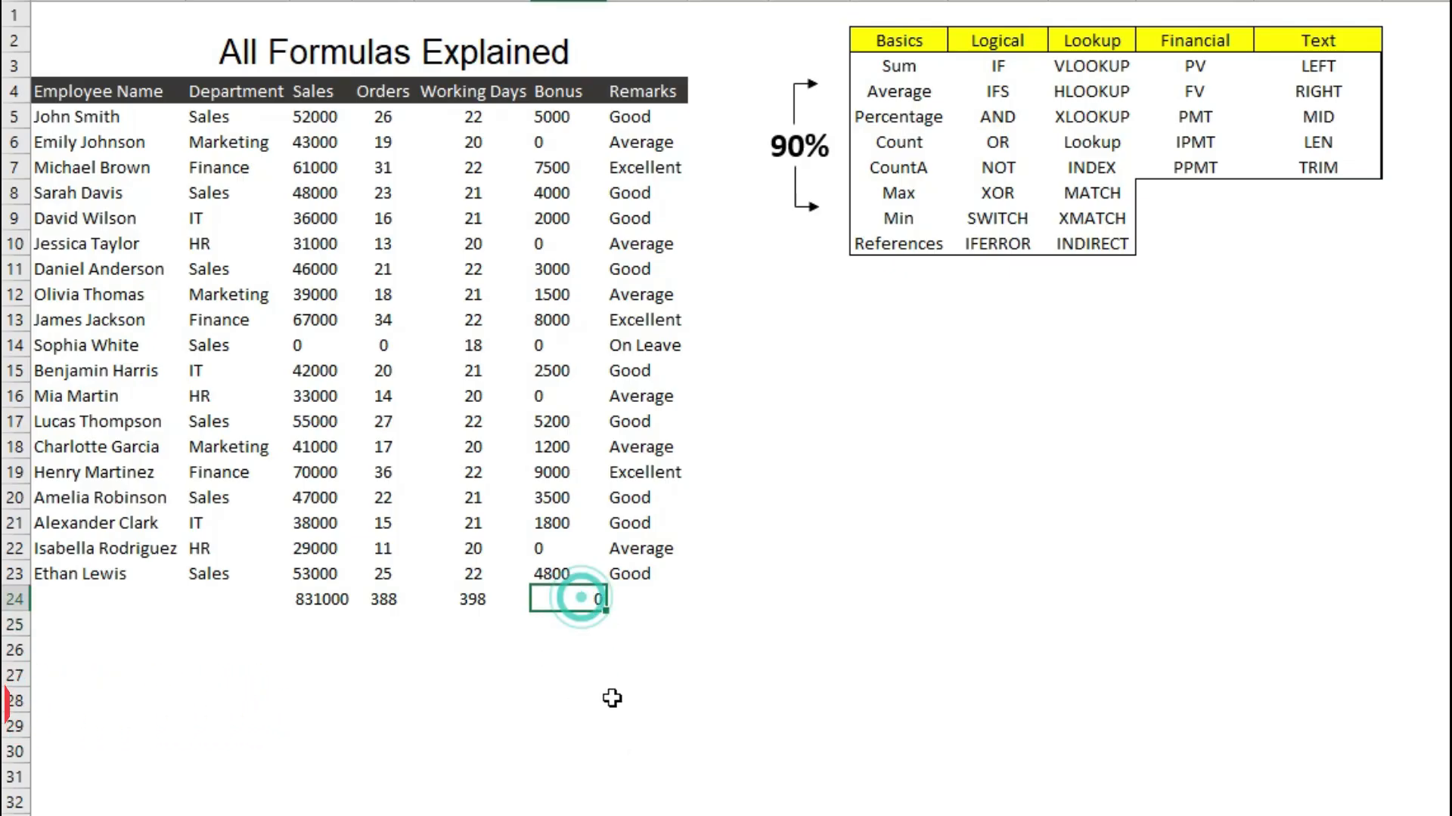
pyautogui.write('=')
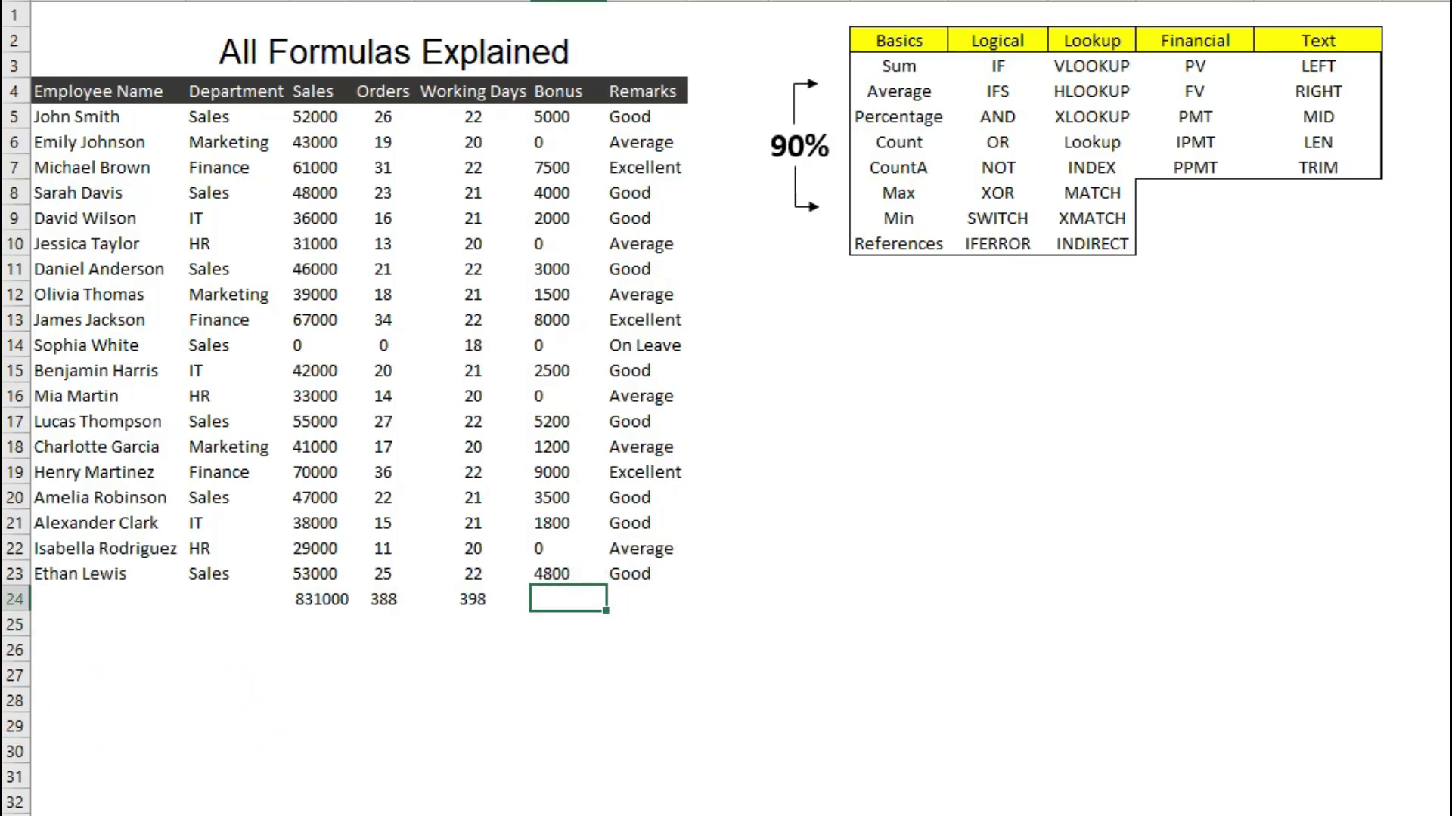
pyautogui.hotkey('alt', '=')
pyautogui.press('Return')
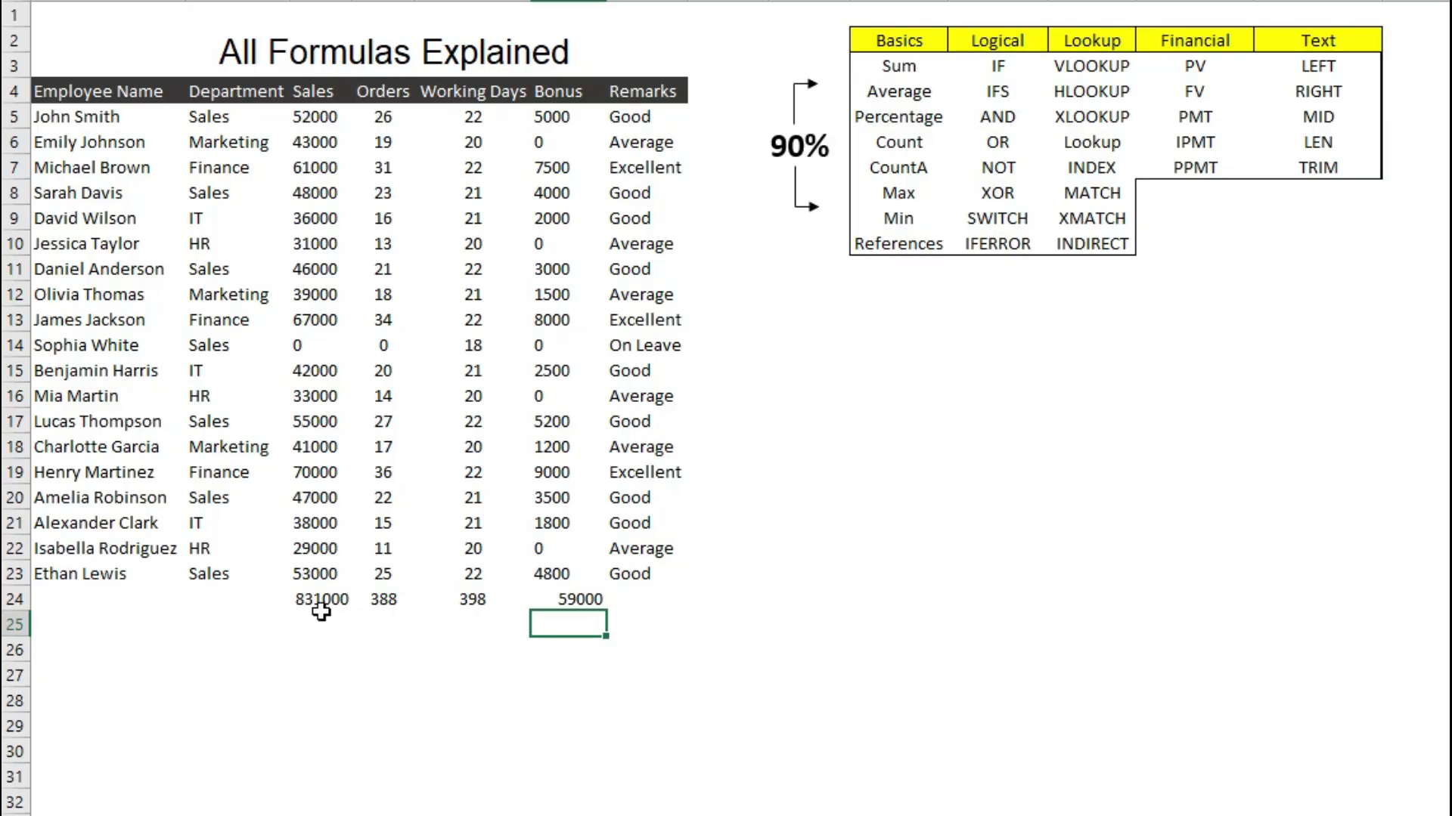
# Clear the Sales, Orders, Working Days and Bonus totals in D24:G24.
pyautogui.moveTo(319, 605); pyautogui.dragTo(587, 614)
pyautogui.press('Delete')
pyautogui.click(555, 776)
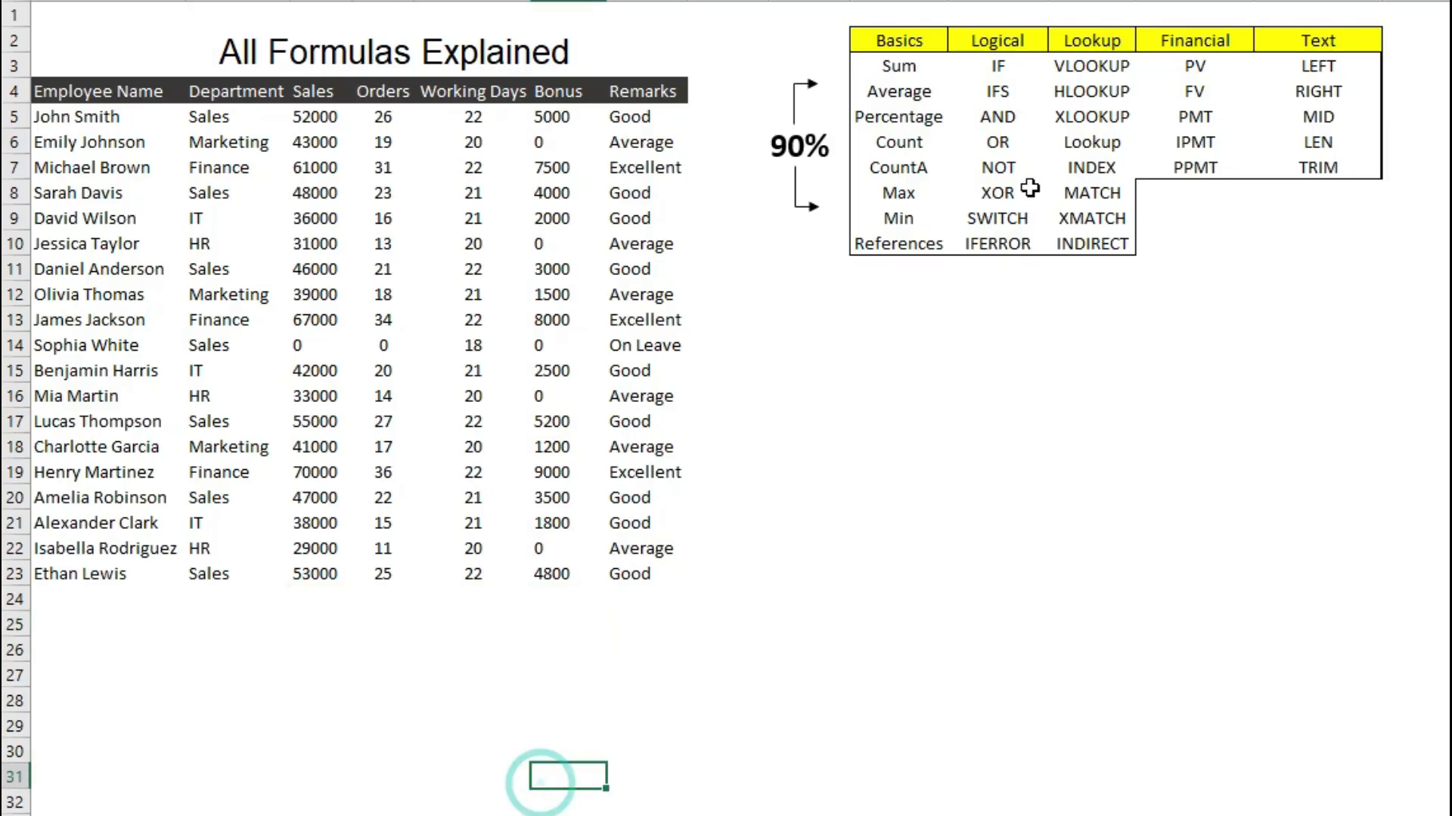
# Enter an AVERAGE formula over D5:D23 in D24 for the Sales column.
pyautogui.click(320, 596)
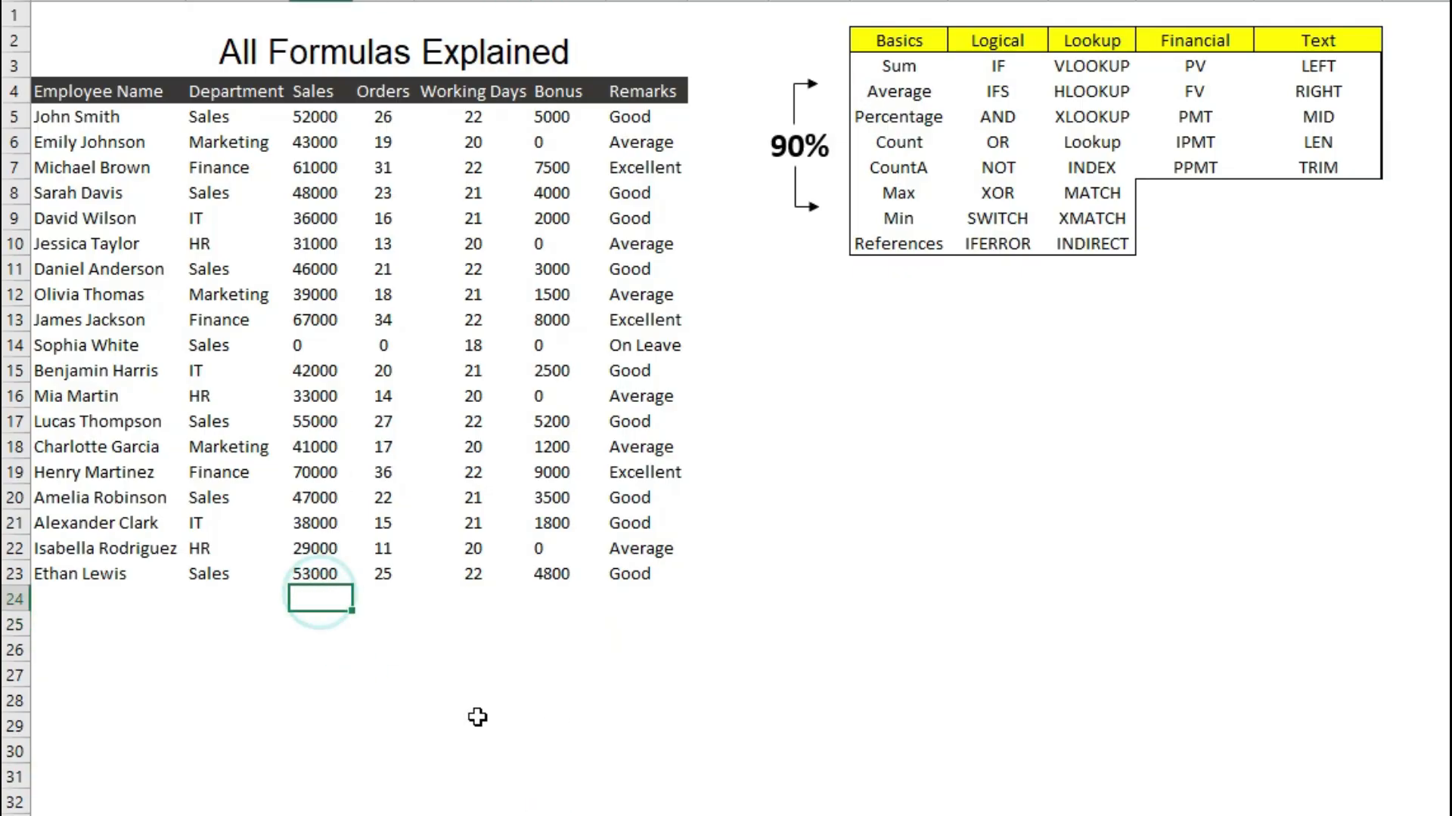
pyautogui.write('=')
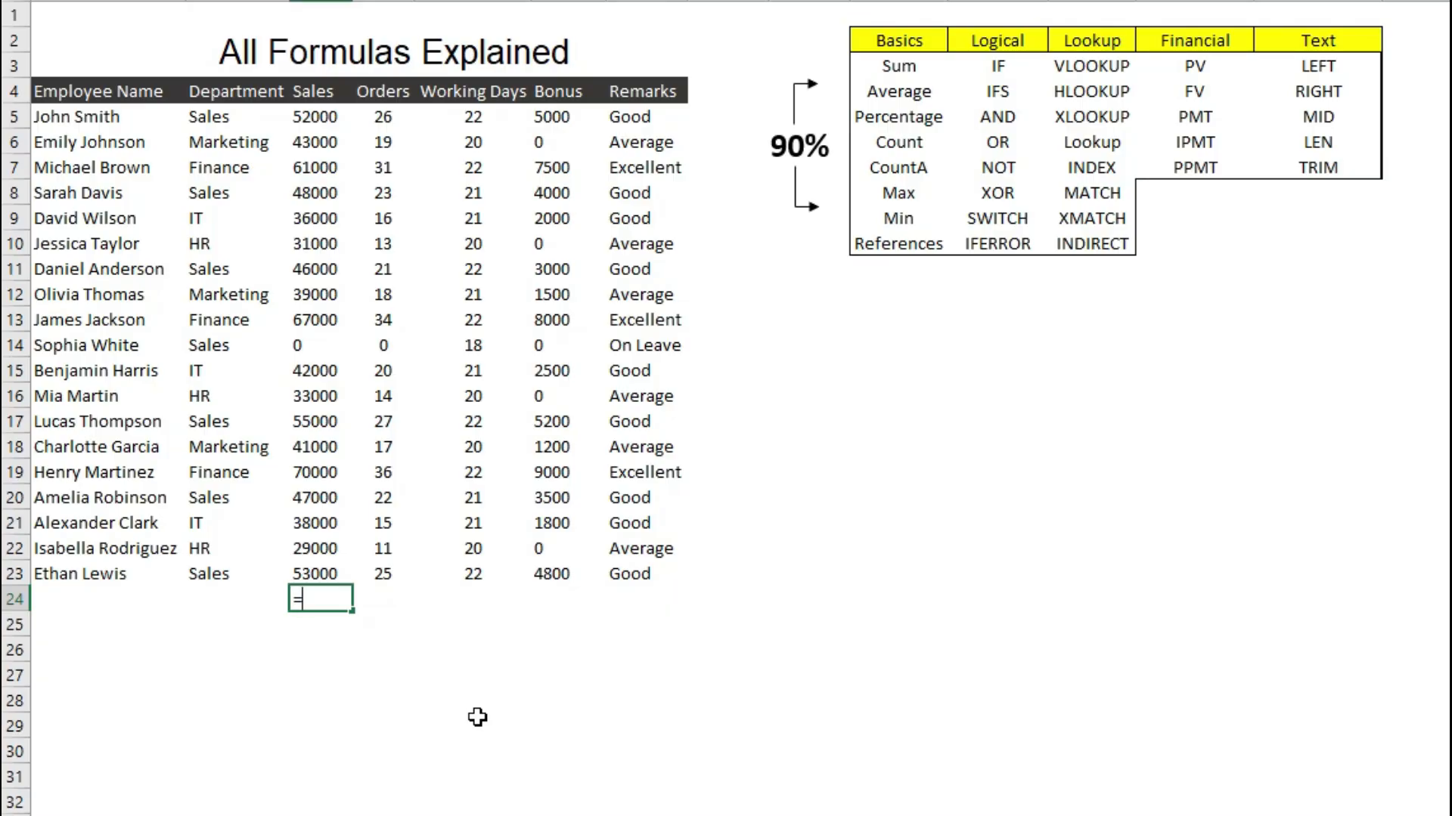
pyautogui.write('AVERAGE')
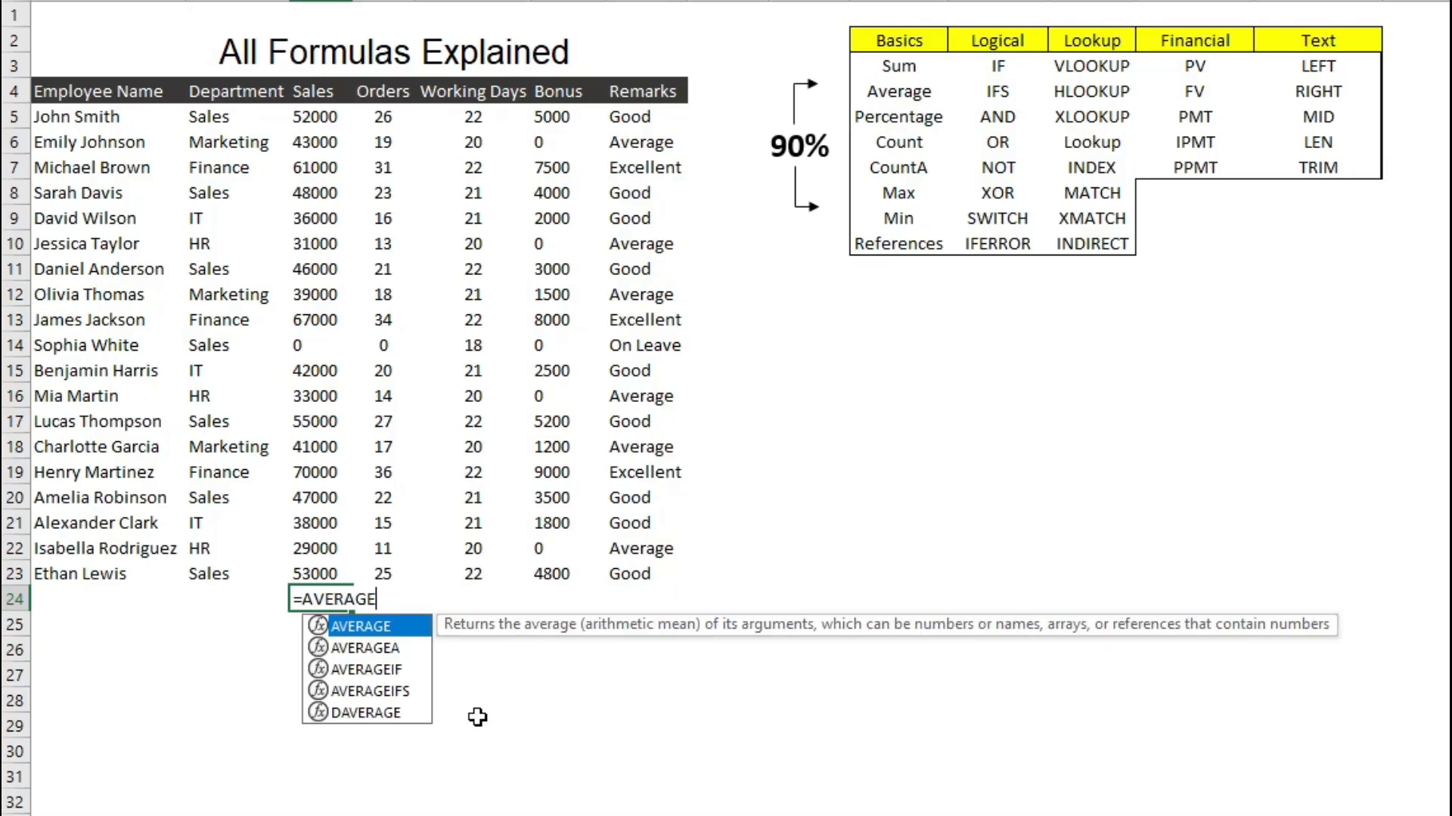
pyautogui.press('BackSpace')
pyautogui.press('BackSpace')
pyautogui.press('BackSpace')
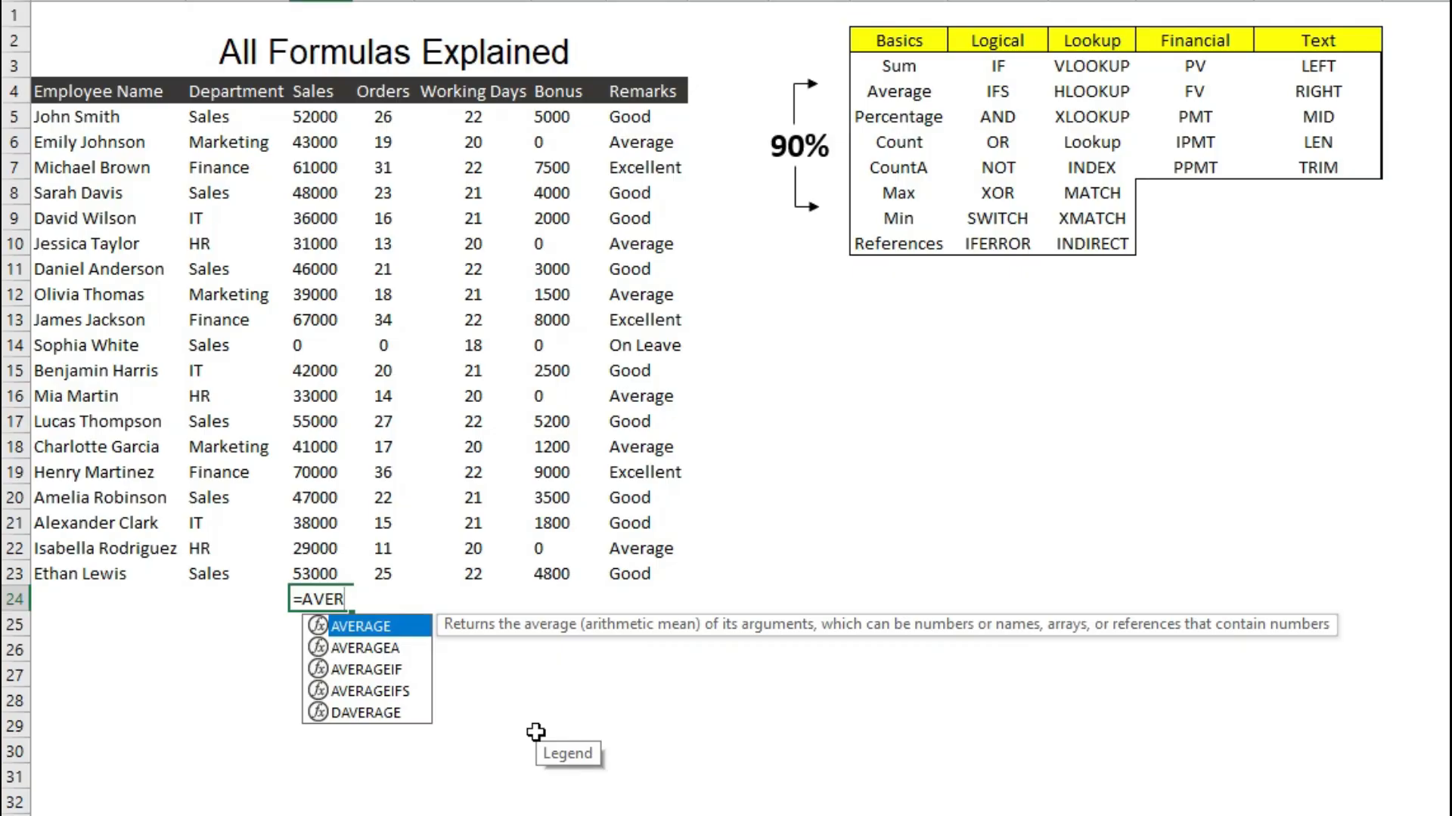
pyautogui.press('Tab')
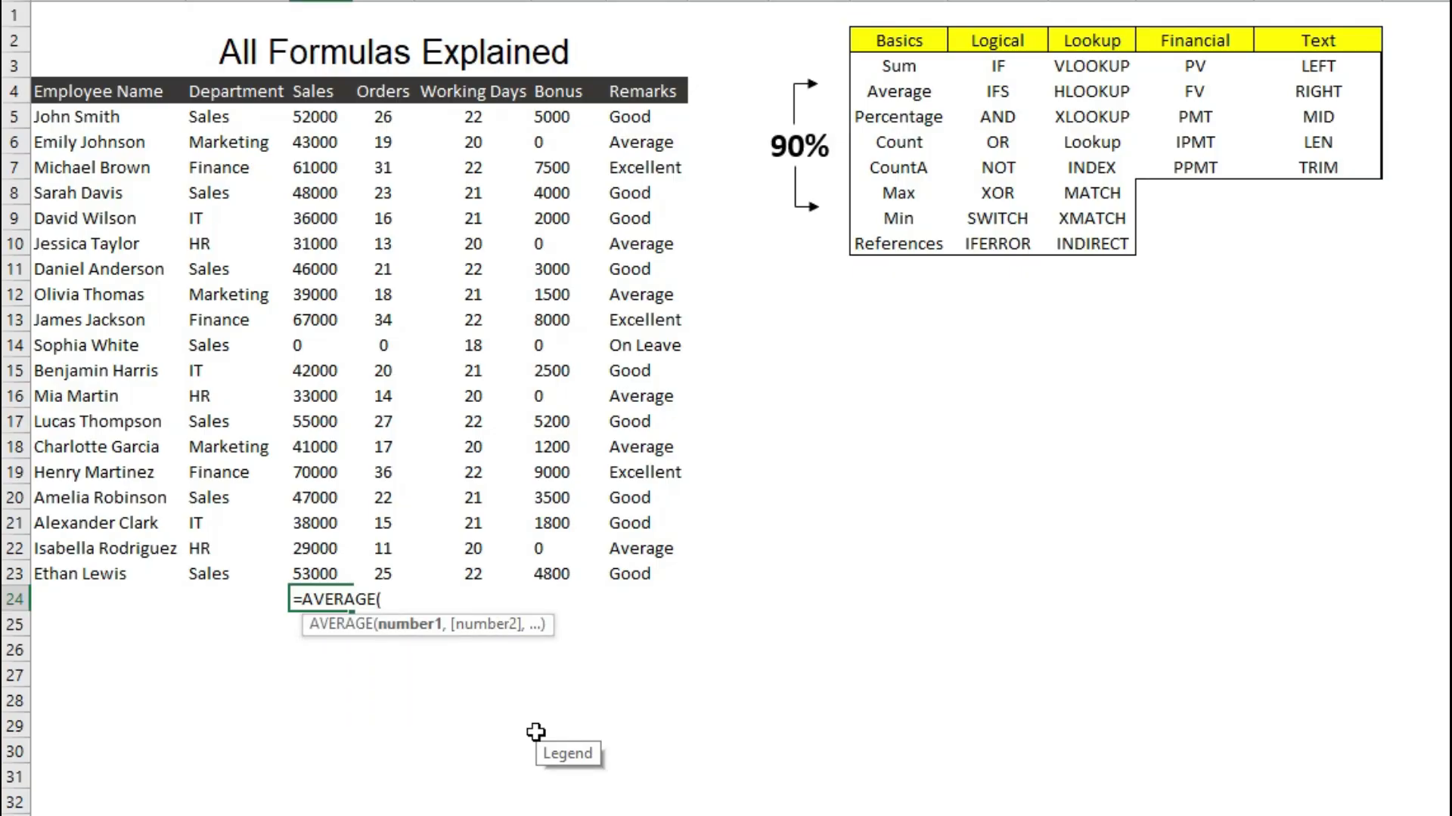
pyautogui.press('Up')
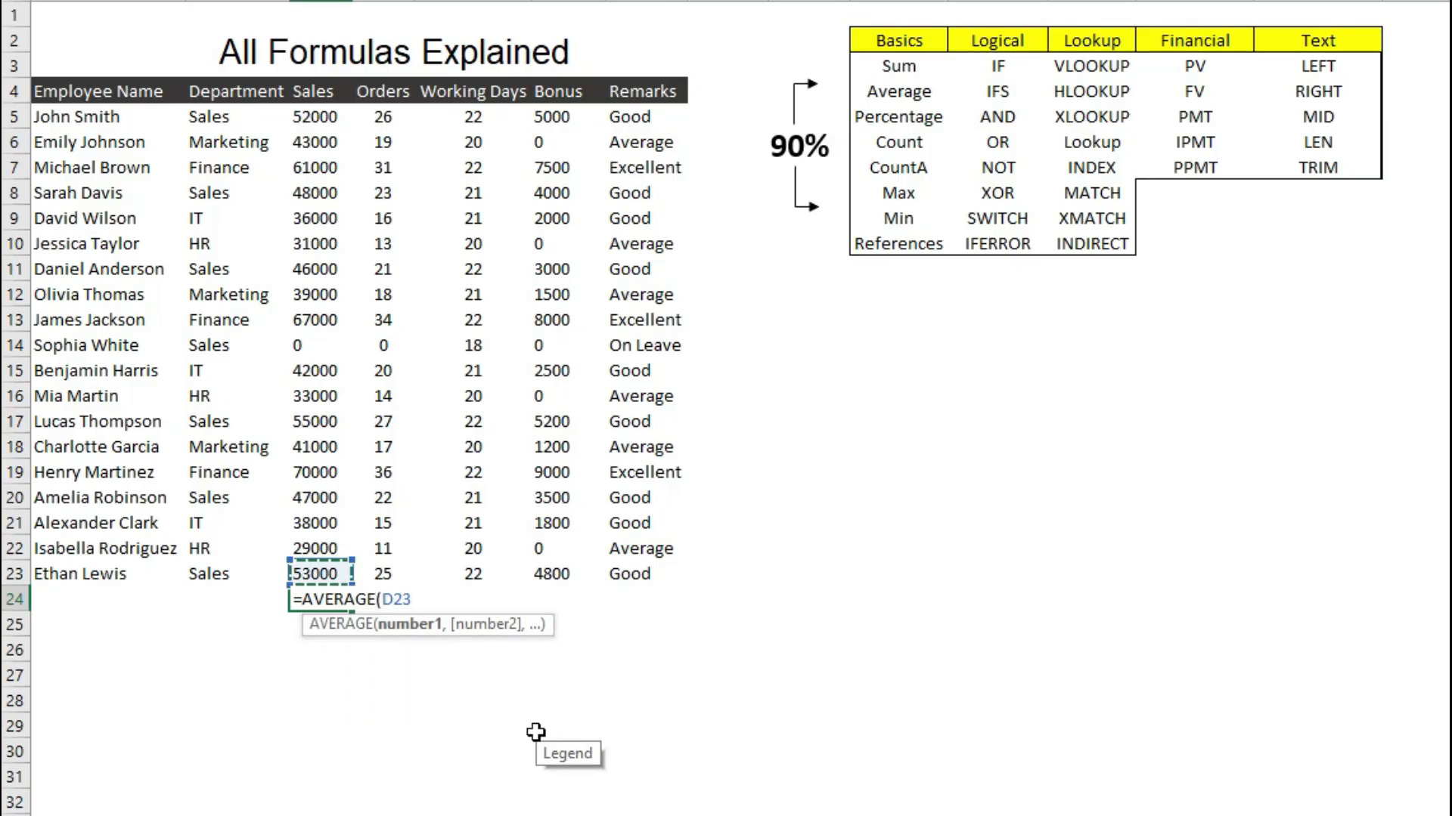
pyautogui.hotkey('shift', 'Up')
pyautogui.hotkey('shift', 'Up')
pyautogui.hotkey('shift', 'Up')
pyautogui.hotkey('shift', 'Up')
pyautogui.hotkey('shift', 'Up')
pyautogui.hotkey('shift', 'Up')
pyautogui.hotkey('shift', 'Up')
pyautogui.hotkey('shift', 'Up')
pyautogui.hotkey('shift', 'Up')
pyautogui.hotkey('shift', 'Up')
pyautogui.hotkey('shift', 'Up')
pyautogui.hotkey('shift', 'Up')
pyautogui.hotkey('shift', 'Up')
pyautogui.hotkey('shift', 'Up')
pyautogui.hotkey('shift', 'Up')
pyautogui.hotkey('shift', 'Up')
pyautogui.hotkey('shift', 'Up')
pyautogui.hotkey('shift', 'Up')
pyautogui.hotkey('shift', 'Up')
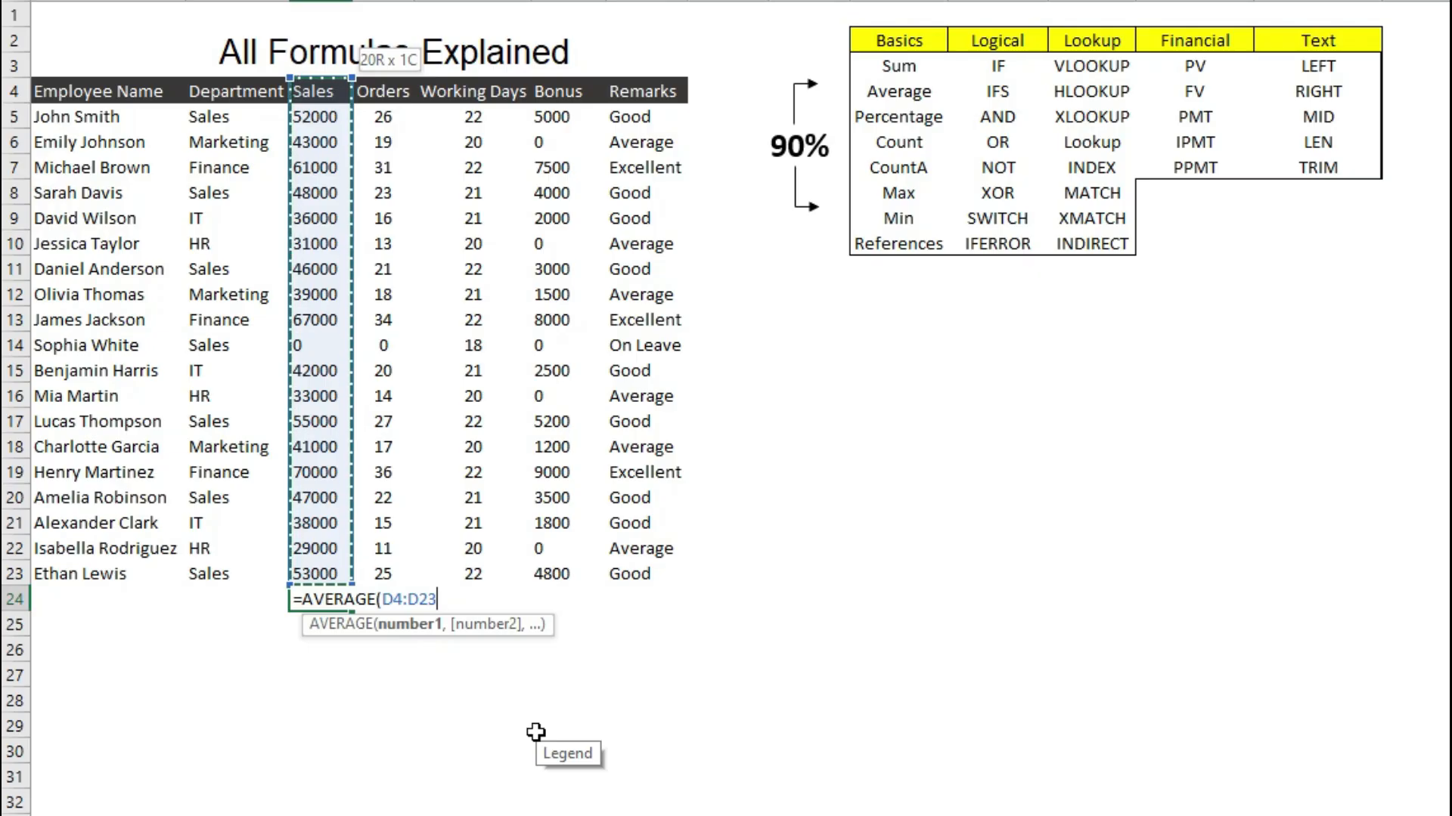
pyautogui.hotkey('shift', 'Down')
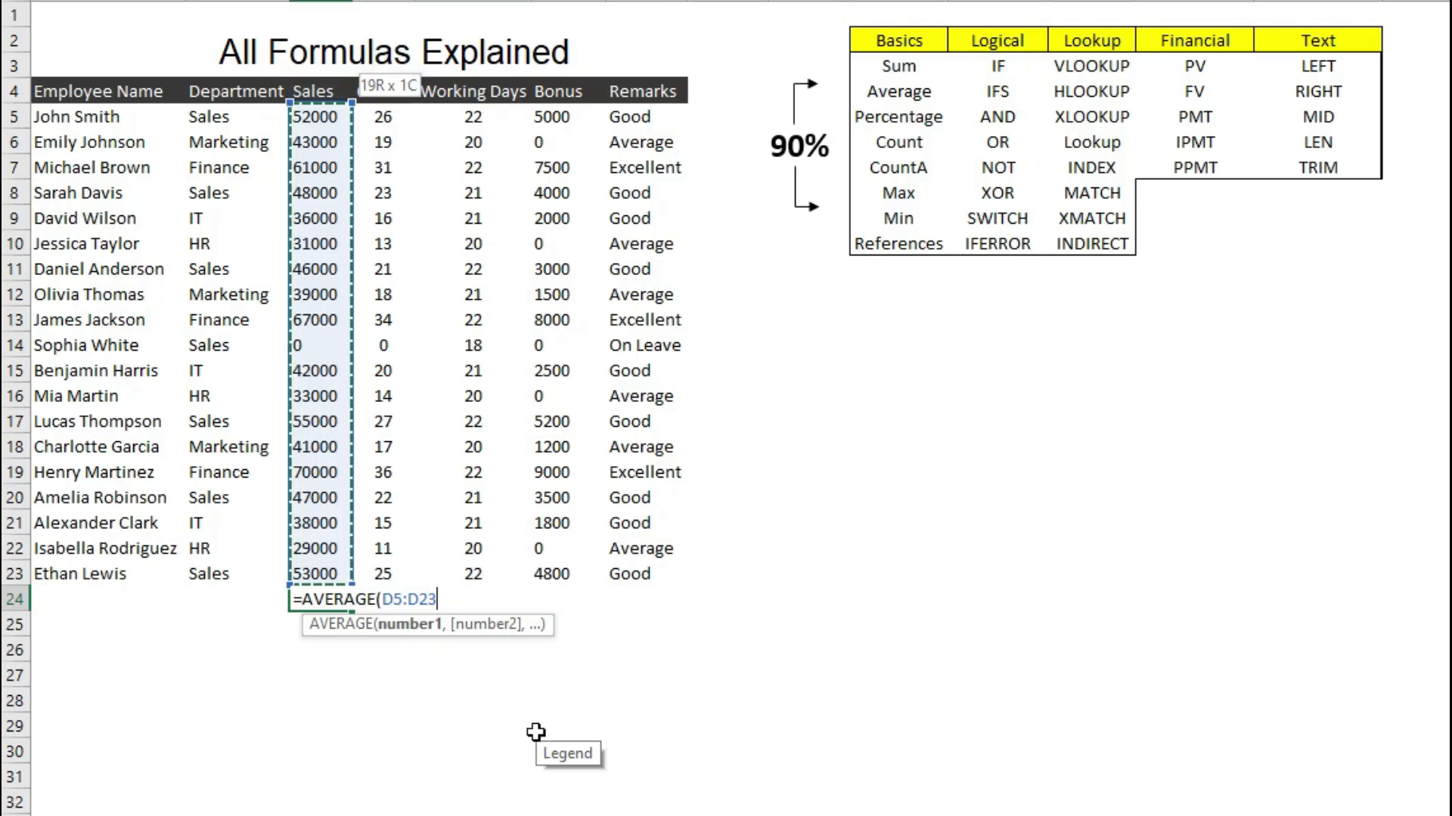
pyautogui.write(')')
pyautogui.press('Return')
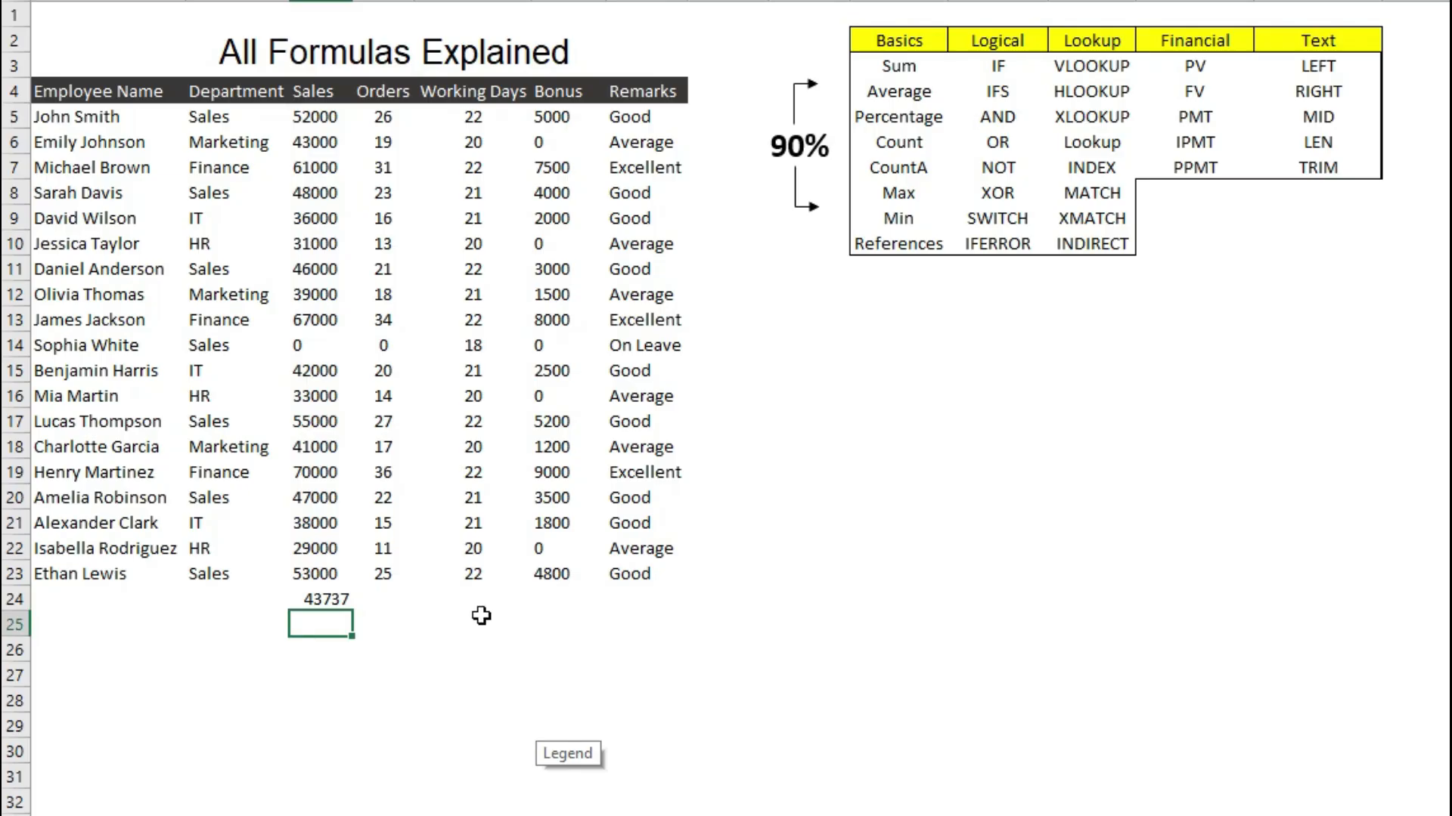
# Fill the AVERAGE formula from D24 right through G24 and clear the whole row of averages again.
pyautogui.moveTo(279, 347); pyautogui.dragTo(401, 346)
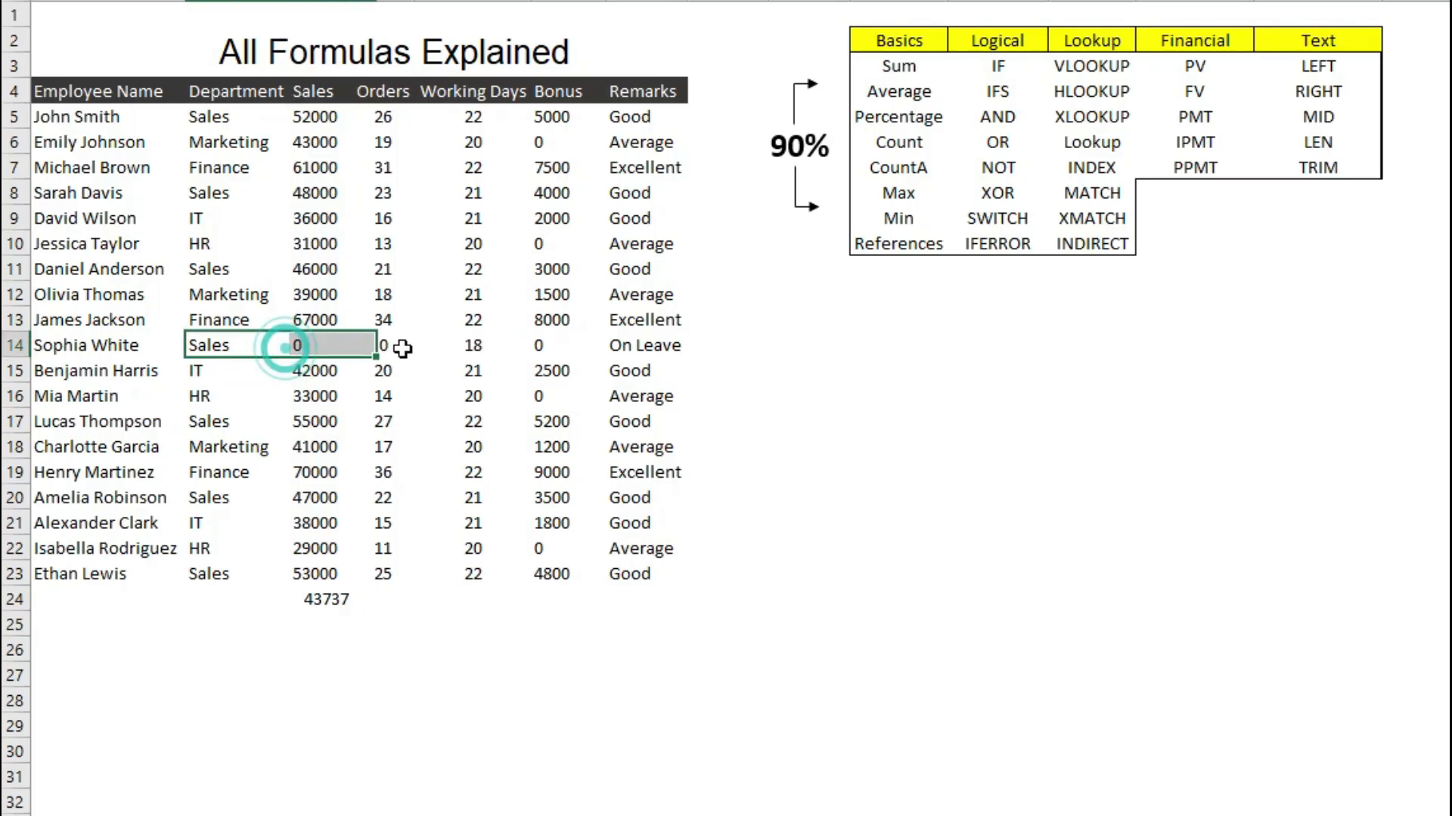
pyautogui.click(327, 605)
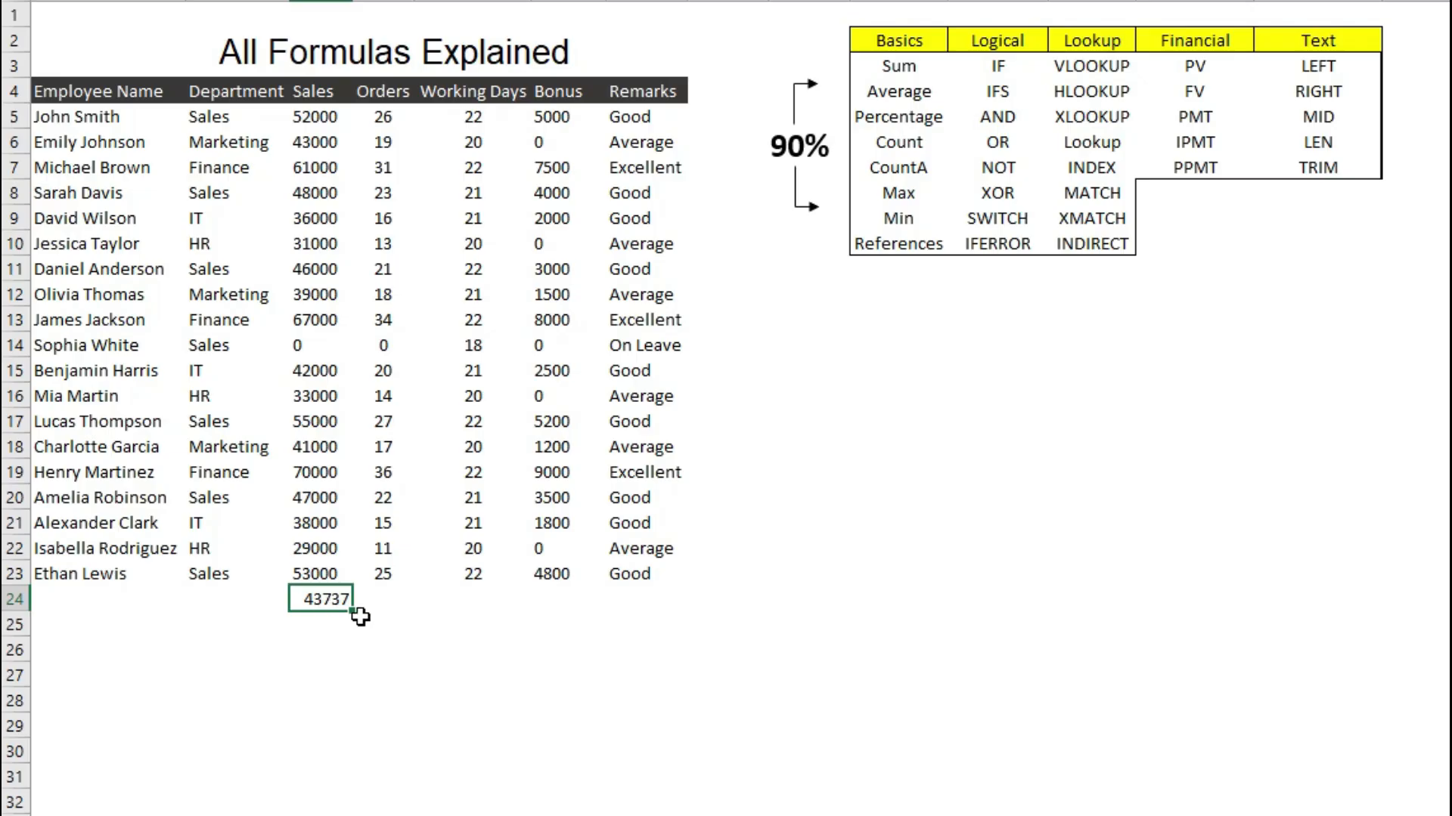
pyautogui.click(381, 601)
pyautogui.click(330, 600)
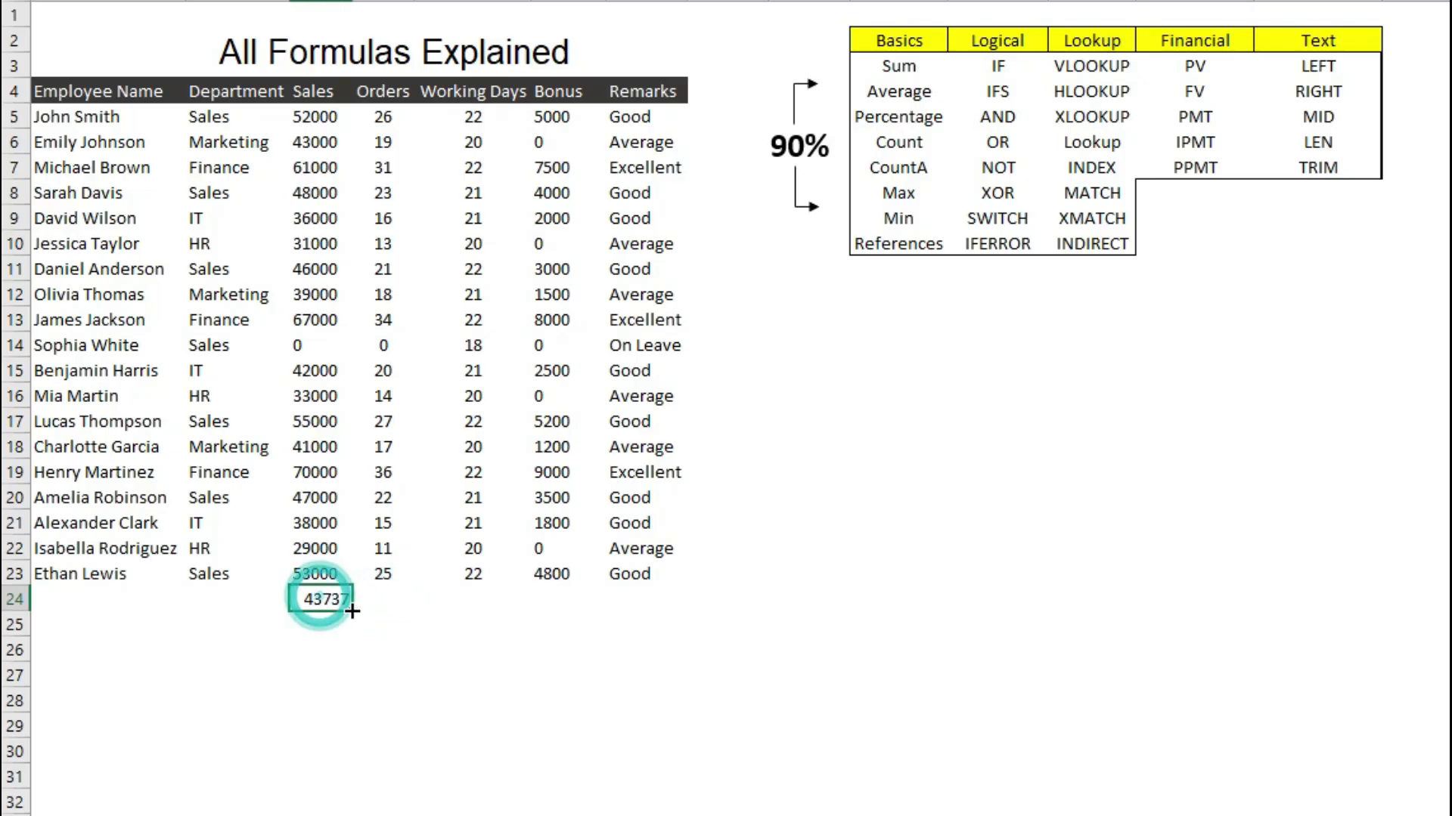
pyautogui.moveTo(350, 611); pyautogui.dragTo(611, 611)
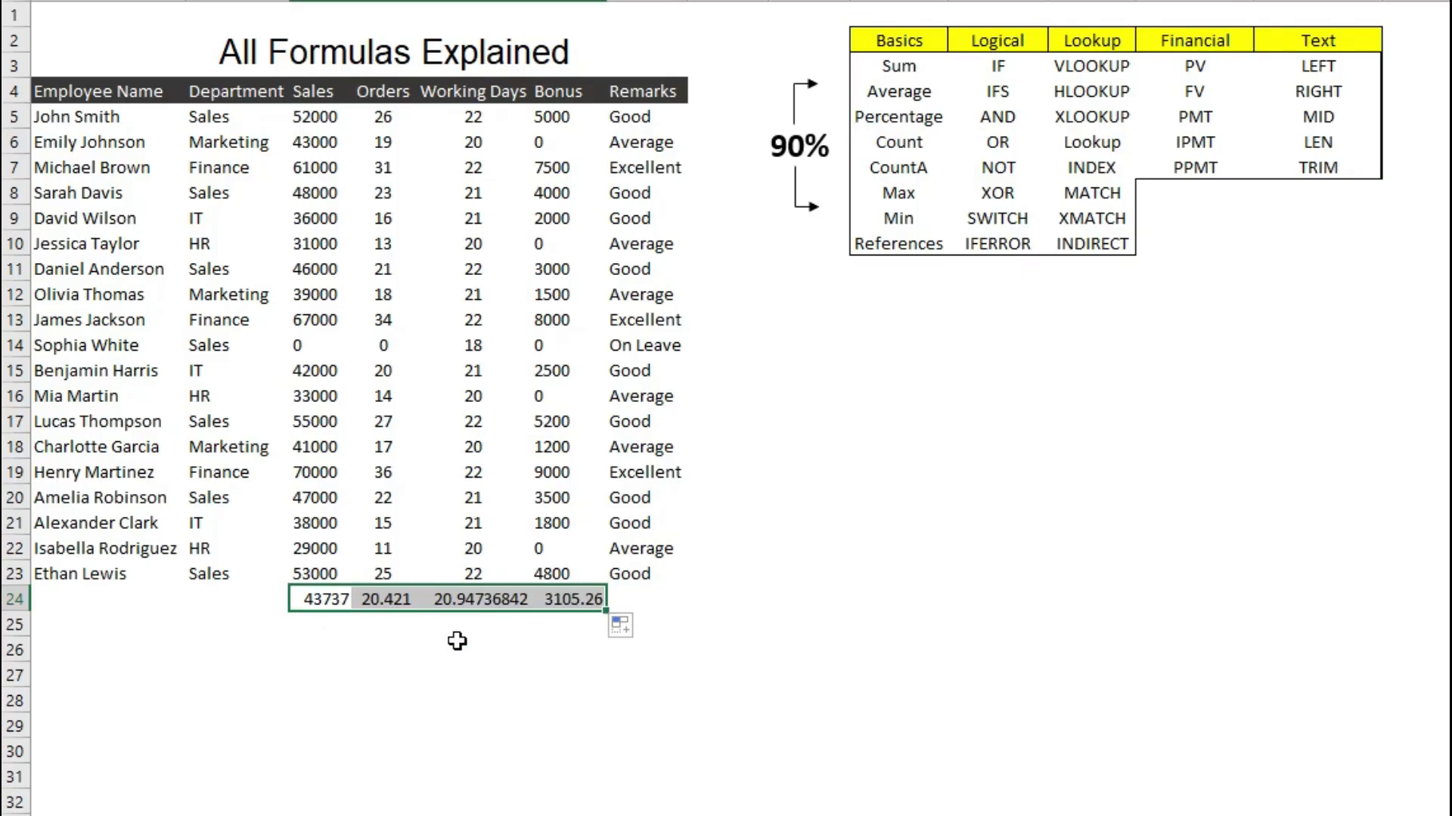
pyautogui.press('Delete')
pyautogui.click(393, 673)
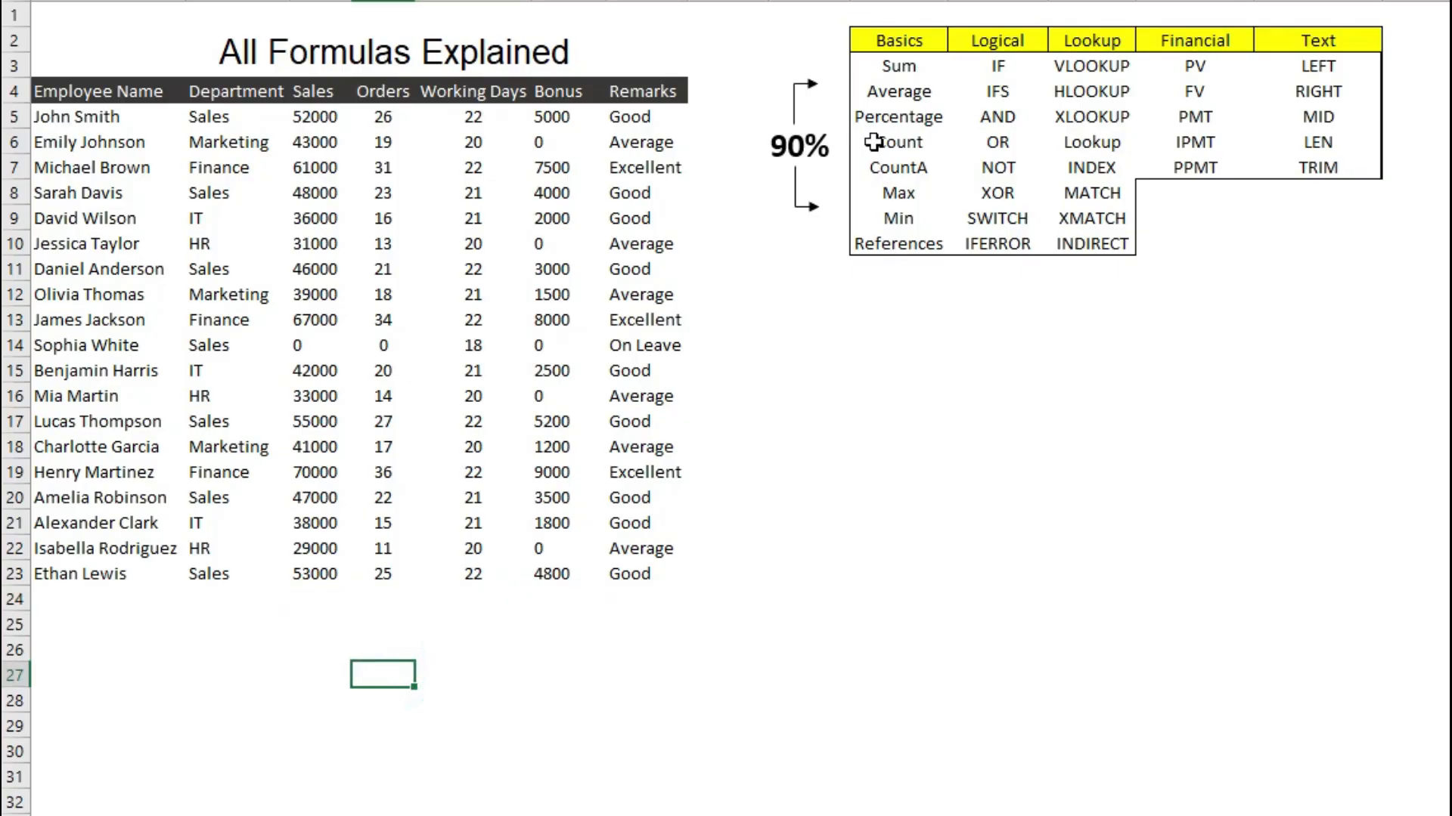
# Total the Sales column in D24 with AutoSum and fill the formula right through G24.
pyautogui.click(304, 600)
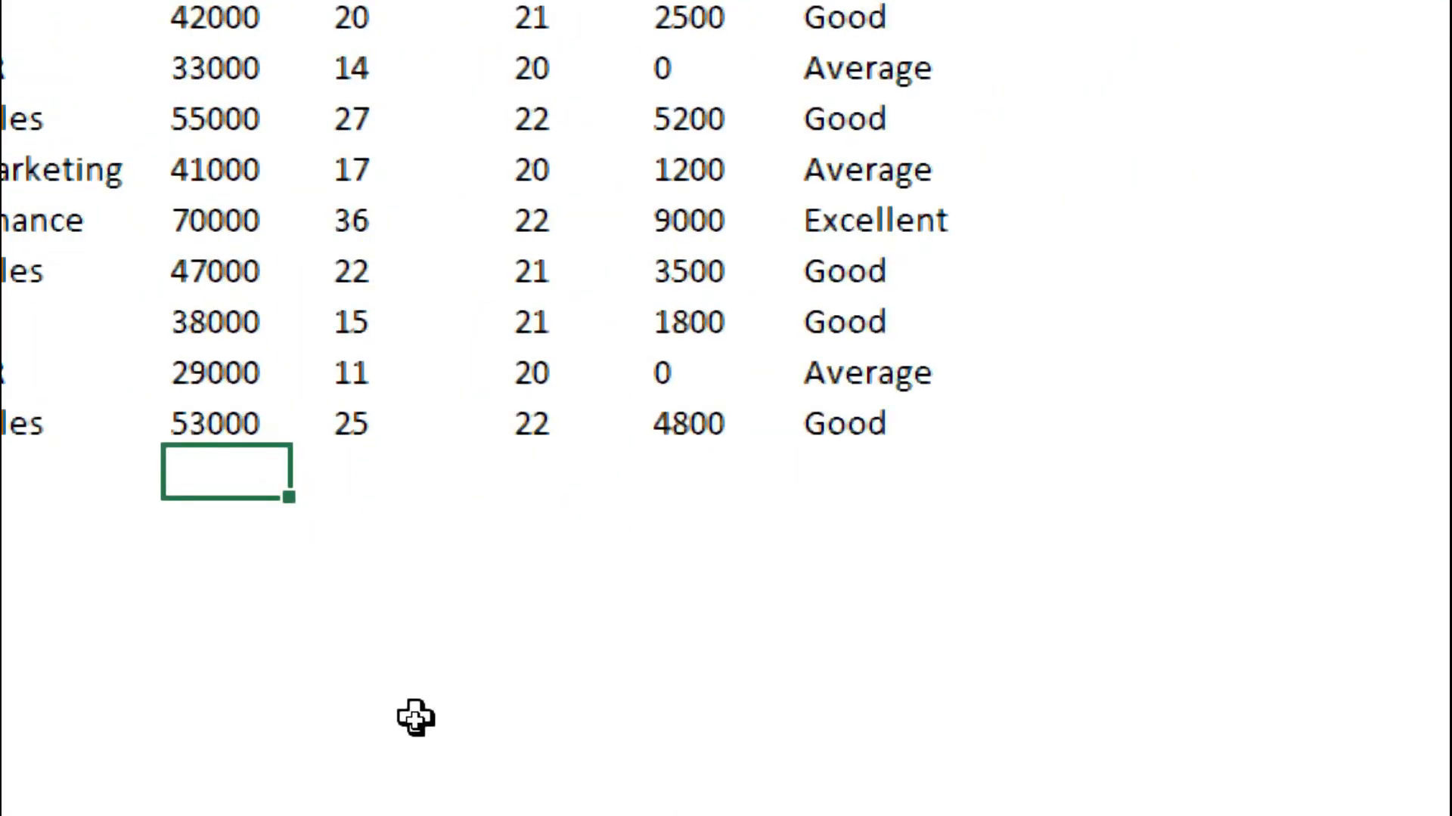
pyautogui.click(651, 648)
pyautogui.click(325, 592)
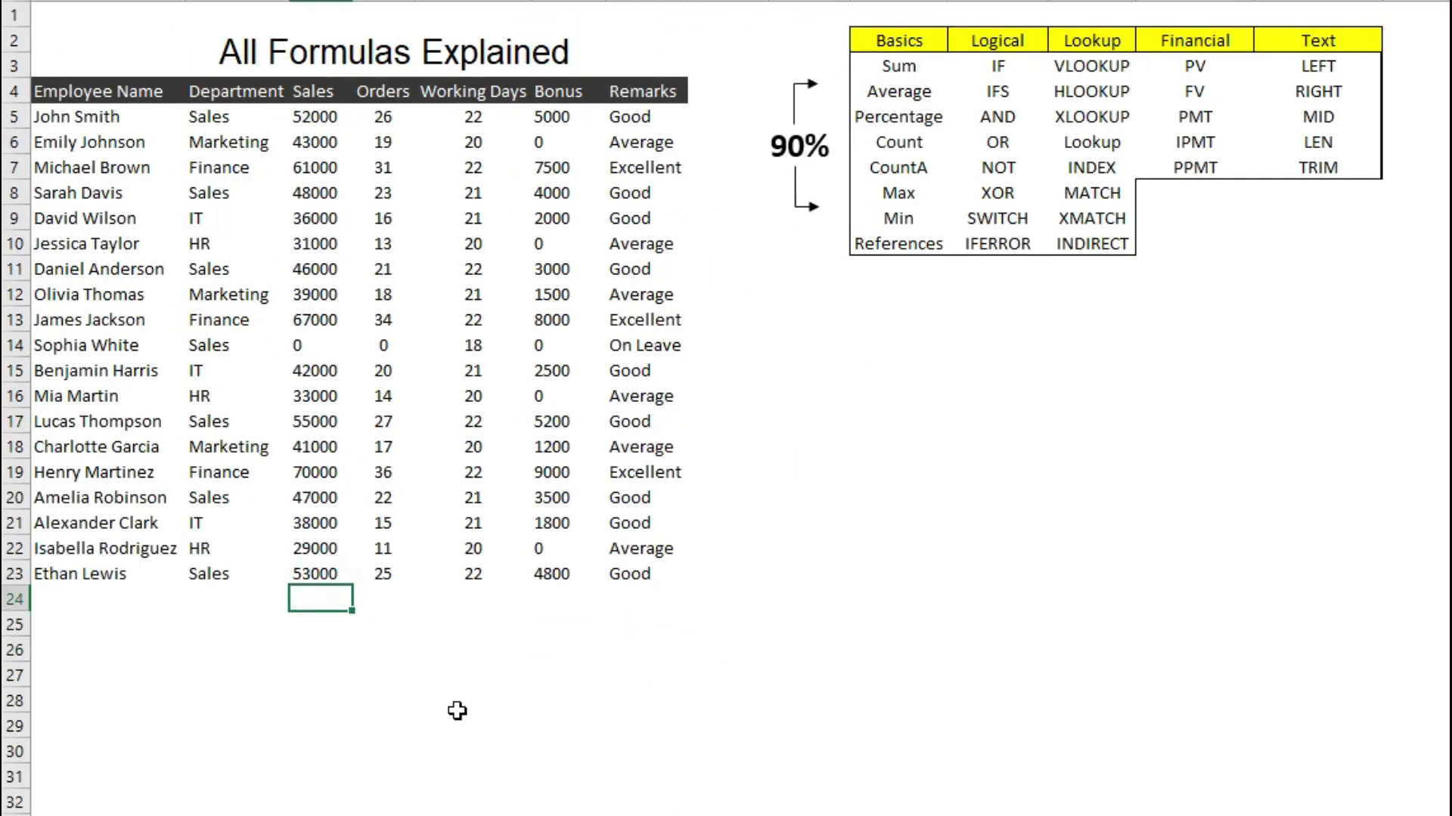
pyautogui.hotkey('alt', '=')
pyautogui.press('Return')
pyautogui.press('Up')
pyautogui.press('Right')
pyautogui.press('Left')
pyautogui.hotkey('shift', 'Right')
pyautogui.hotkey('shift', 'Right')
pyautogui.hotkey('shift', 'Right')
pyautogui.hotkey('ctrl', 'r')
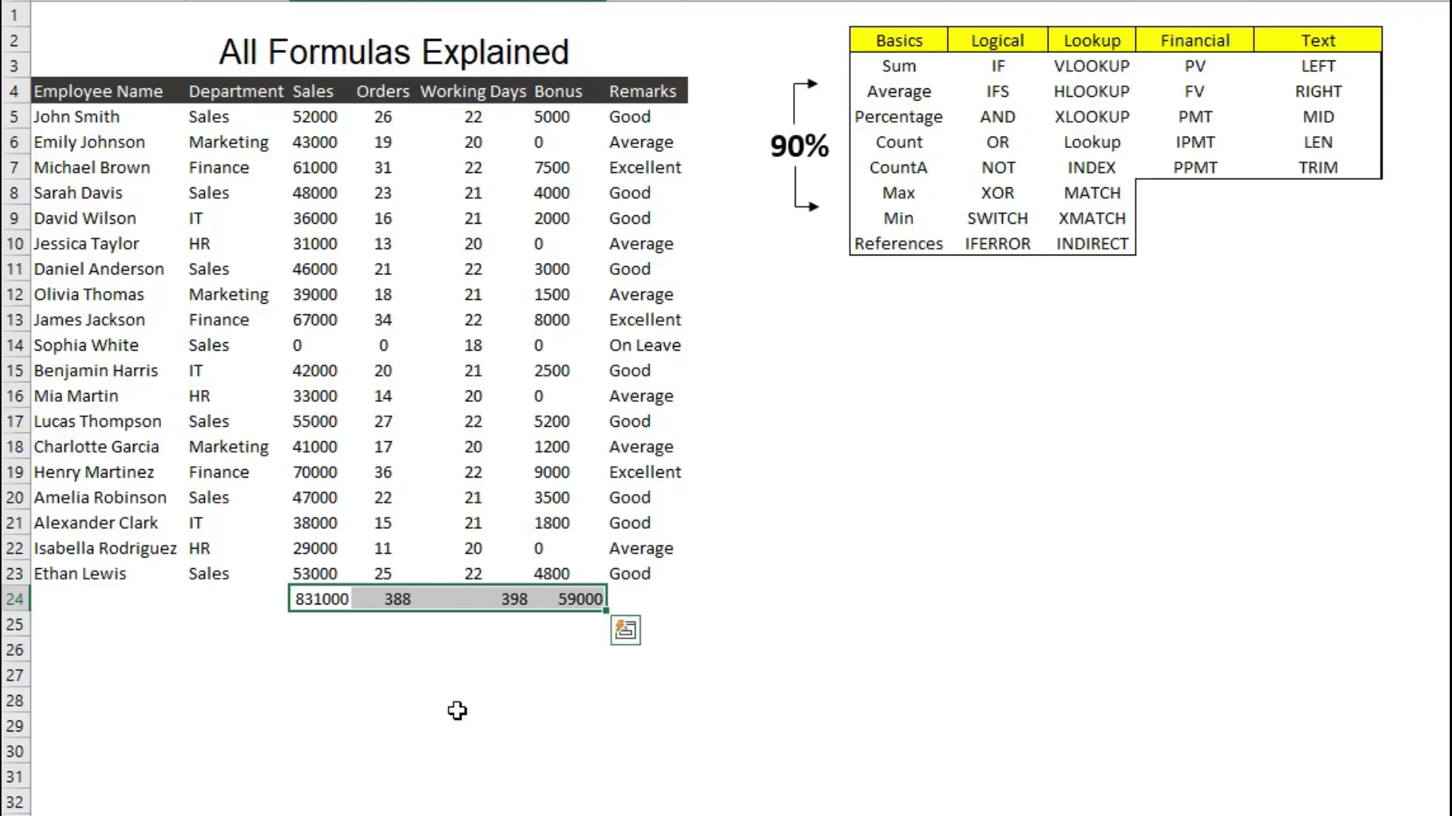
# Enter =G24/D24*100 in D25 to calculate the total bonus as a percentage of total sales.
pyautogui.press('Down')
pyautogui.write('=')
pyautogui.press('Up')
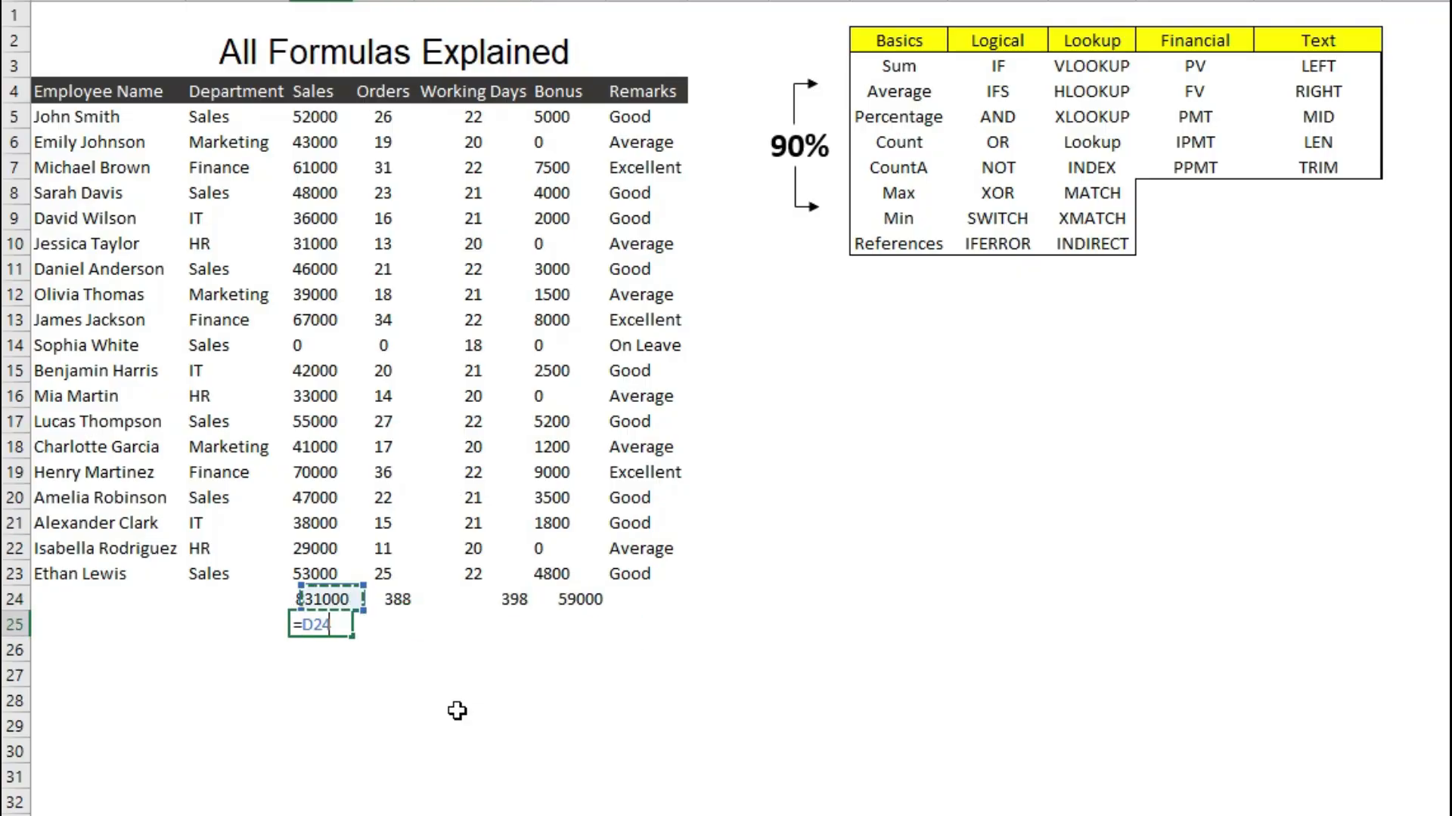
pyautogui.press('Right')
pyautogui.press('Right')
pyautogui.press('Right')
pyautogui.press('Right')
pyautogui.press('Left')
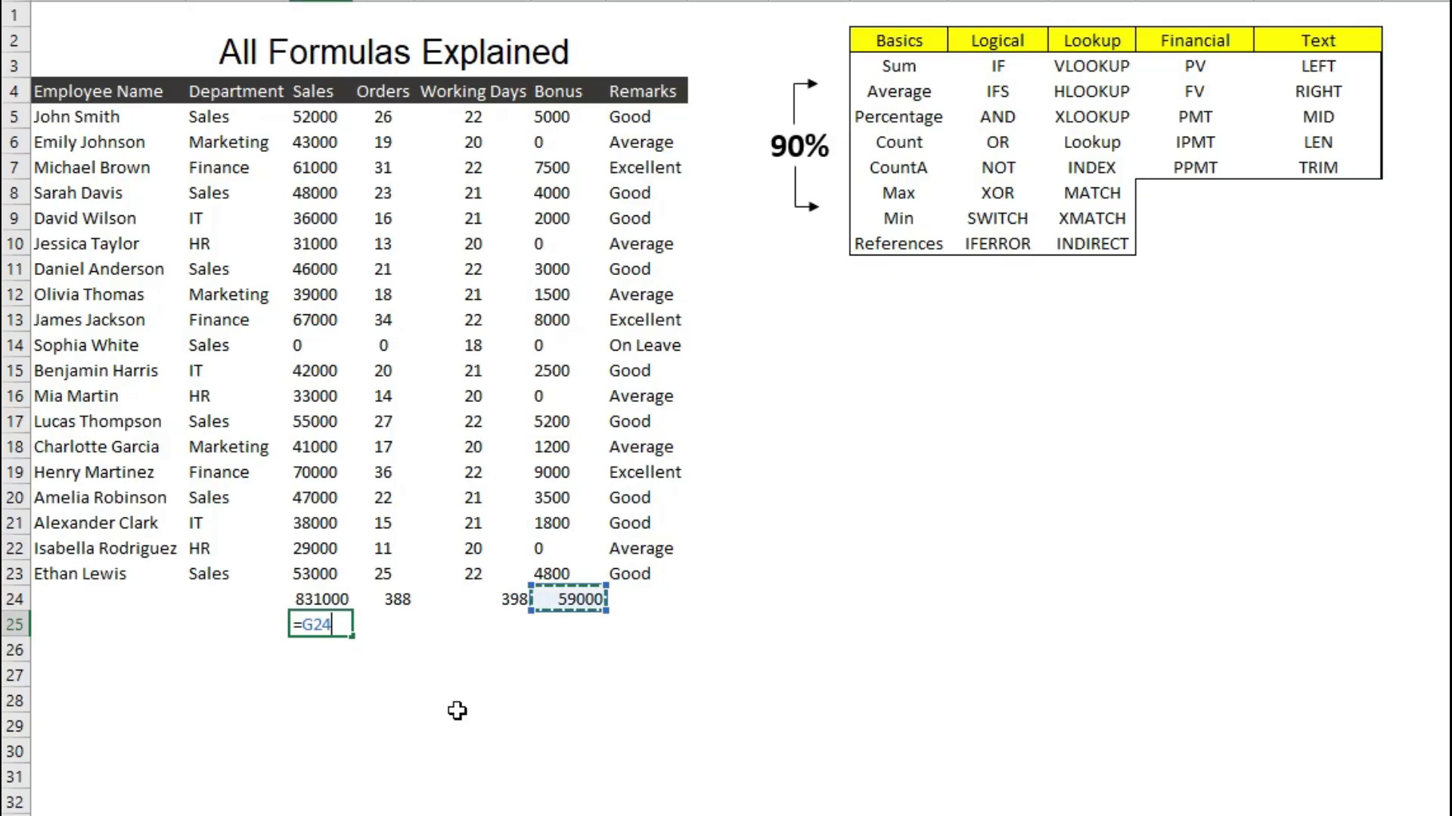
pyautogui.write('/')
pyautogui.press('Left')
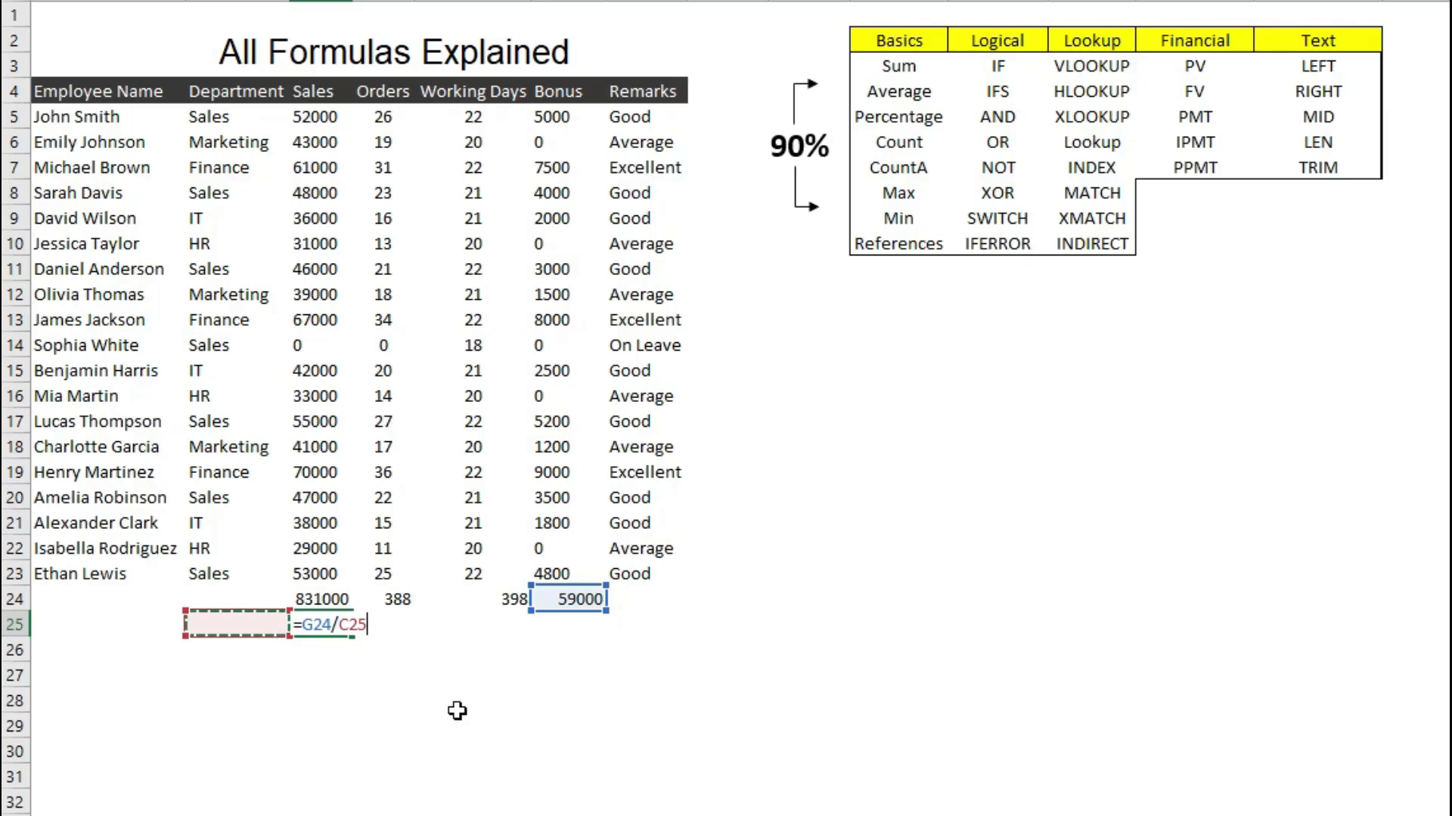
pyautogui.press('Up')
pyautogui.press('Right')
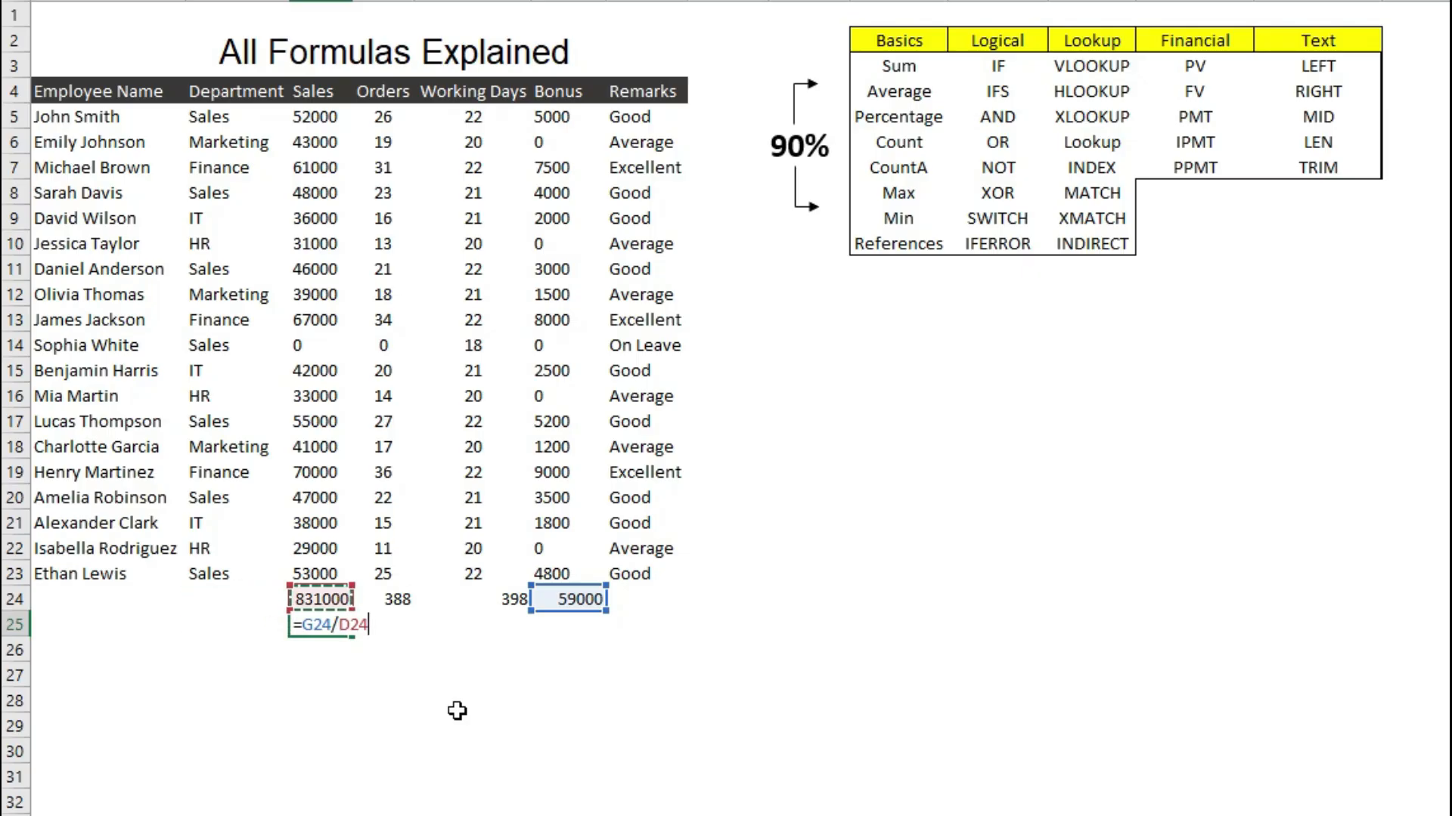
pyautogui.write('*100')
pyautogui.press('Return')
pyautogui.press('Up')
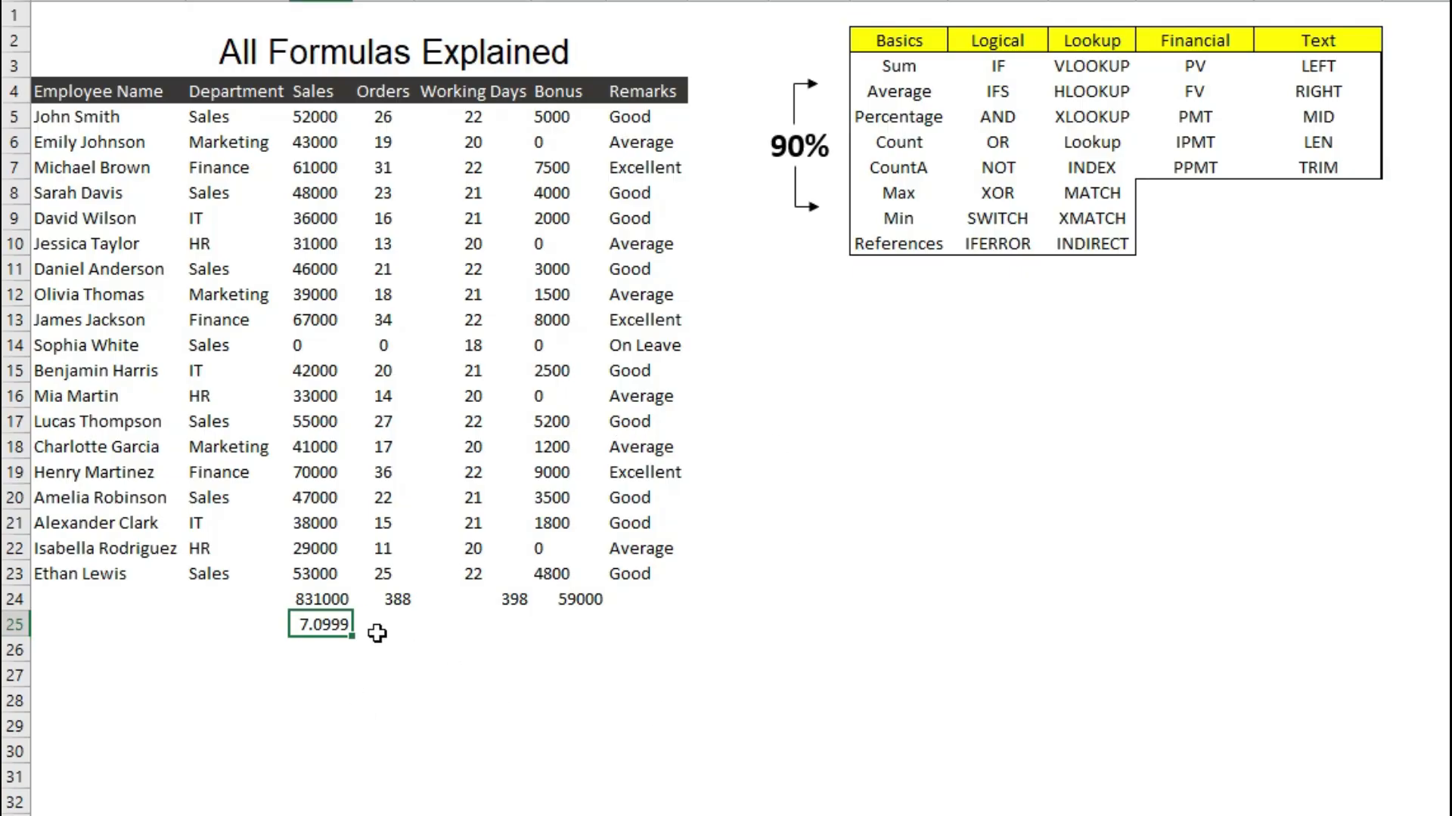
# Change the bonus percentage formula in D25 to =(G24/D24*100)/100.
pyautogui.doubleClick(334, 626)
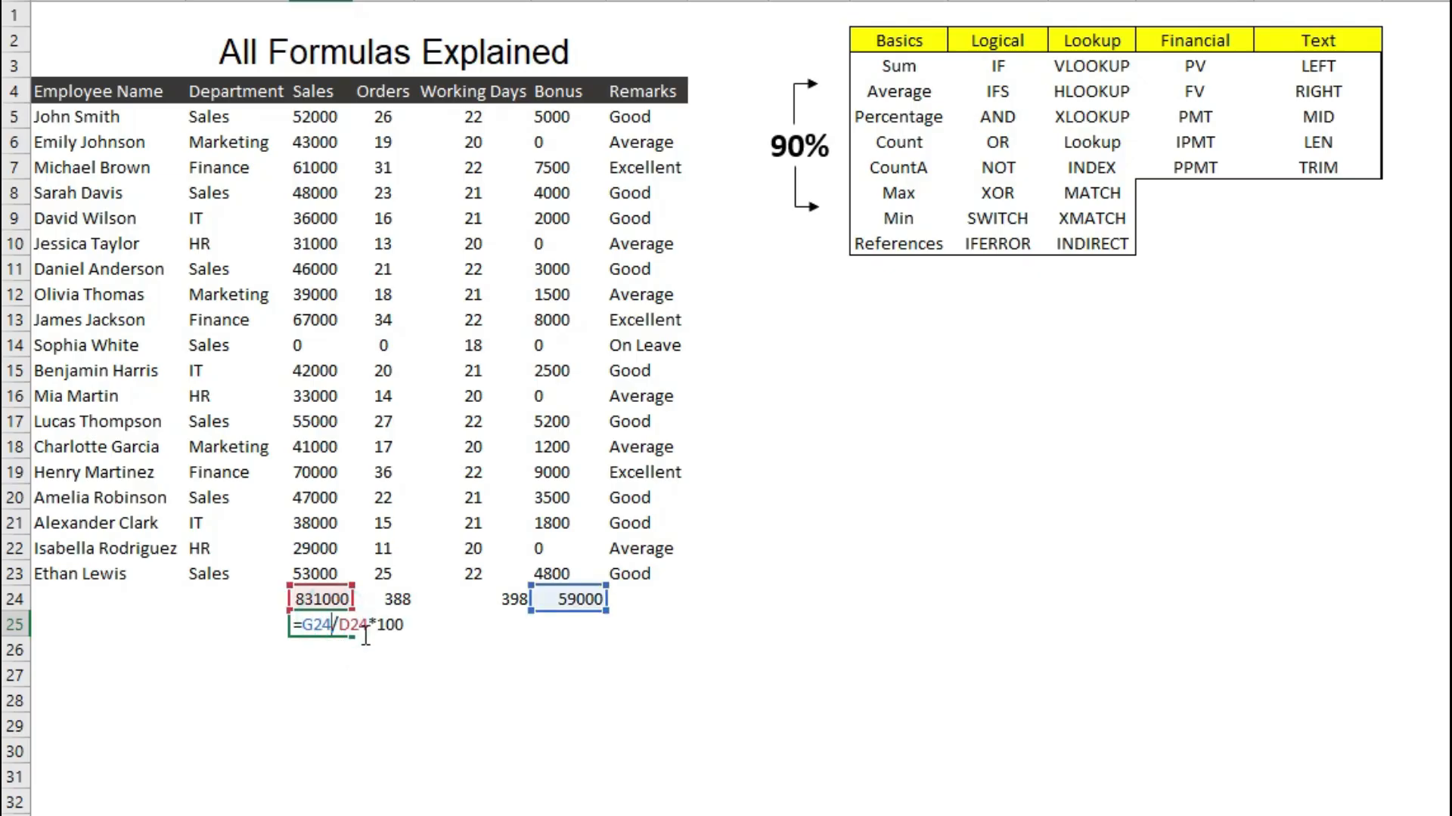
pyautogui.click(473, 625)
pyautogui.click(338, 625)
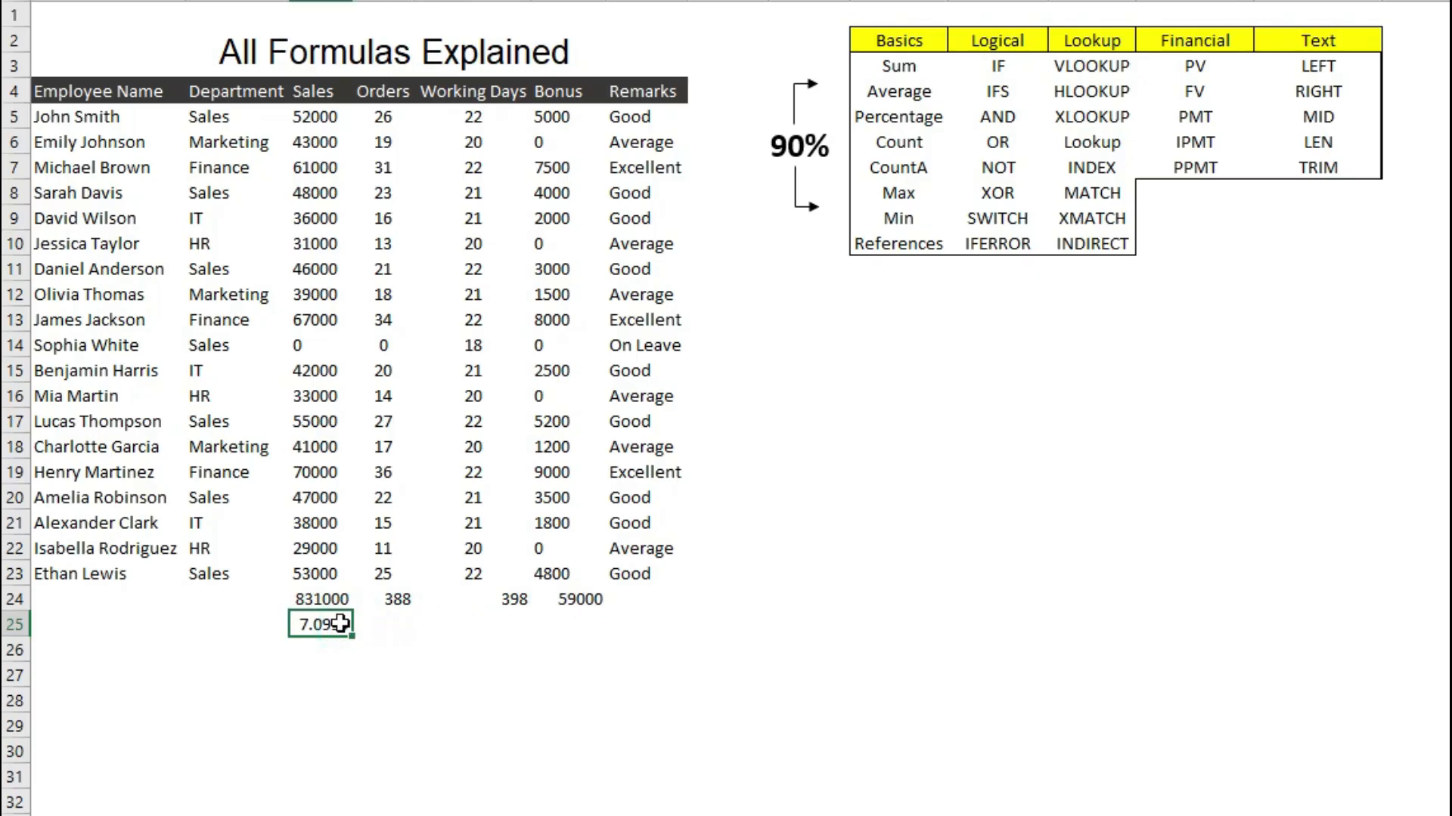
pyautogui.click(339, 624)
pyautogui.doubleClick(336, 625)
pyautogui.click(409, 625)
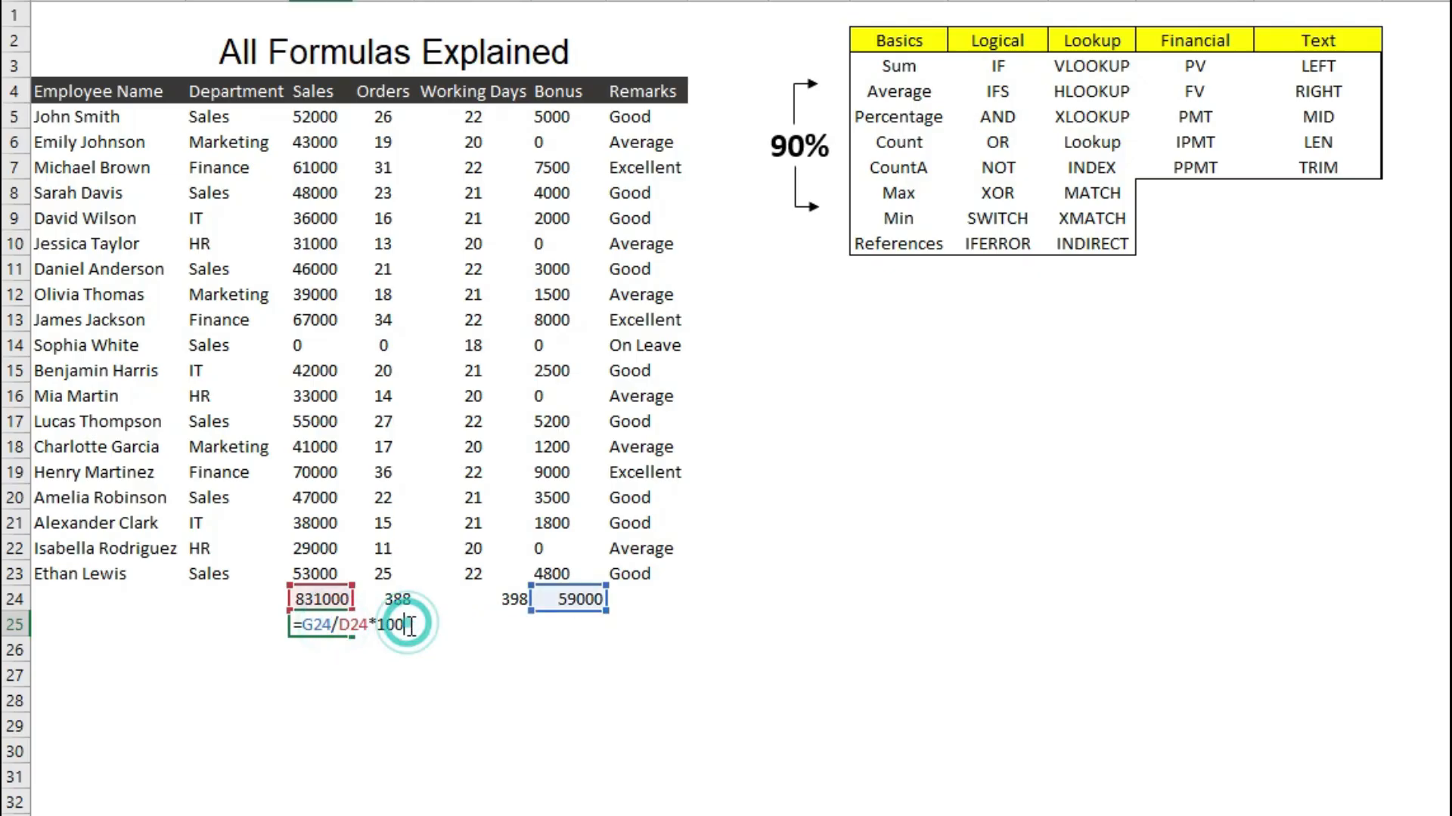
pyautogui.write(')')
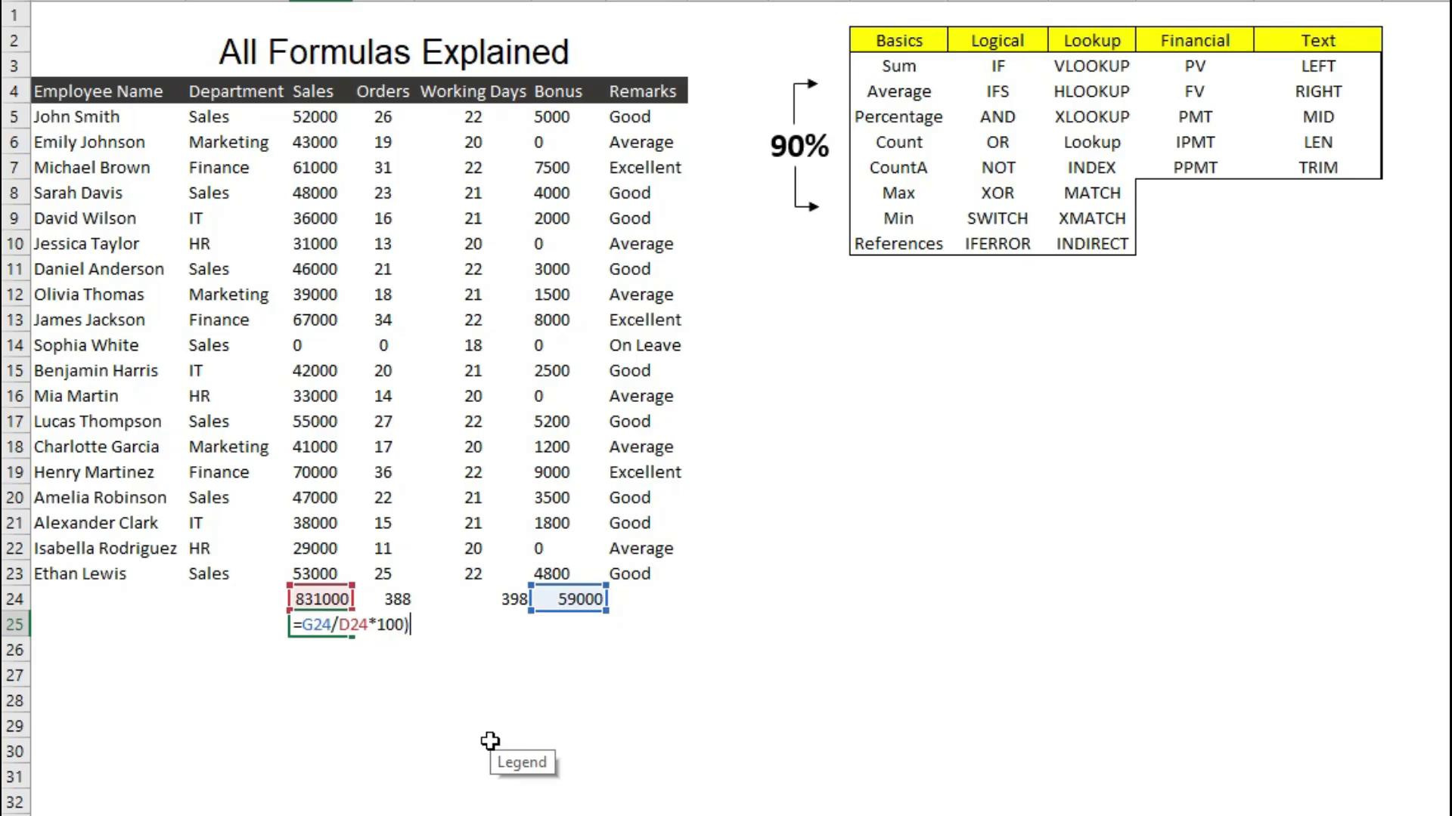
pyautogui.press('Left')
pyautogui.press('Left')
pyautogui.press('Left')
pyautogui.press('Left')
pyautogui.press('Left')
pyautogui.press('Left')
pyautogui.press('Left')
pyautogui.press('Left')
pyautogui.press('Left')
pyautogui.press('Left')
pyautogui.press('Left')
pyautogui.press('Left')
pyautogui.write('(')
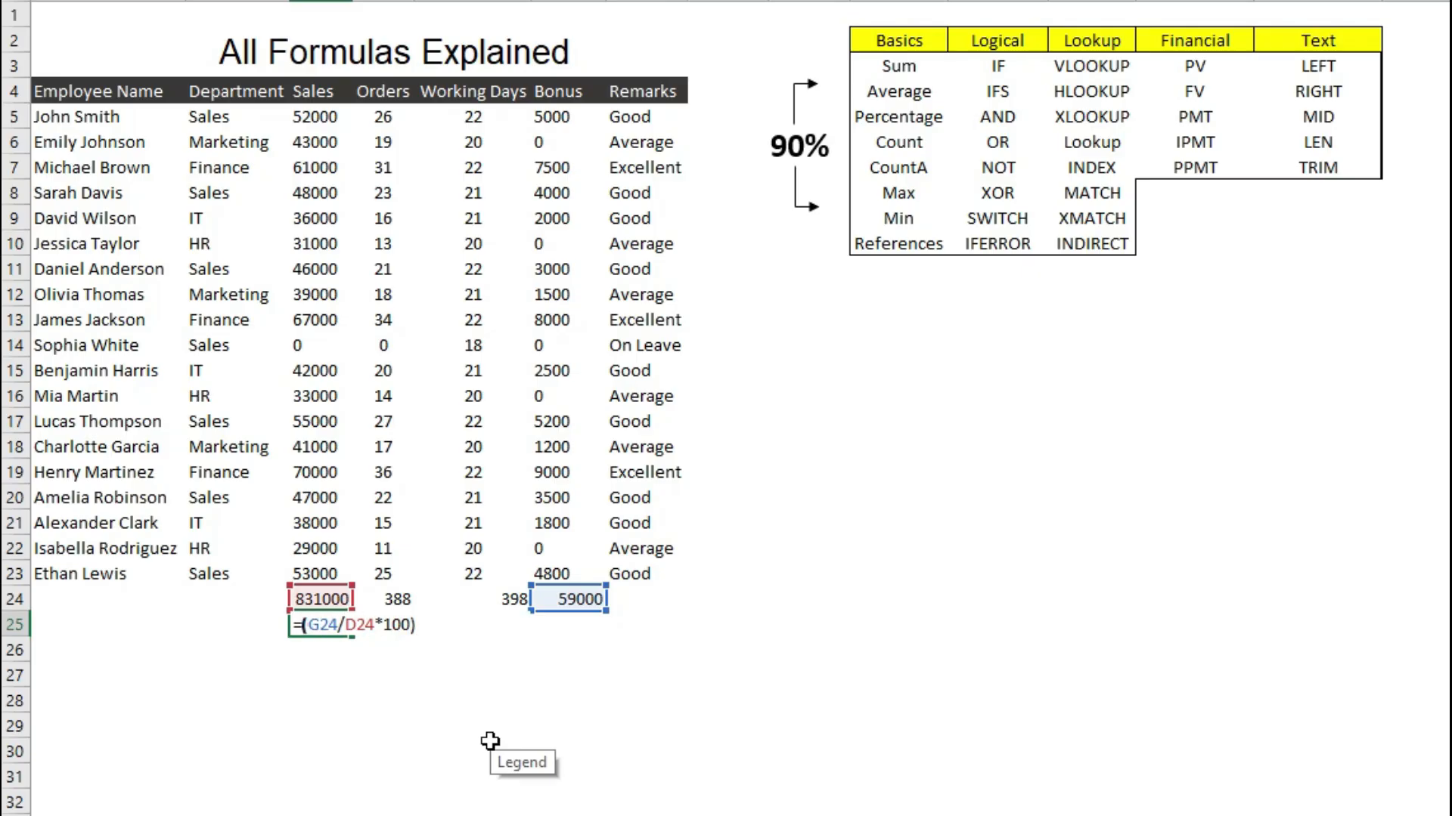
pyautogui.press('Right')
pyautogui.press('Right')
pyautogui.press('Right')
pyautogui.press('Right')
pyautogui.press('Right')
pyautogui.press('Right')
pyautogui.press('Right')
pyautogui.press('Right')
pyautogui.press('Right')
pyautogui.press('Right')
pyautogui.press('Right')
pyautogui.press('Right')
pyautogui.write('/10')
pyautogui.write('0')
pyautogui.press('Return')
pyautogui.press('Up')
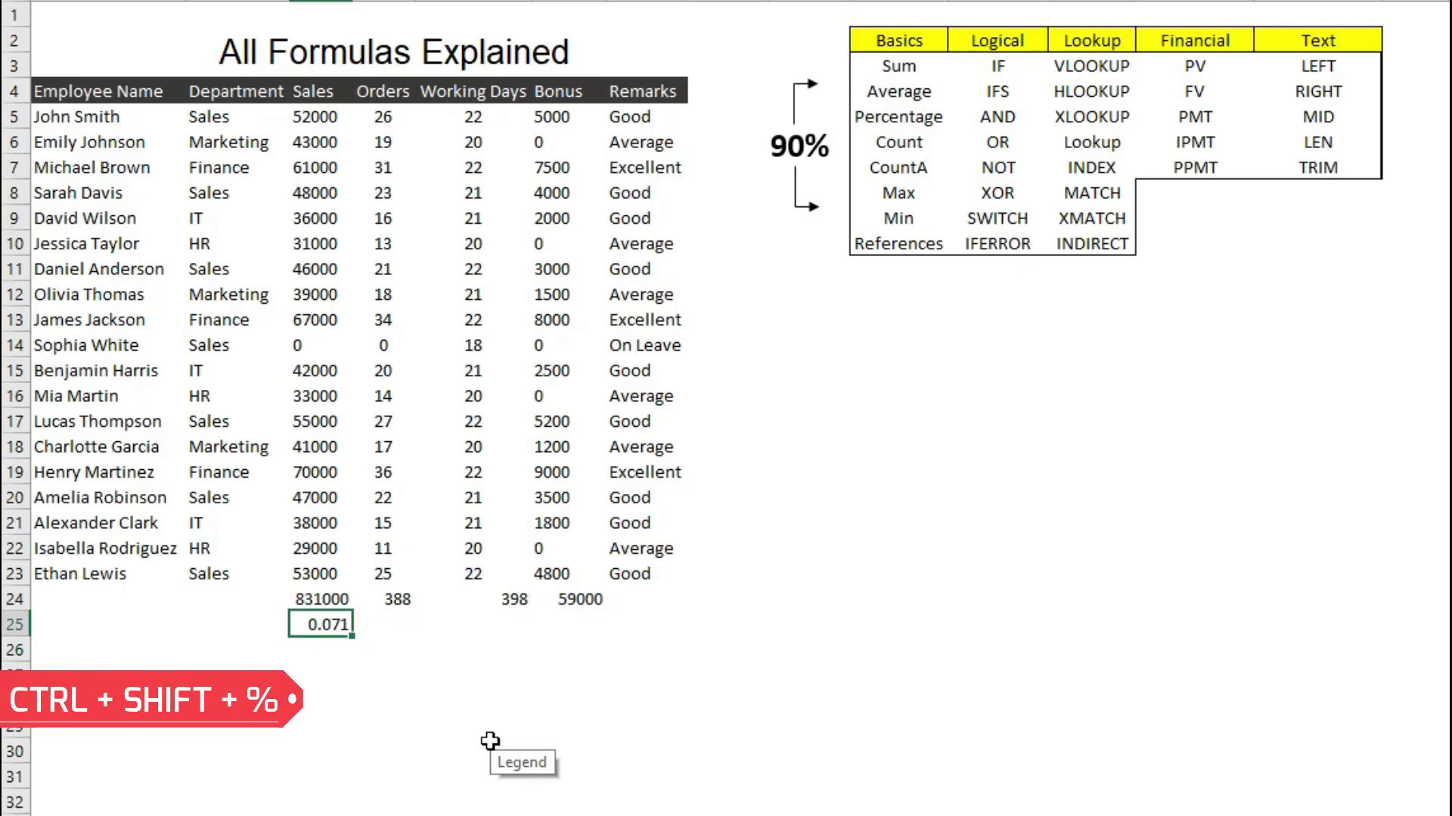
# Apply the percentage number format to the bonus ratio in D25.
pyautogui.hotkey('ctrl', 'shift', '5')
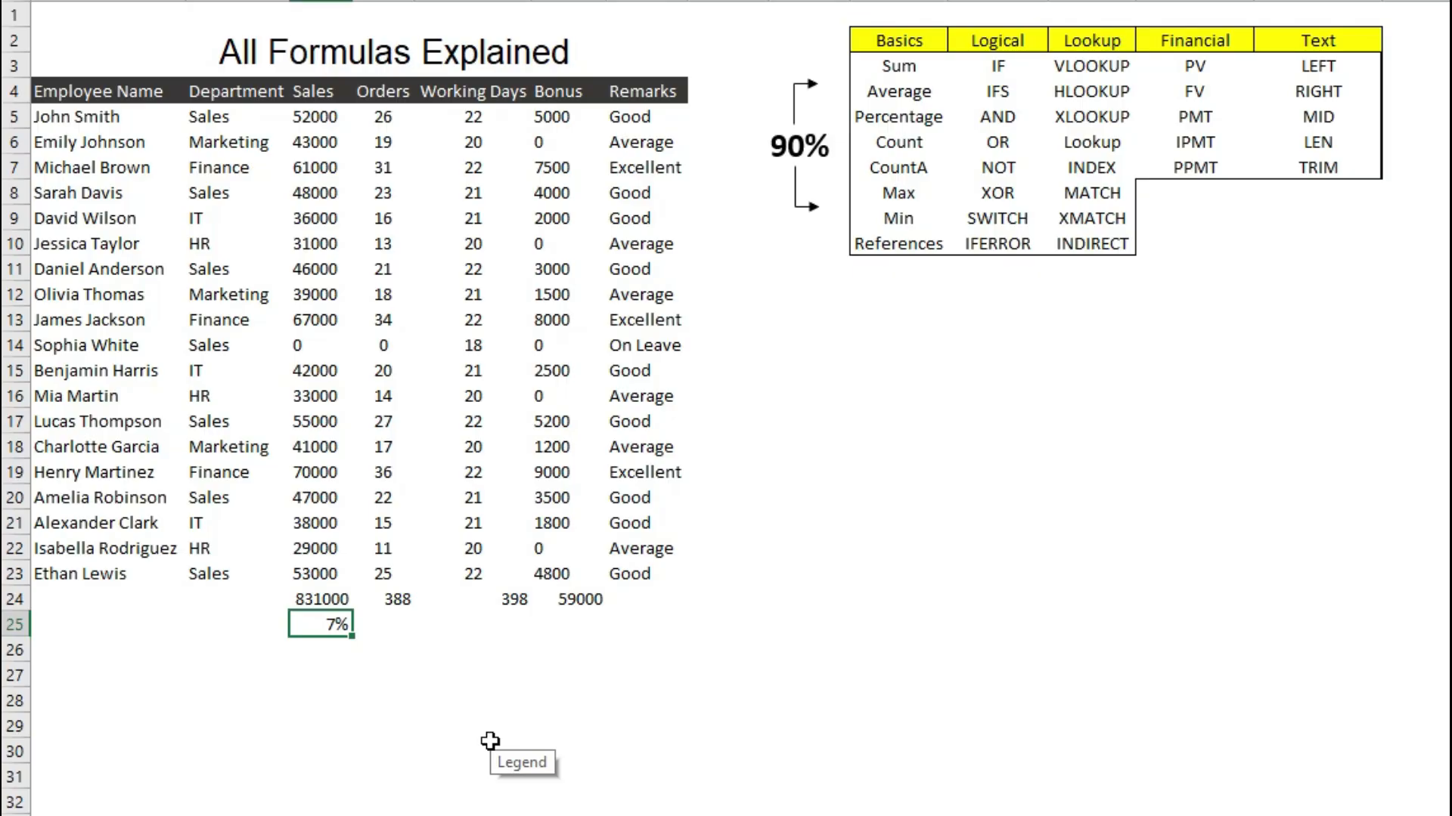
pyautogui.press('Right')
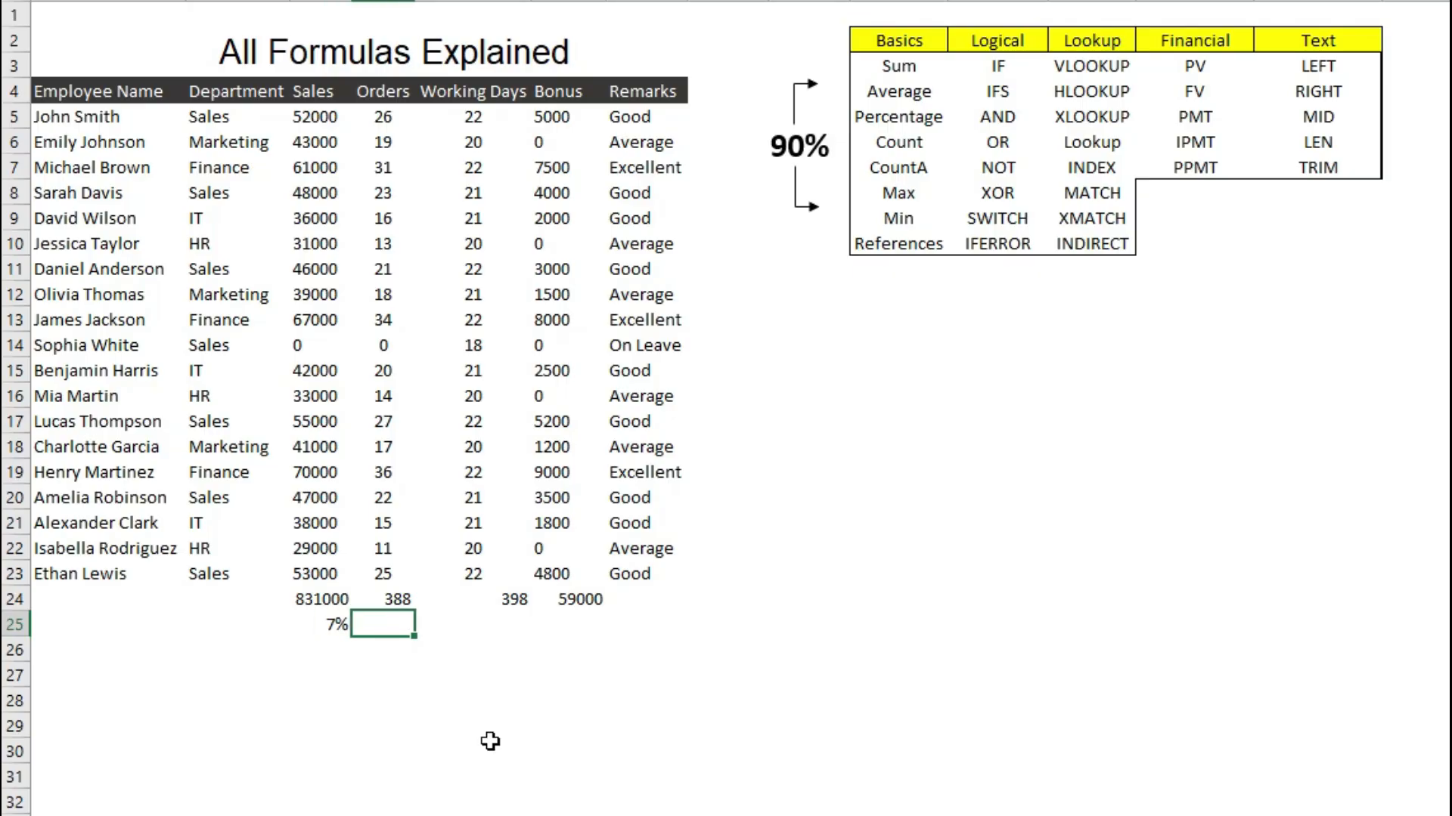
pyautogui.press('Left')
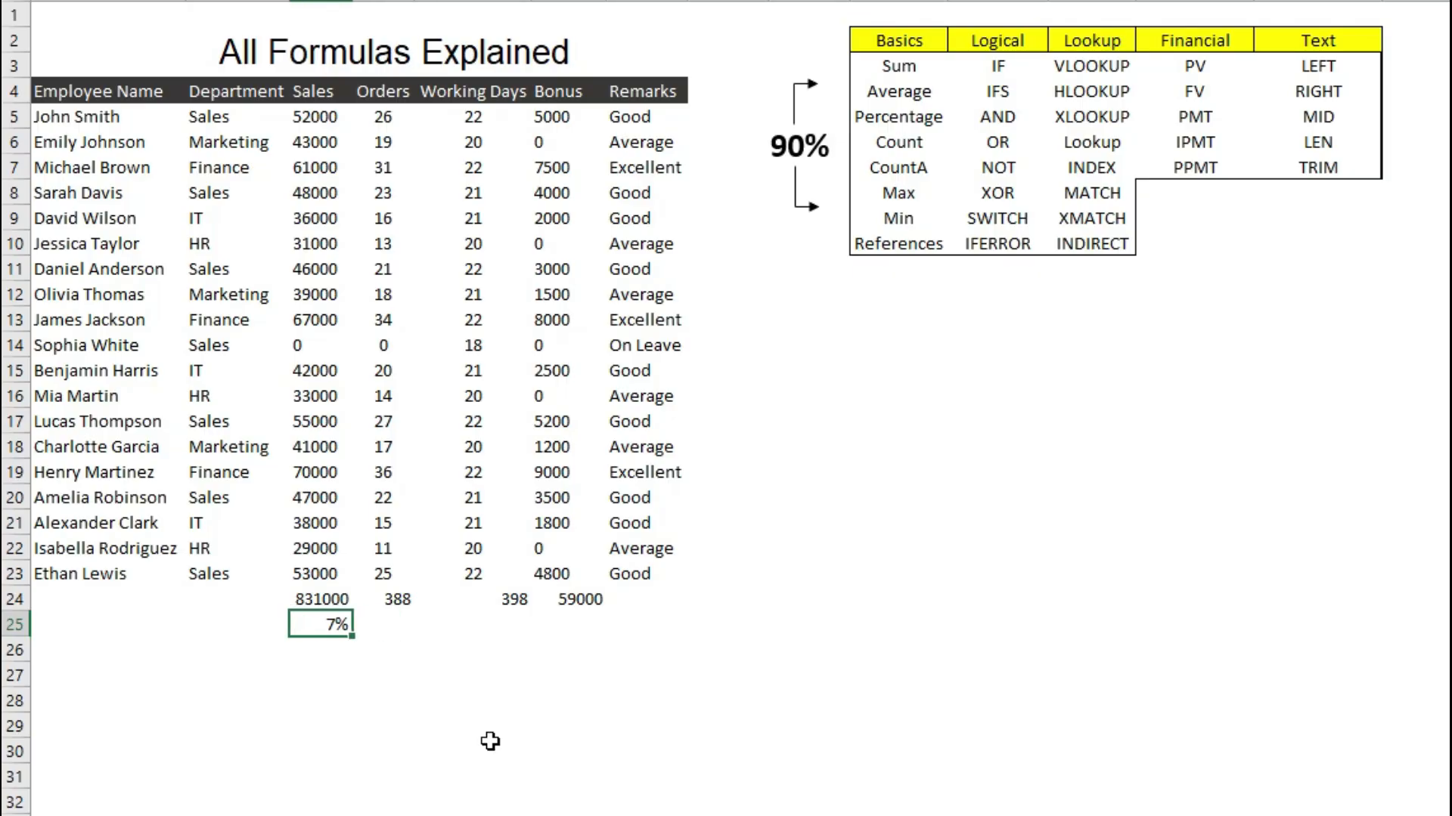
# Enter a COUNT formula over C4:C23 in C24 for the Department column.
pyautogui.press('Left')
pyautogui.press('Up')
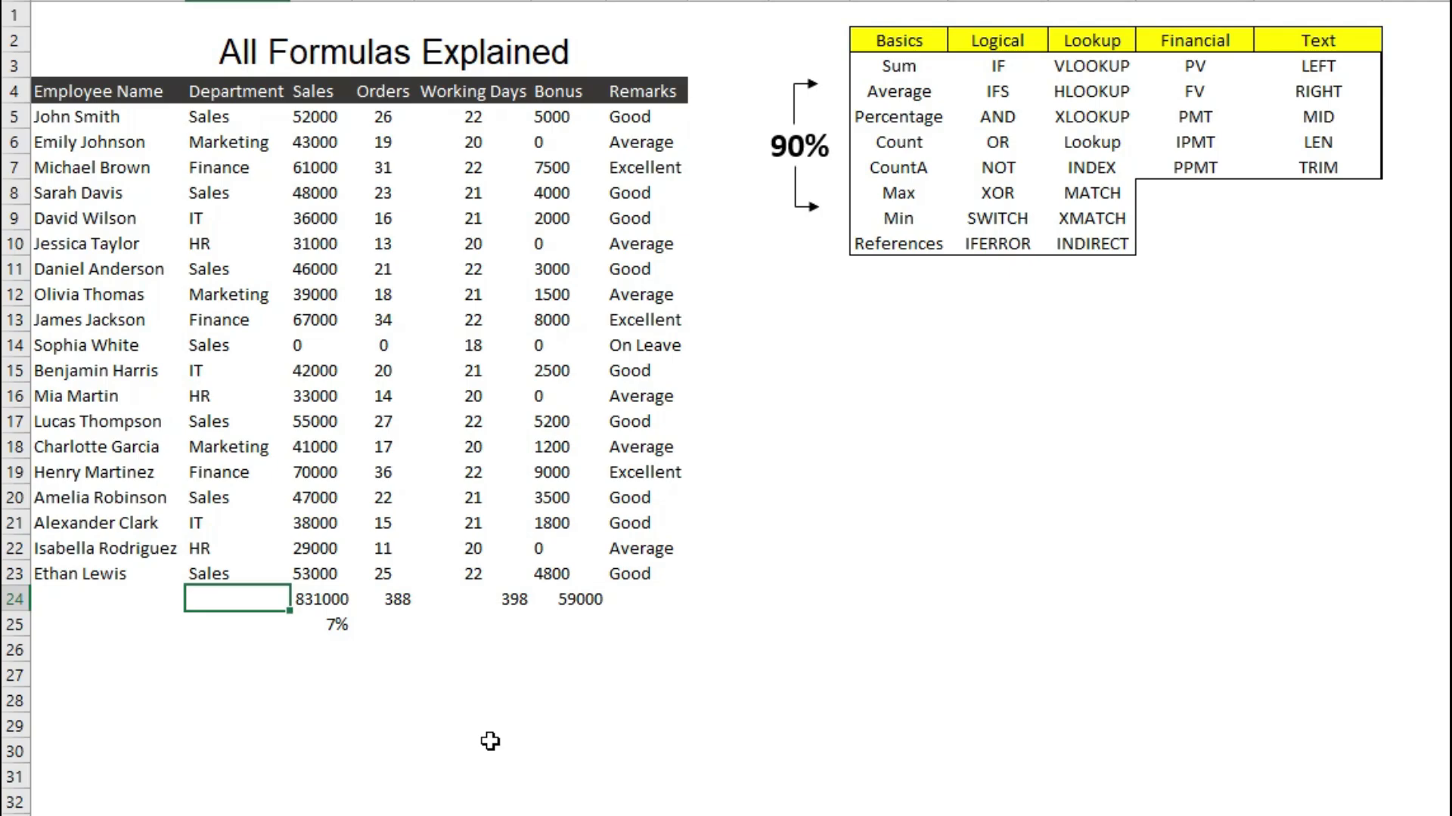
pyautogui.press('Up')
pyautogui.hotkey('ctrl', 'shift', 'Up')
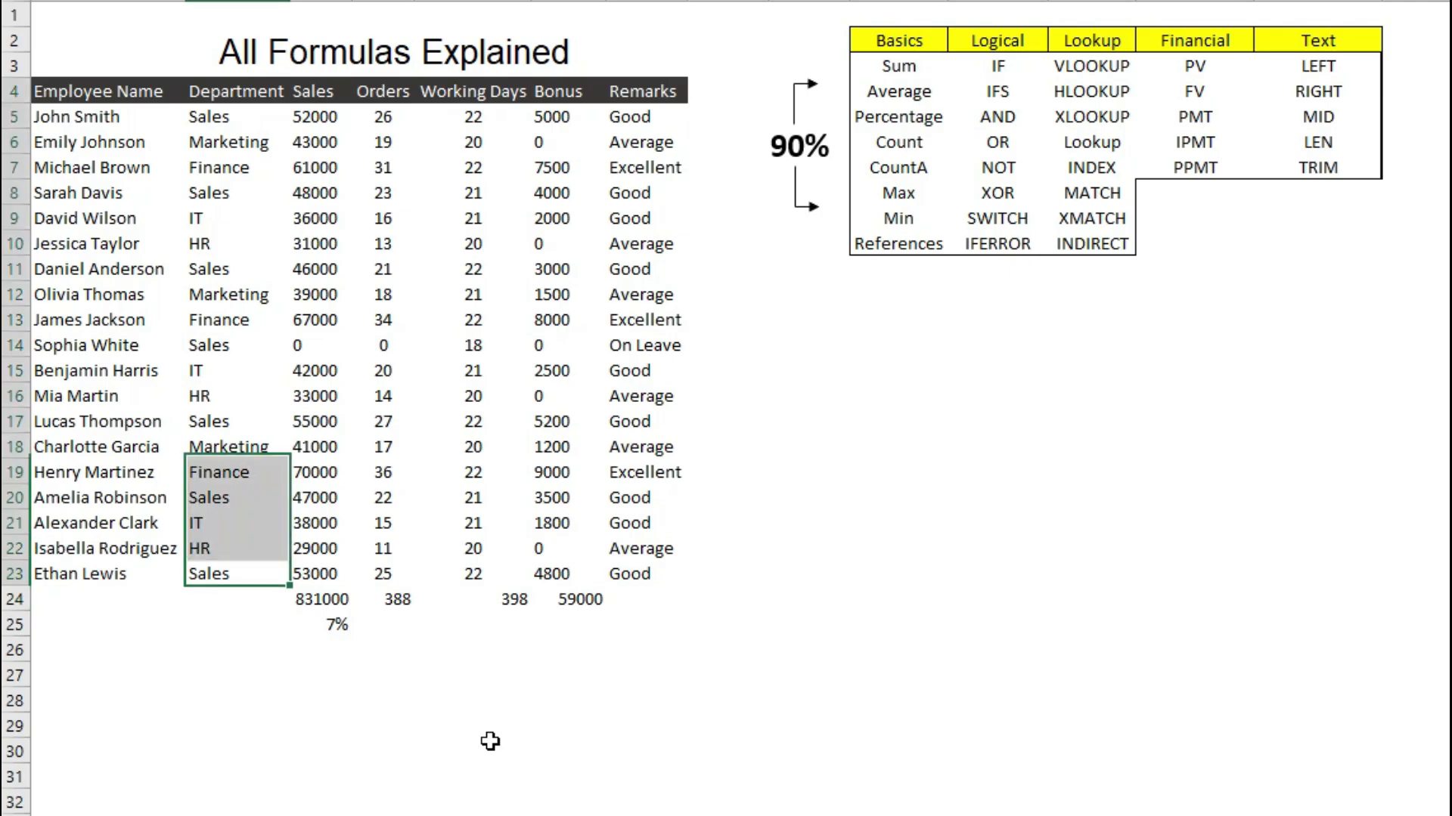
pyautogui.press('Right')
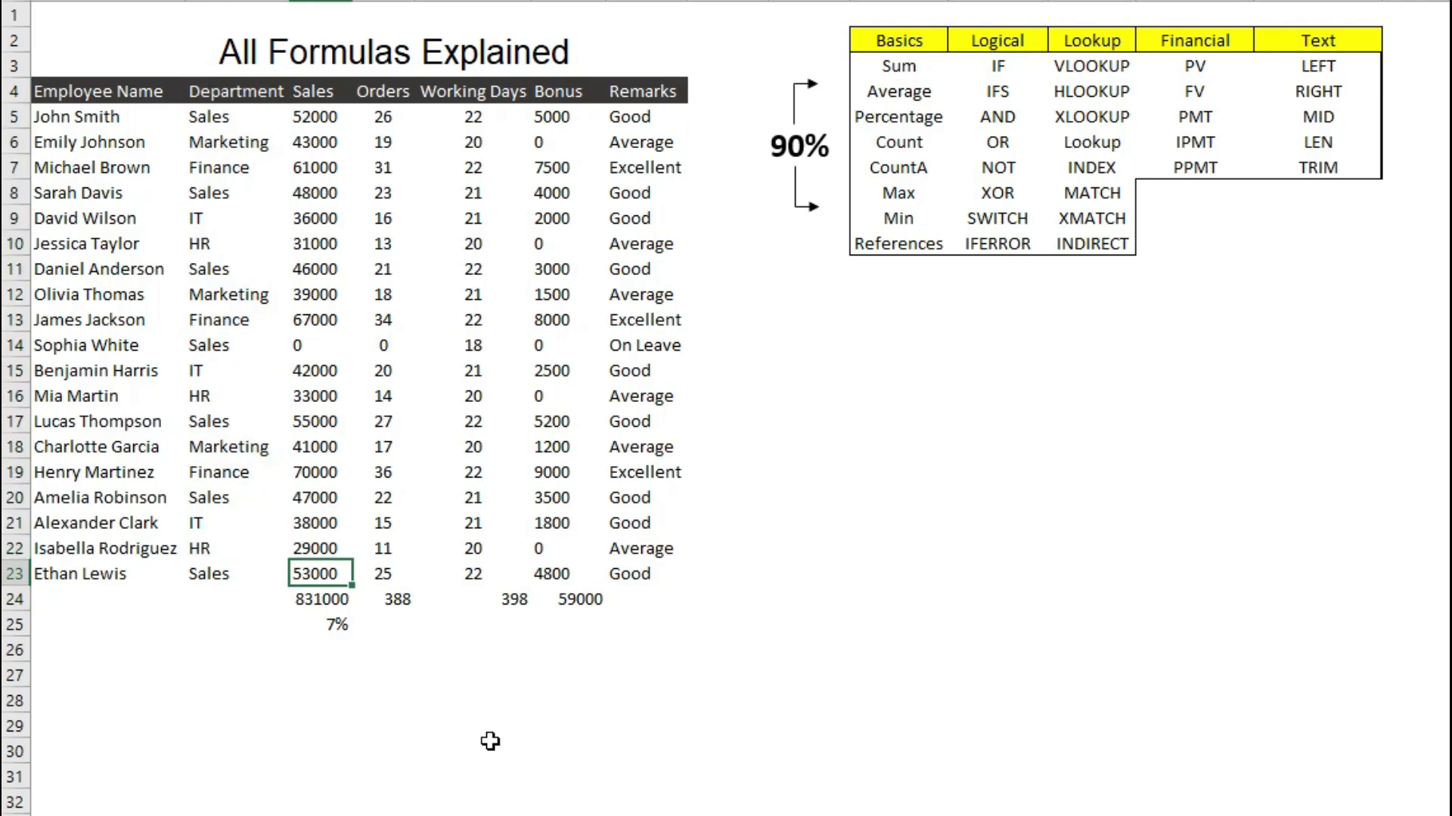
pyautogui.hotkey('ctrl', 'shift', 'Up')
pyautogui.press('Down')
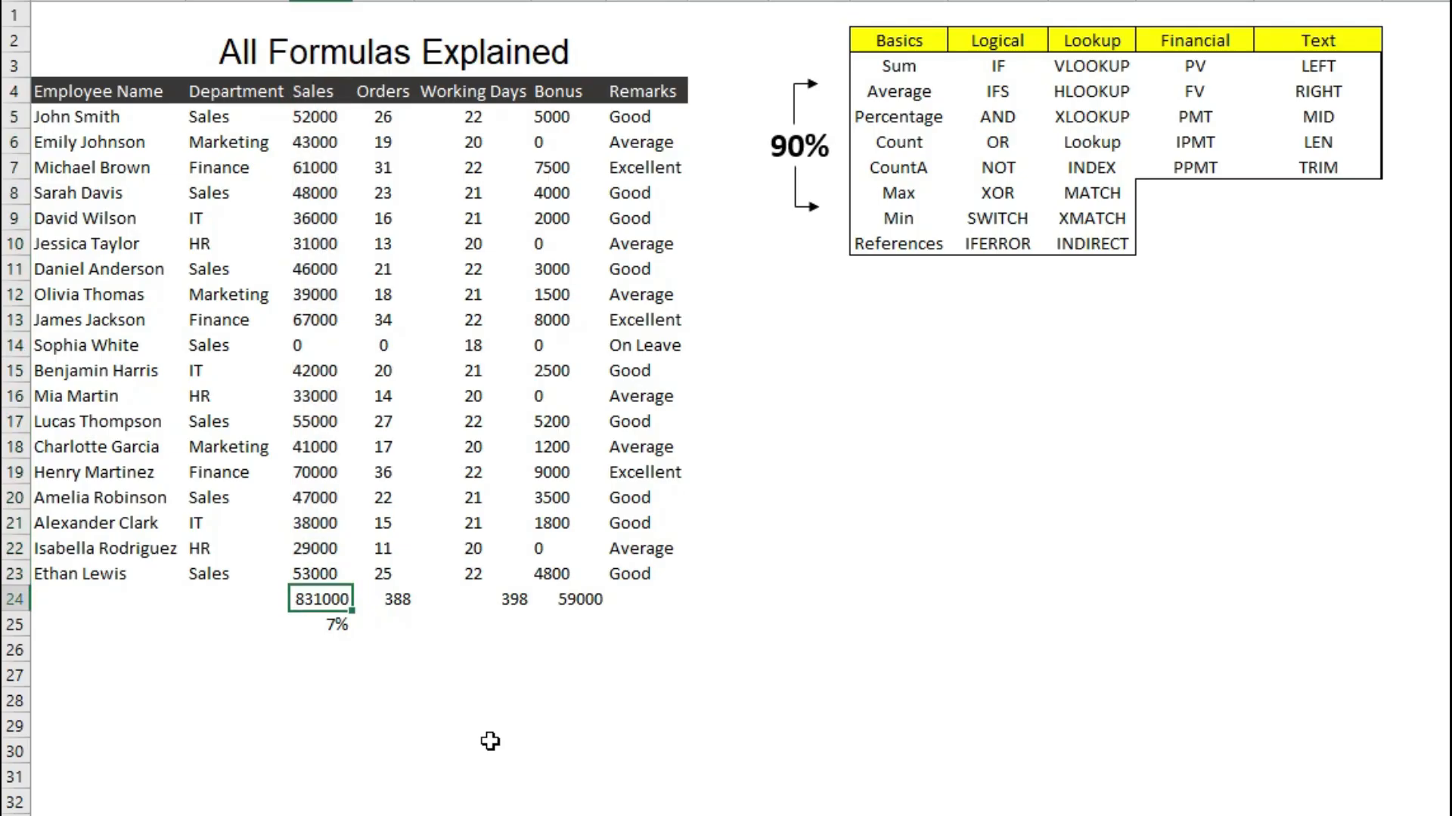
pyautogui.press('Left')
pyautogui.write('=C')
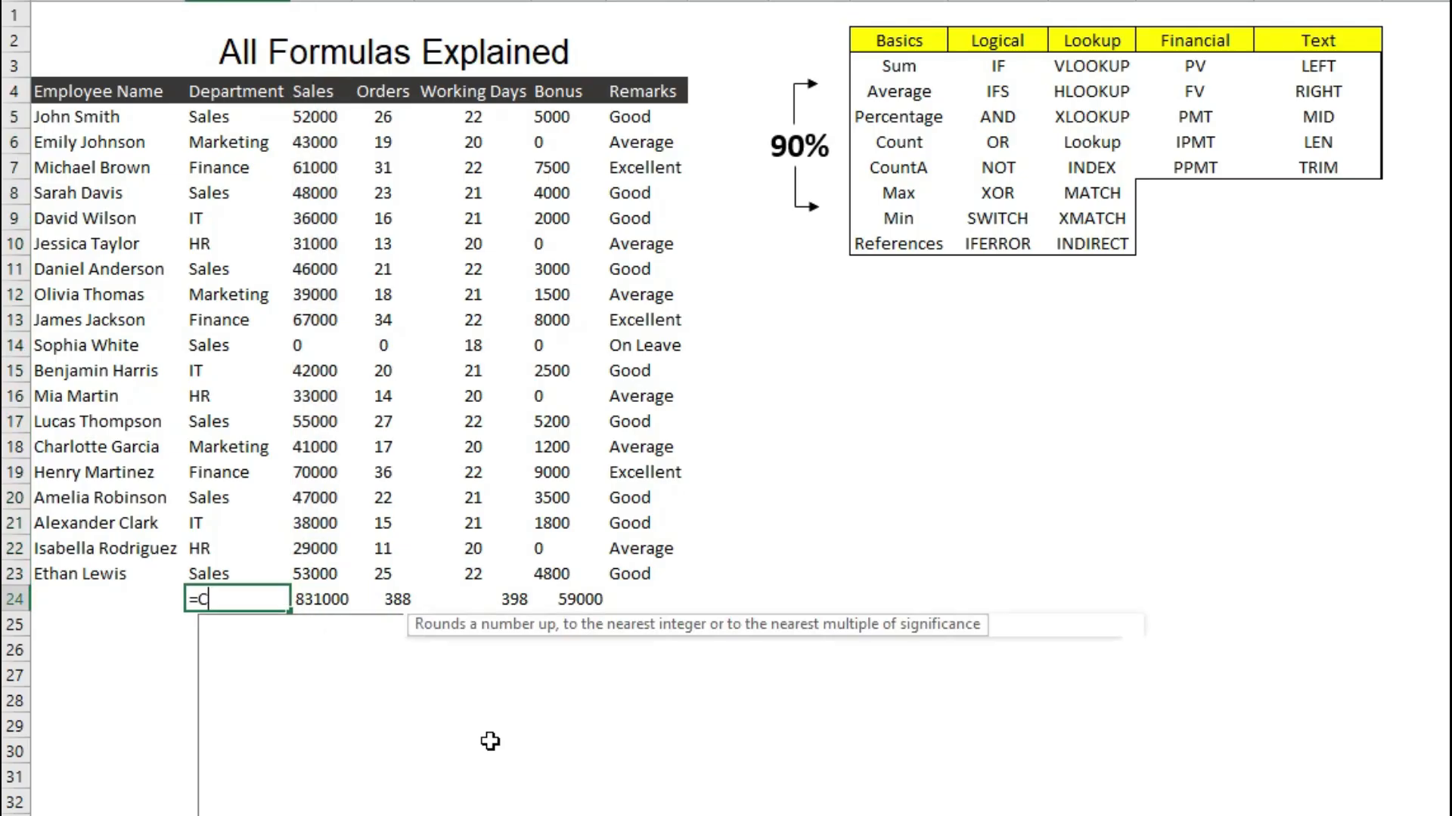
pyautogui.write('OUNT(')
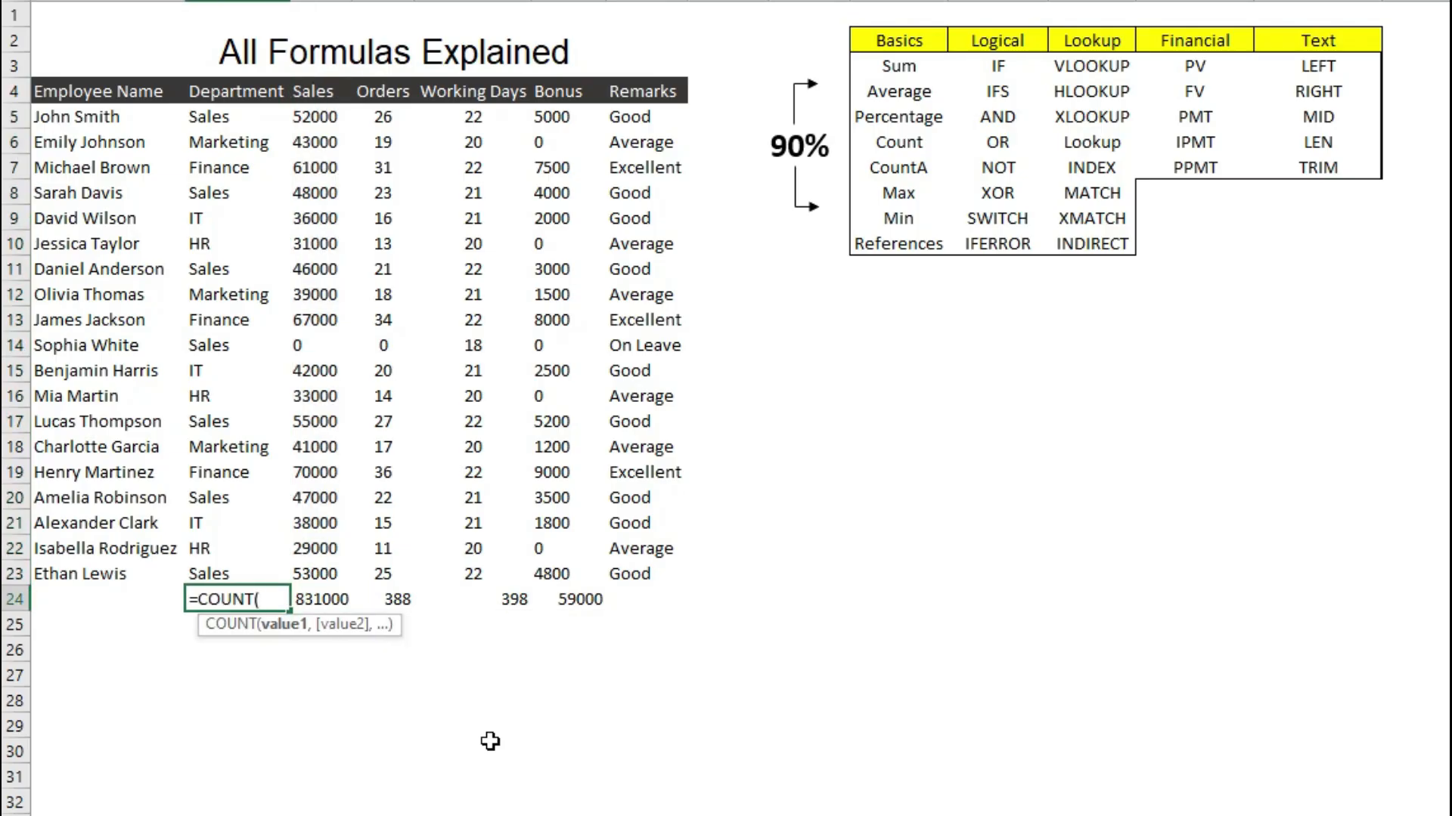
pyautogui.press('Up')
pyautogui.hotkey('ctrl', 'shift', 'Up')
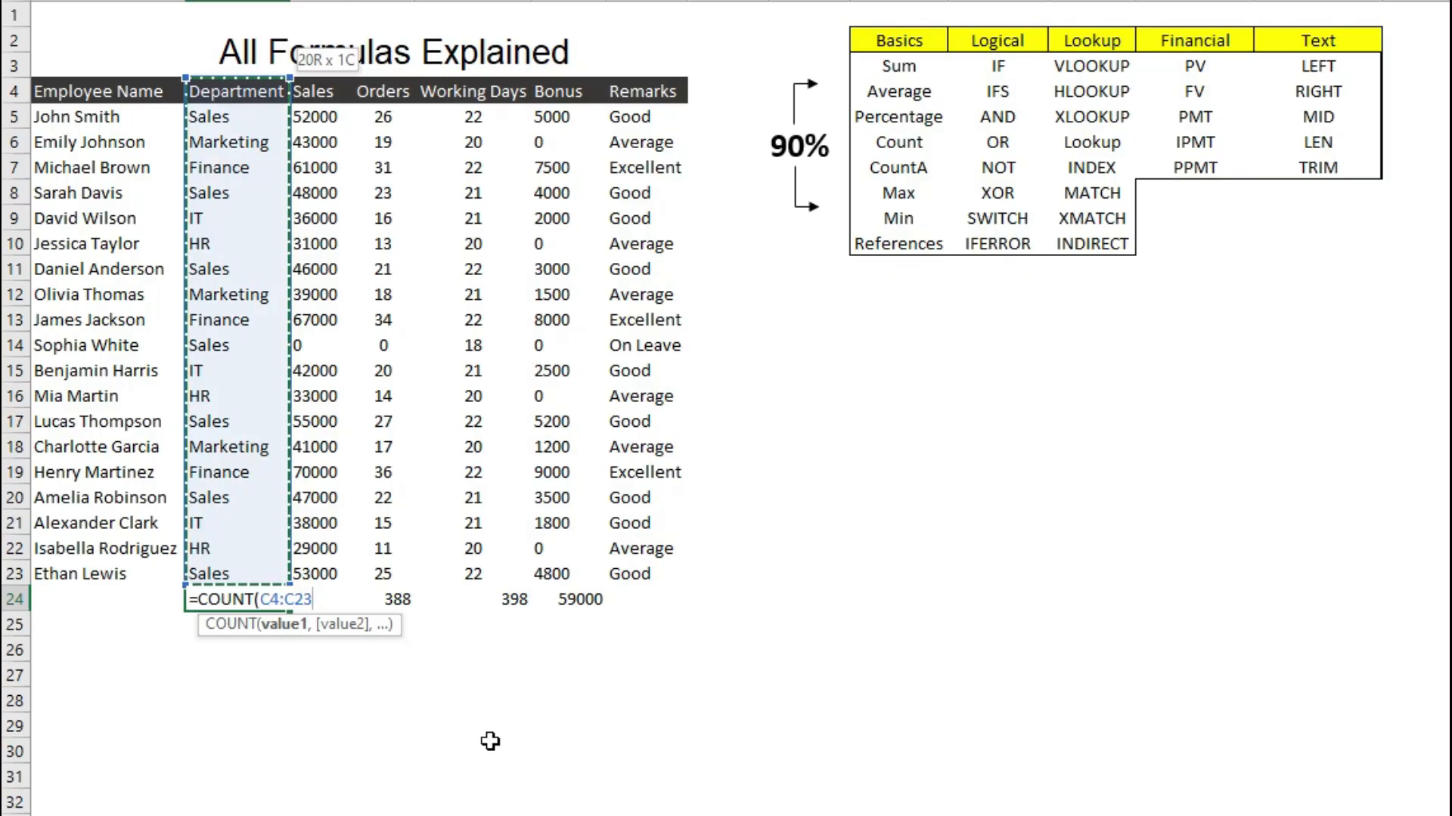
pyautogui.press('Return')
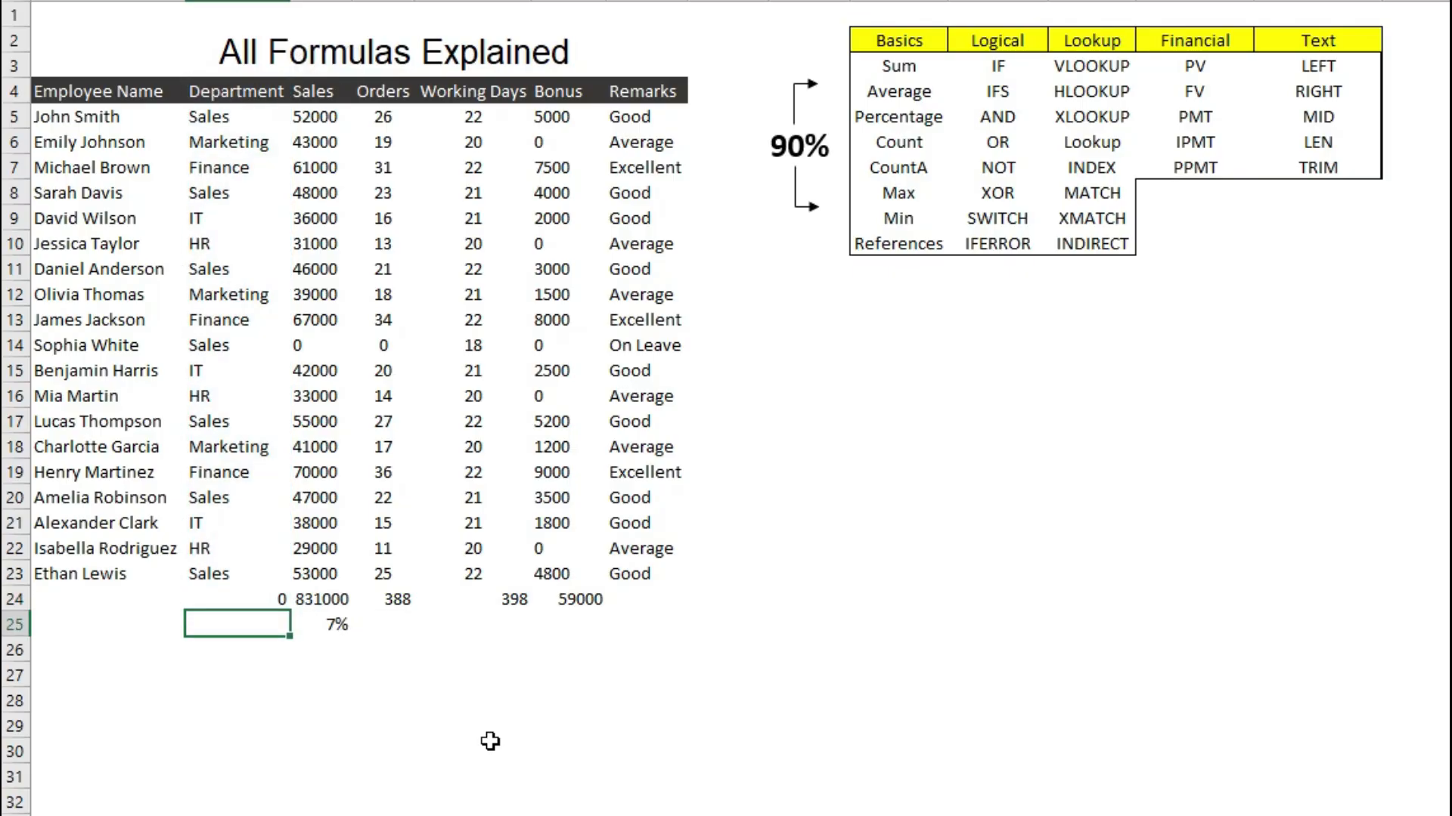
# Replace the COUNT formula in C24 with =COUNTA(C5:C23) to count the non-empty Department entries.
pyautogui.press('Up')
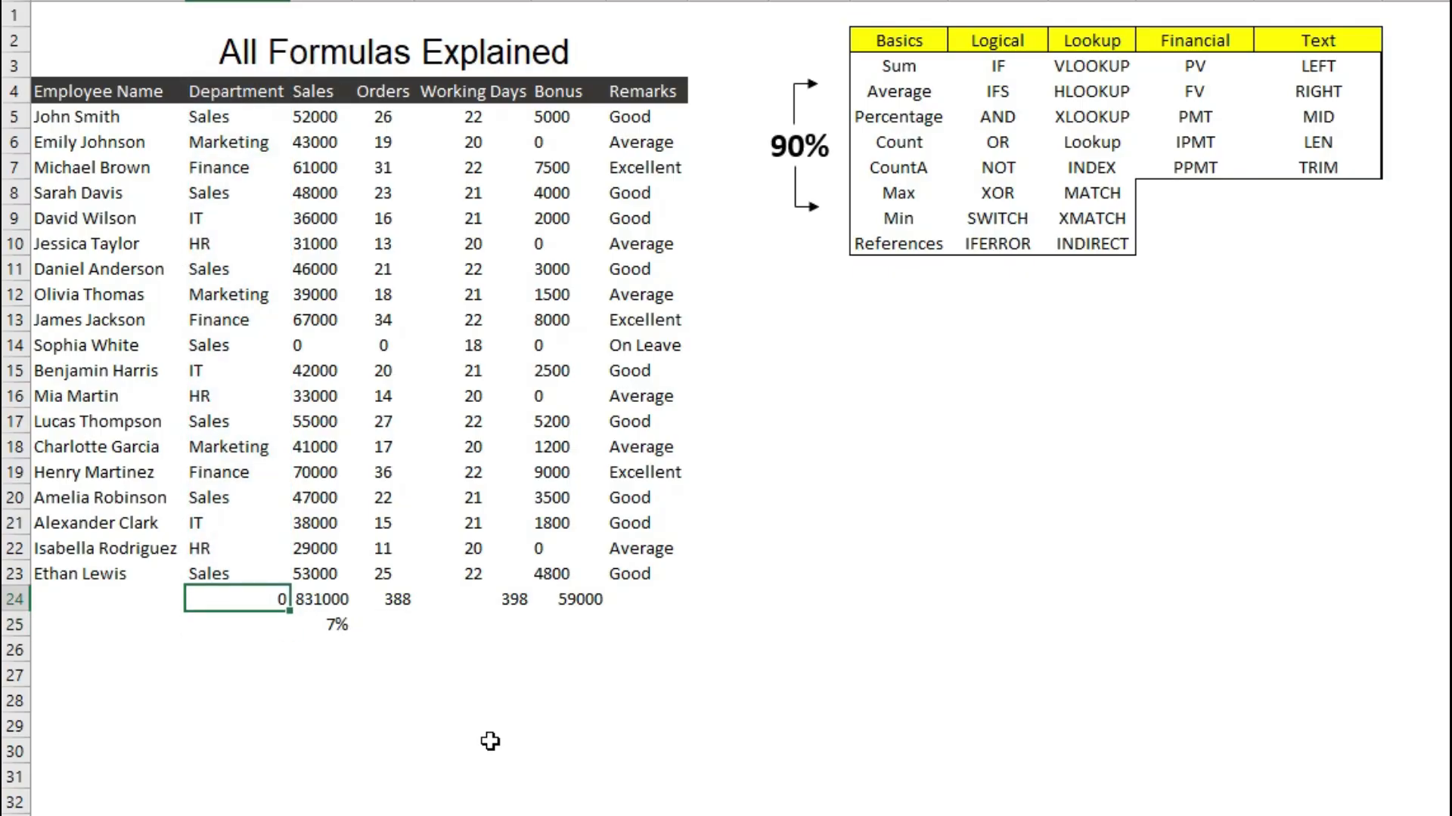
pyautogui.press('F2')
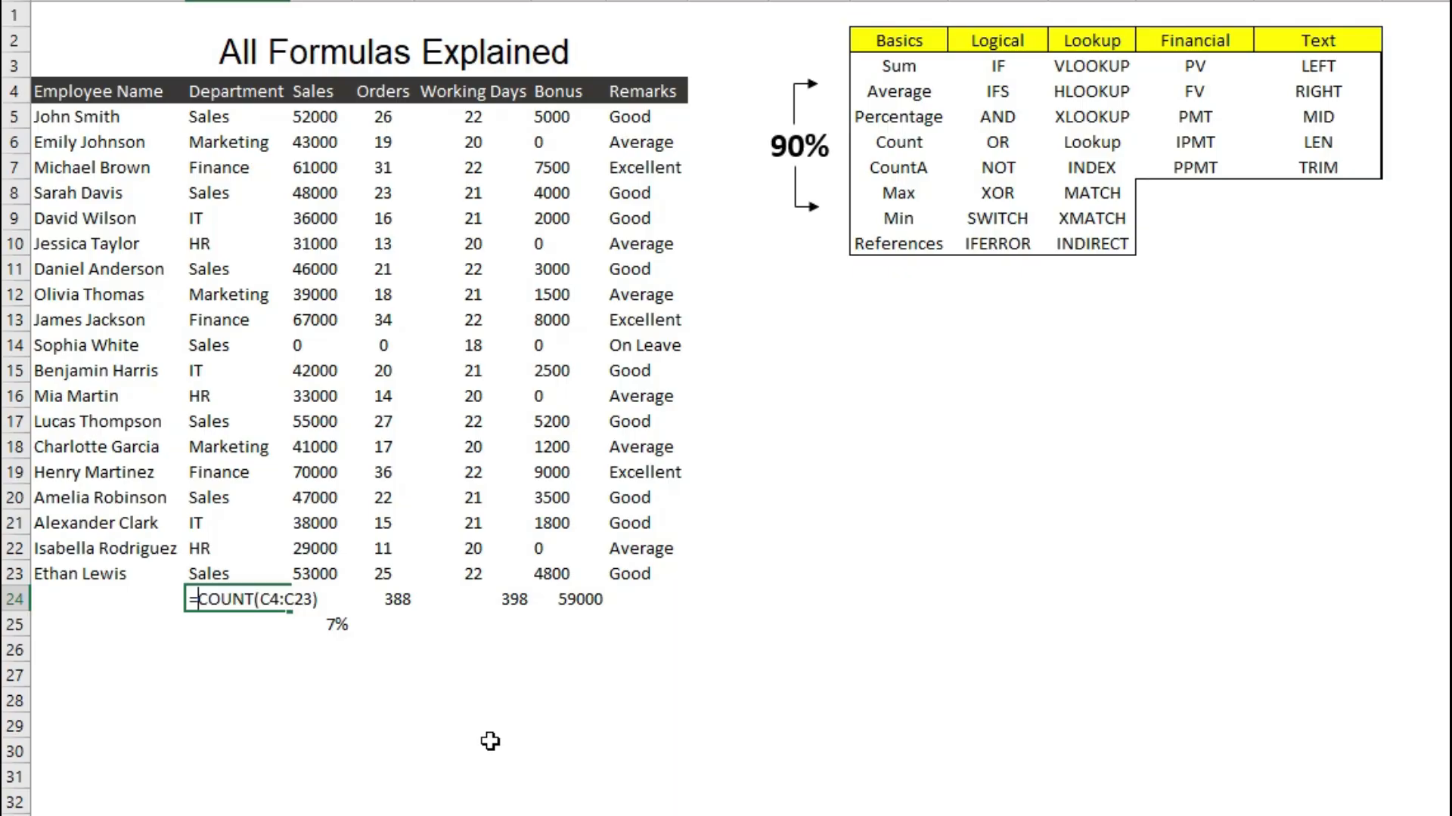
pyautogui.press('BackSpace')
pyautogui.press('BackSpace')
pyautogui.press('BackSpace')
pyautogui.press('BackSpace')
pyautogui.press('BackSpace')
pyautogui.press('BackSpace')
pyautogui.press('BackSpace')
pyautogui.press('BackSpace')
pyautogui.press('BackSpace')
pyautogui.press('BackSpace')
pyautogui.press('BackSpace')
pyautogui.press('BackSpace')
pyautogui.press('BackSpace')
pyautogui.write('COUNT')
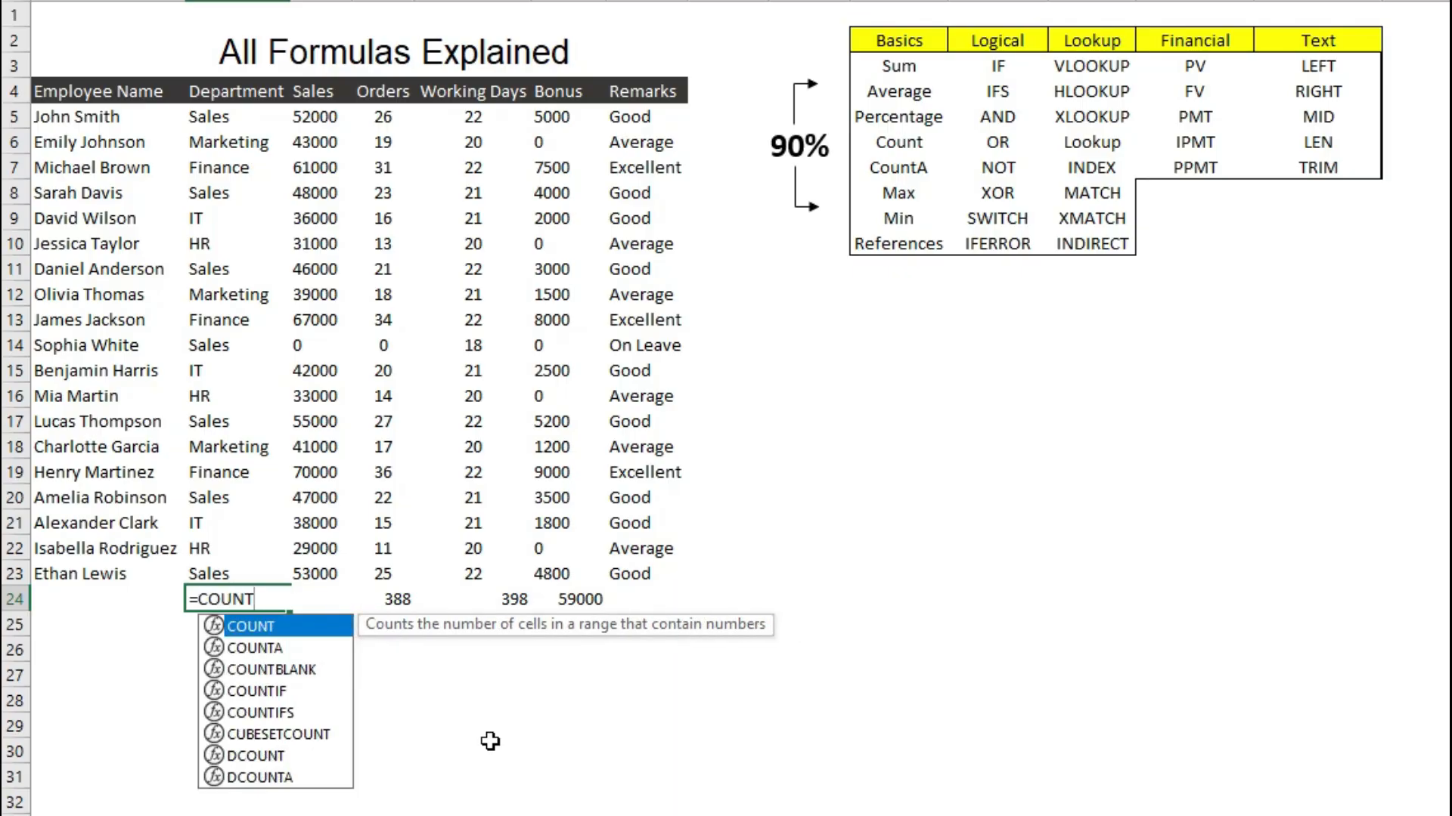
pyautogui.press('Down')
pyautogui.press('Tab')
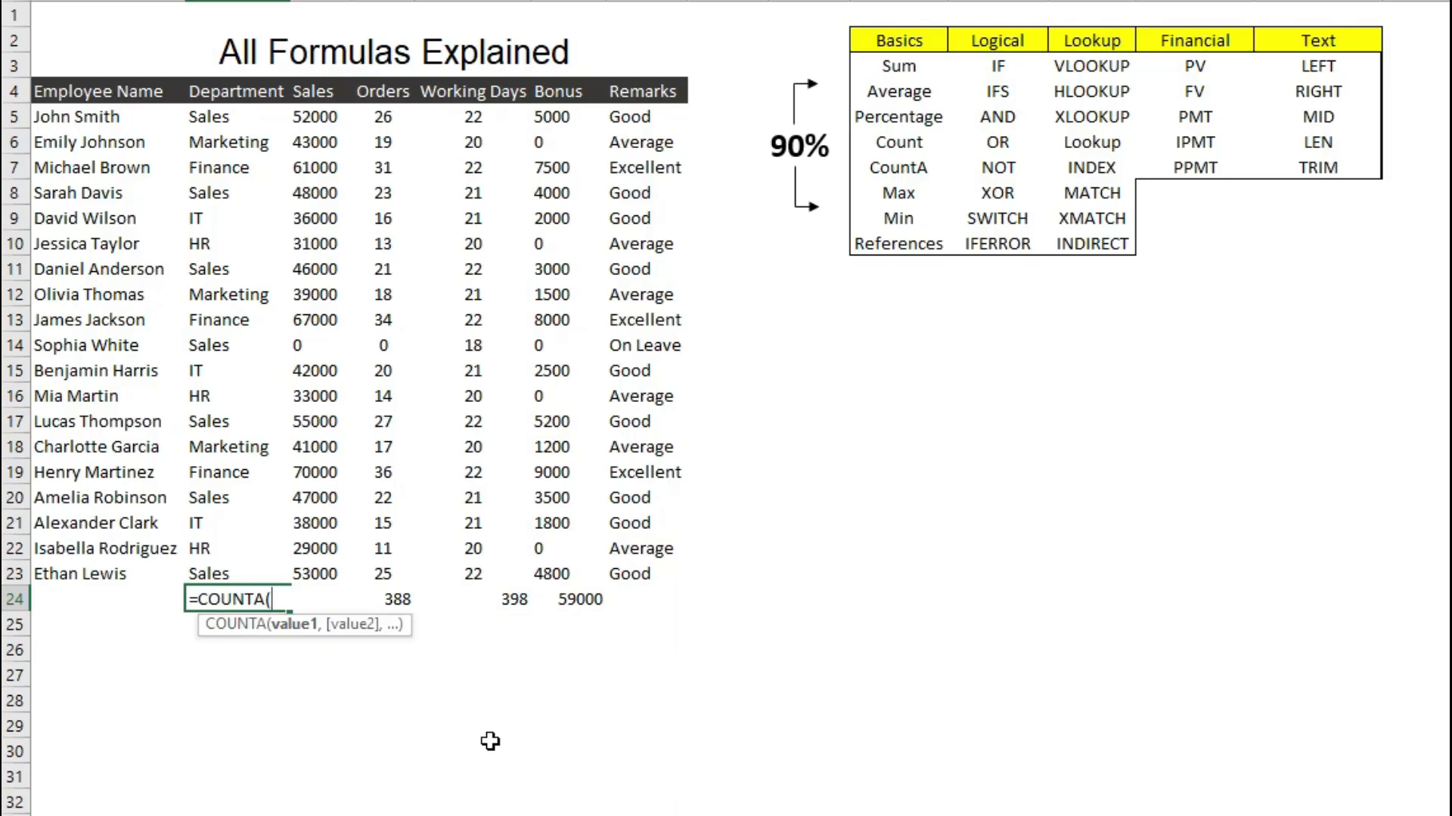
pyautogui.press('Up')
pyautogui.hotkey('ctrl', 'shift', 'Up')
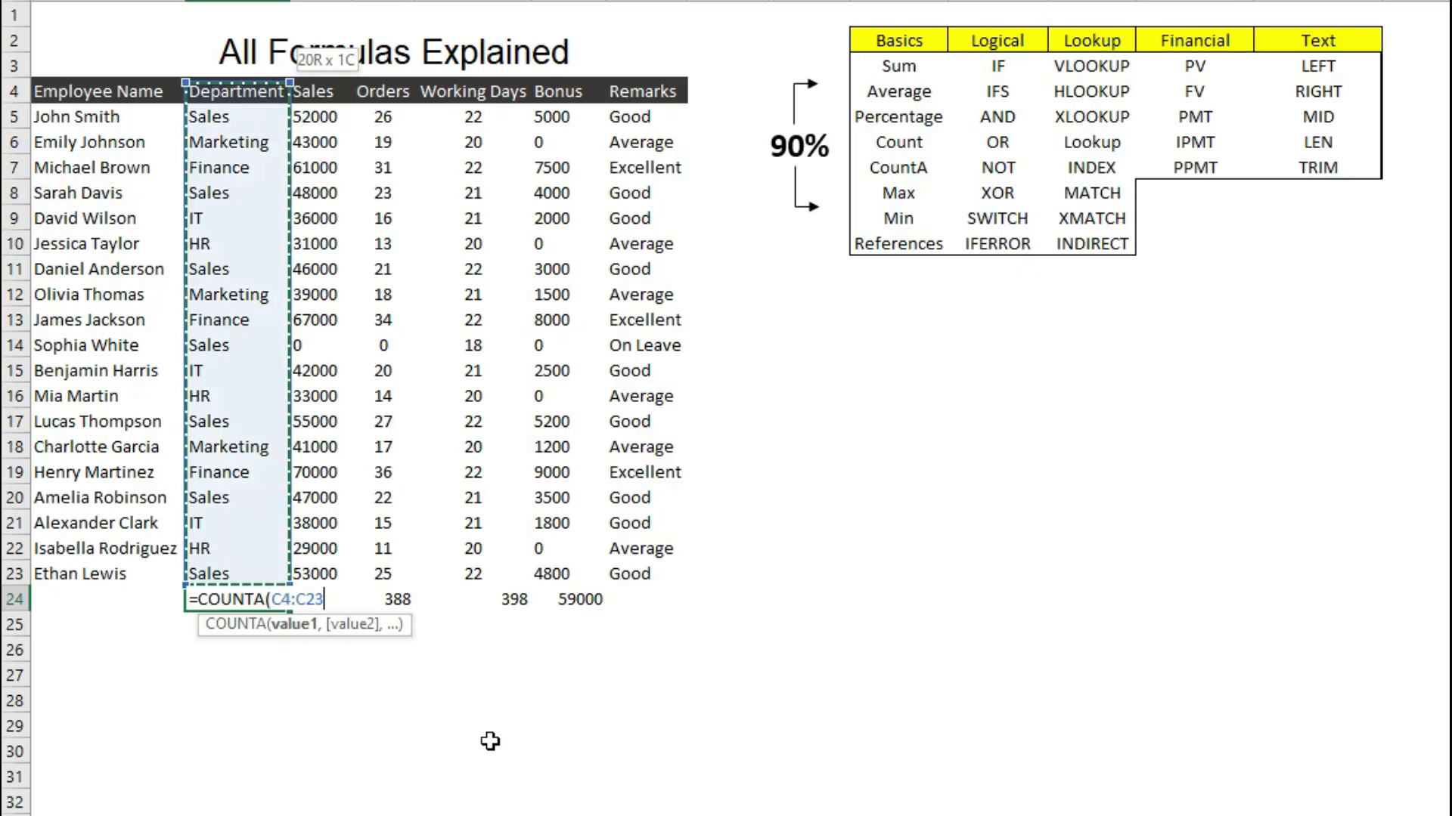
pyautogui.hotkey('shift', 'Down')
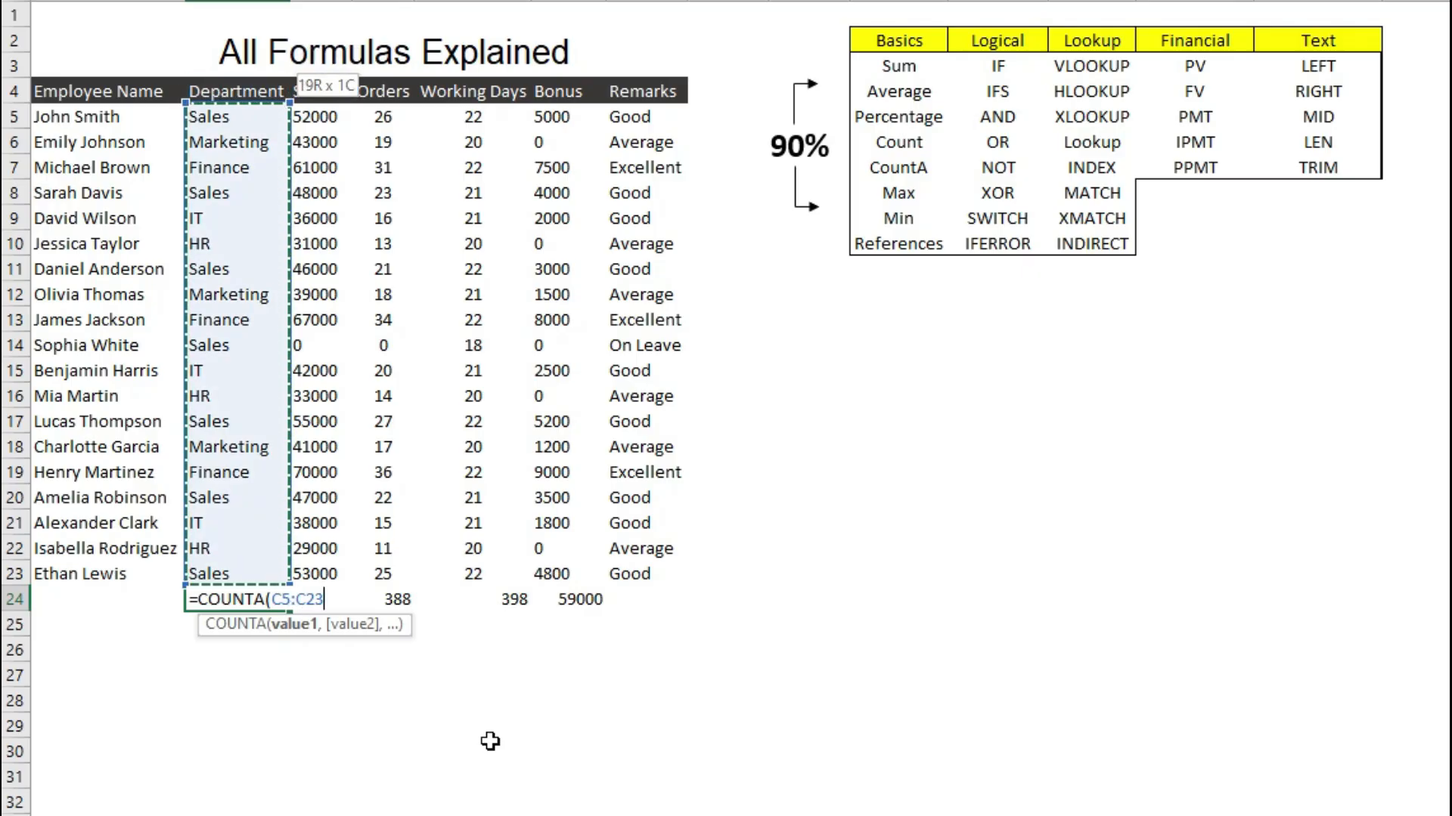
pyautogui.write(')')
pyautogui.press('Return')
pyautogui.press('Up')
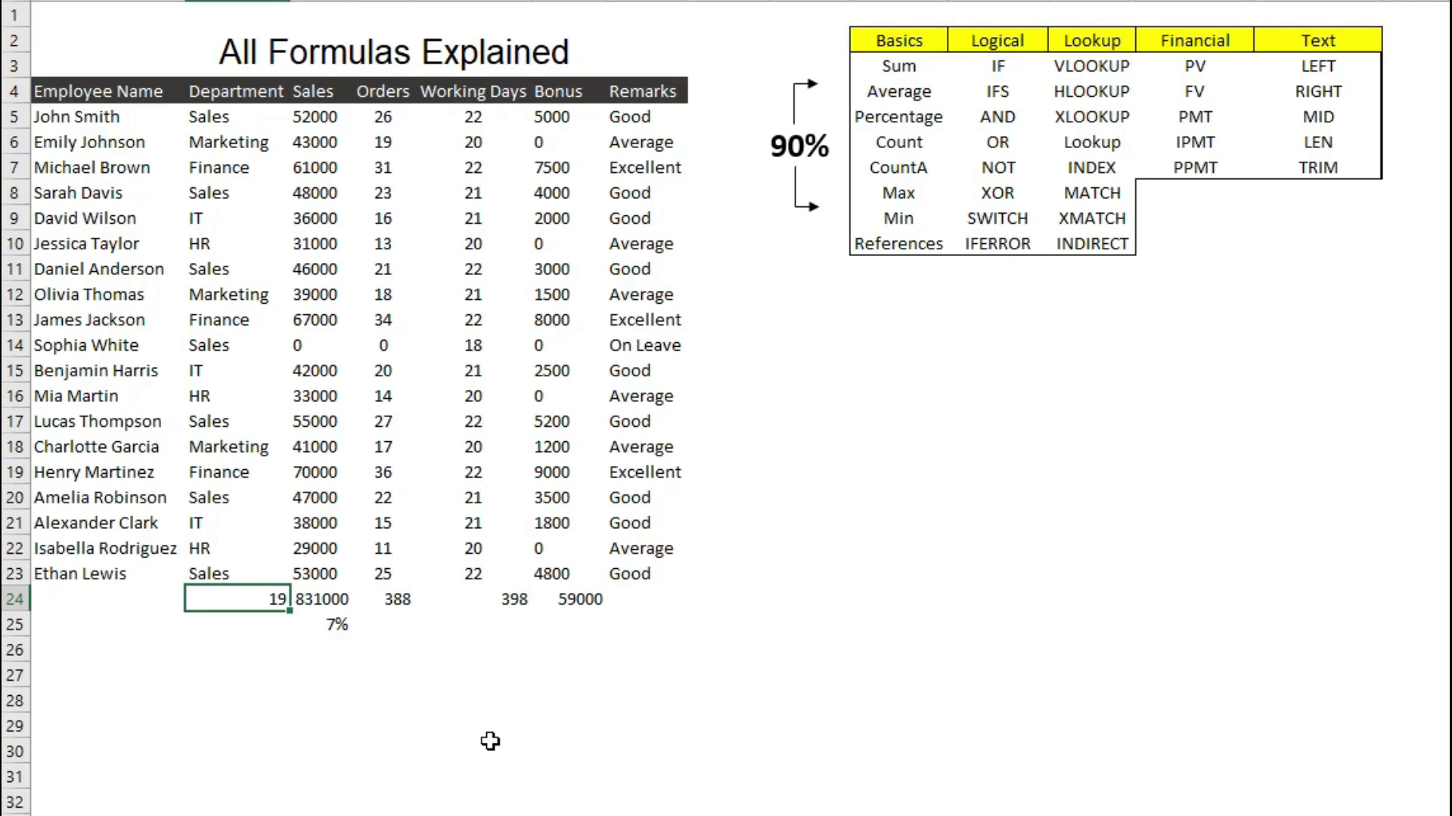
# Clear the sales total in D24 together with the percentage in D25.
pyautogui.press('Down')
pyautogui.press('Right')
pyautogui.press('Down')
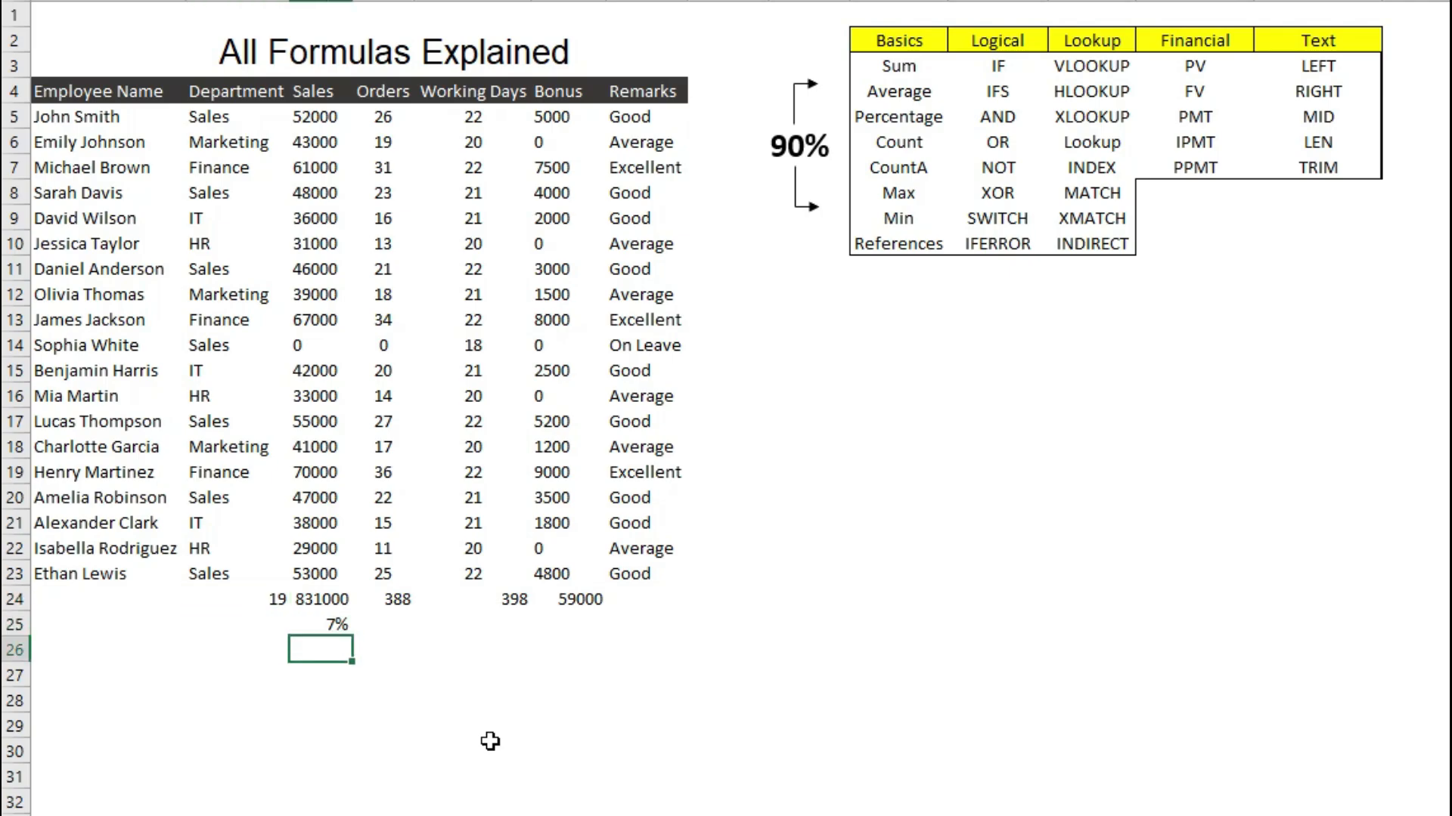
pyautogui.press('Up')
pyautogui.press('Up')
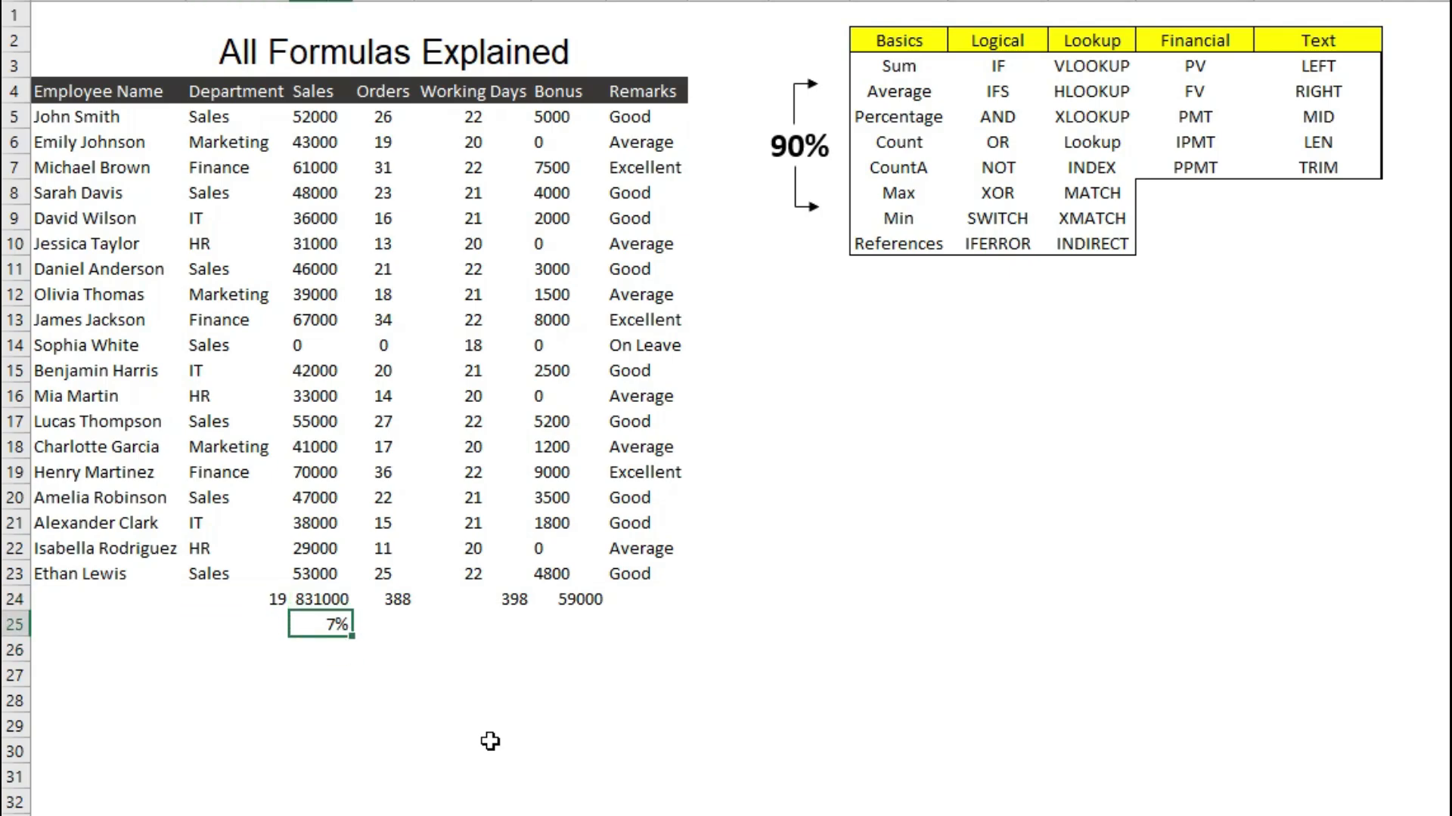
pyautogui.hotkey('shift', 'Down')
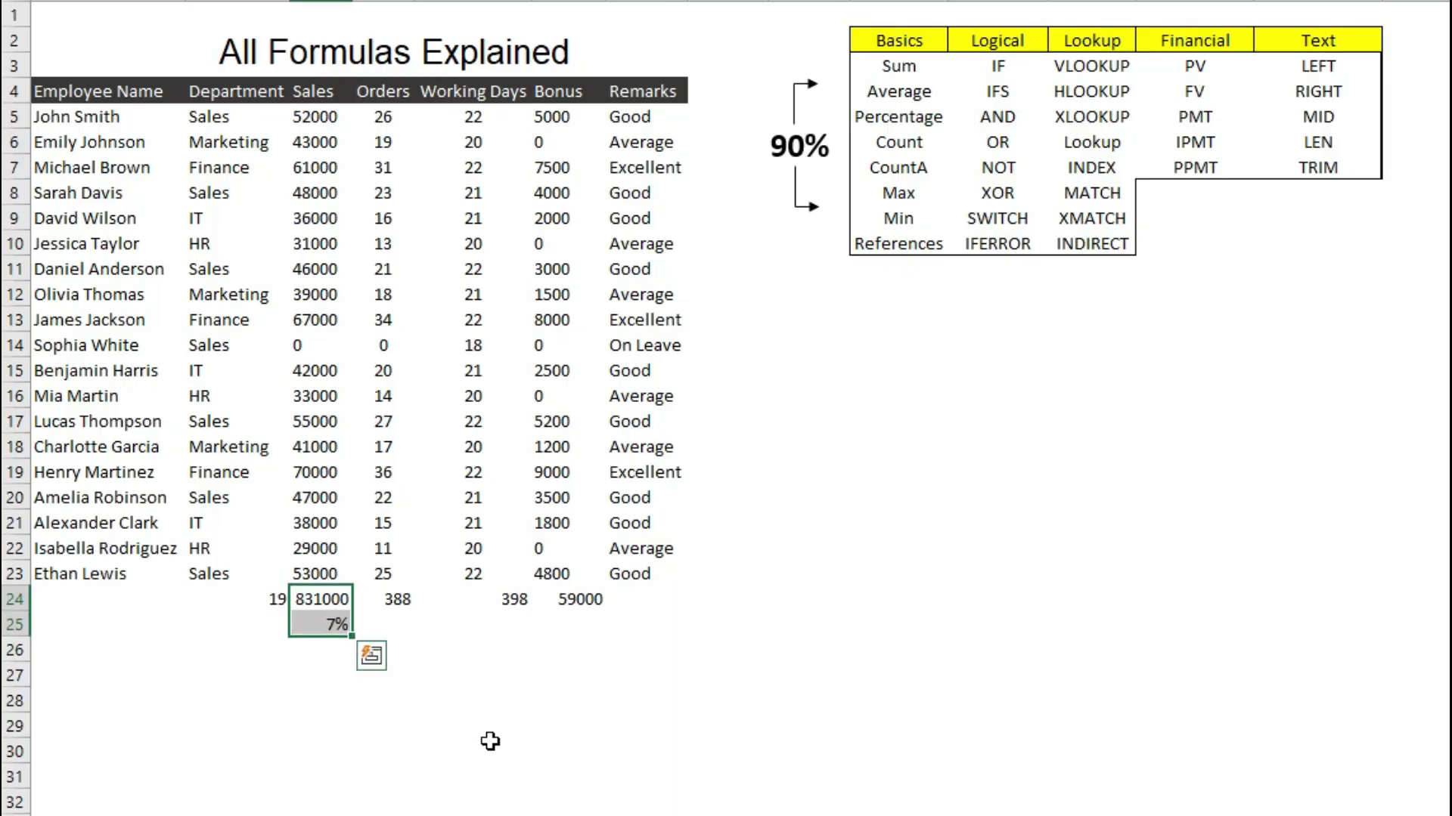
pyautogui.press('Delete')
# Enter a COUNT formula over D5:D23 in D24 to count the numeric Sales entries.
pyautogui.press('Up')
pyautogui.press('Down')
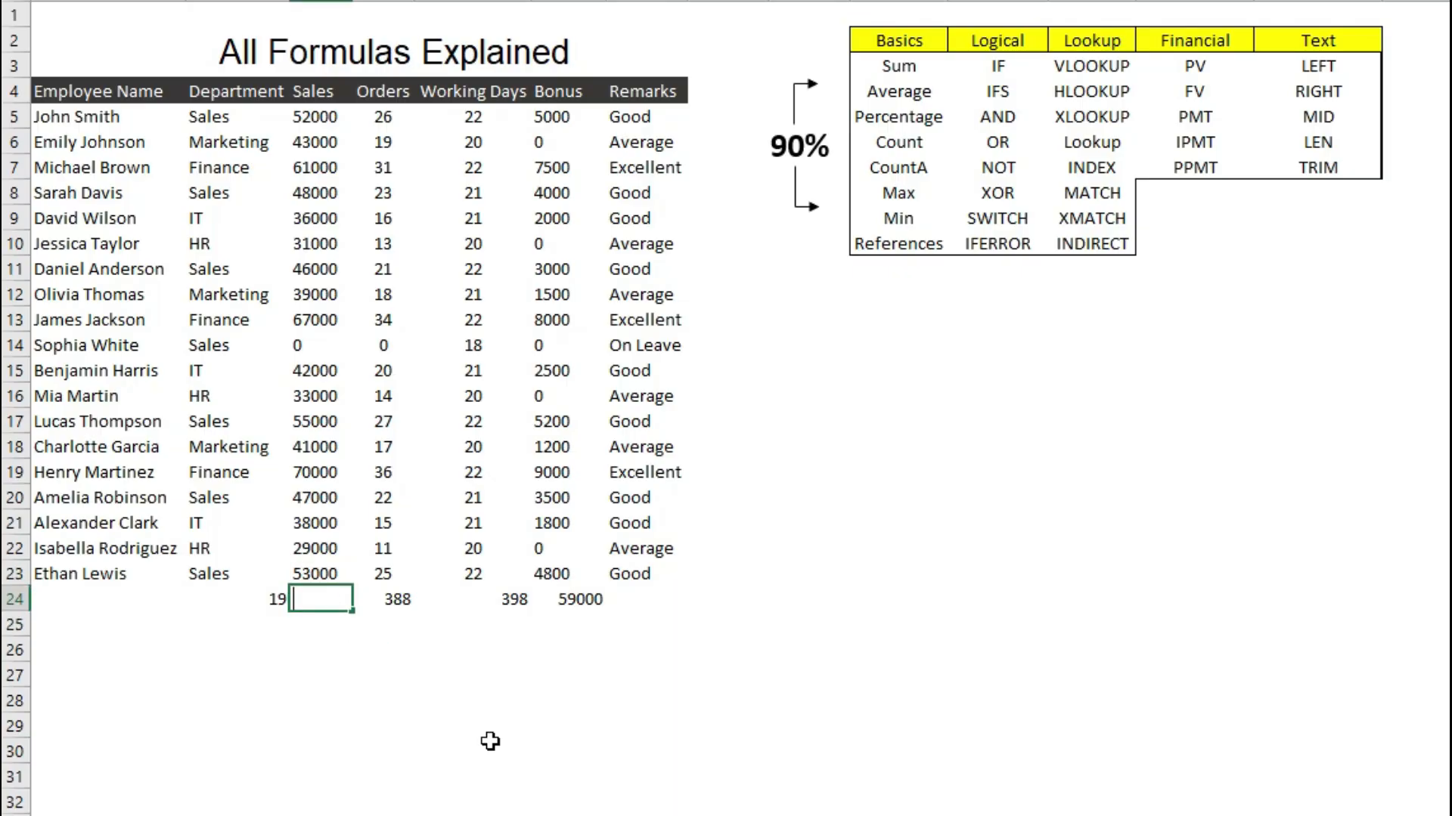
pyautogui.write('=COUNT(')
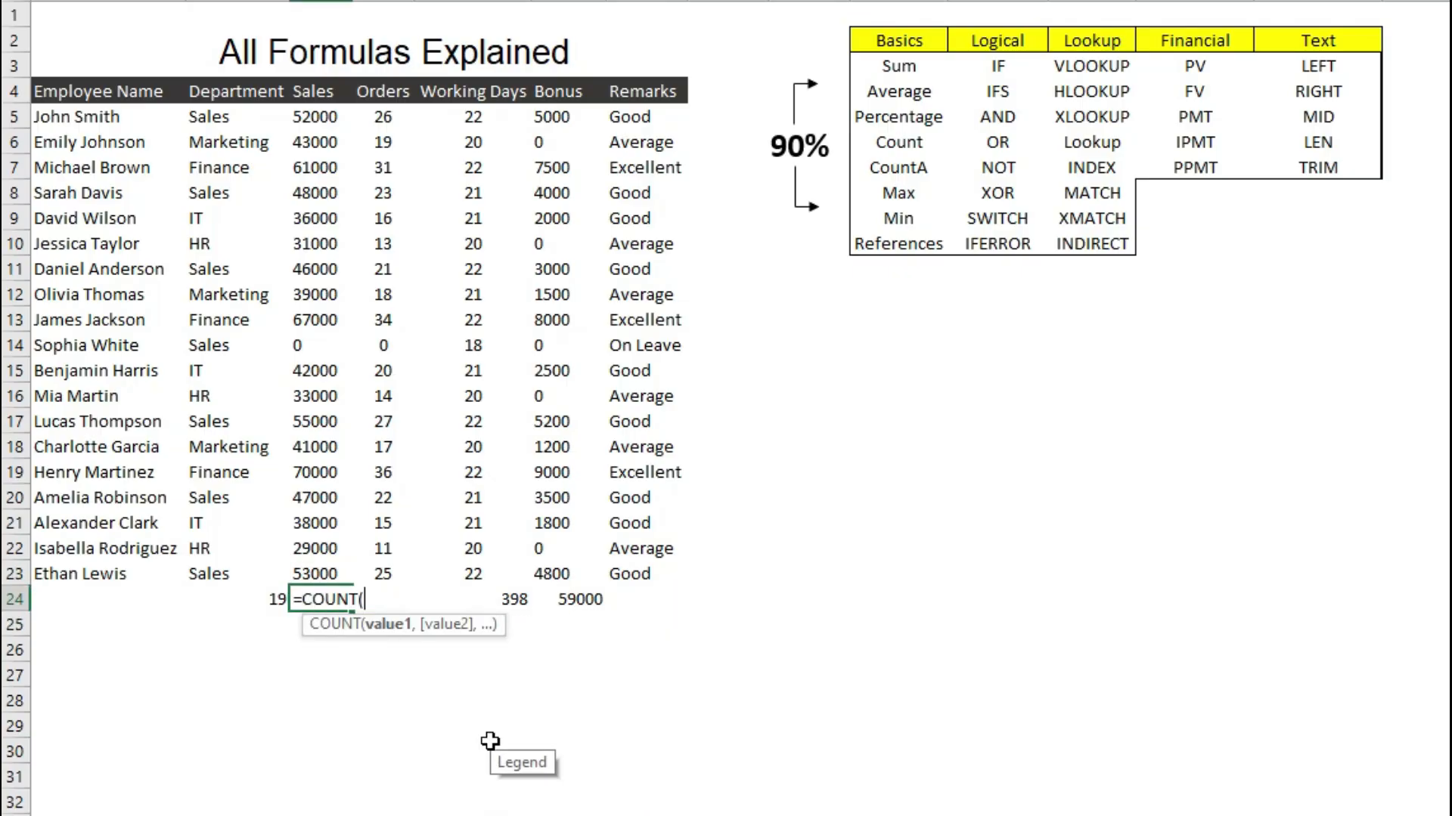
pyautogui.press('Up')
pyautogui.hotkey('ctrl', 'shift', 'Up')
pyautogui.hotkey('ctrl', 'shift', 'Down')
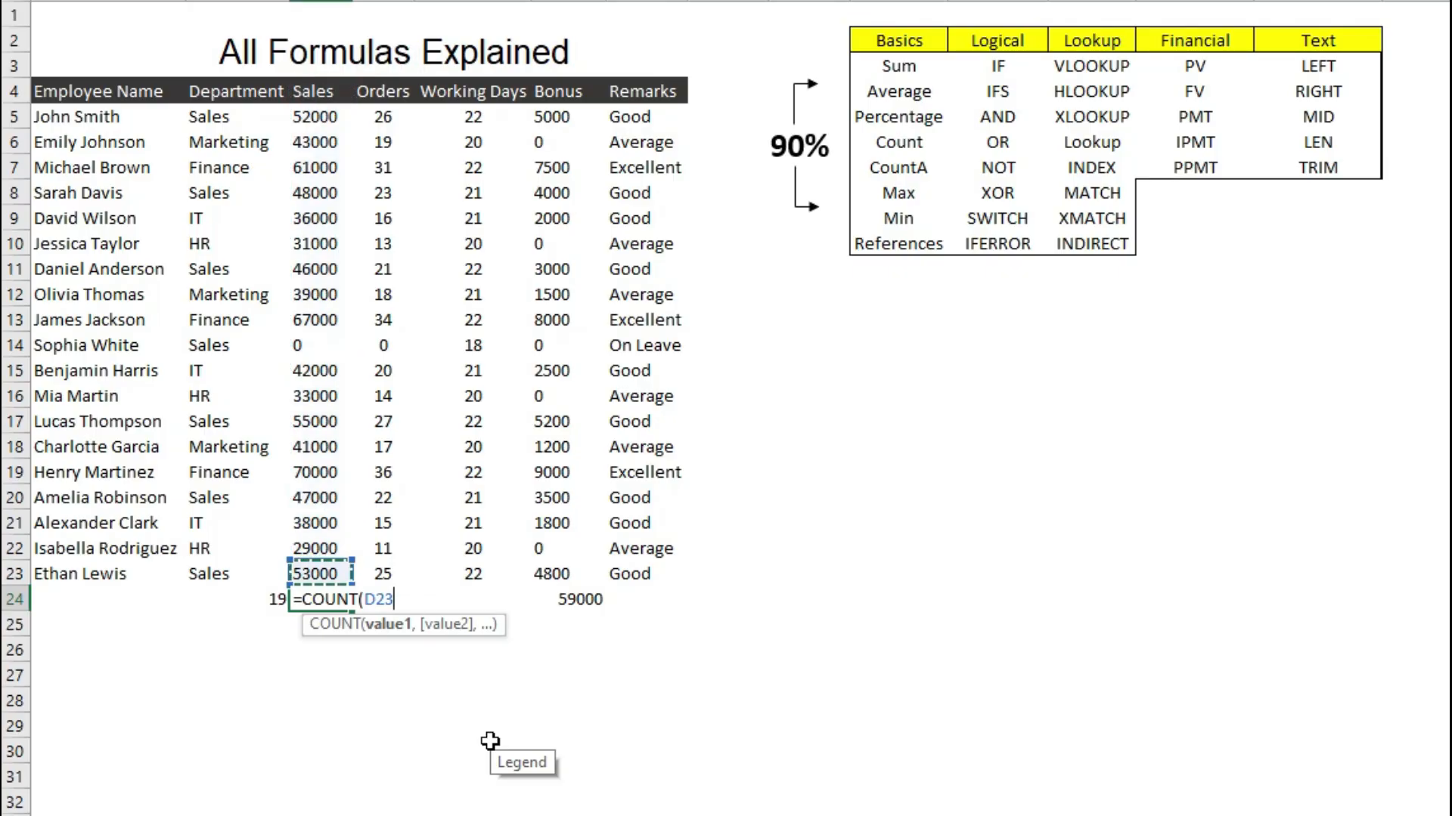
pyautogui.hotkey('ctrl', 'shift', 'Up')
pyautogui.hotkey('shift', 'Down')
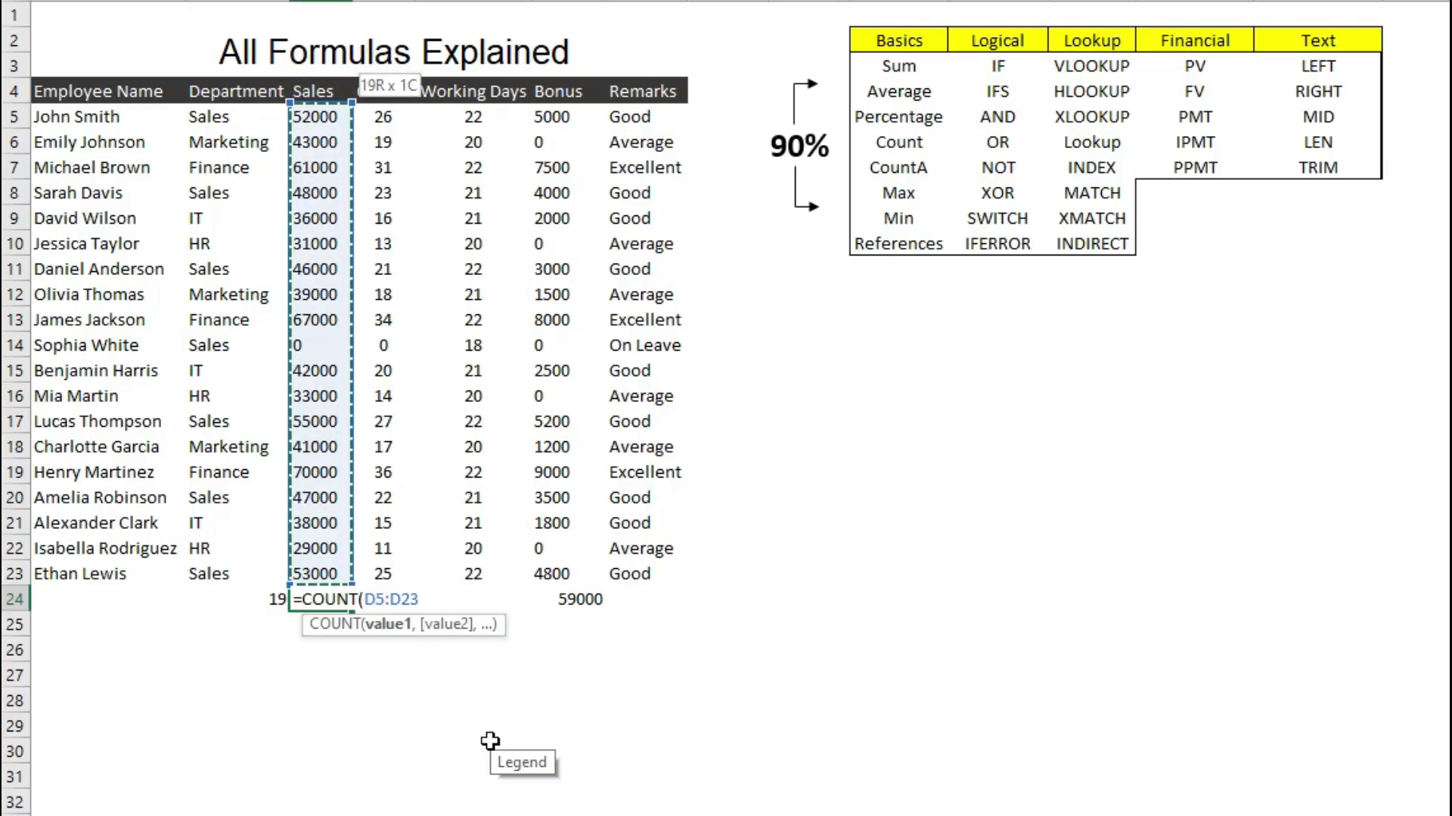
pyautogui.press('Return')
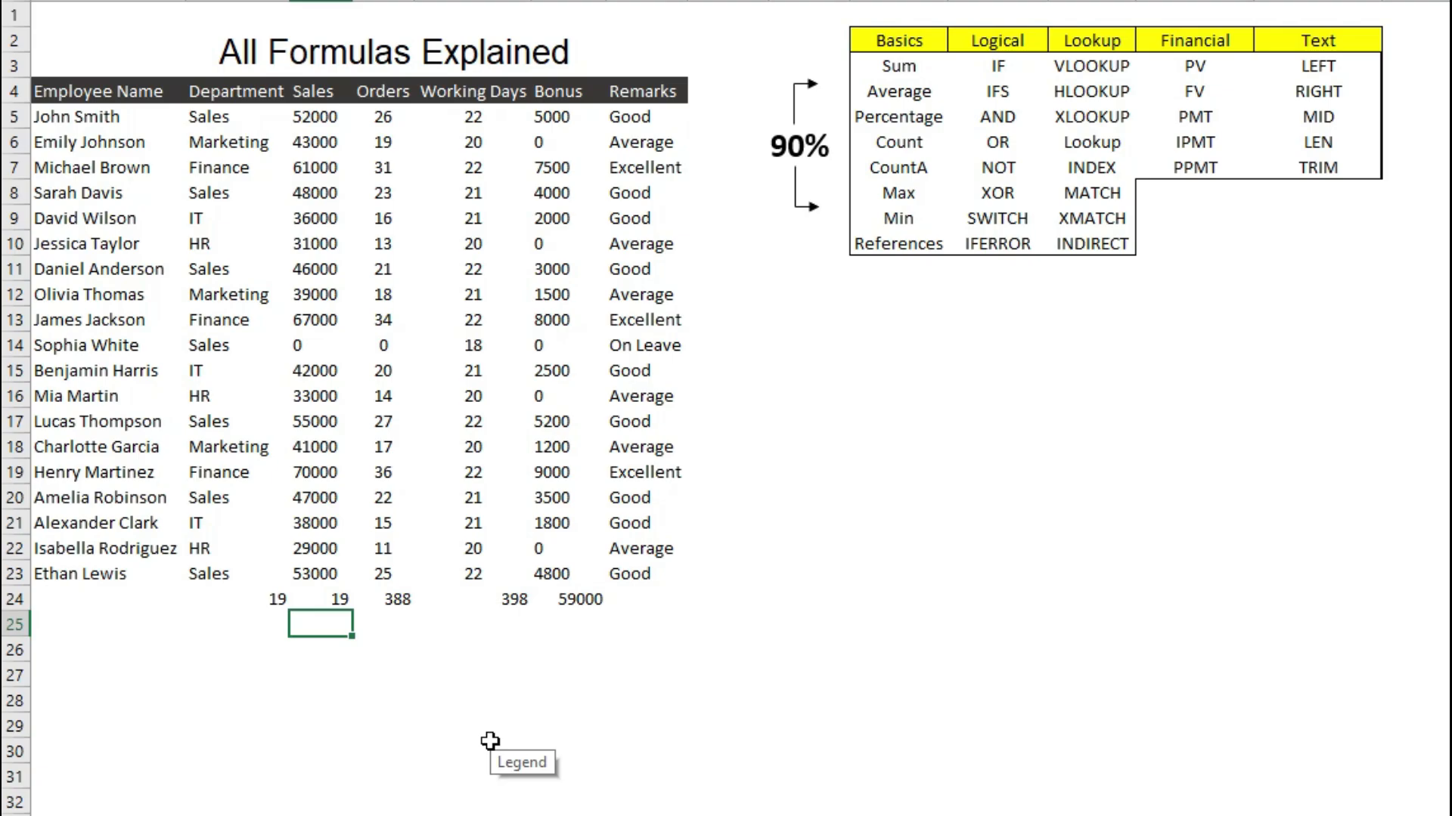
# Clear the count formulas from D24 and C24.
pyautogui.press('Up')
pyautogui.press('Delete')
pyautogui.press('Left')
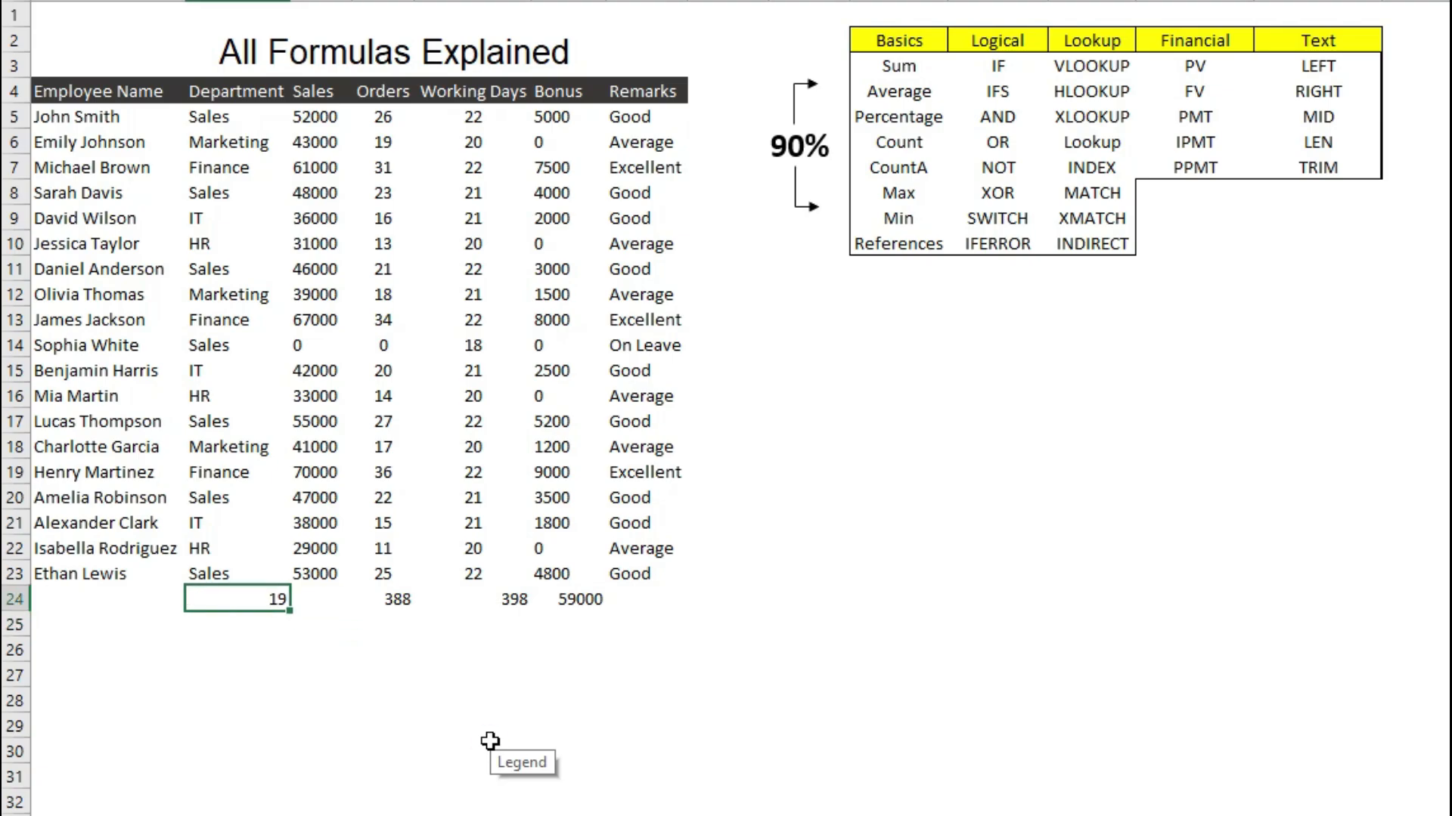
pyautogui.press('Delete')
# Enter =MAX(D5:D23) in D24 to return the highest Sales value.
pyautogui.press('Right')
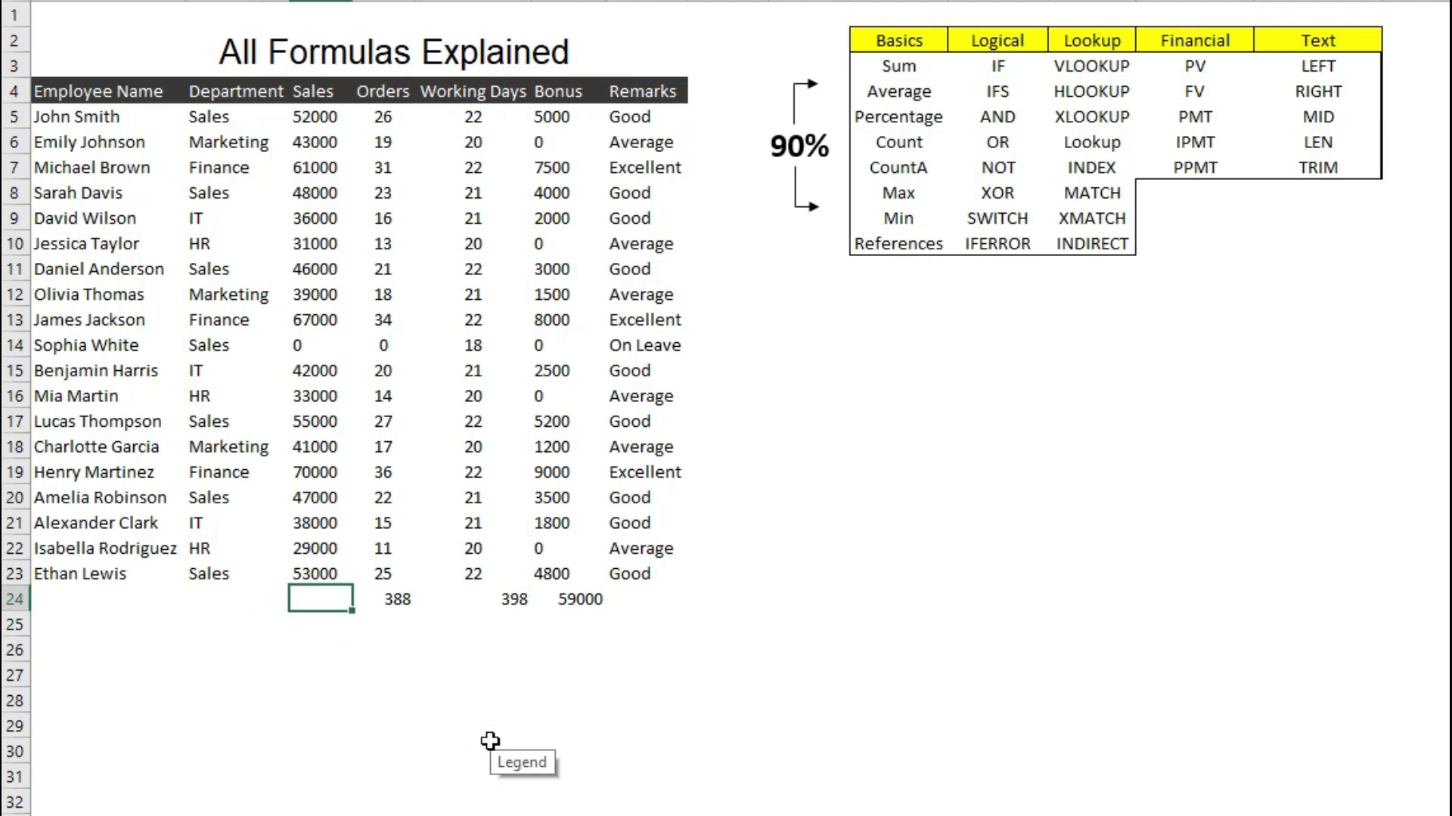
pyautogui.write('=MAX')
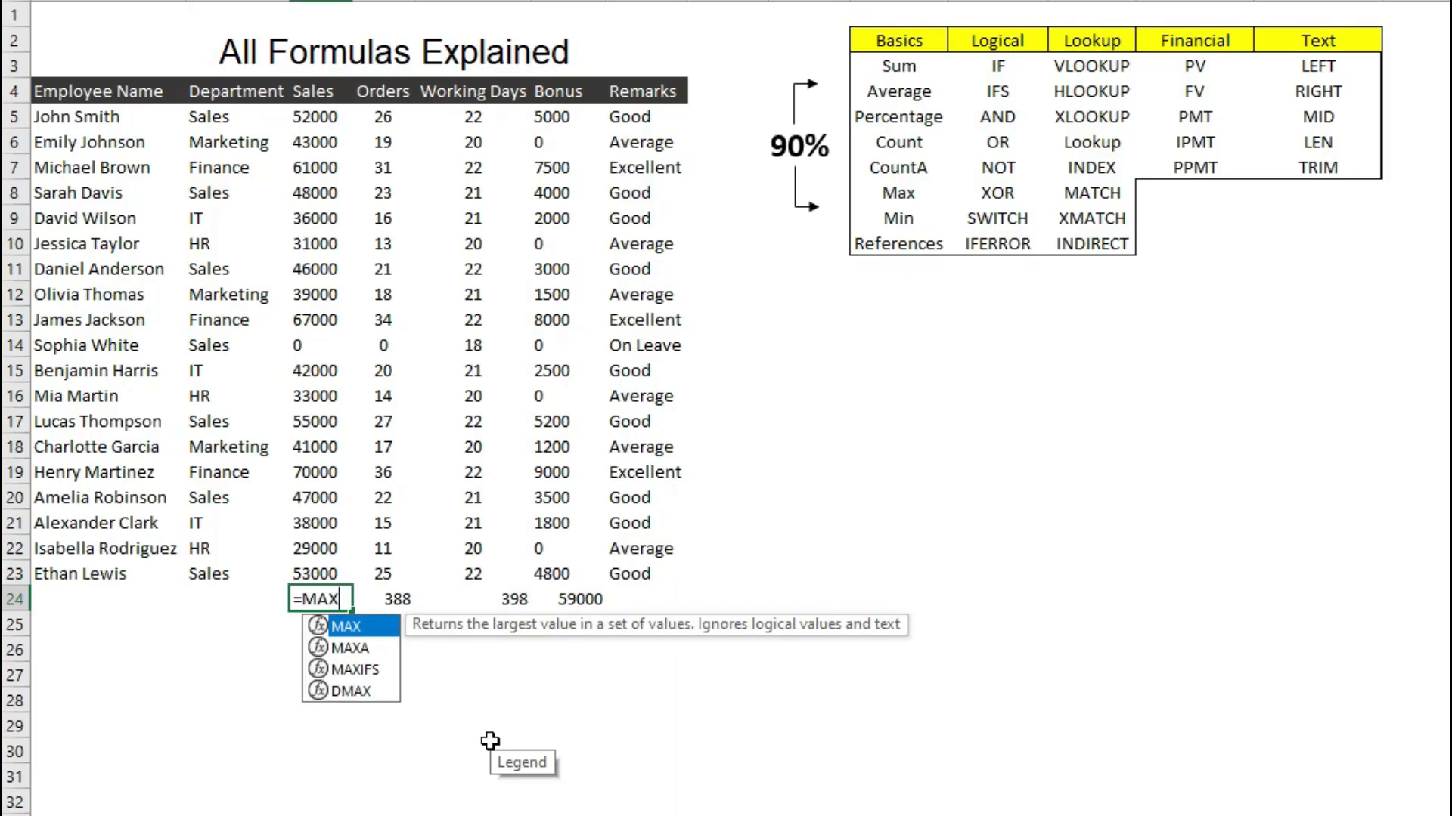
pyautogui.write('(')
pyautogui.press('Up')
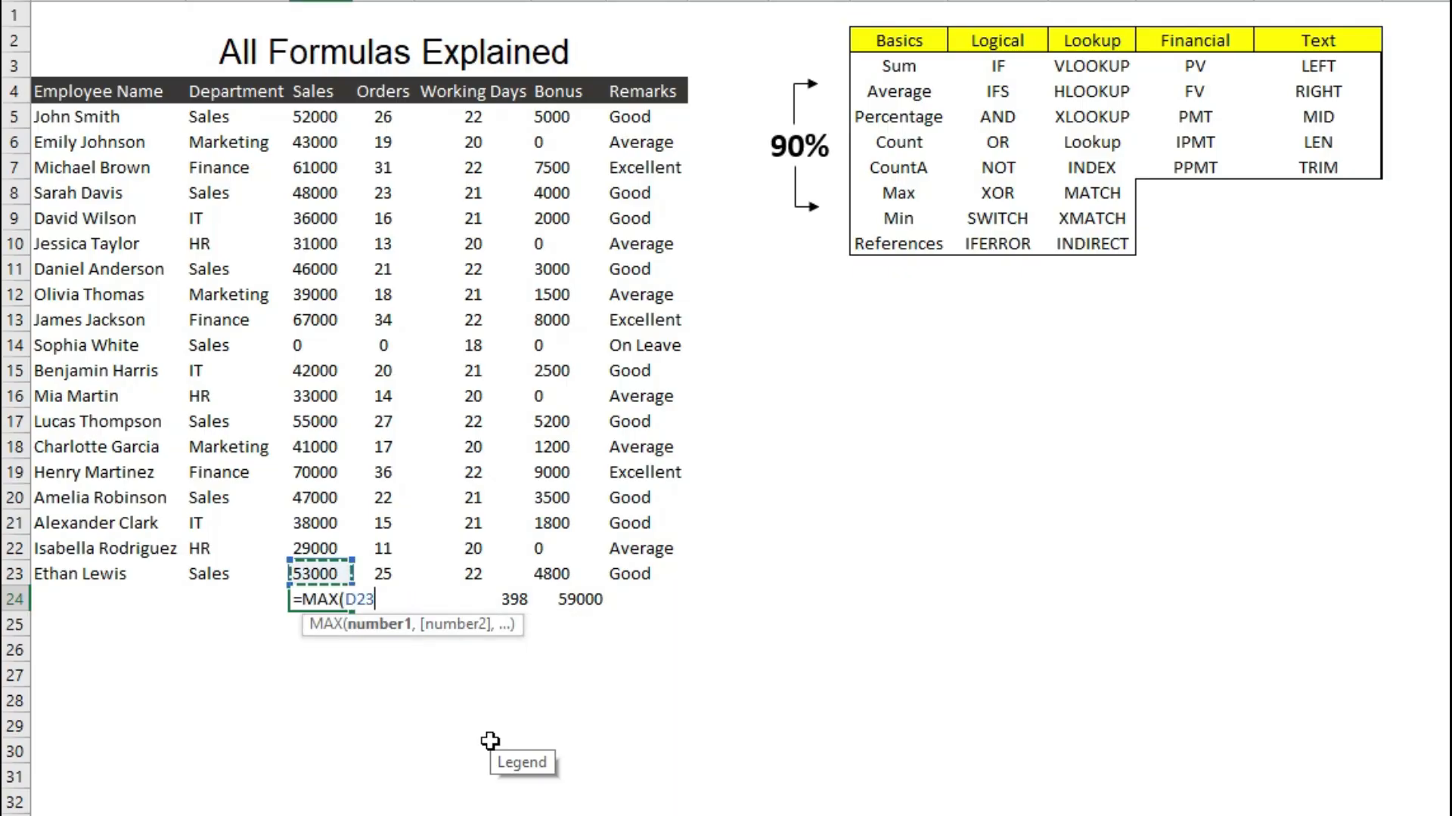
pyautogui.hotkey('ctrl', 'shift', 'Up')
pyautogui.hotkey('shift', 'Down')
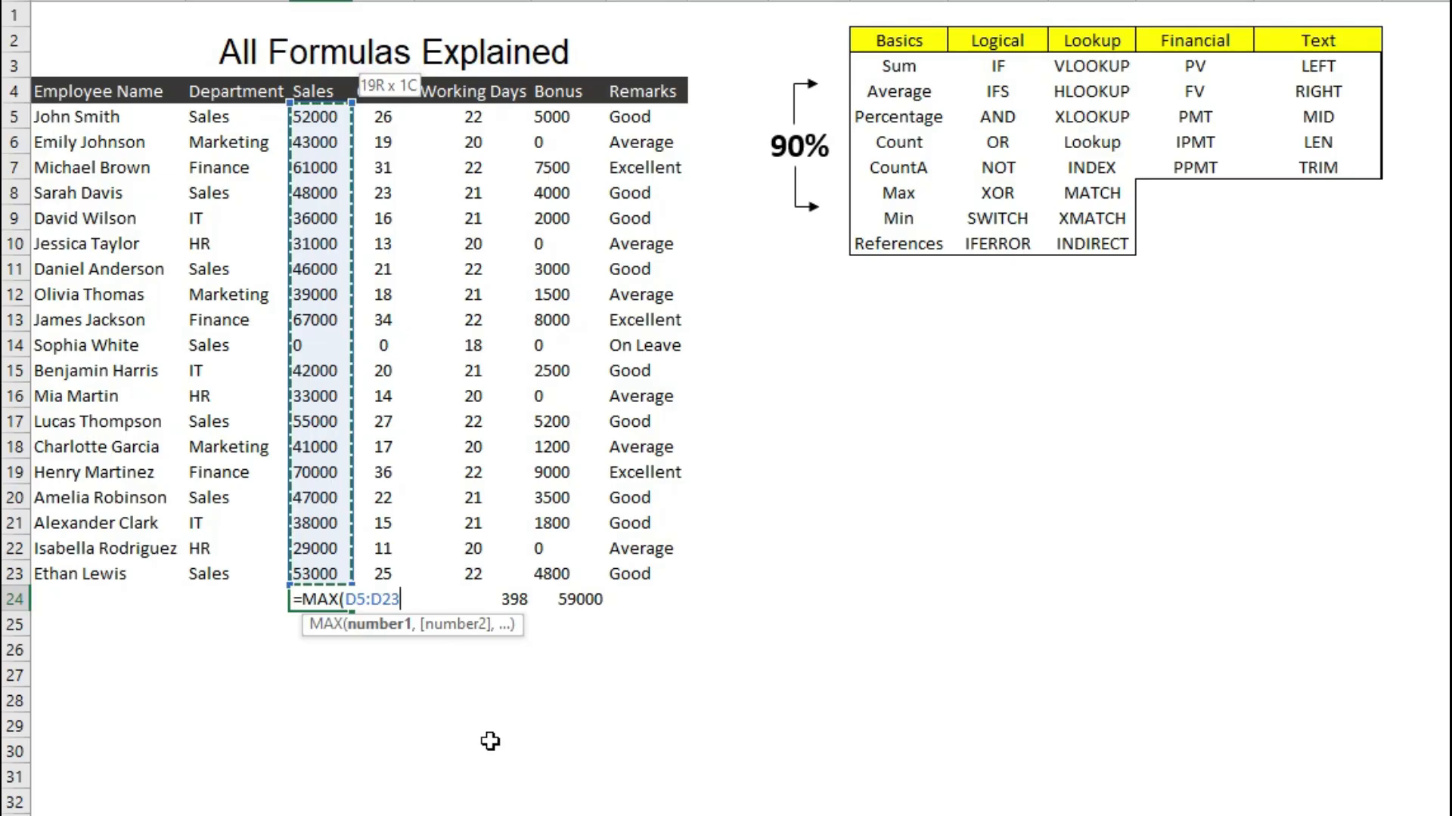
pyautogui.write(')')
pyautogui.press('Return')
# Replace the formula in D24 with =MIN(D5:D23) and locate the lowest Sales value in D14.
pyautogui.press('Up')
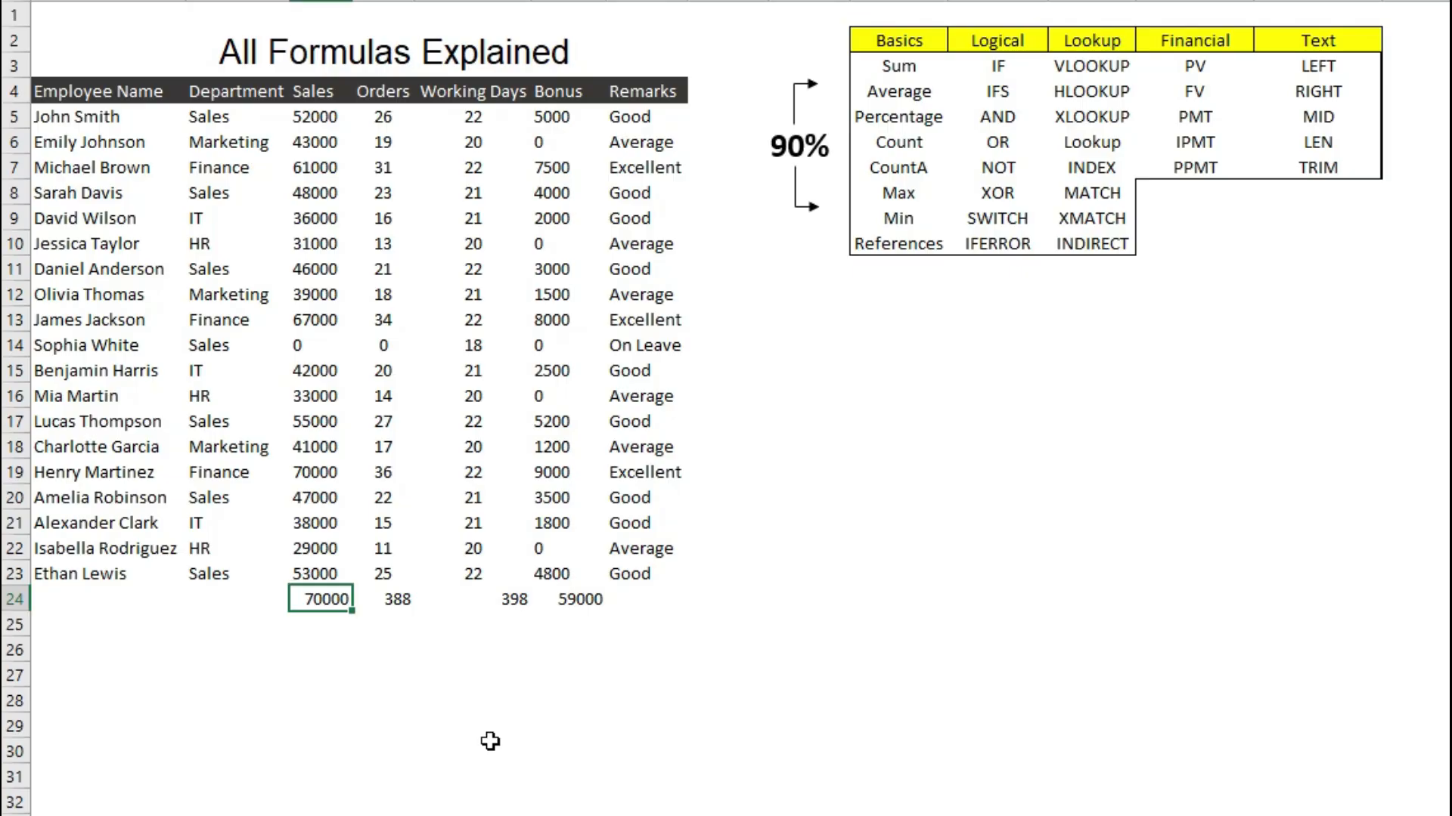
pyautogui.write('=MIN')
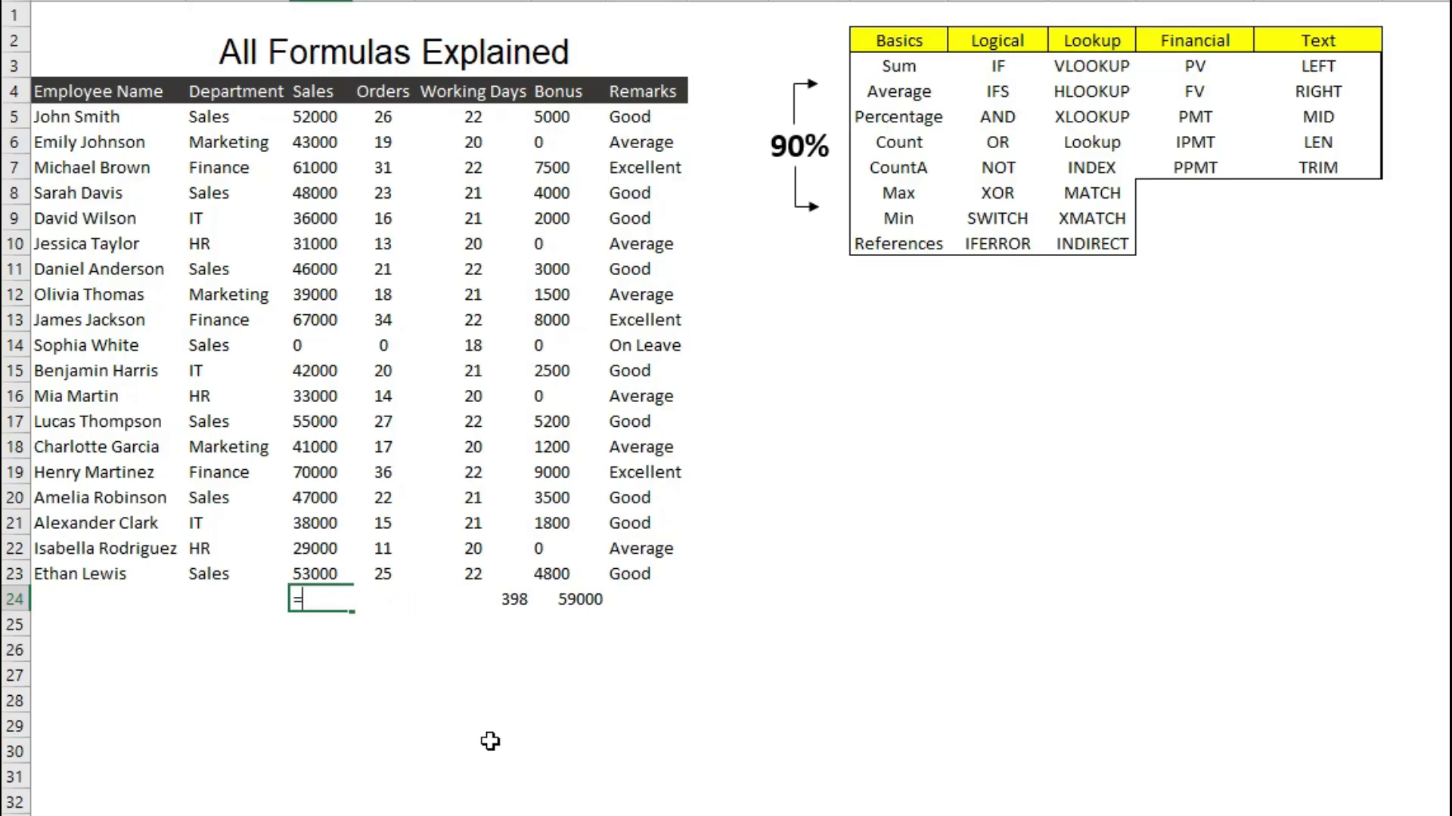
pyautogui.write('(')
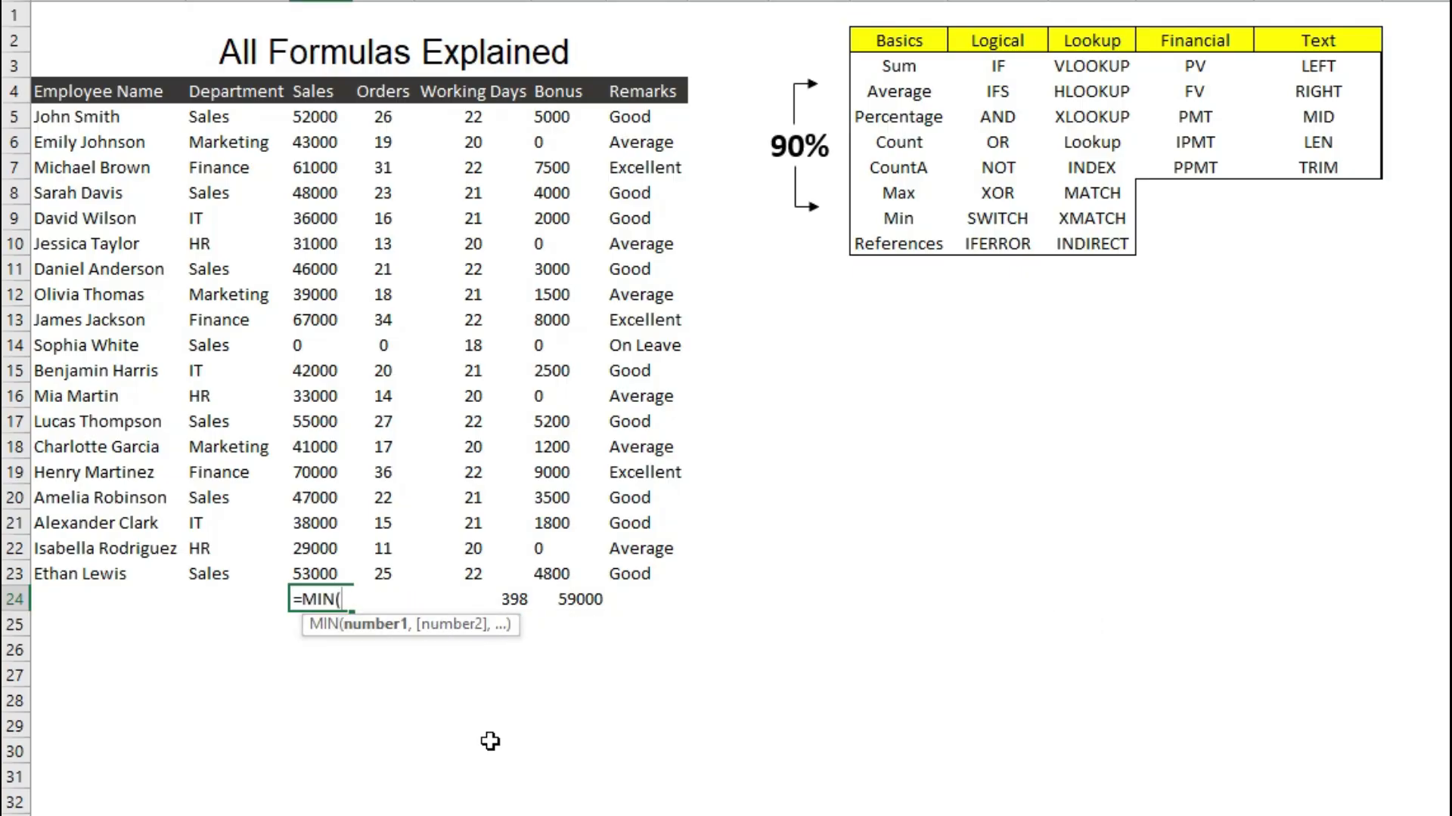
pyautogui.press('Up')
pyautogui.hotkey('ctrl', 'shift', 'Up')
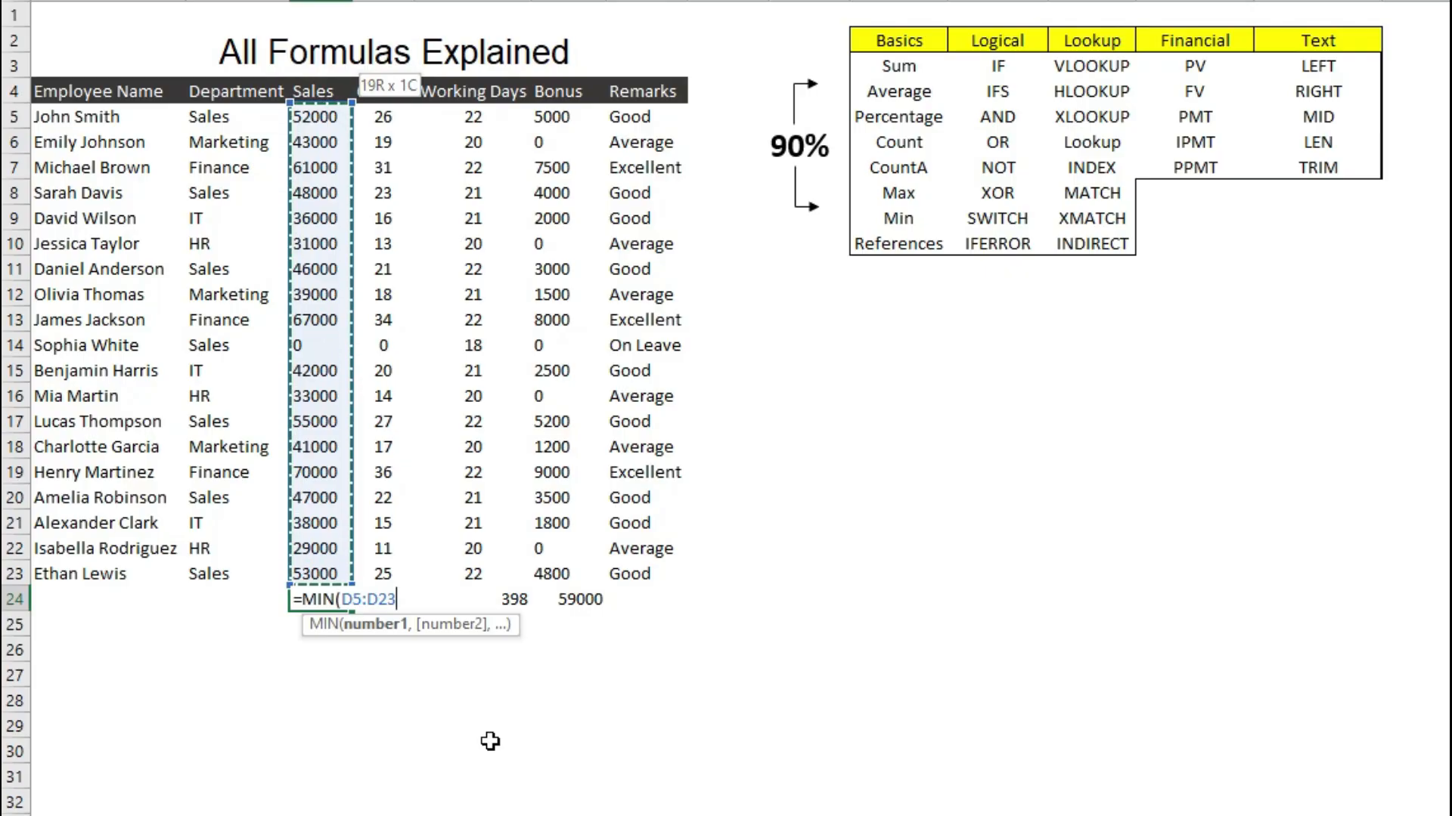
pyautogui.write(')')
pyautogui.press('Return')
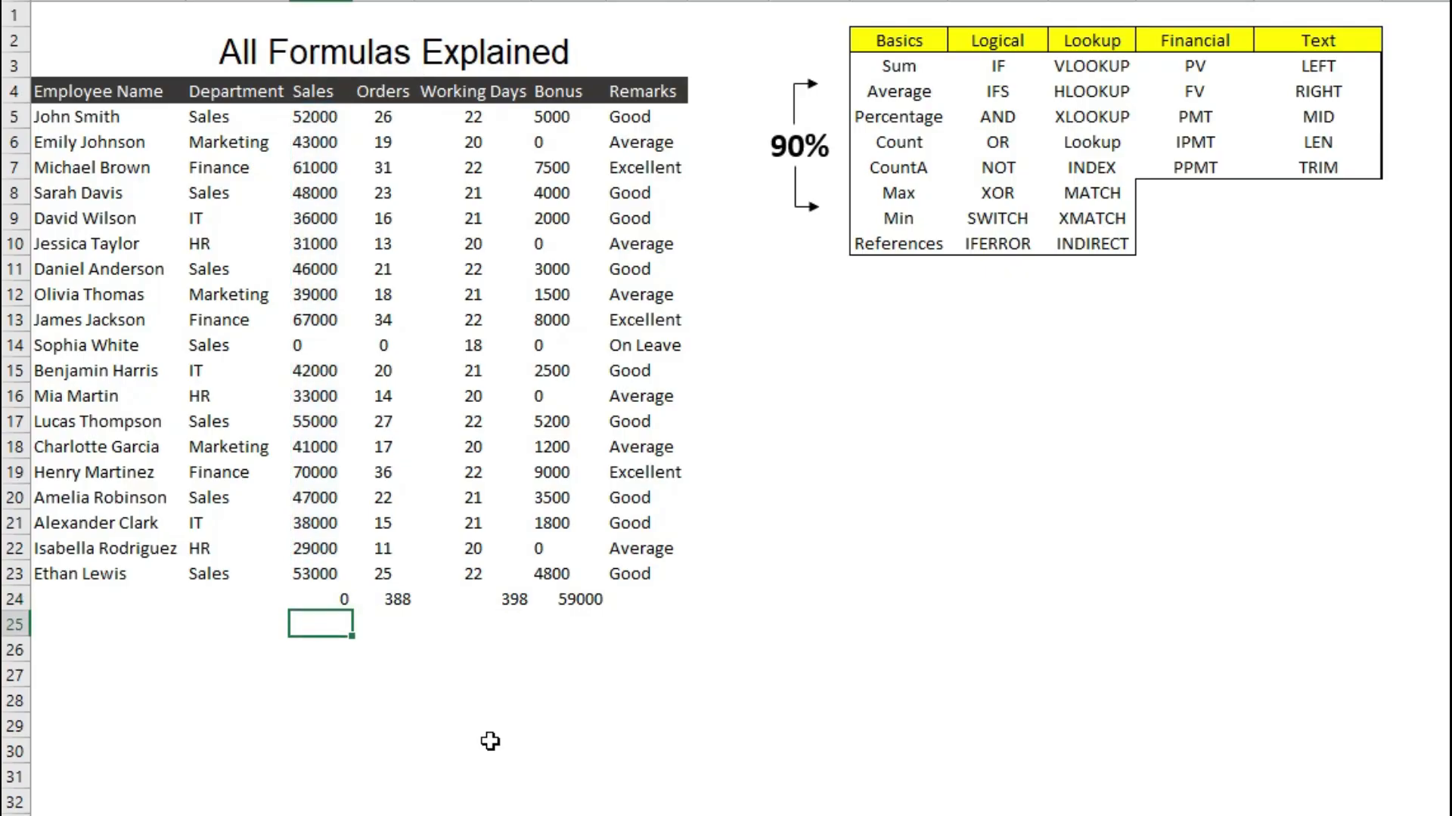
pyautogui.click(291, 348)
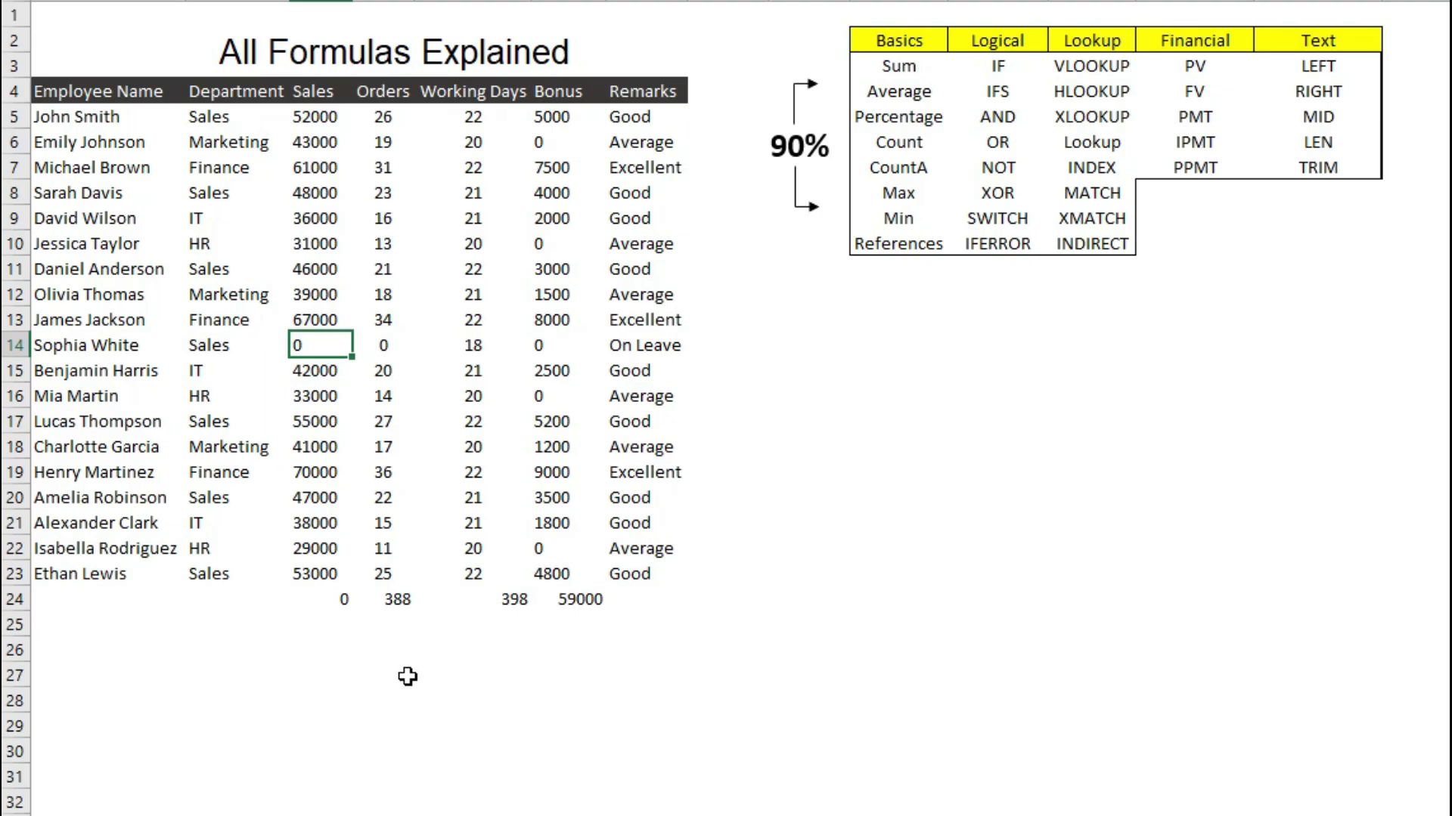
# Start a formula in C26 that refers to D23 and make it an absolute reference, =$D$23.
pyautogui.click(270, 650)
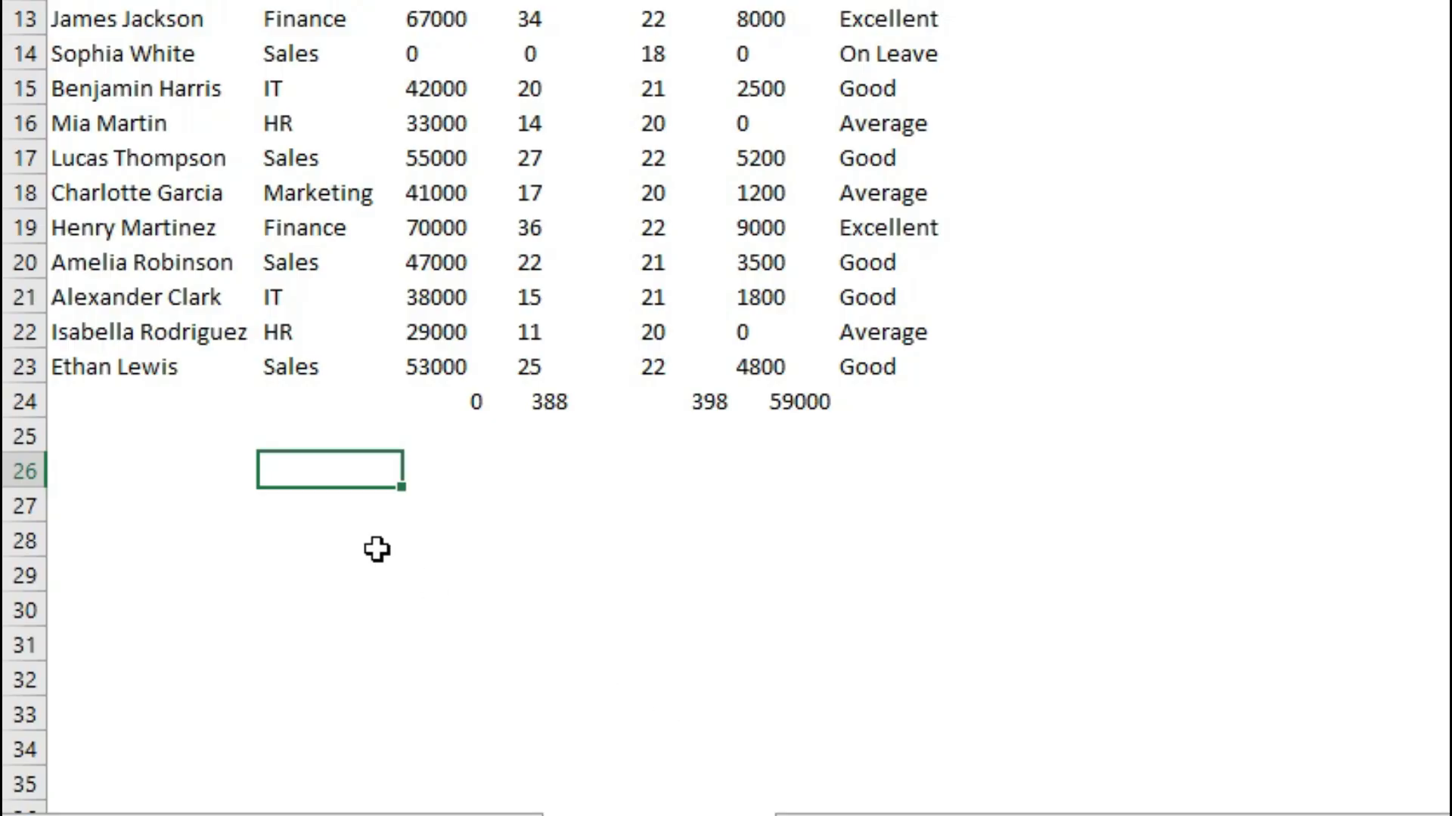
pyautogui.write('=')
pyautogui.click(441, 372)
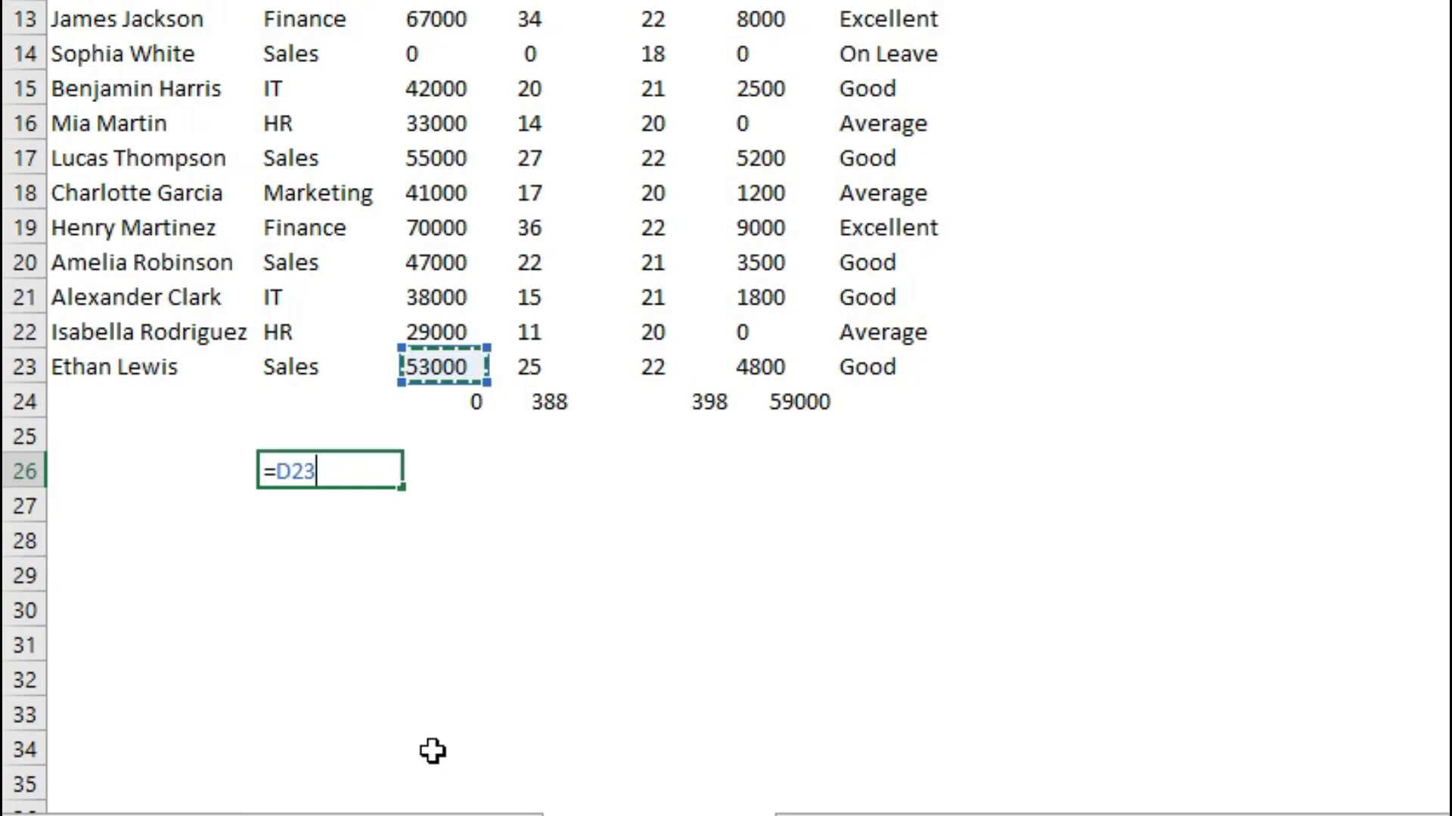
pyautogui.press('F4')
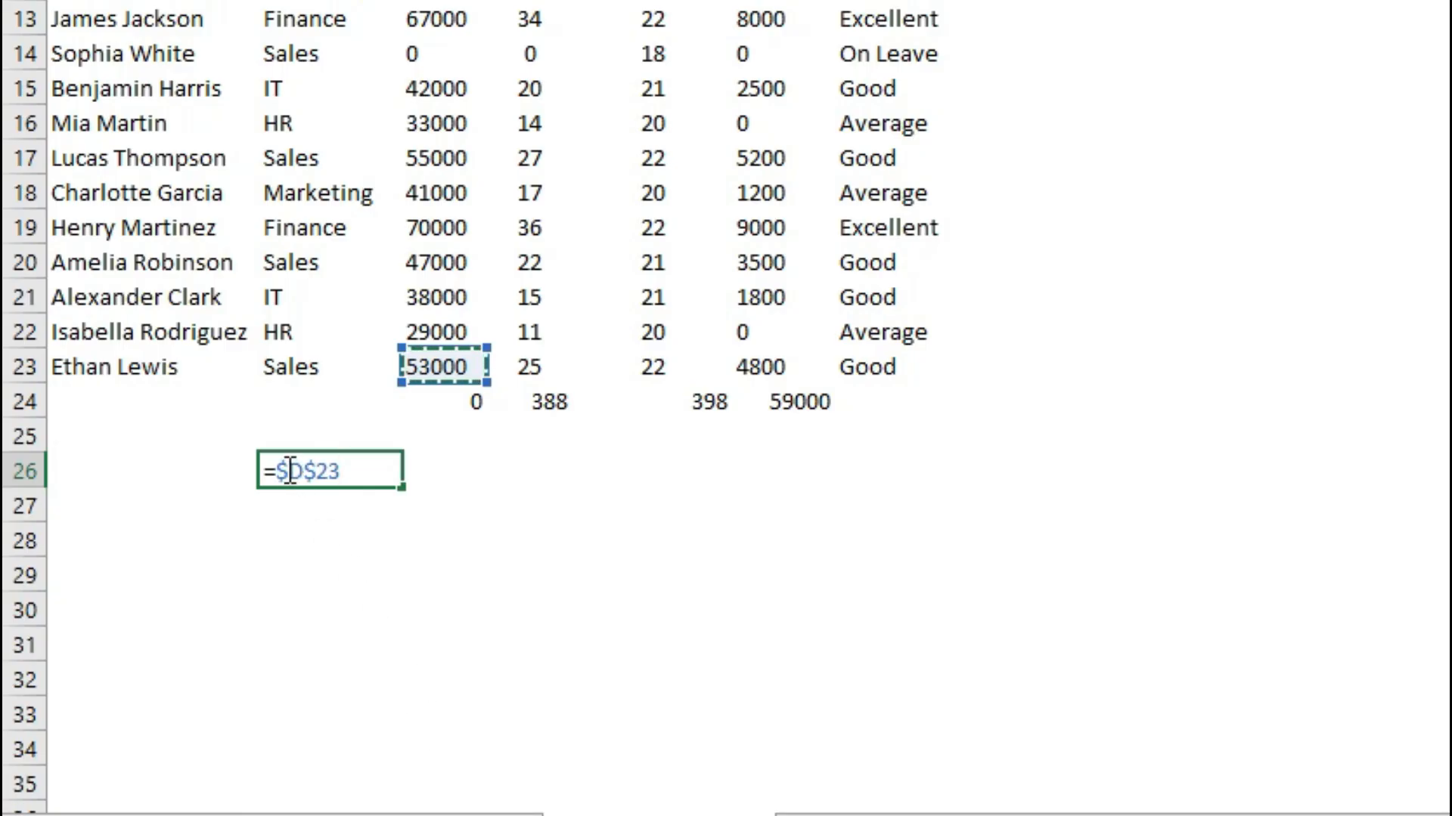
# Examine the column letter, row number and dollar signs in C26's absolute reference, and commit the formula.
pyautogui.moveTo(288, 470); pyautogui.dragTo(304, 473)
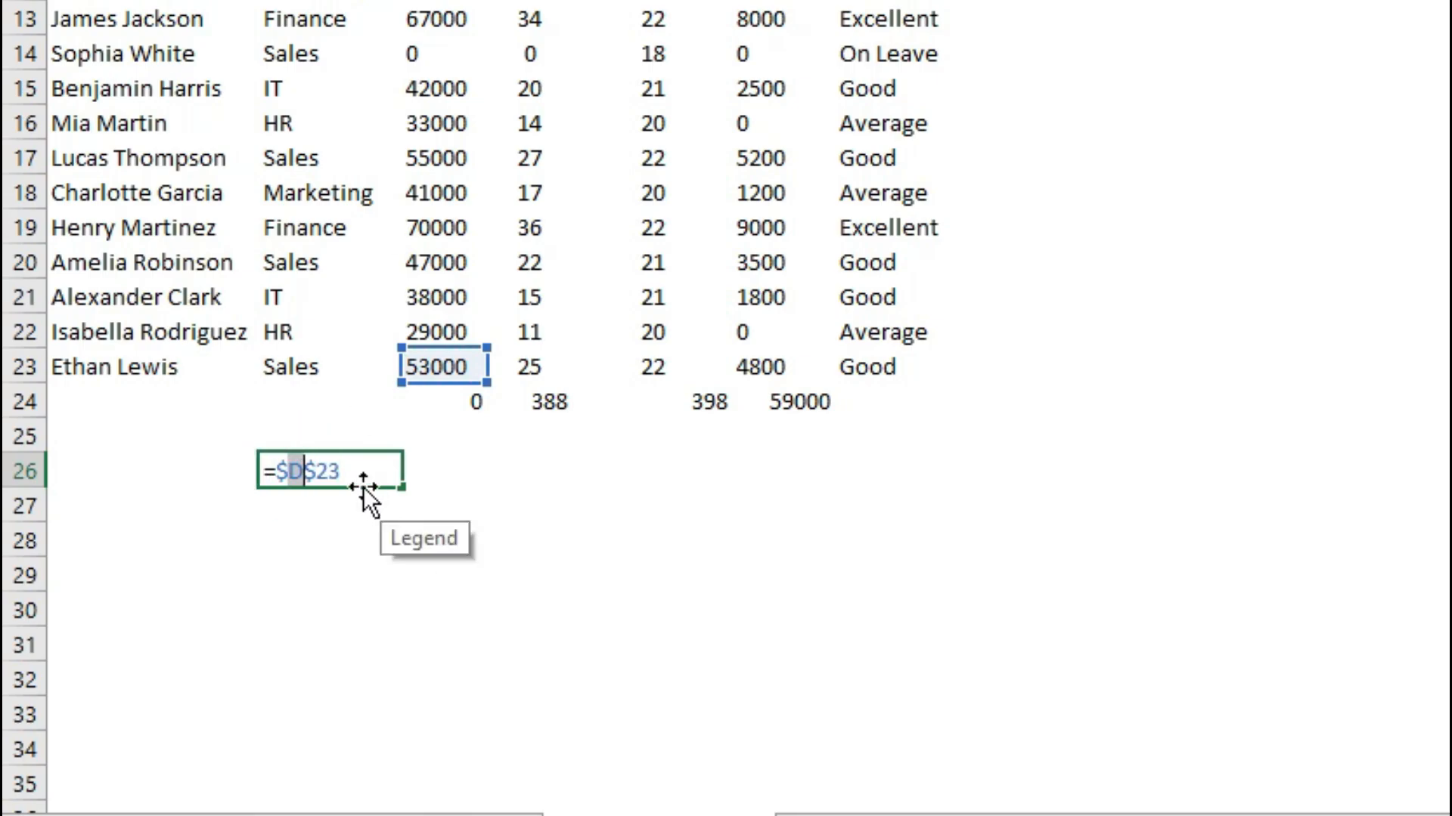
pyautogui.doubleClick(342, 471)
pyautogui.click(316, 472)
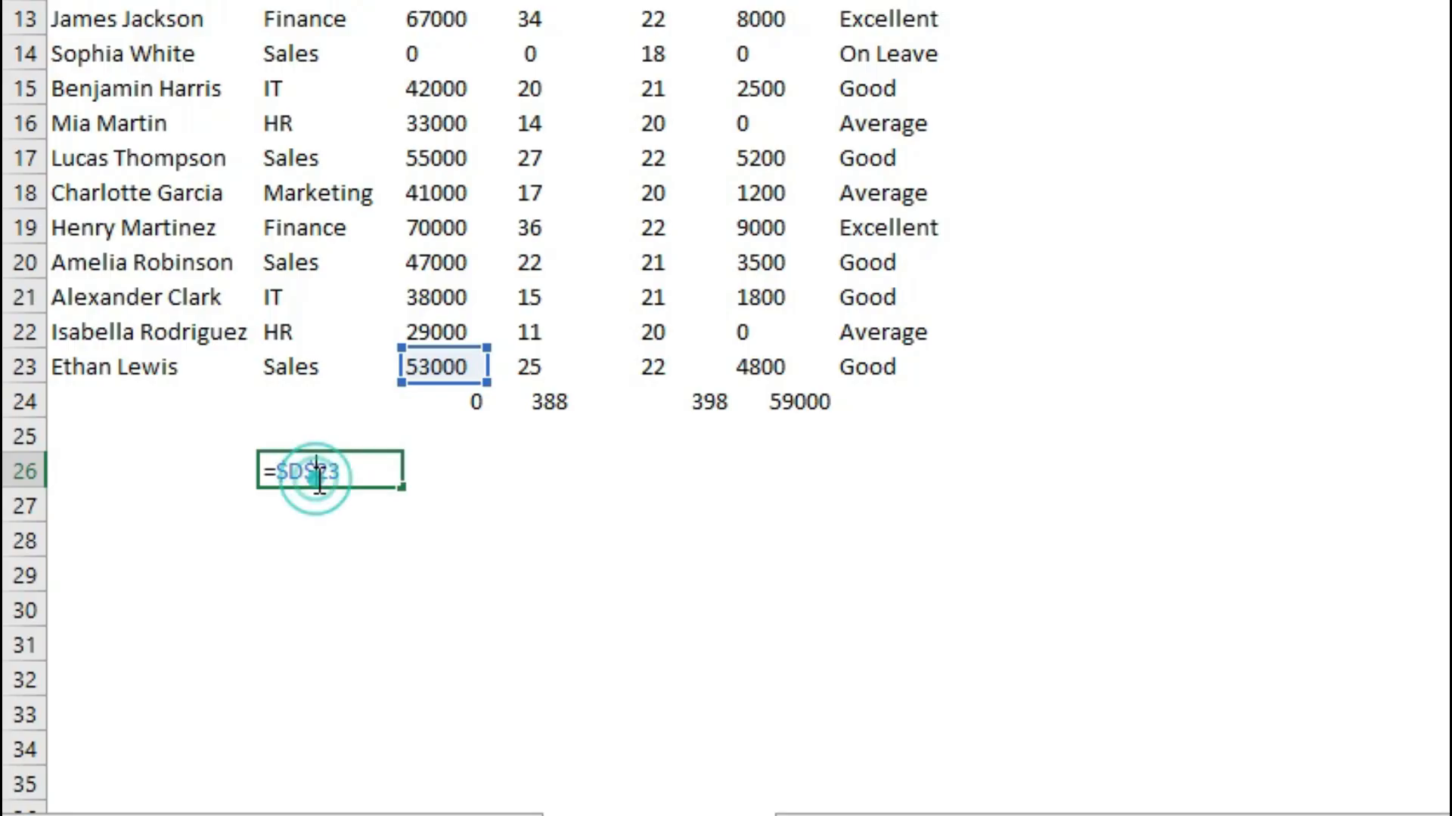
pyautogui.moveTo(342, 472); pyautogui.dragTo(323, 462)
pyautogui.moveTo(293, 472); pyautogui.dragTo(279, 470)
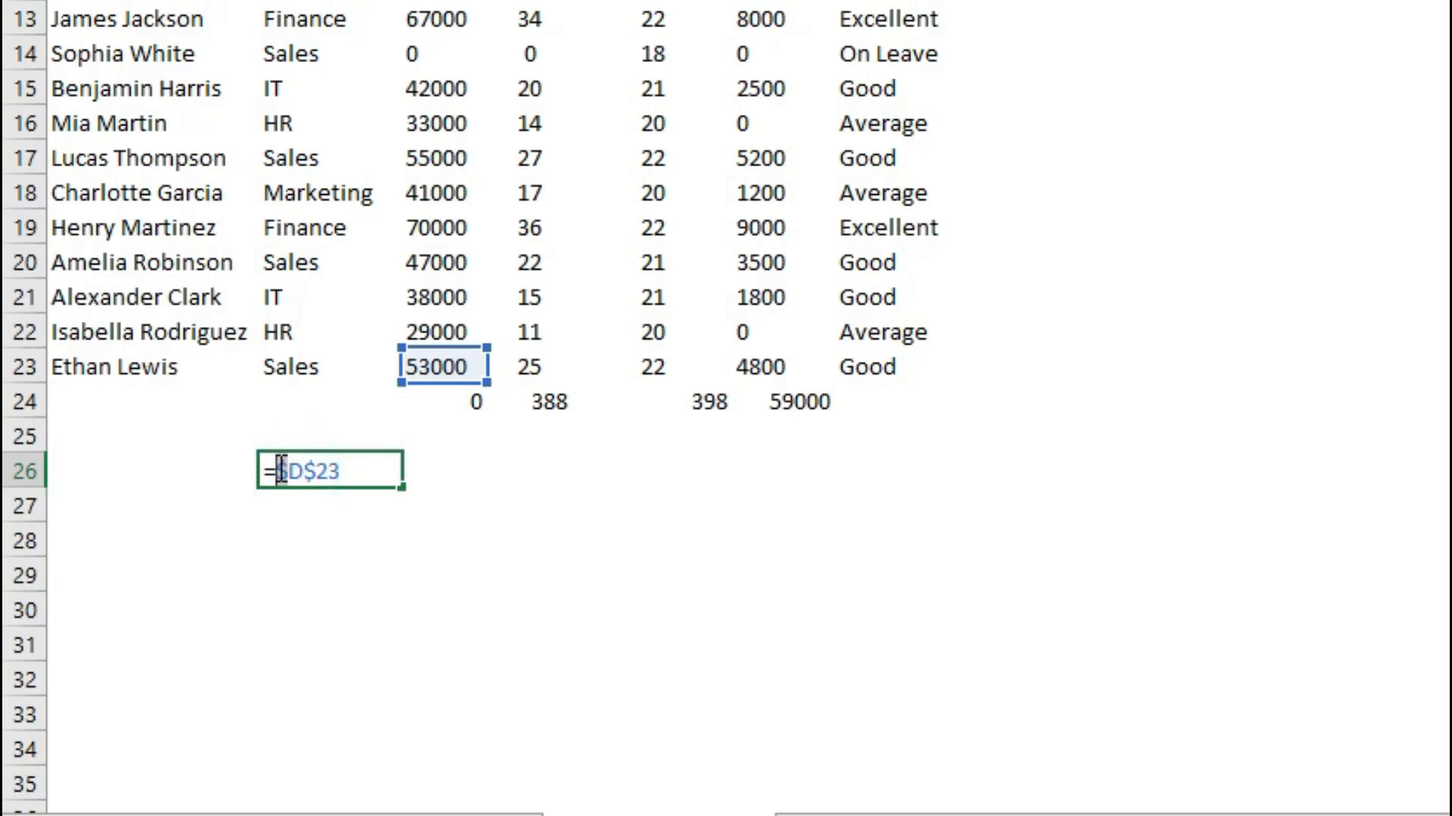
pyautogui.click(297, 477)
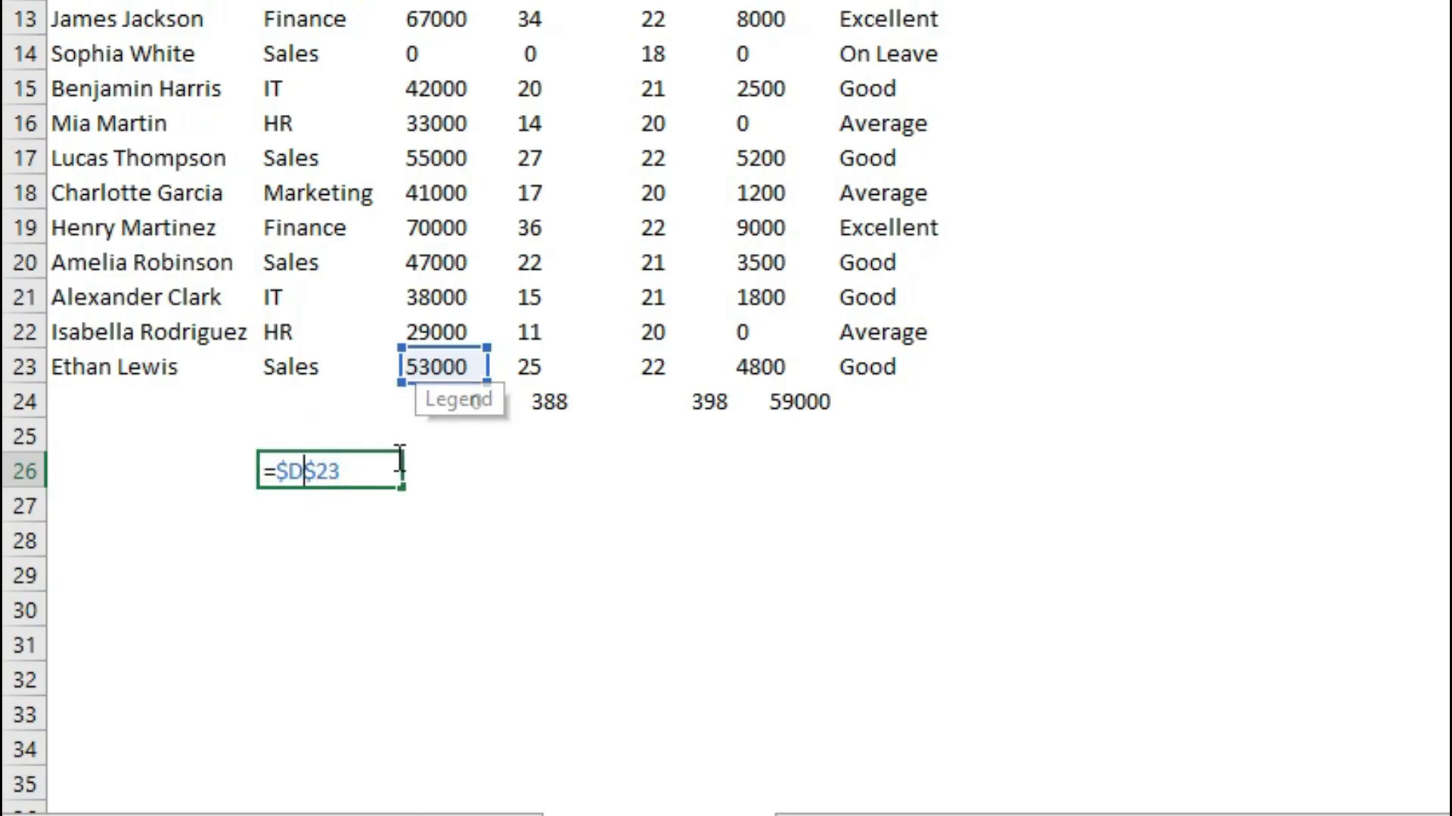
pyautogui.click(366, 468)
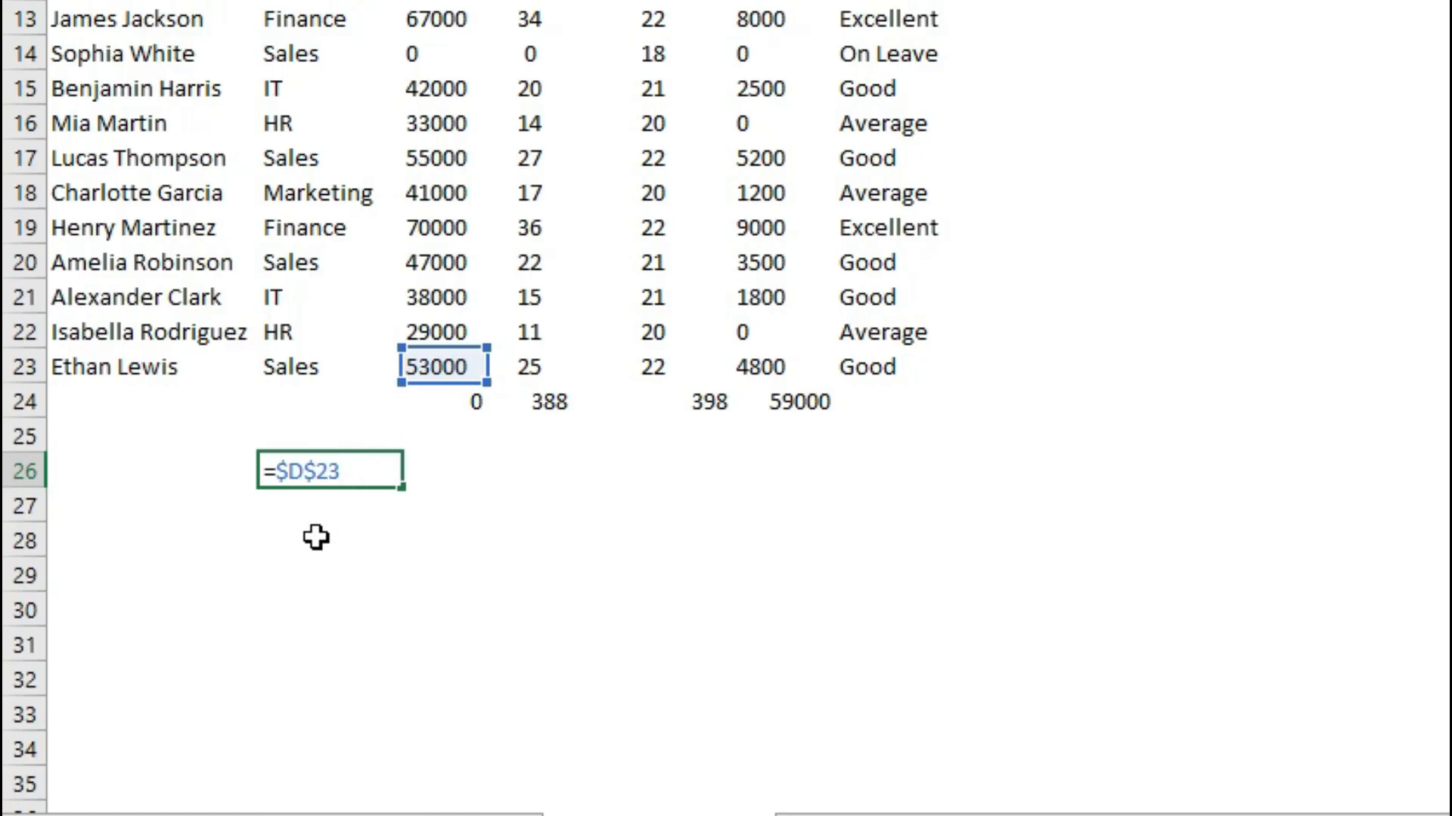
pyautogui.press('Return')
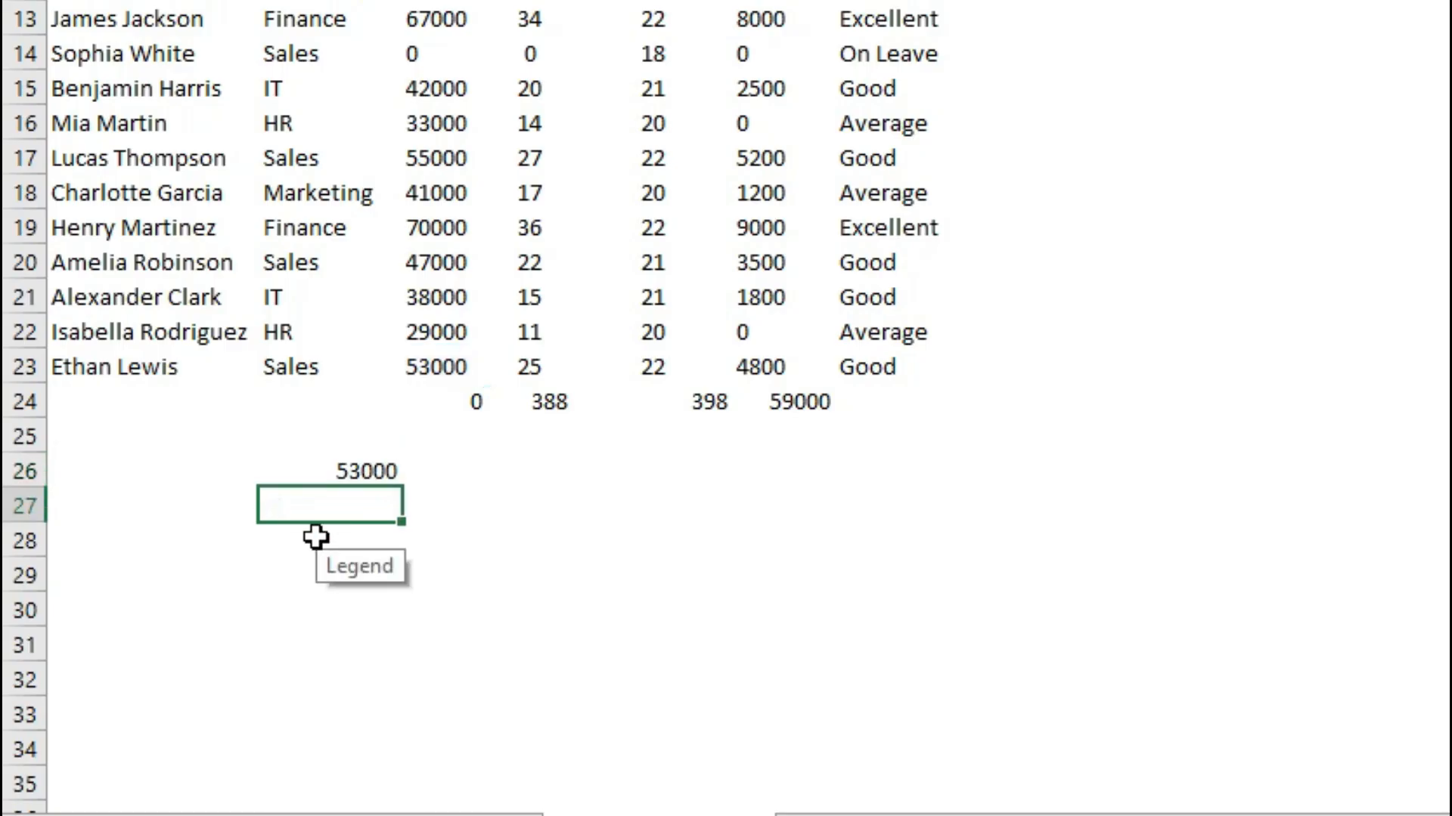
# Clear the absolute reference formula from C26.
pyautogui.click(390, 473)
pyautogui.press('Delete')
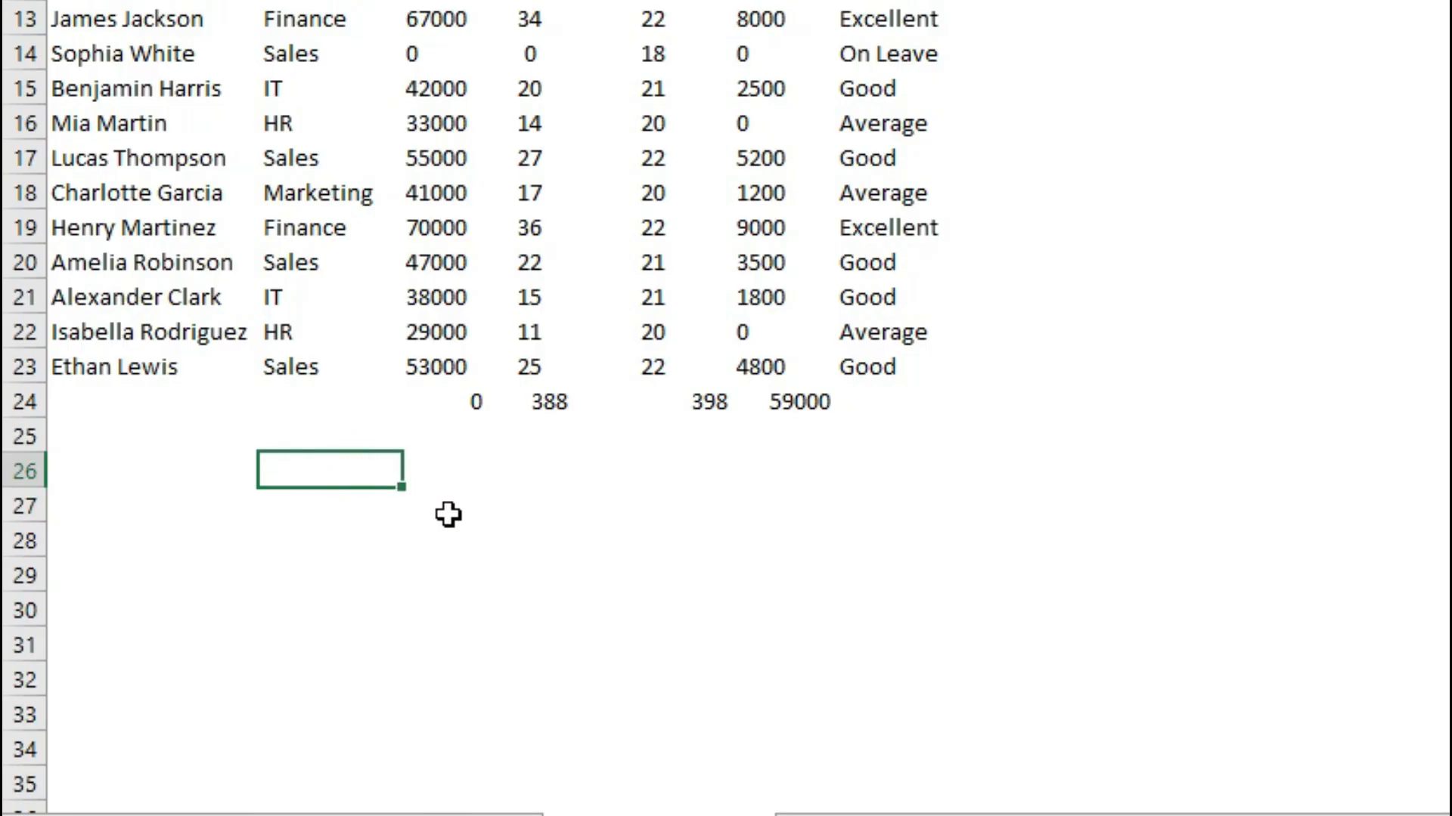
pyautogui.click(447, 515)
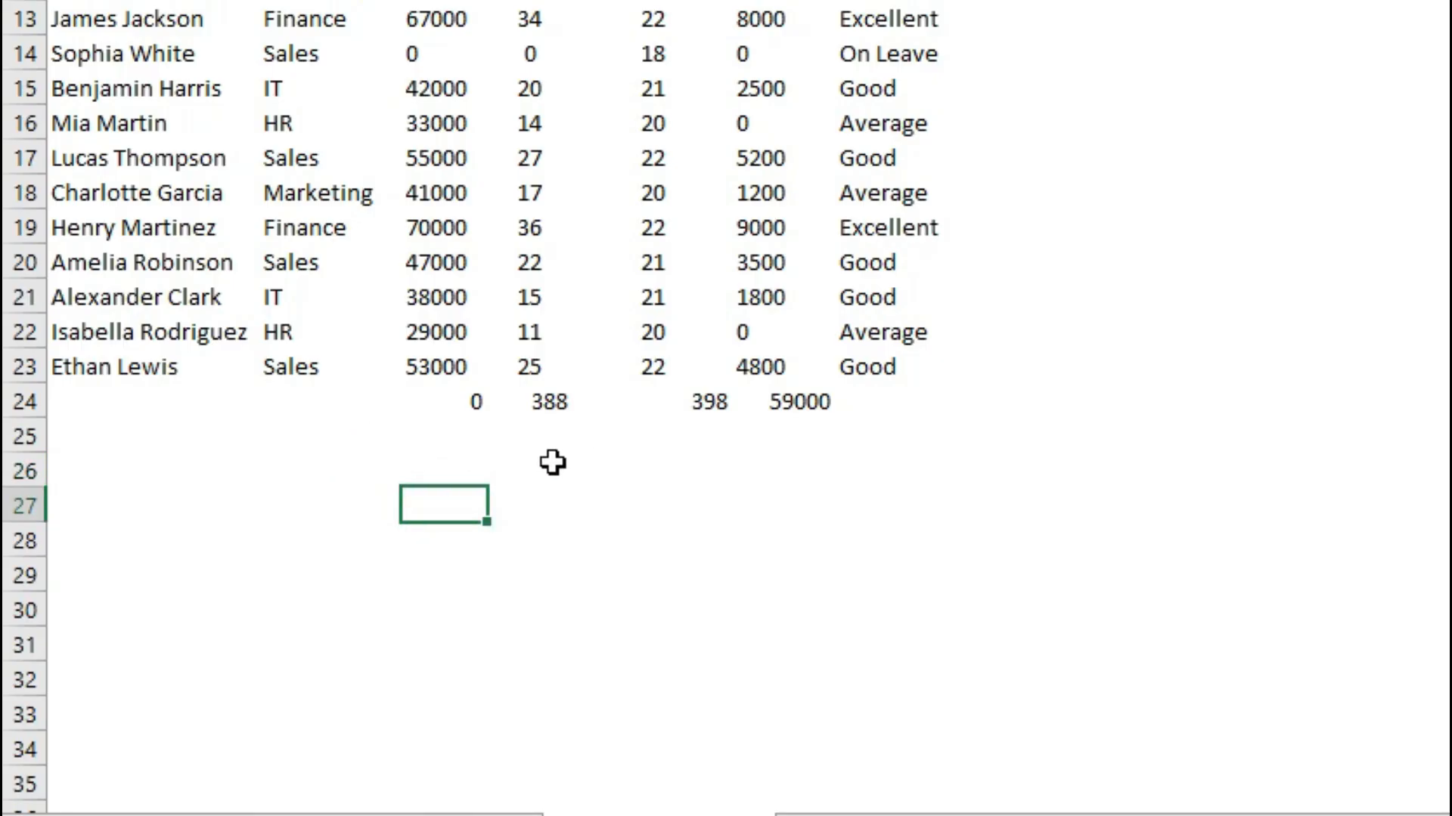
# Enter the sample numbers 23, 43 and 54 in cells D26 to D28.
pyautogui.click(457, 460)
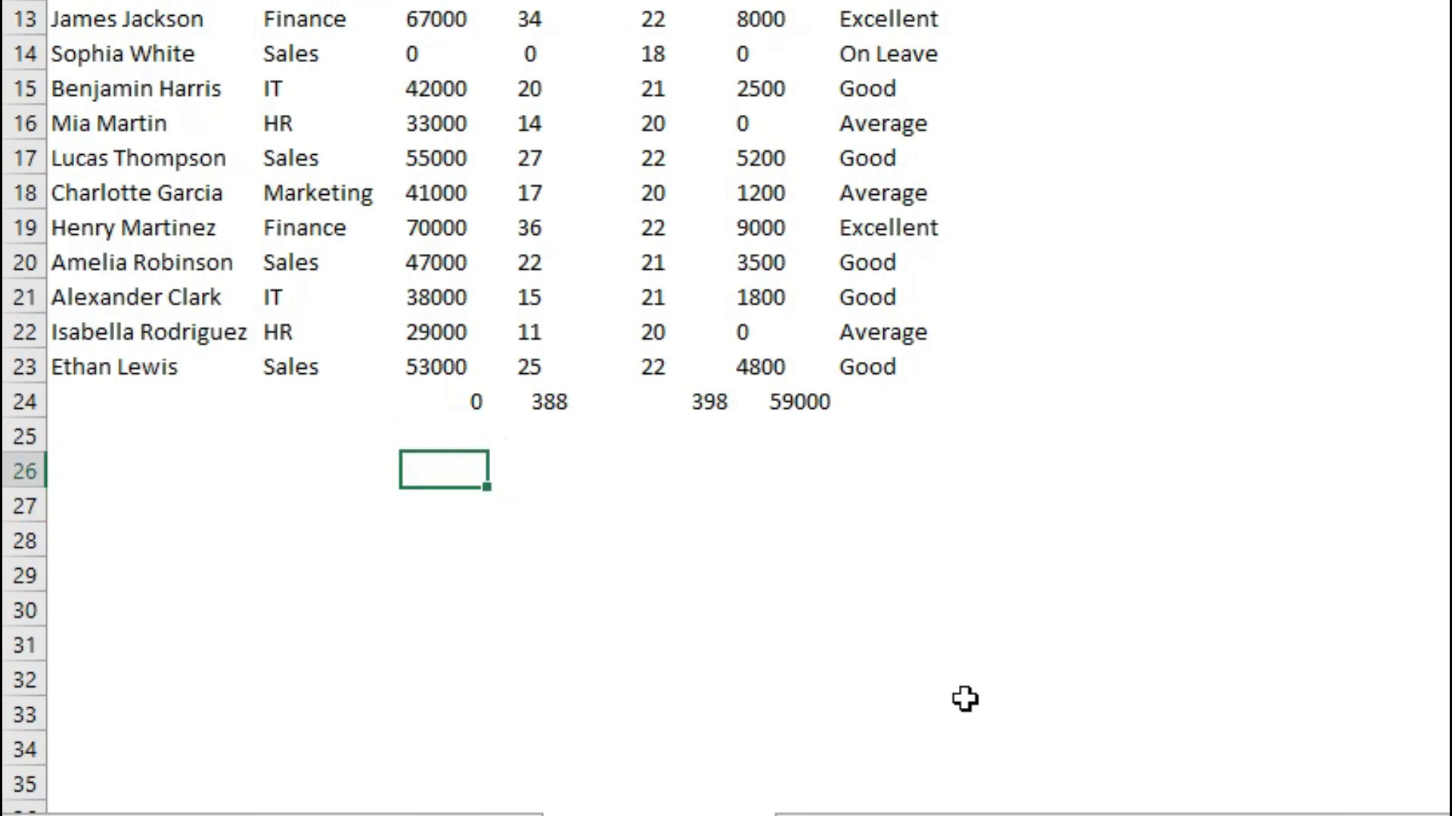
pyautogui.write('23')
pyautogui.press('Return')
pyautogui.write('43')
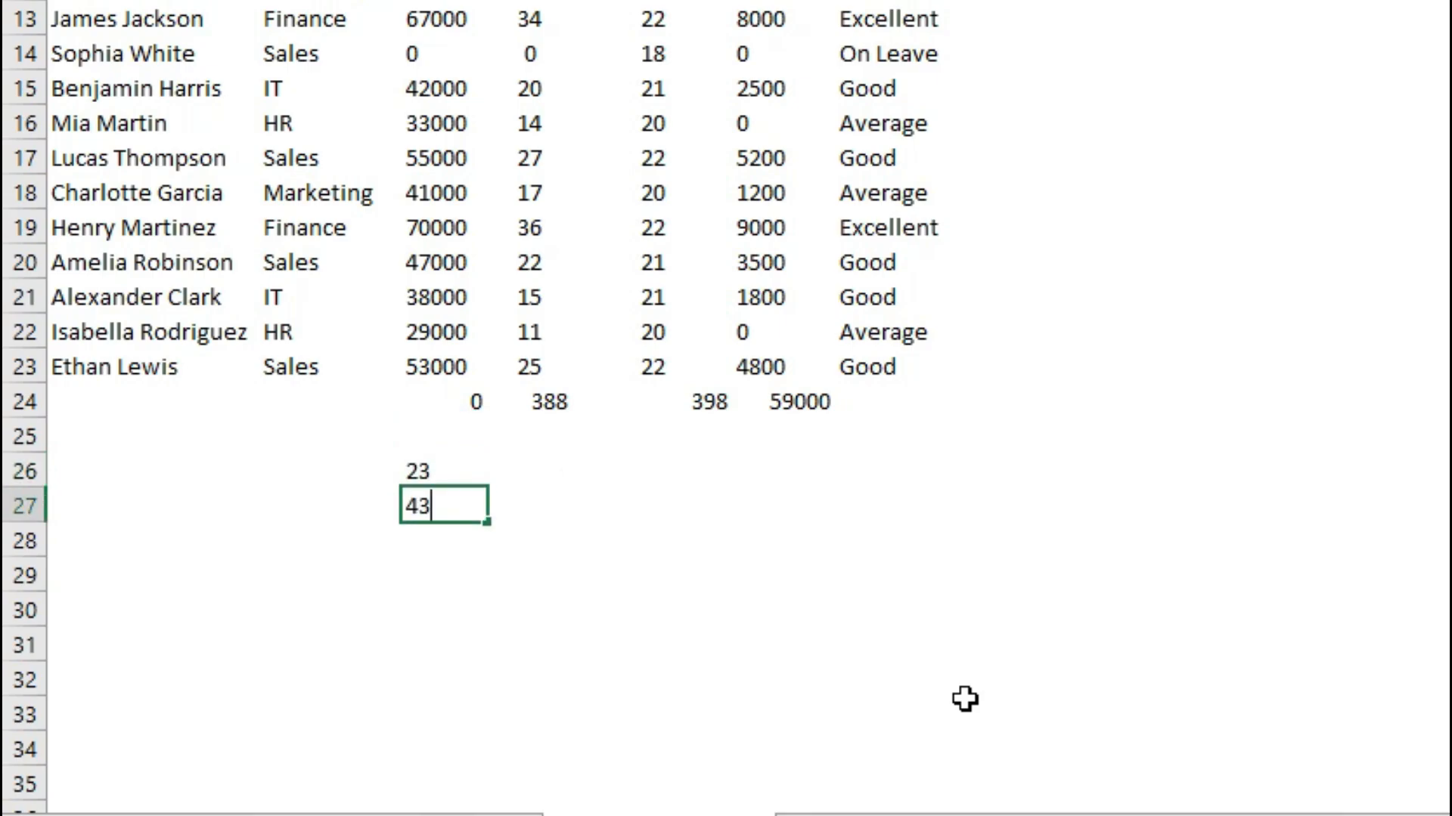
pyautogui.press('Return')
pyautogui.write('54')
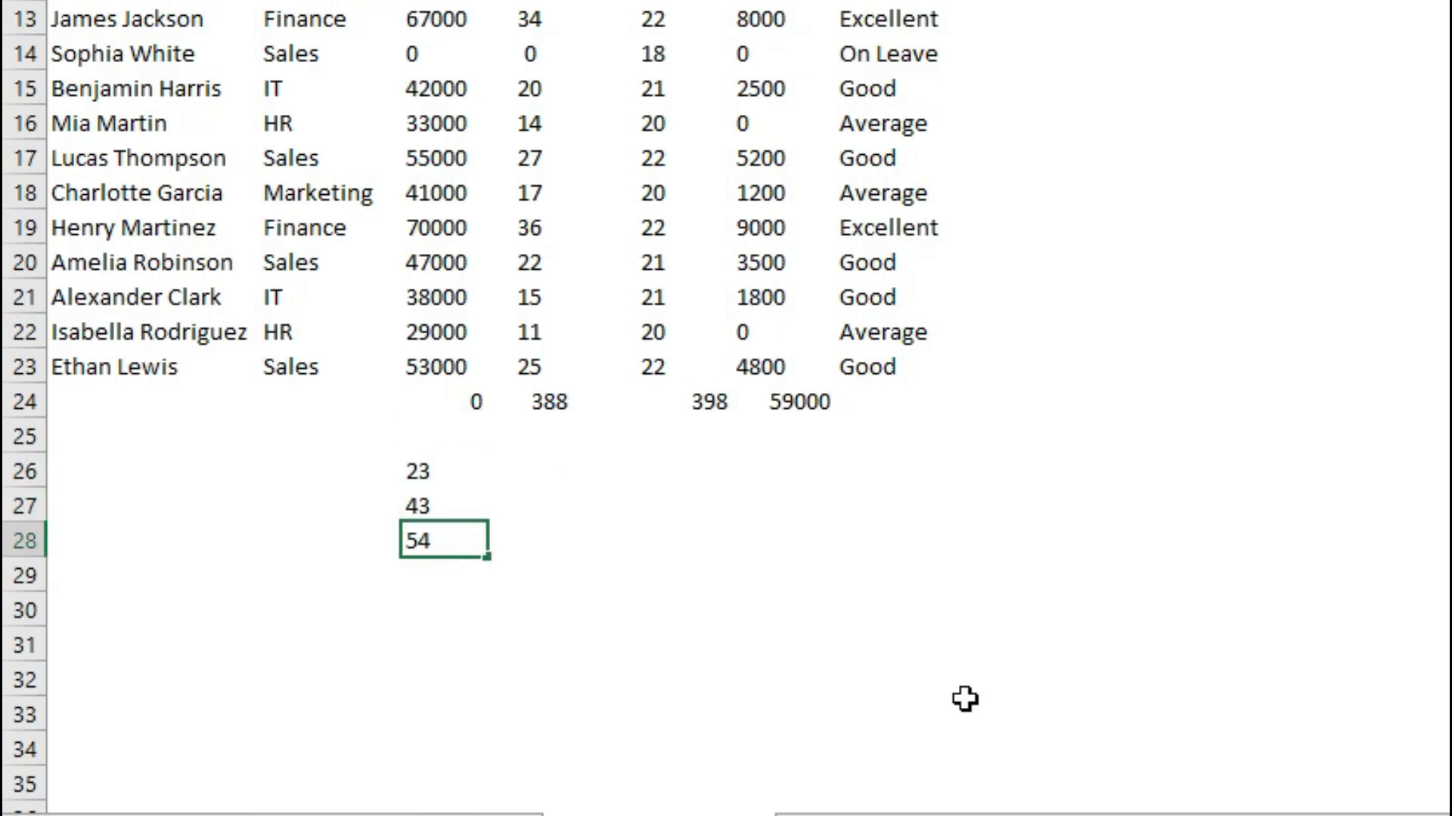
# Enter the multiplier 2 in C26, beside the first sample number.
pyautogui.press('Left')
pyautogui.press('Up')
pyautogui.press('Up')
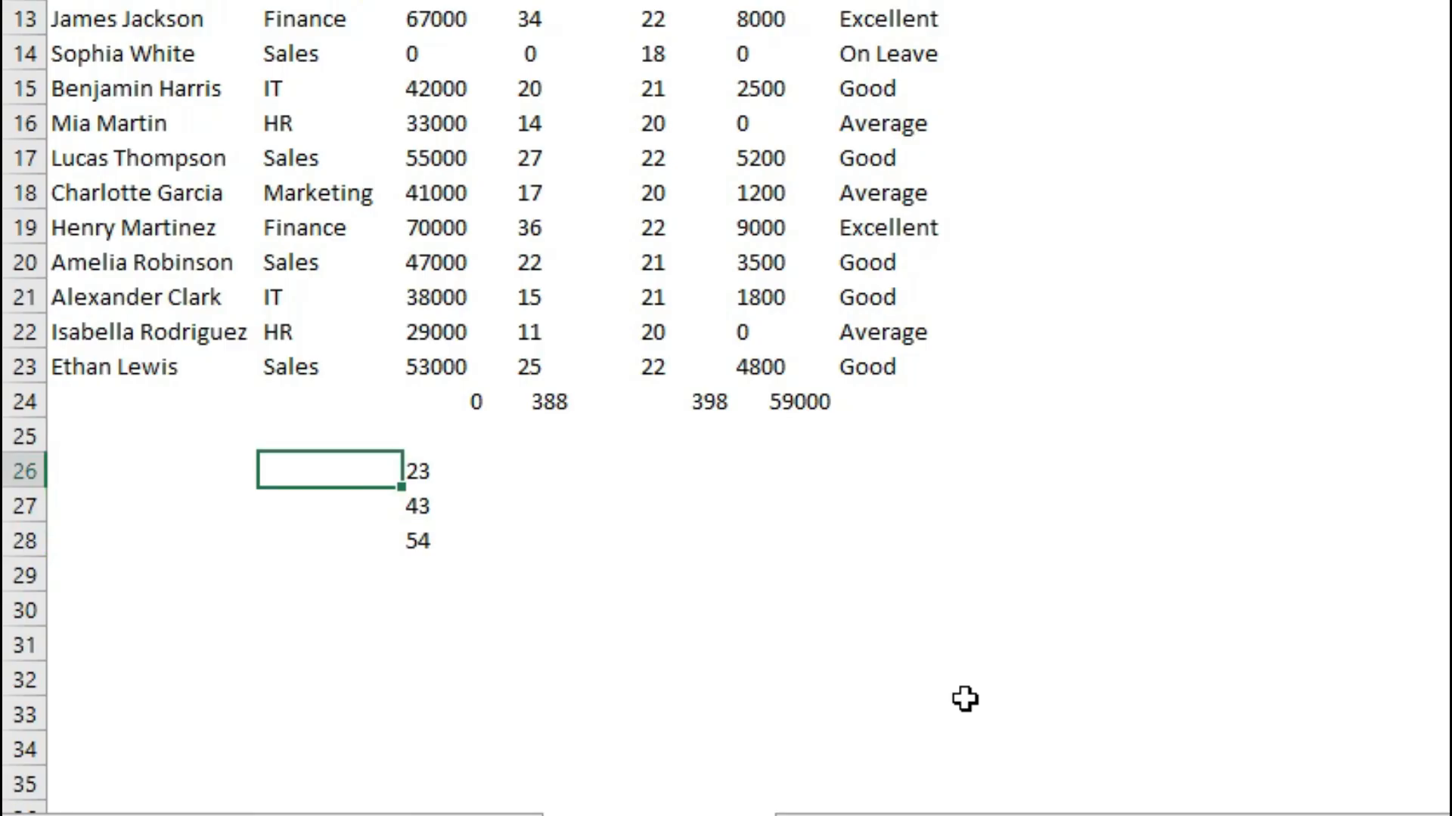
pyautogui.write('2')
pyautogui.press('Return')
# Enter =D26*C26 in E26 to multiply the first sample number by the multiplier.
pyautogui.press('Up')
pyautogui.press('Right')
pyautogui.press('Right')
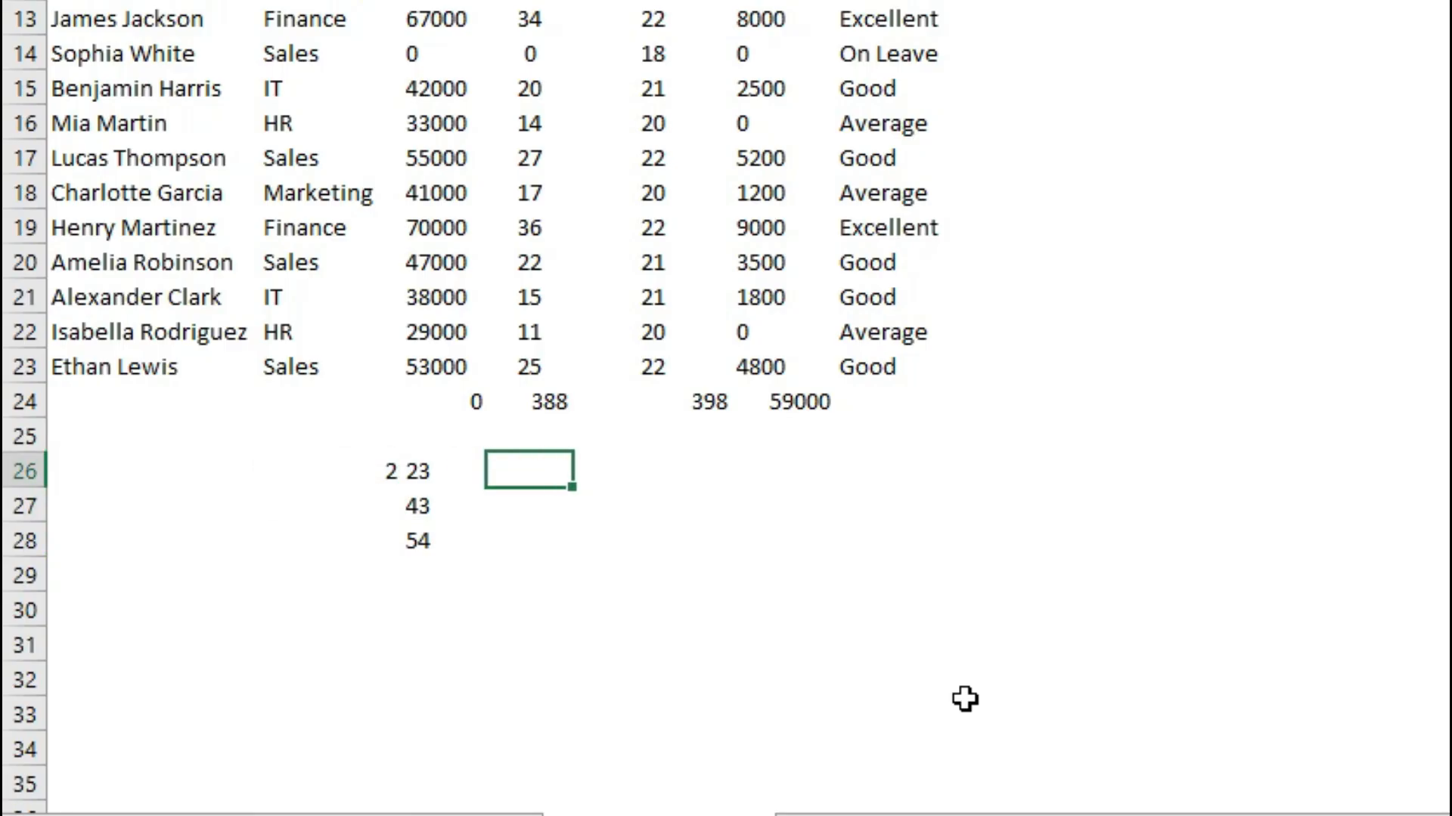
pyautogui.write('=')
pyautogui.press('Left')
pyautogui.write('*')
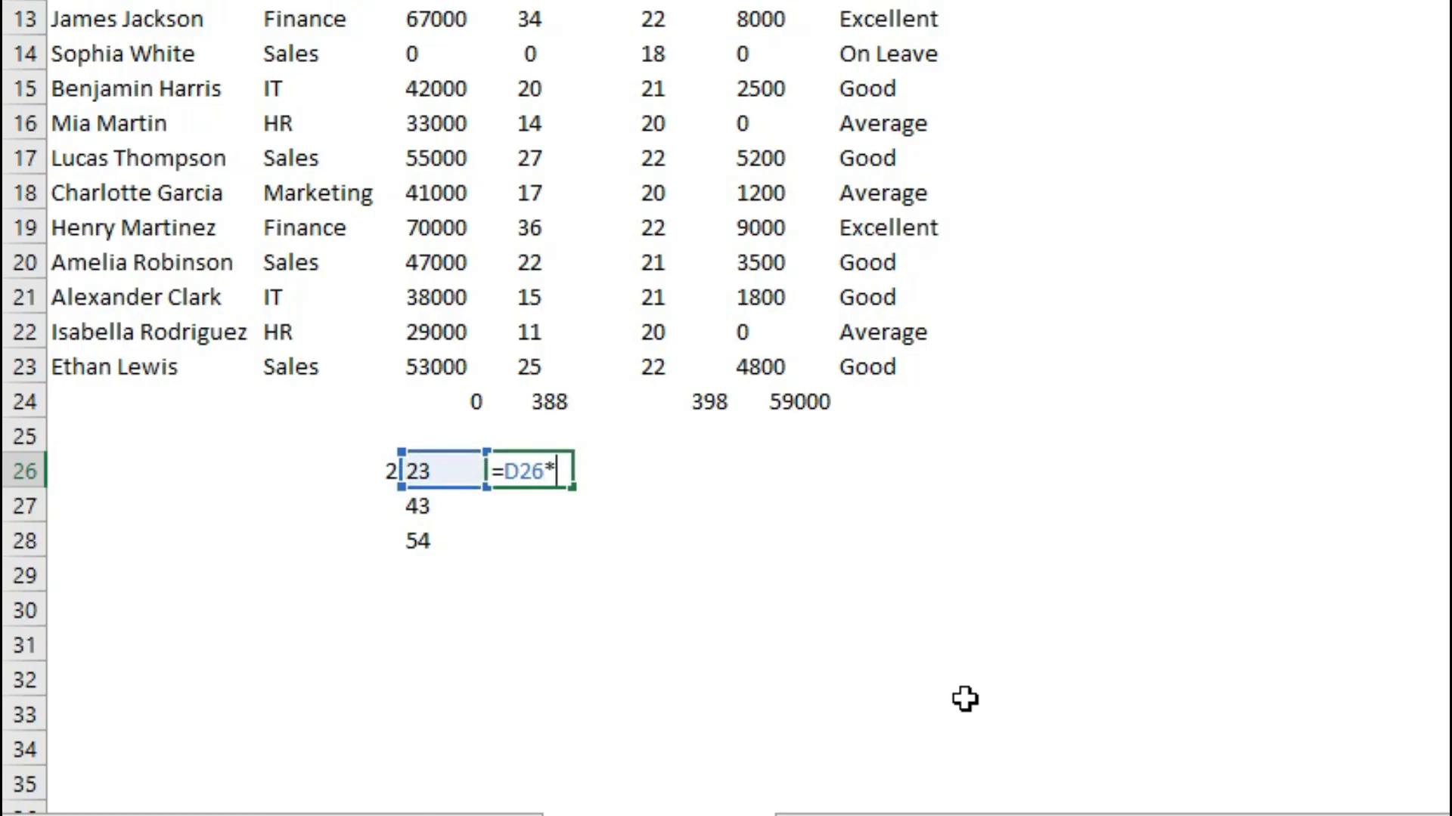
pyautogui.press('Left')
pyautogui.press('Left')
pyautogui.press('Return')
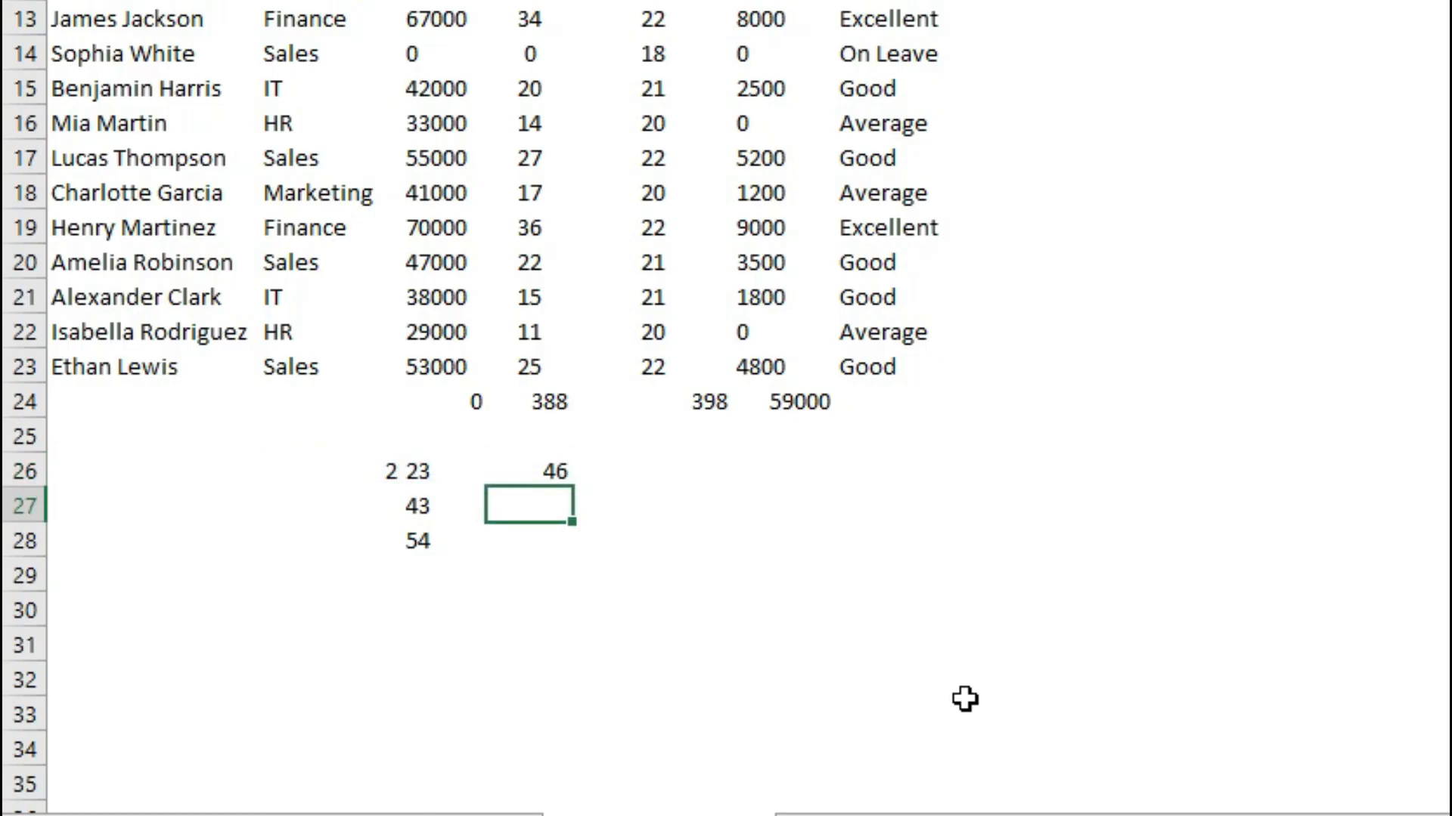
# Fill the multiplication formula from E26 down to E28 and inspect the copied references in E27.
pyautogui.press('Up')
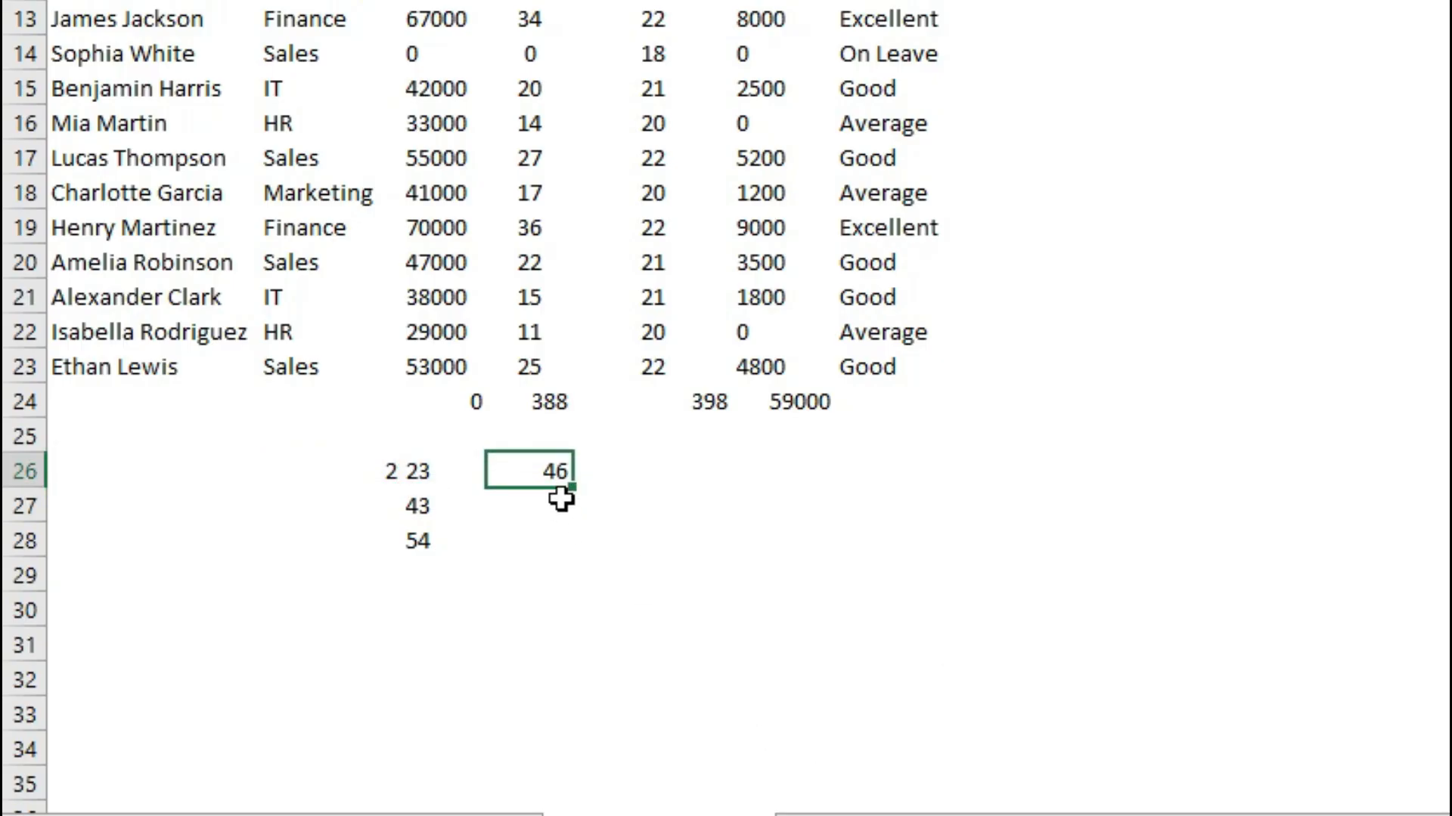
pyautogui.moveTo(573, 487); pyautogui.dragTo(605, 558)
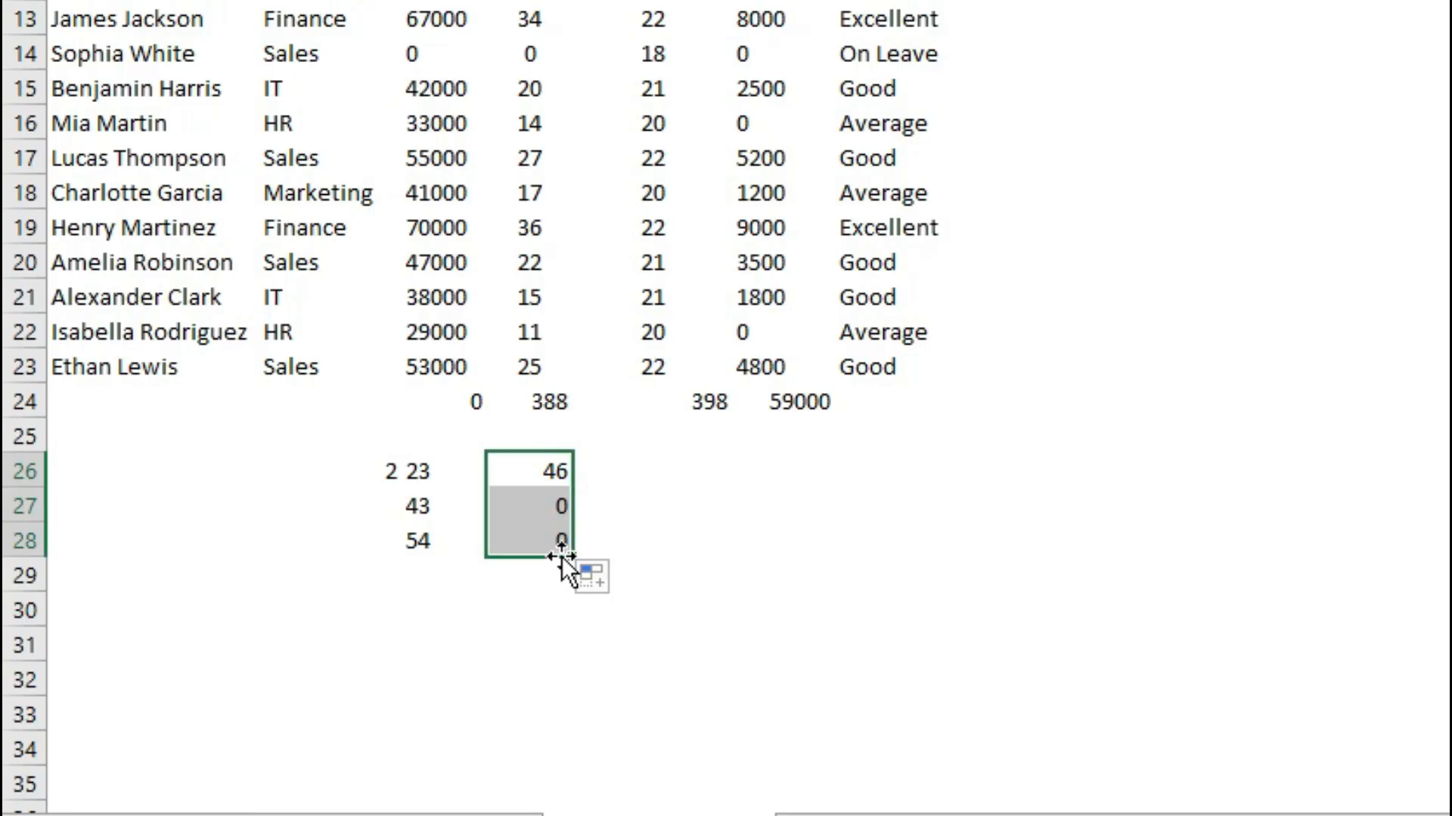
pyautogui.doubleClick(548, 505)
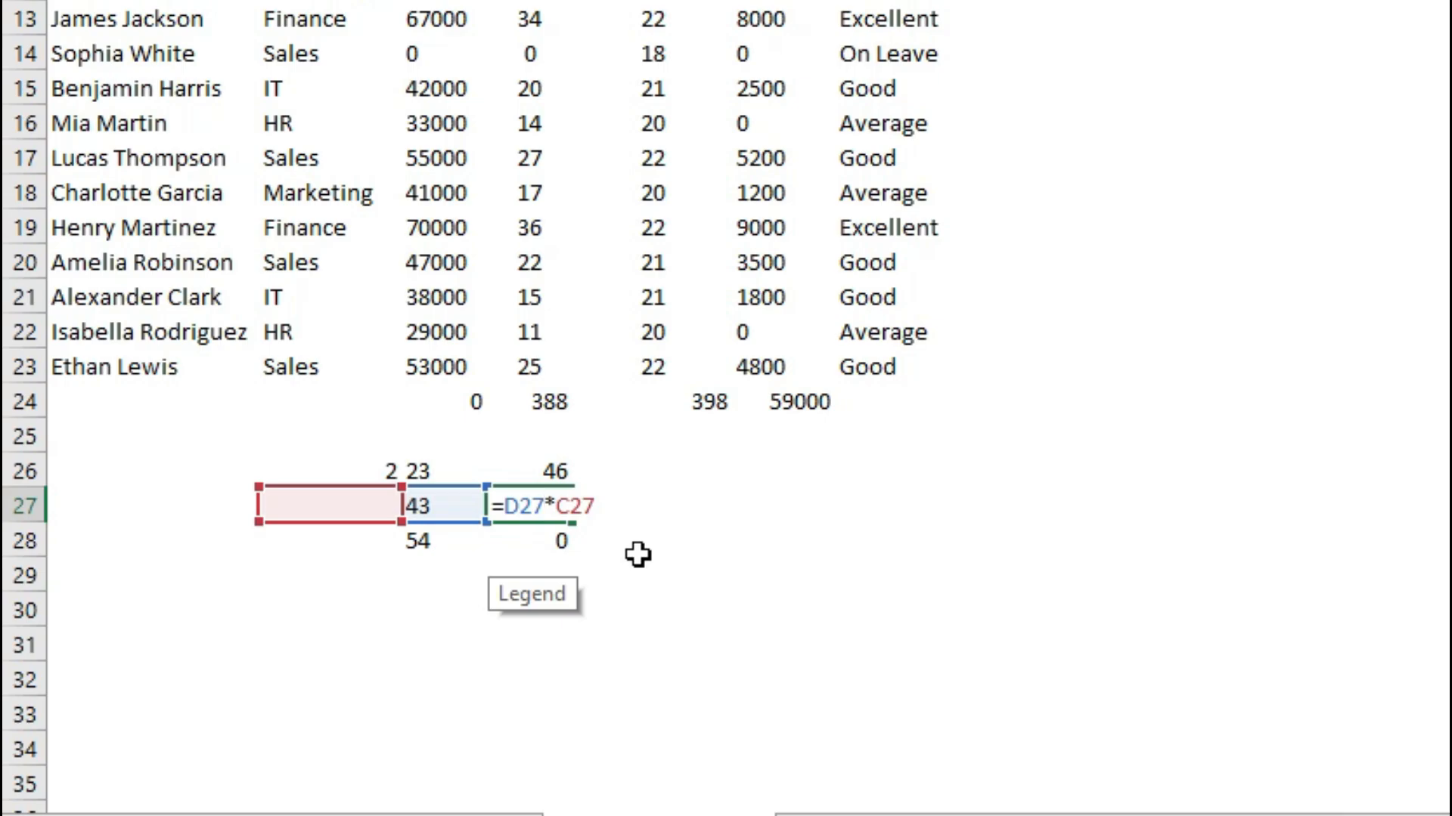
pyautogui.press('Return')
# Make the D26 reference absolute in the E26 formula, giving =$D$26*C26.
pyautogui.doubleClick(549, 464)
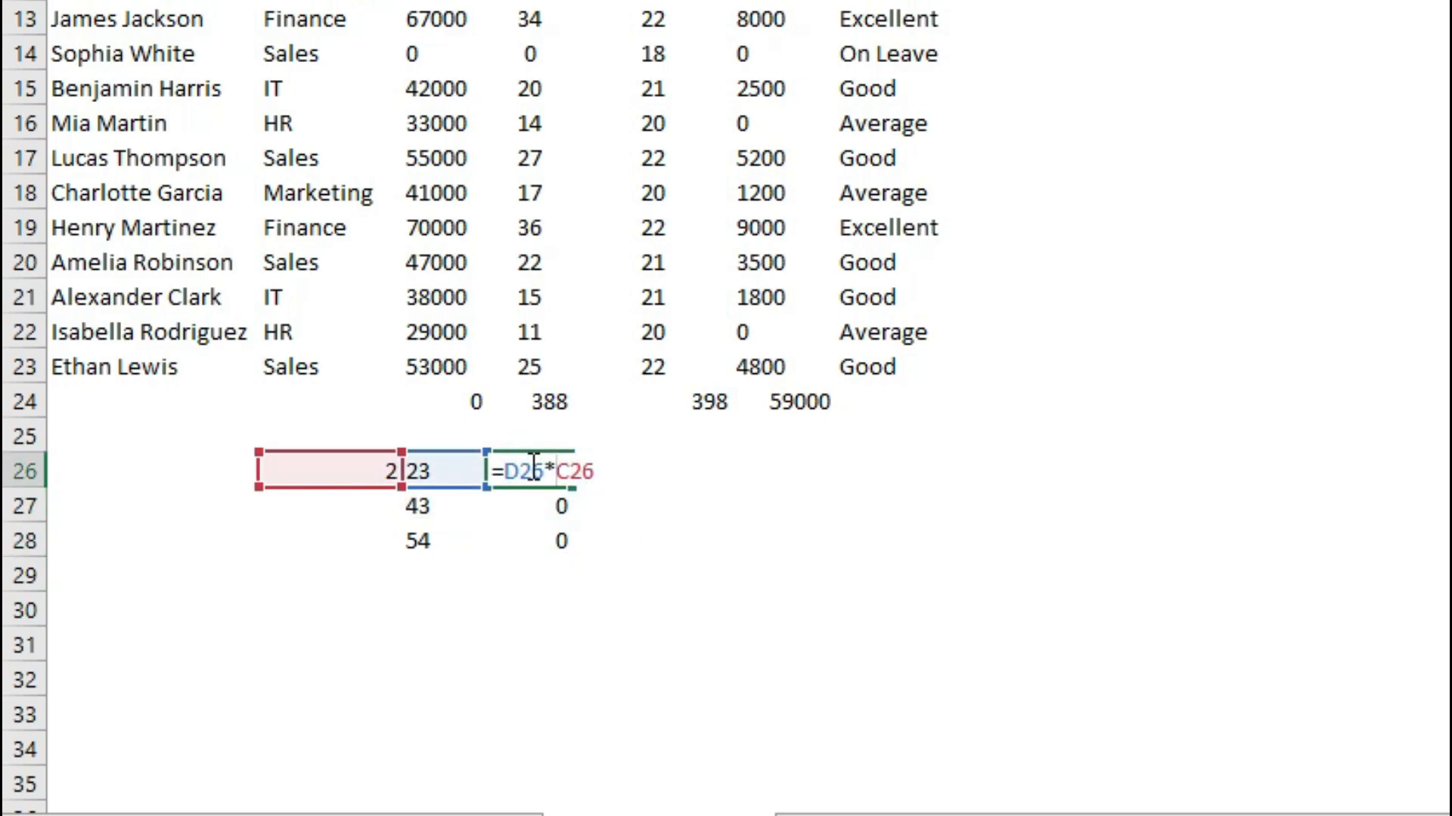
pyautogui.click(532, 471)
pyautogui.press('F4')
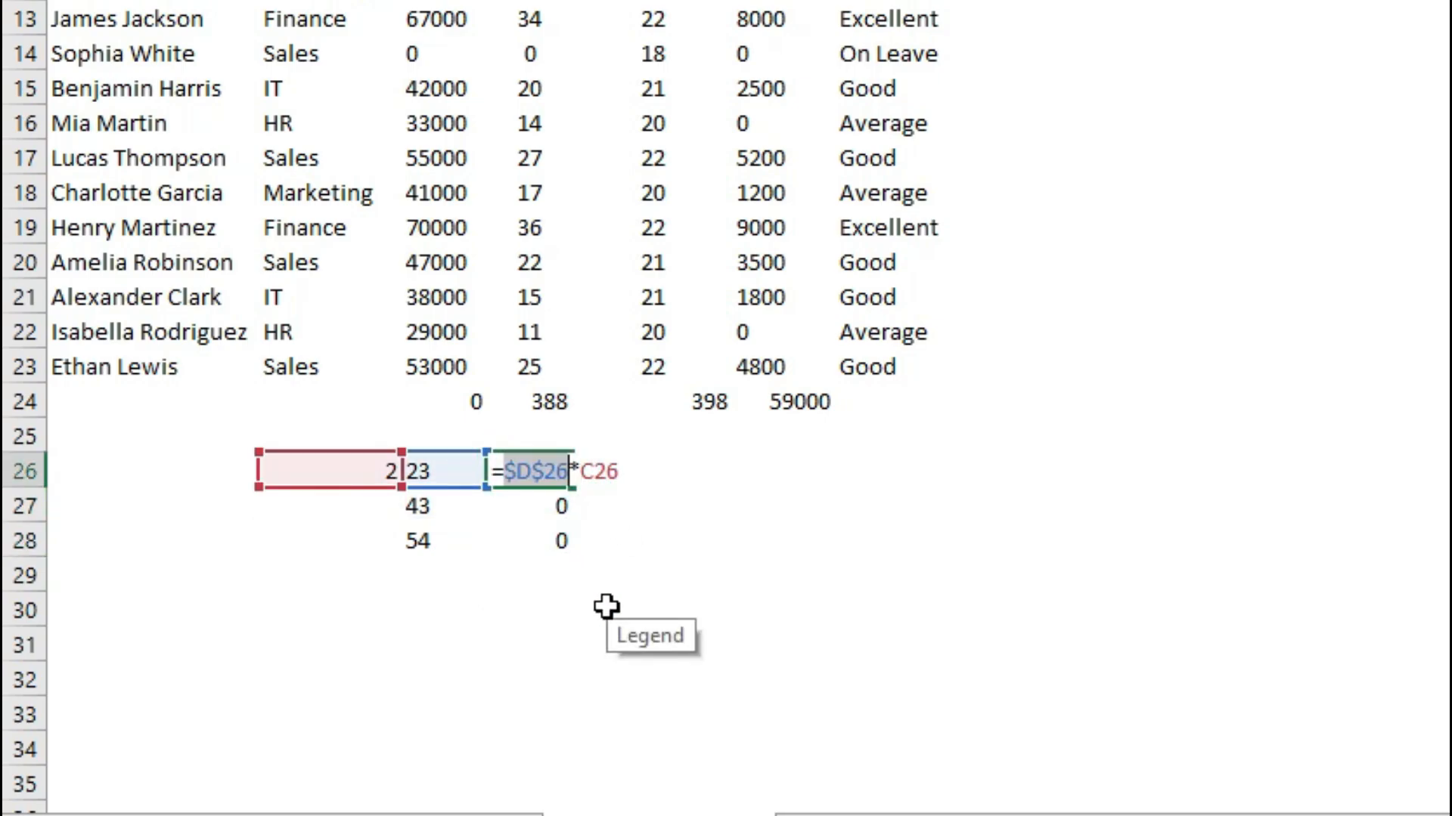
pyautogui.press('Return')
# Fill the formula with the absolute D26 reference from E26 down to E28 and reselect E26.
pyautogui.click(557, 464)
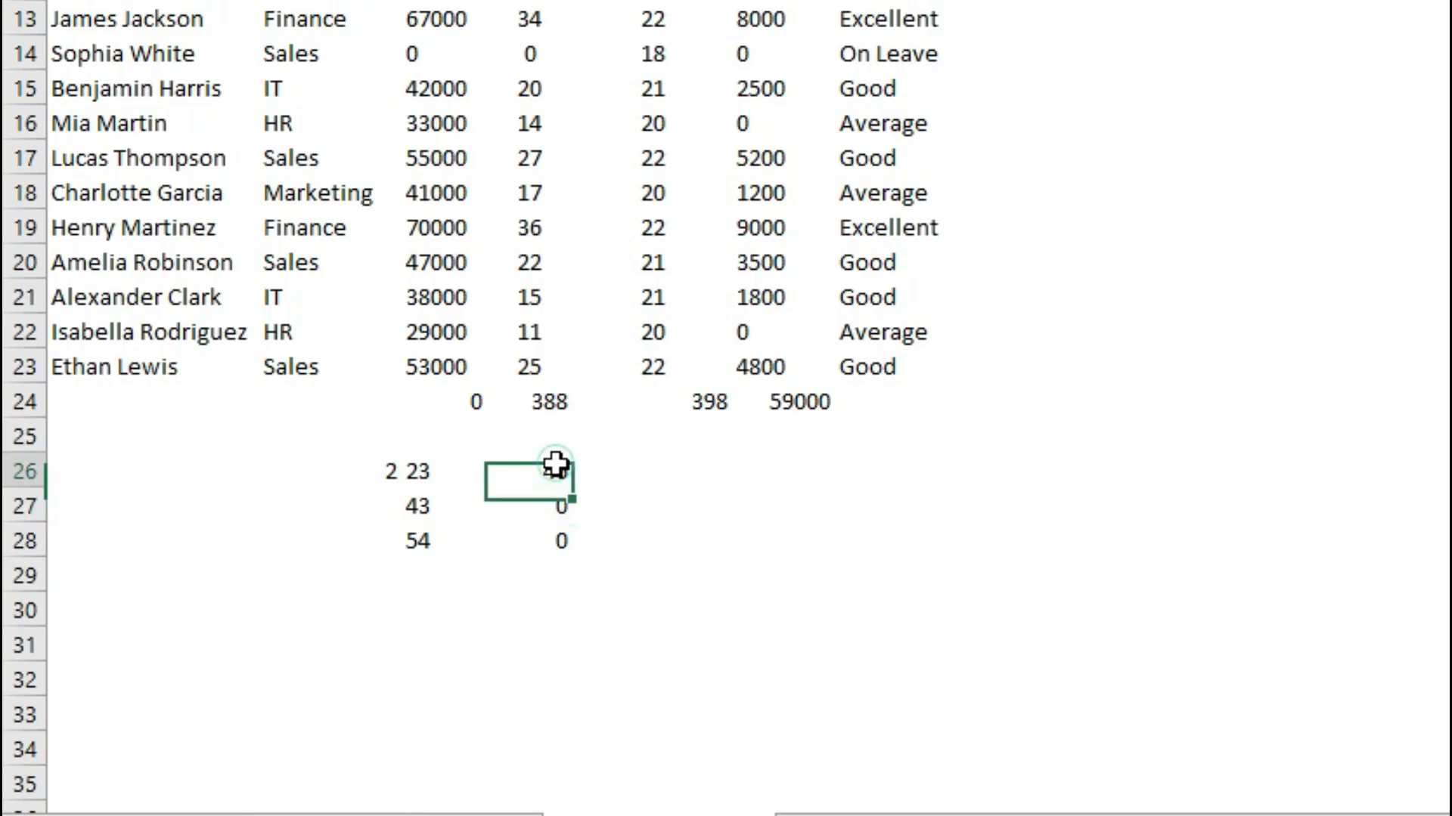
pyautogui.moveTo(572, 485); pyautogui.dragTo(571, 552)
pyautogui.click(557, 473)
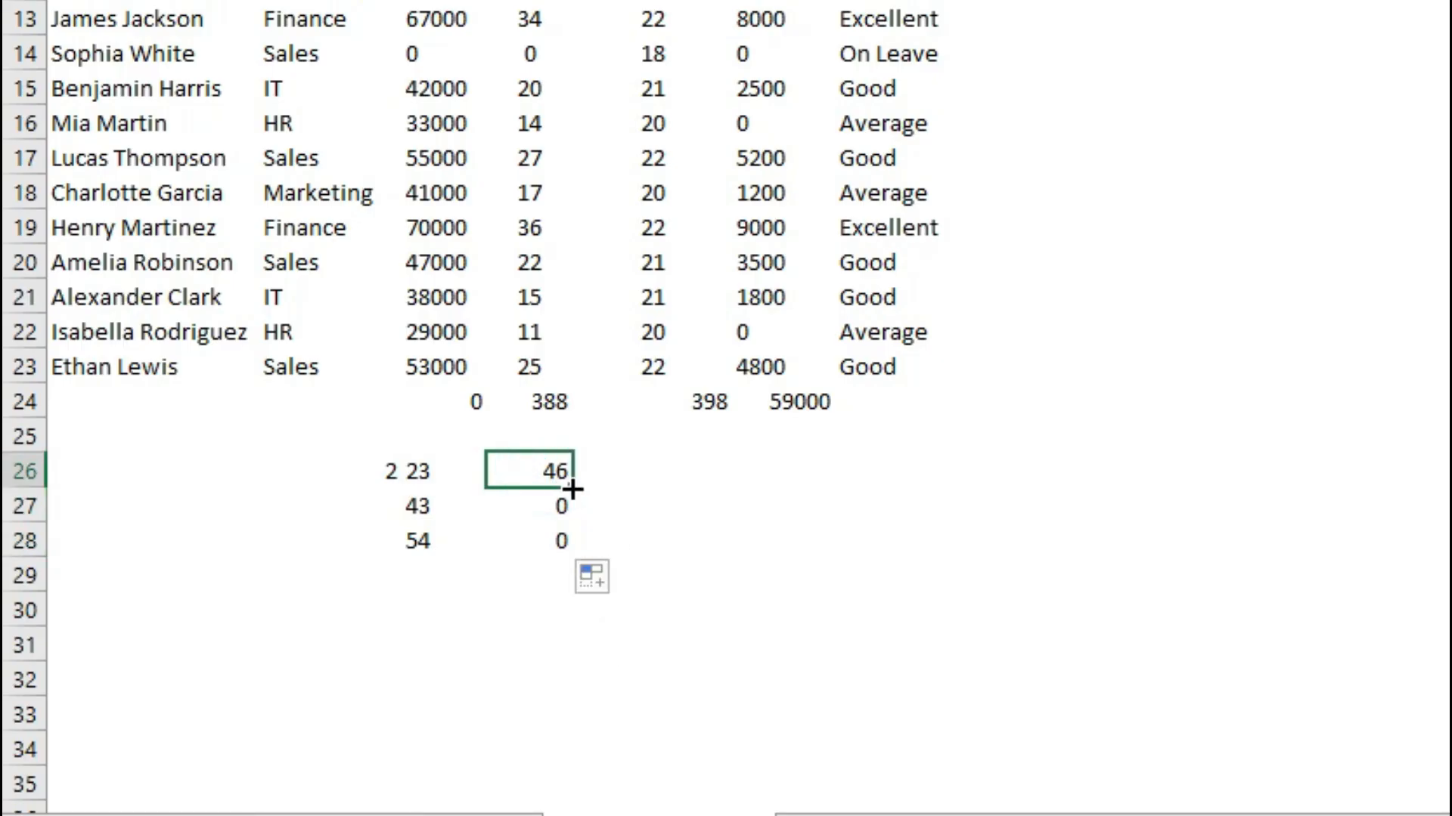
# Fill the =$D$26*C26 formula from E26 down to E28 again and inspect the copied references in E27.
pyautogui.moveTo(571, 488); pyautogui.dragTo(570, 552)
pyautogui.doubleClick(554, 505)
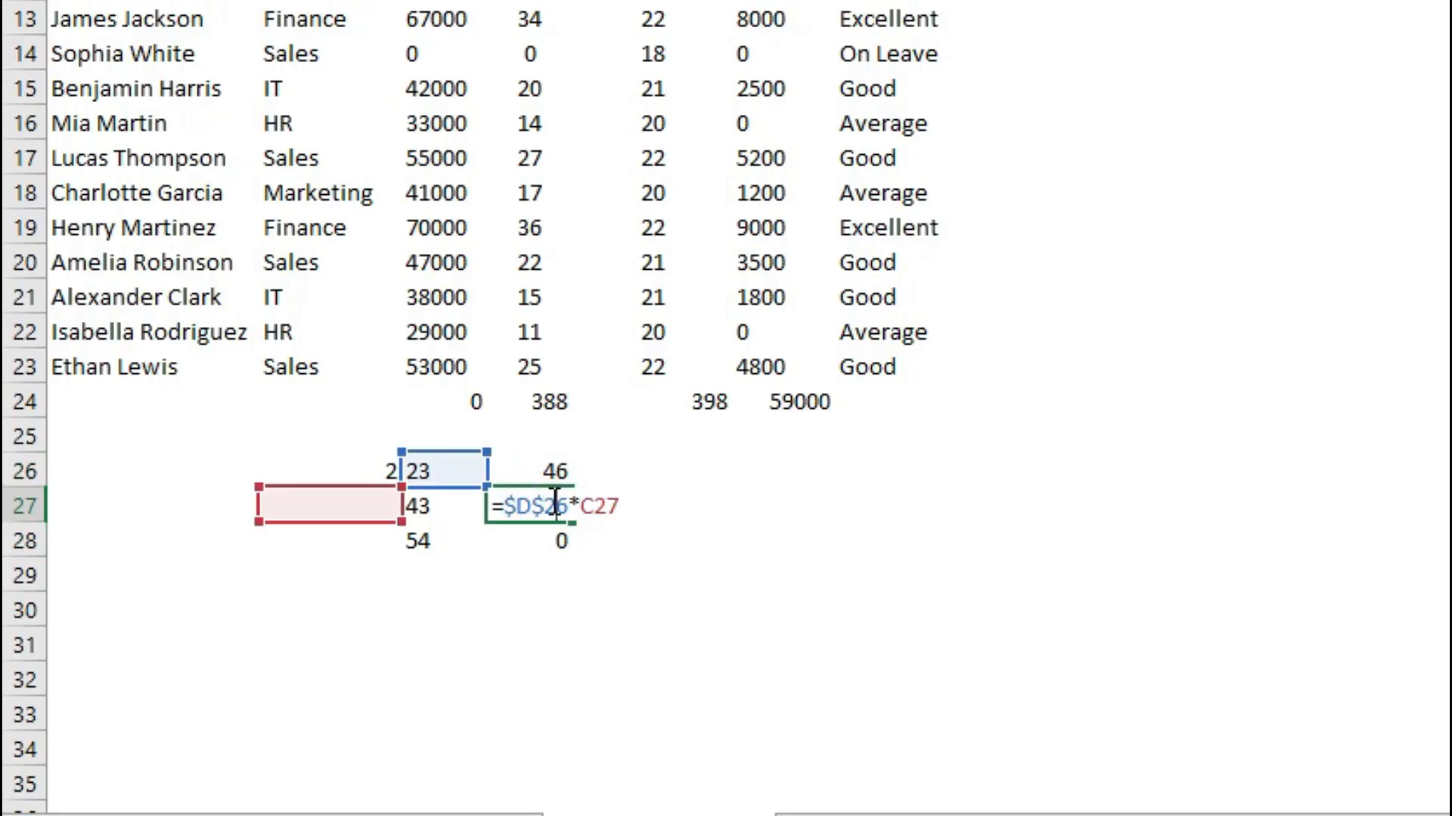
pyautogui.press('Return')
# Change the E26 formula to =D26*$C$26, making D26 relative and the multiplier reference C26 absolute.
pyautogui.doubleClick(557, 473)
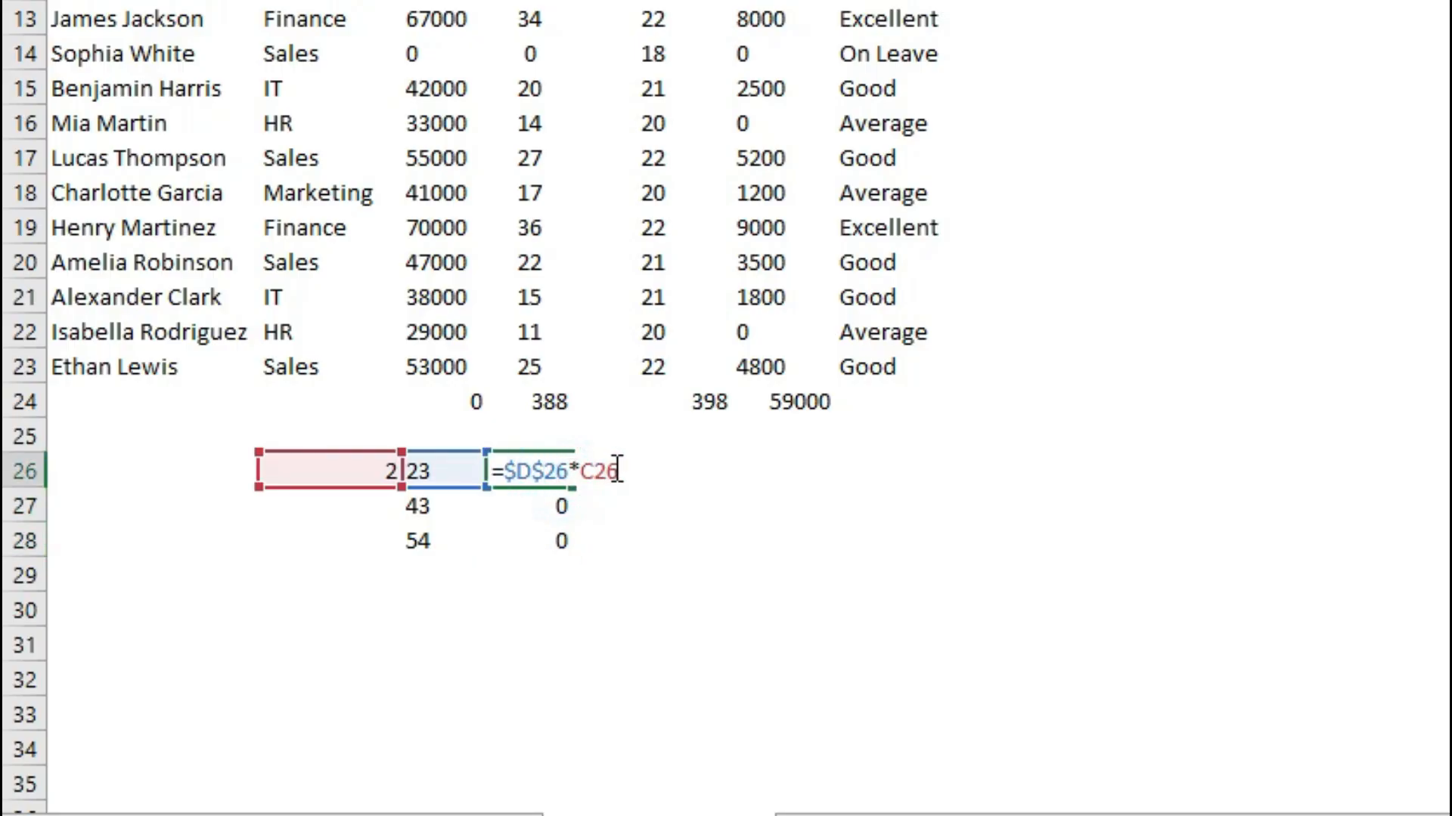
pyautogui.click(617, 470)
pyautogui.click(568, 470)
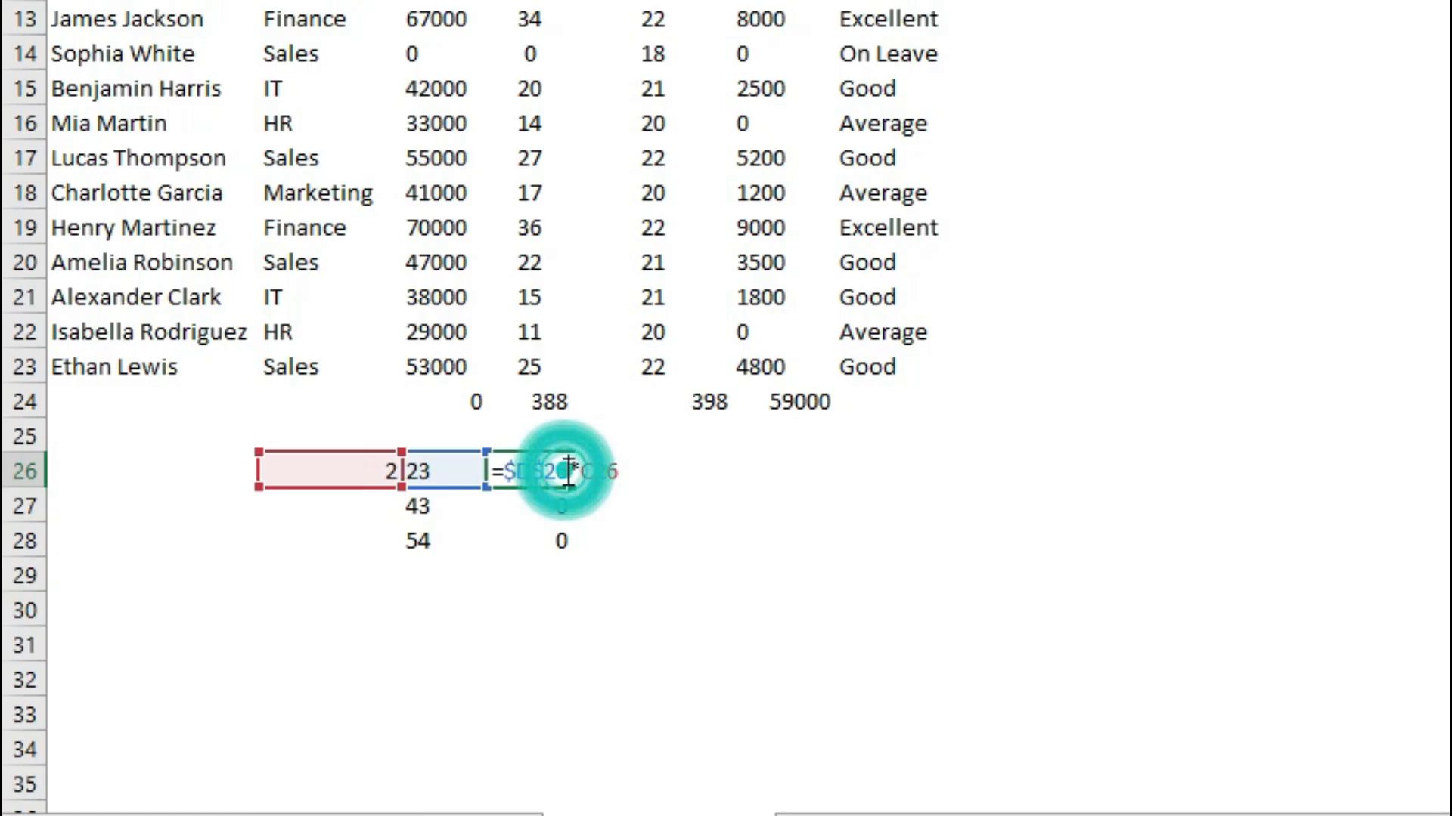
pyautogui.press('F4')
pyautogui.press('F4')
pyautogui.press('F4')
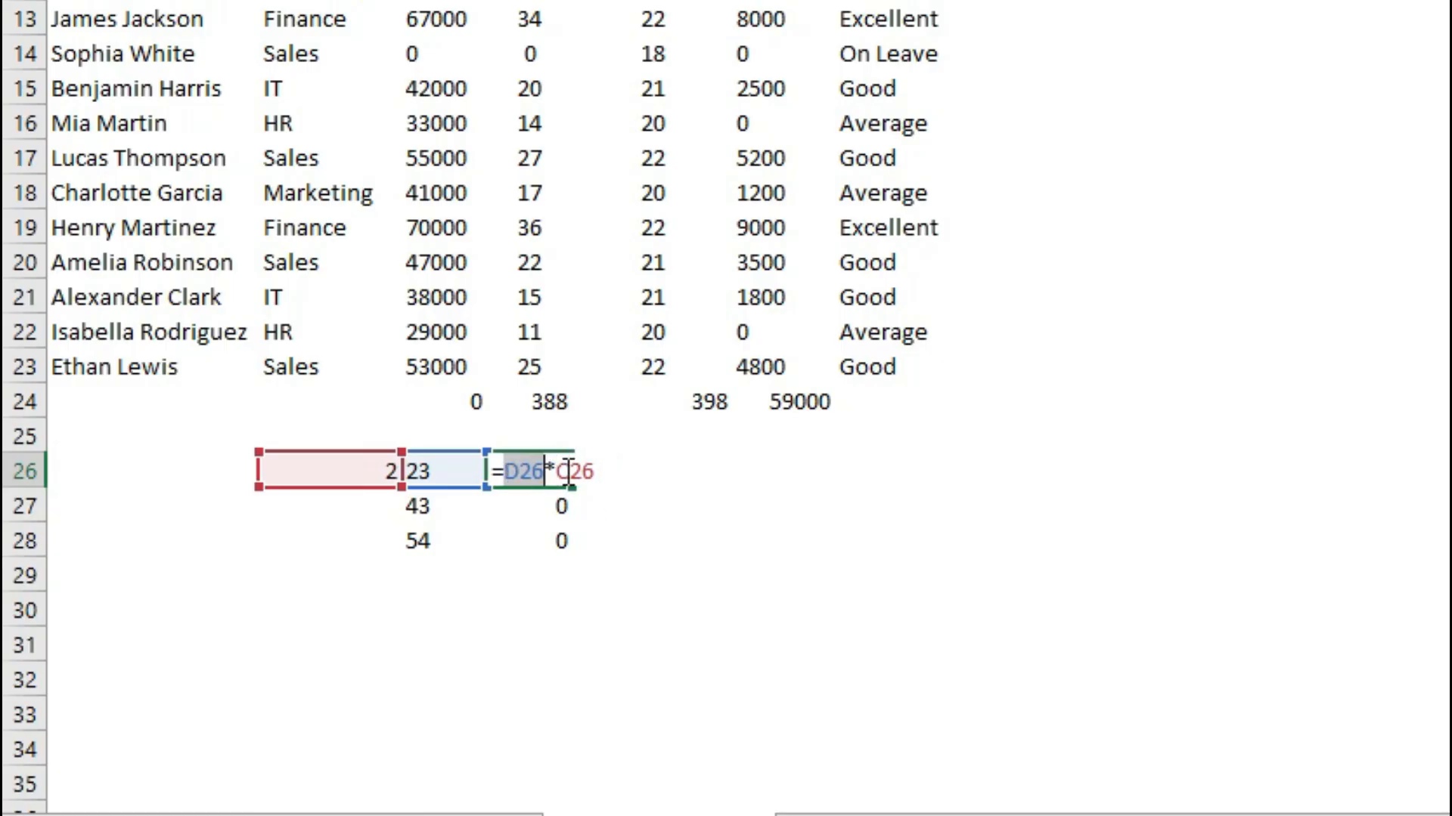
pyautogui.click(593, 469)
pyautogui.press('F4')
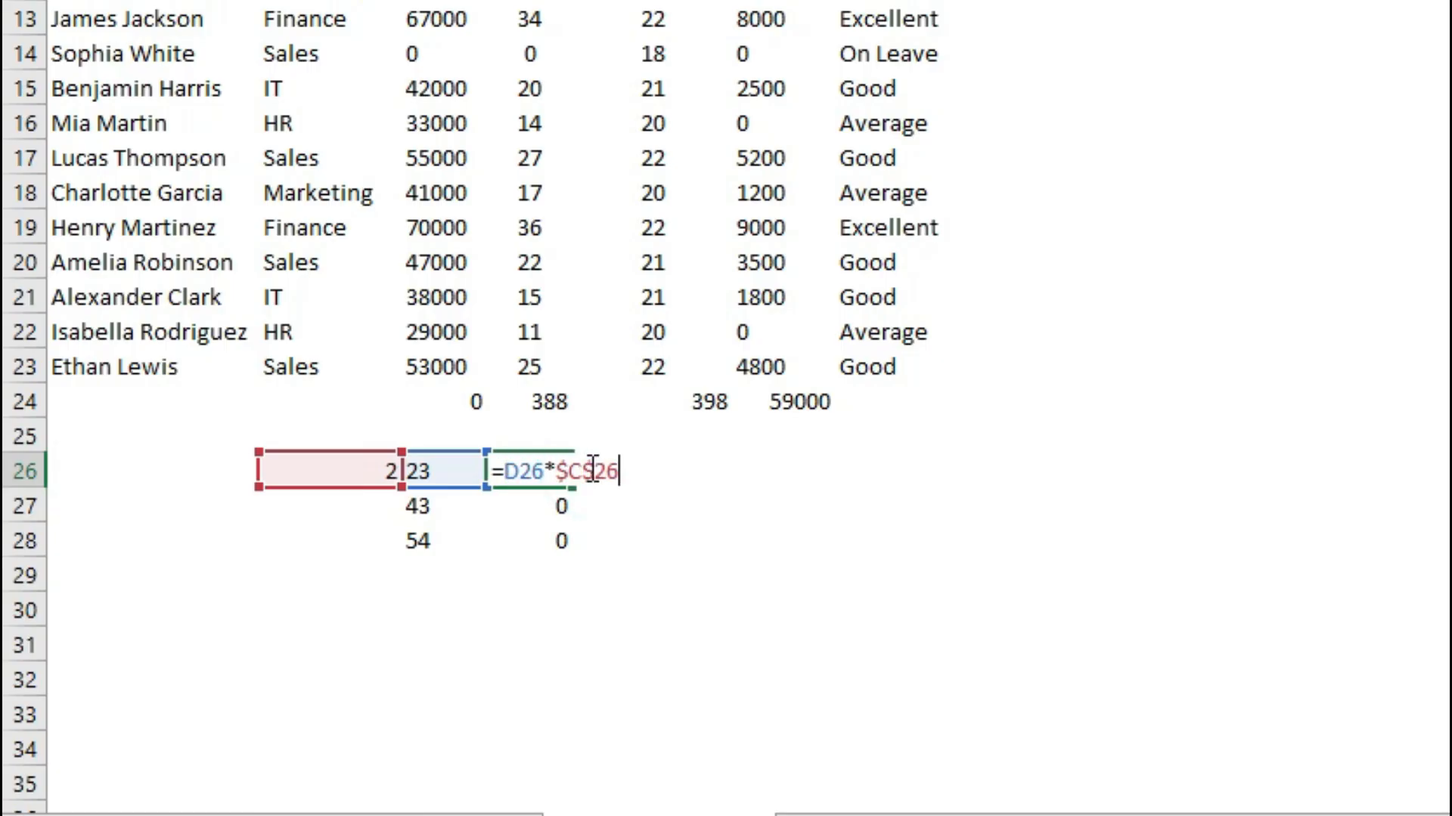
pyautogui.press('Return')
# Fill the E26 formula with the absolute C26 reference down to E28 and check the results against the multiplier and sample numbers.
pyautogui.click(557, 473)
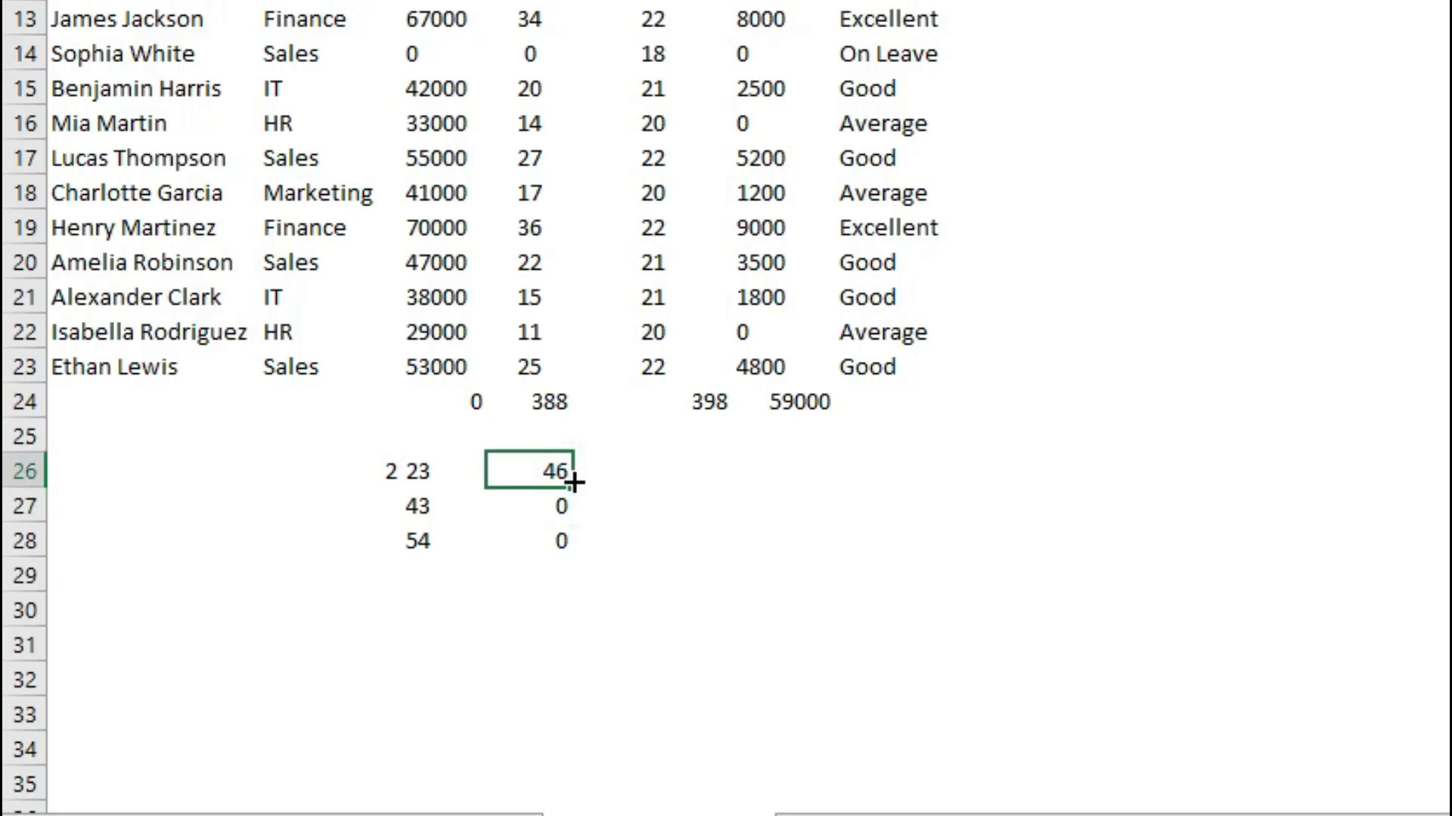
pyautogui.moveTo(572, 487); pyautogui.dragTo(570, 545)
pyautogui.click(715, 506)
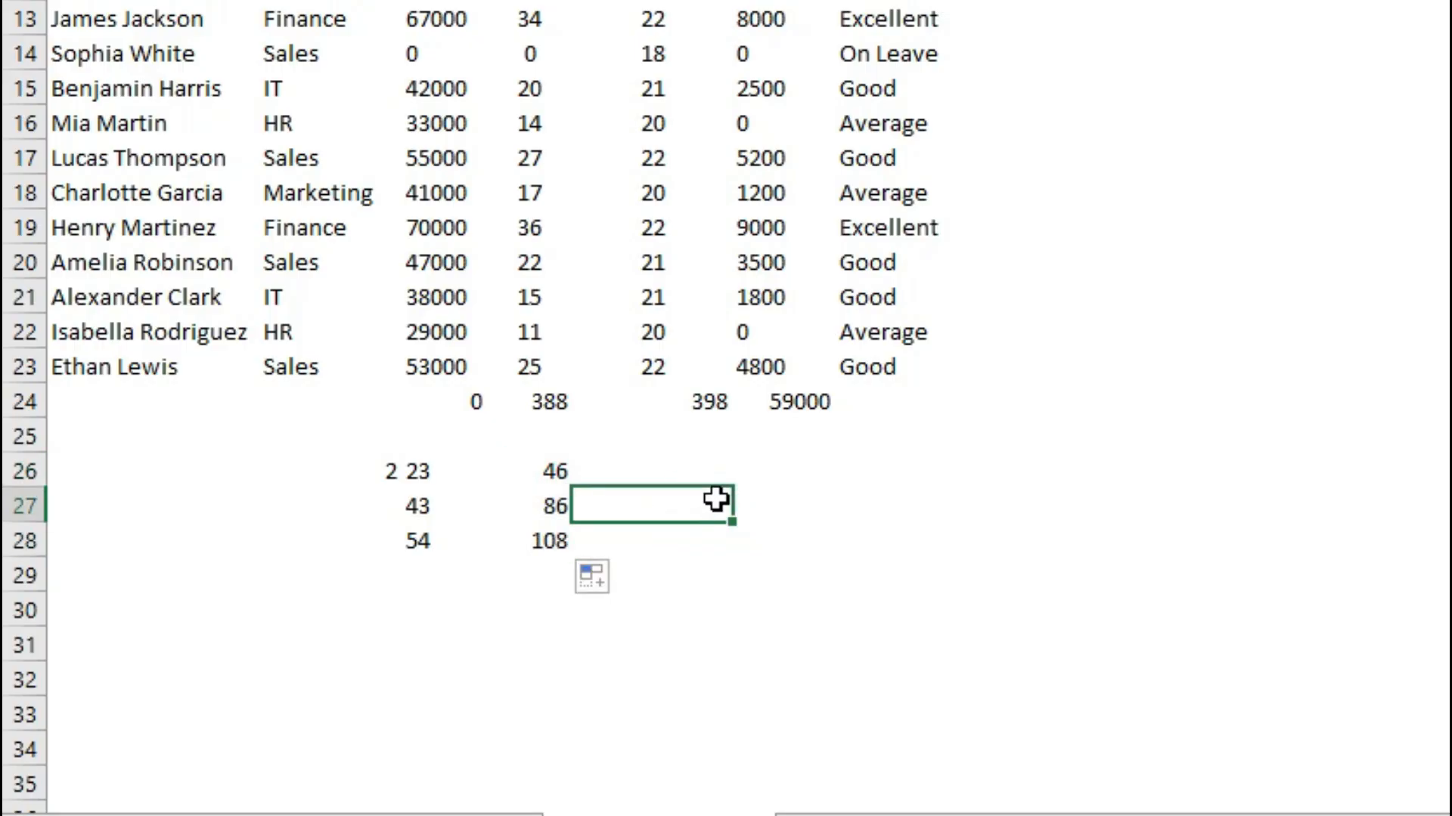
pyautogui.click(535, 545)
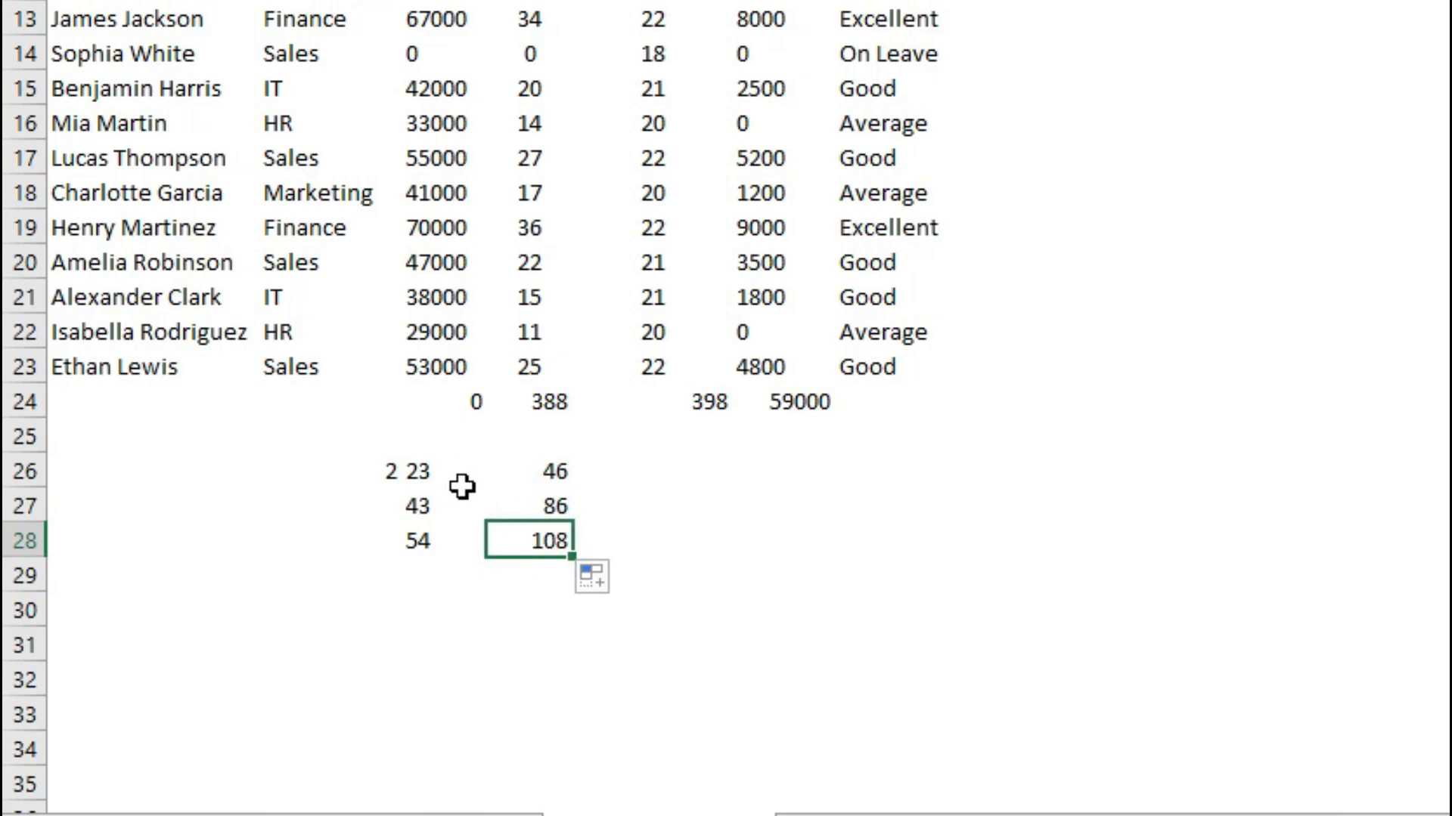
pyautogui.click(389, 470)
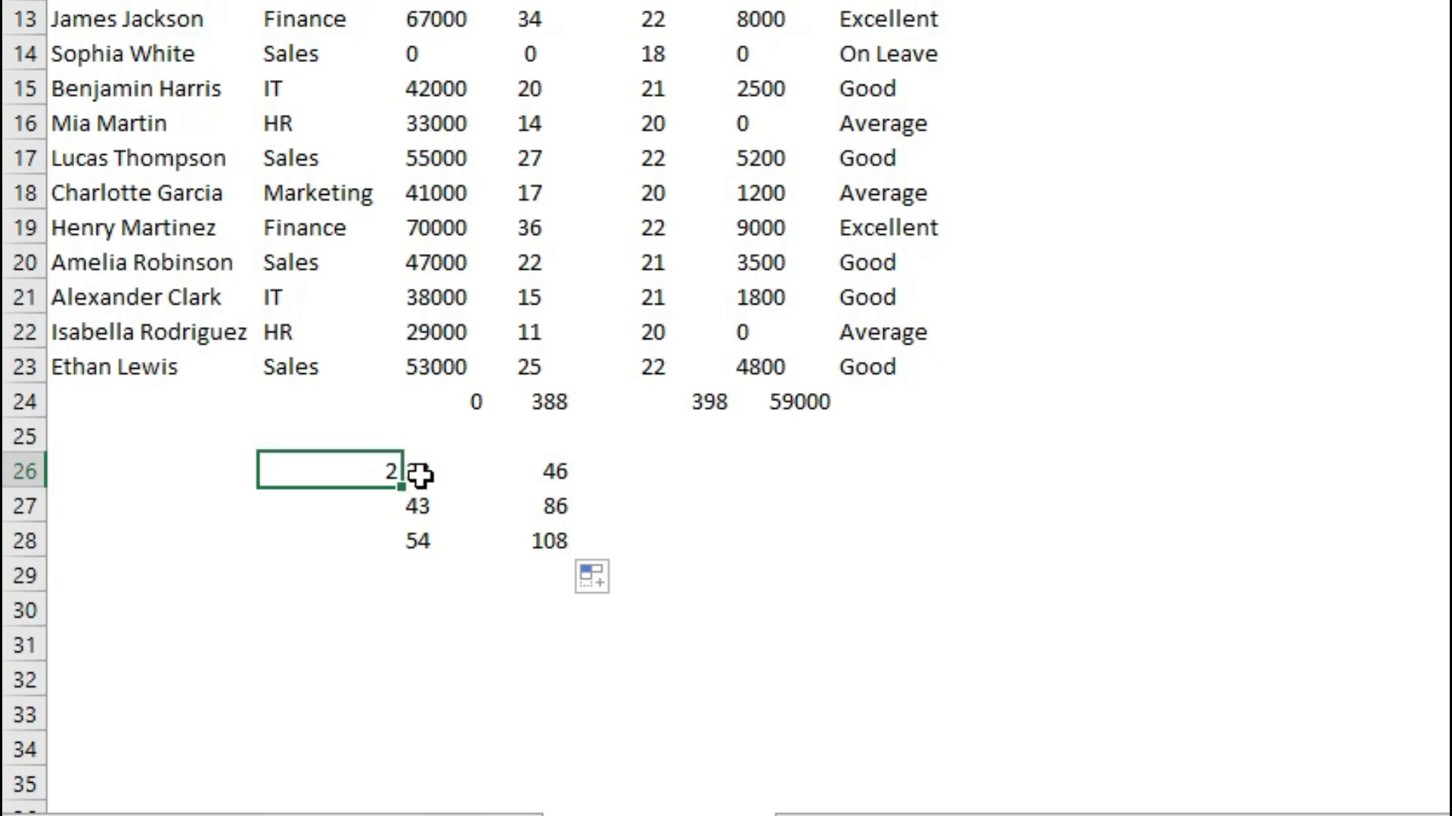
pyautogui.click(420, 472)
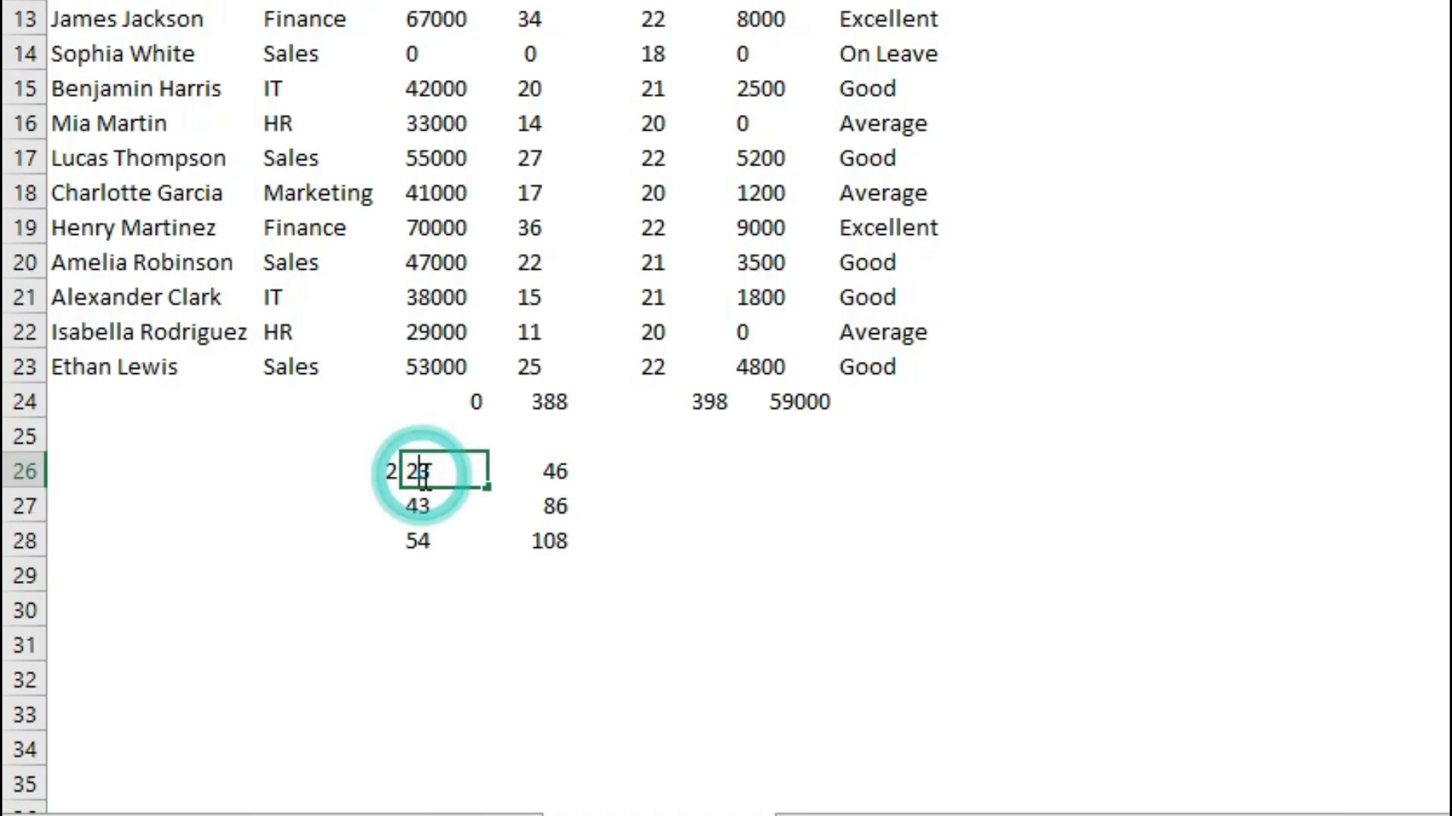
pyautogui.click(479, 549)
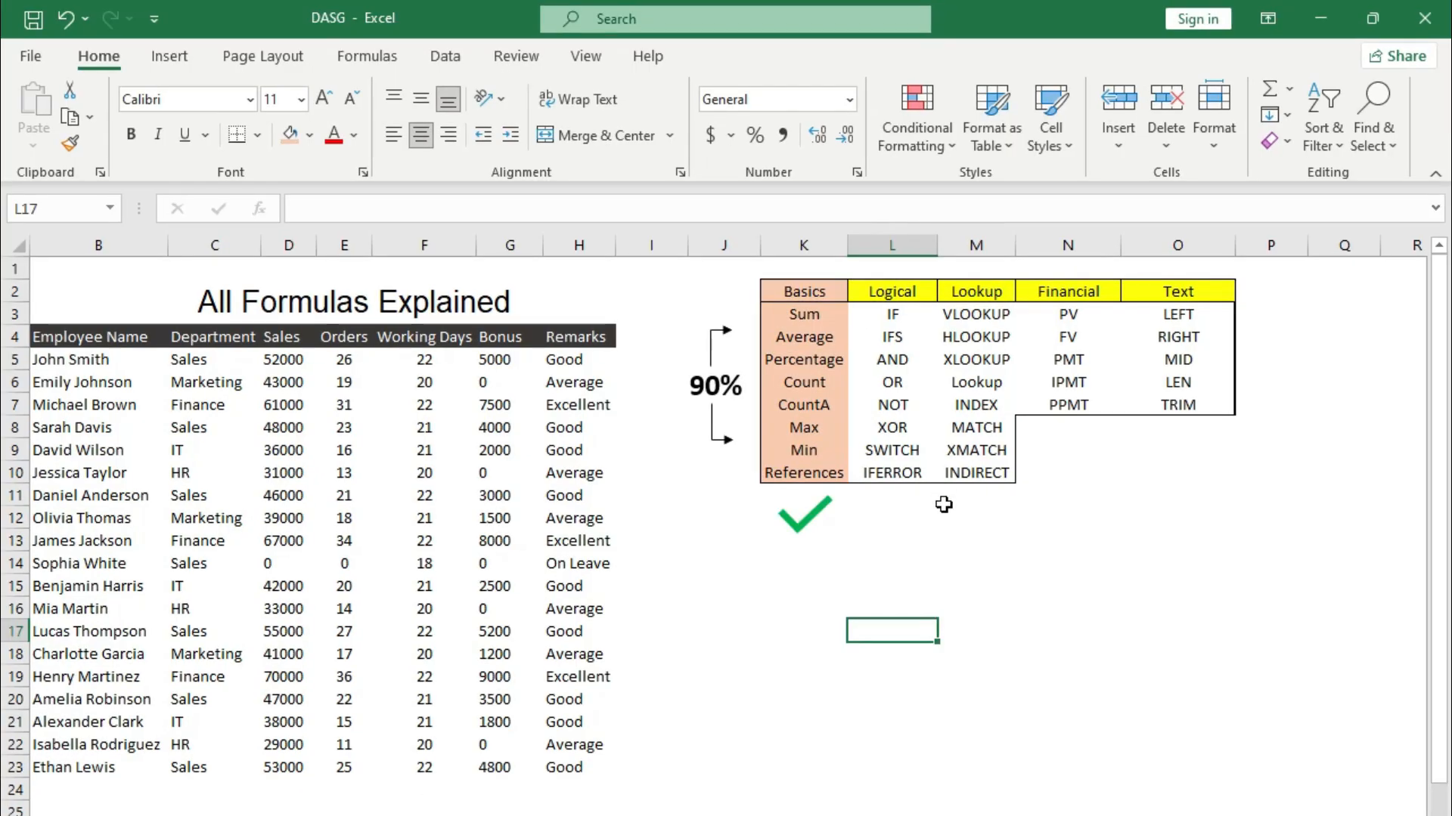
# Point out the Logical functions in the formula overview, from the heading down to SWITCH.
pyautogui.click(944, 537)
pyautogui.moveTo(891, 292); pyautogui.dragTo(911, 453)
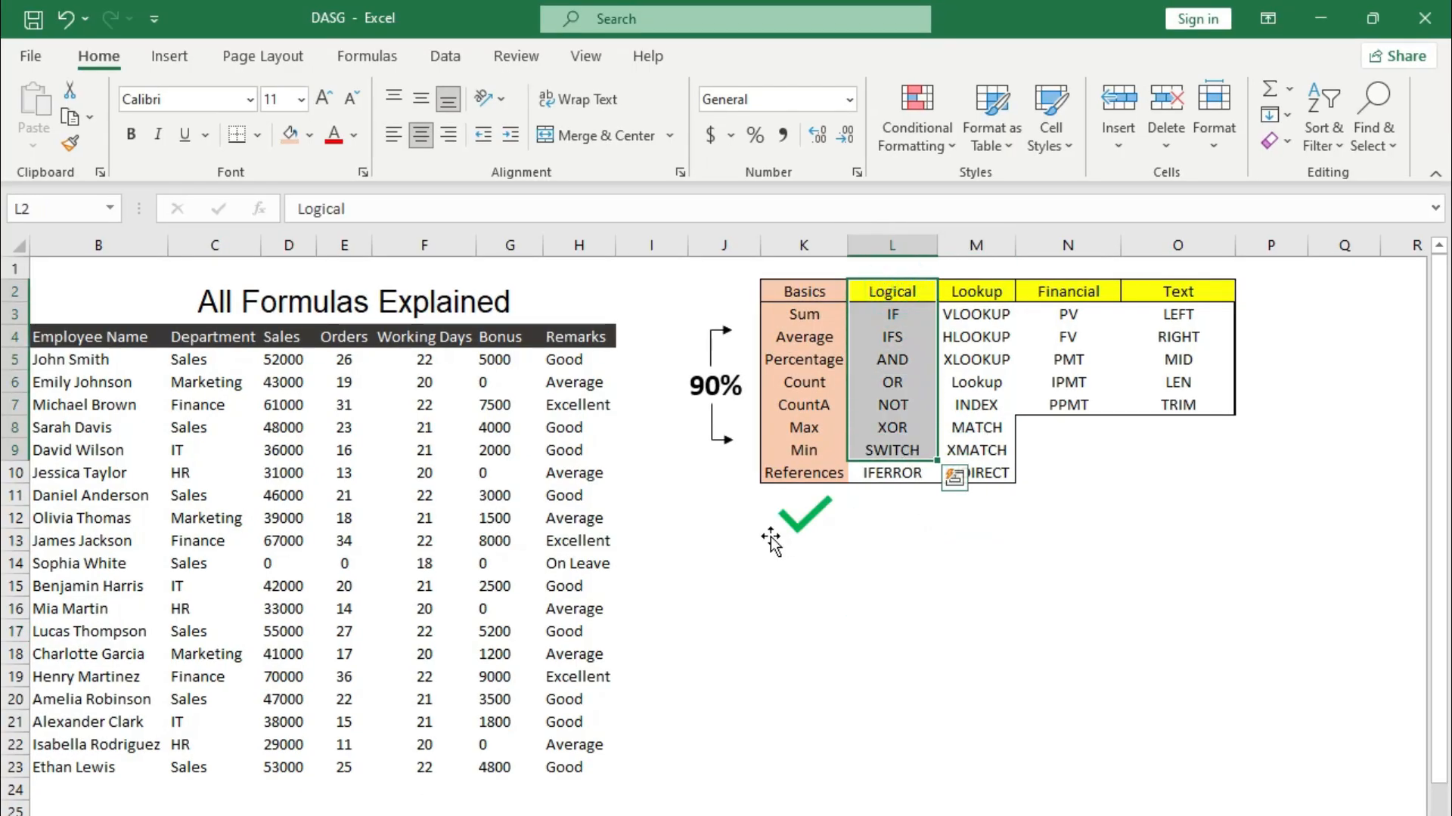
pyautogui.click(866, 520)
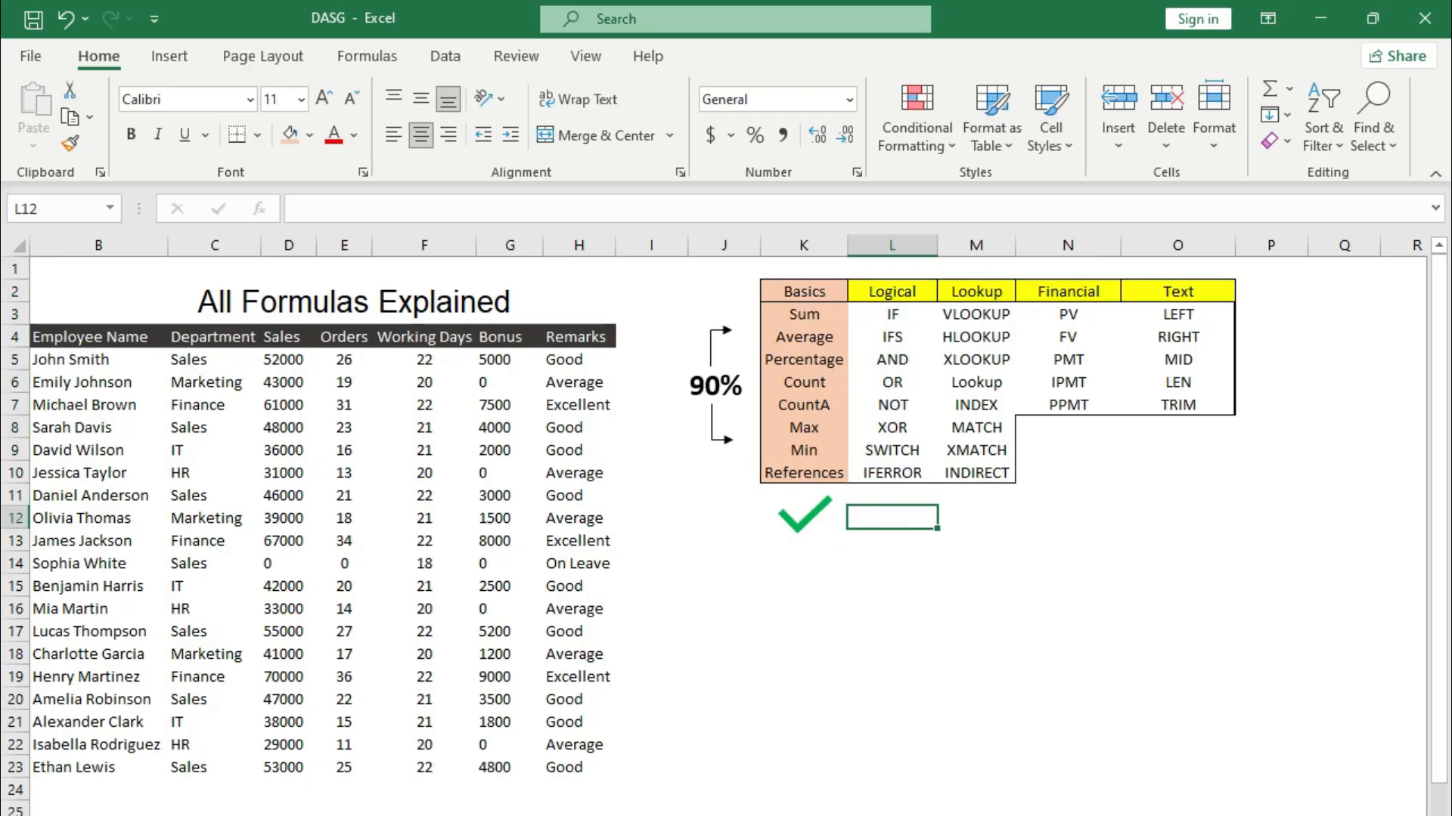
# Sum the Sales column in D24 with AutoSum and make the total bold.
pyautogui.hscroll(-1, 726, 503)
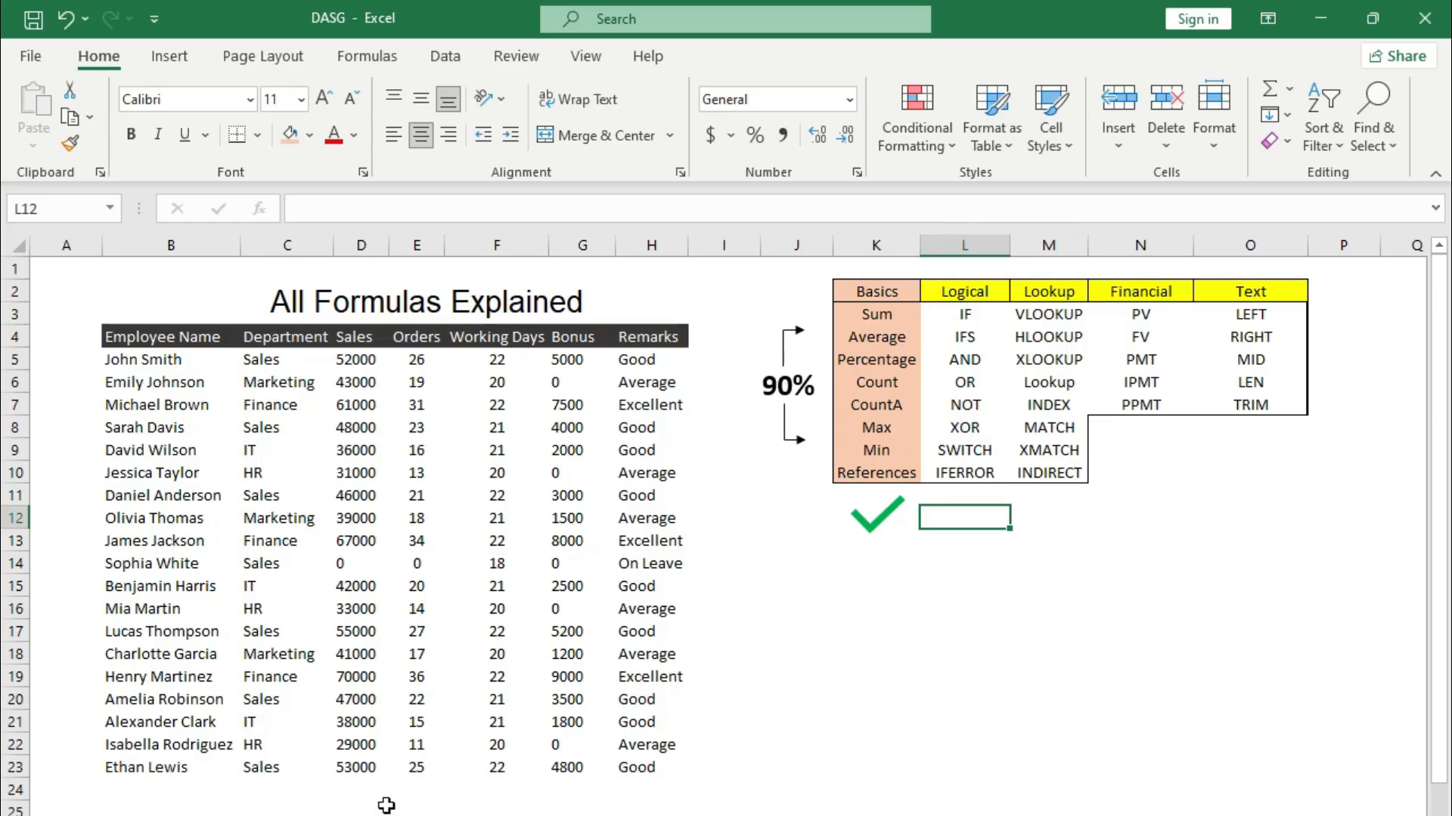
pyautogui.click(349, 791)
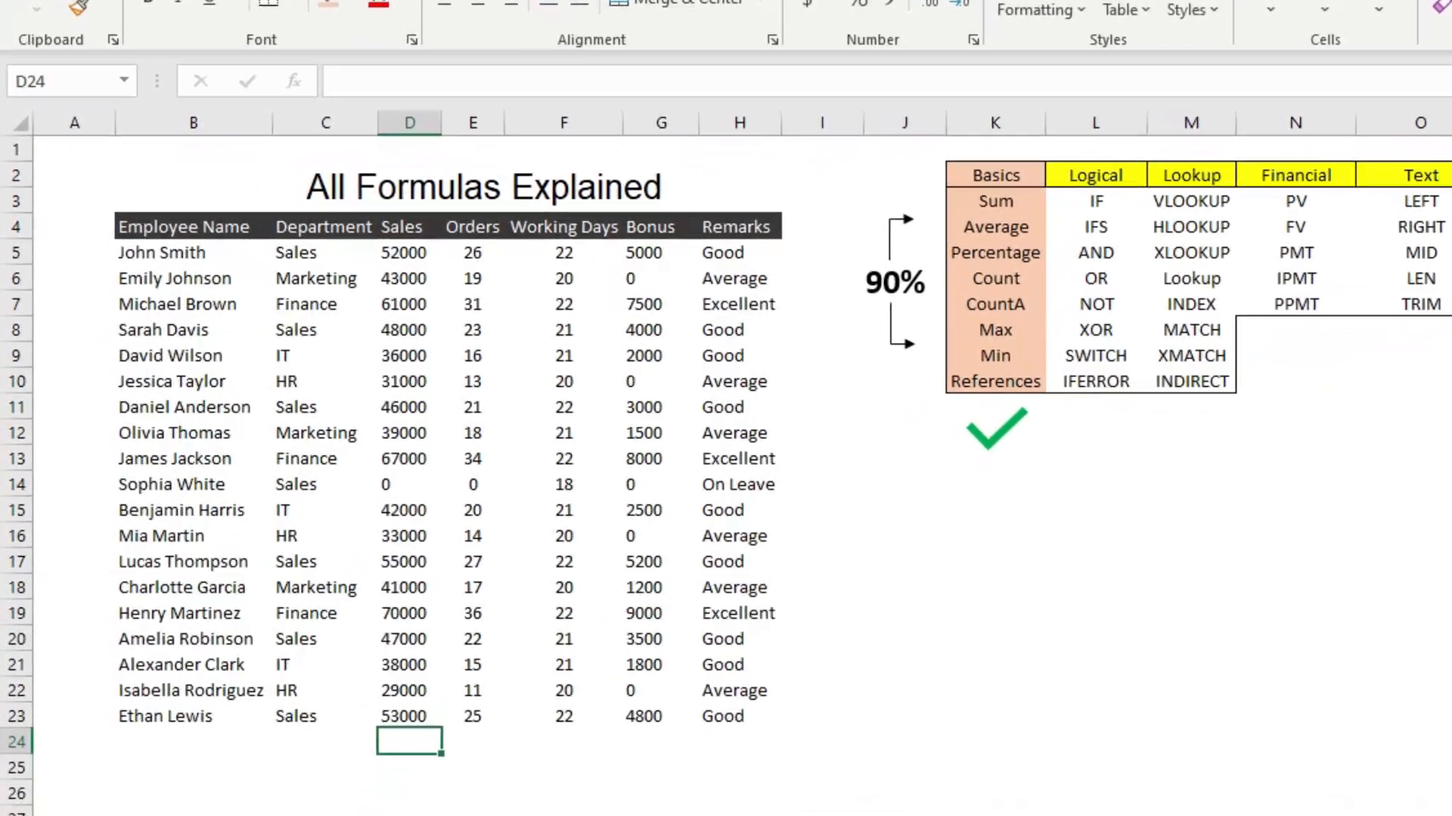
pyautogui.hotkey('alt', '=')
pyautogui.press('Return')
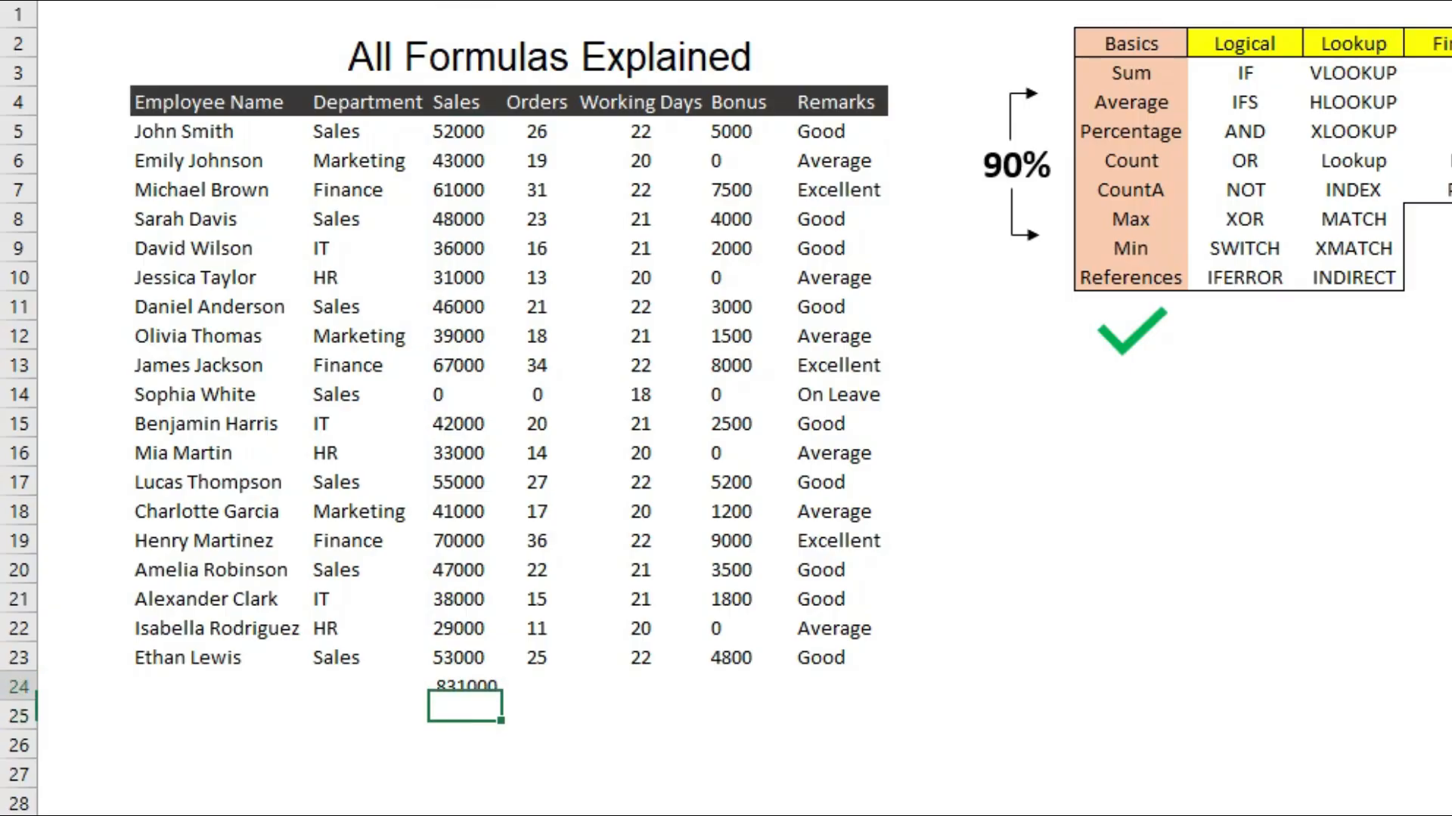
pyautogui.press('Up')
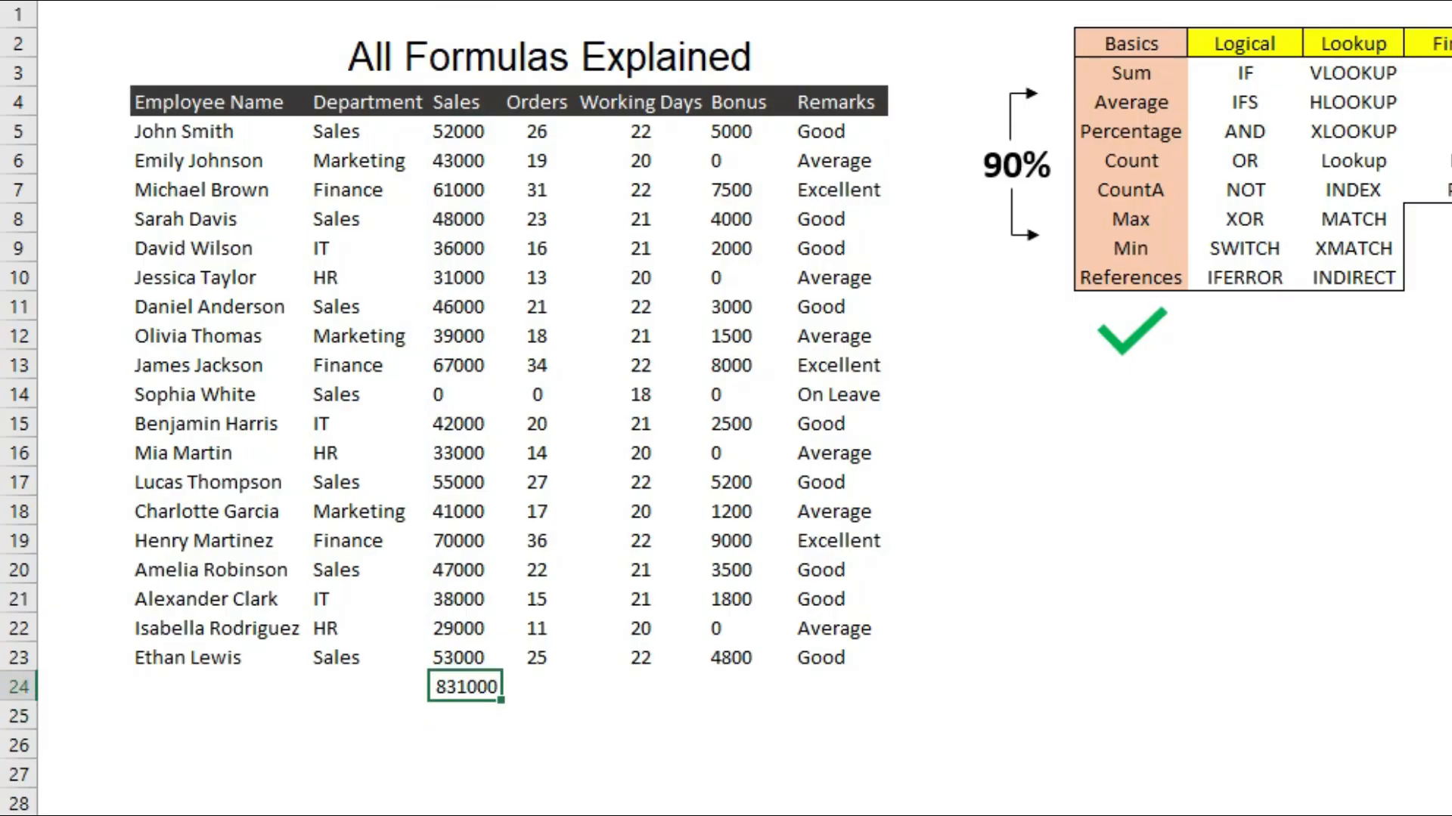
pyautogui.hotkey('ctrl', 'b')
# Enter =IF(D24>500000,"Accept","Reject") in D25 to evaluate the Sales total.
pyautogui.press('Down')
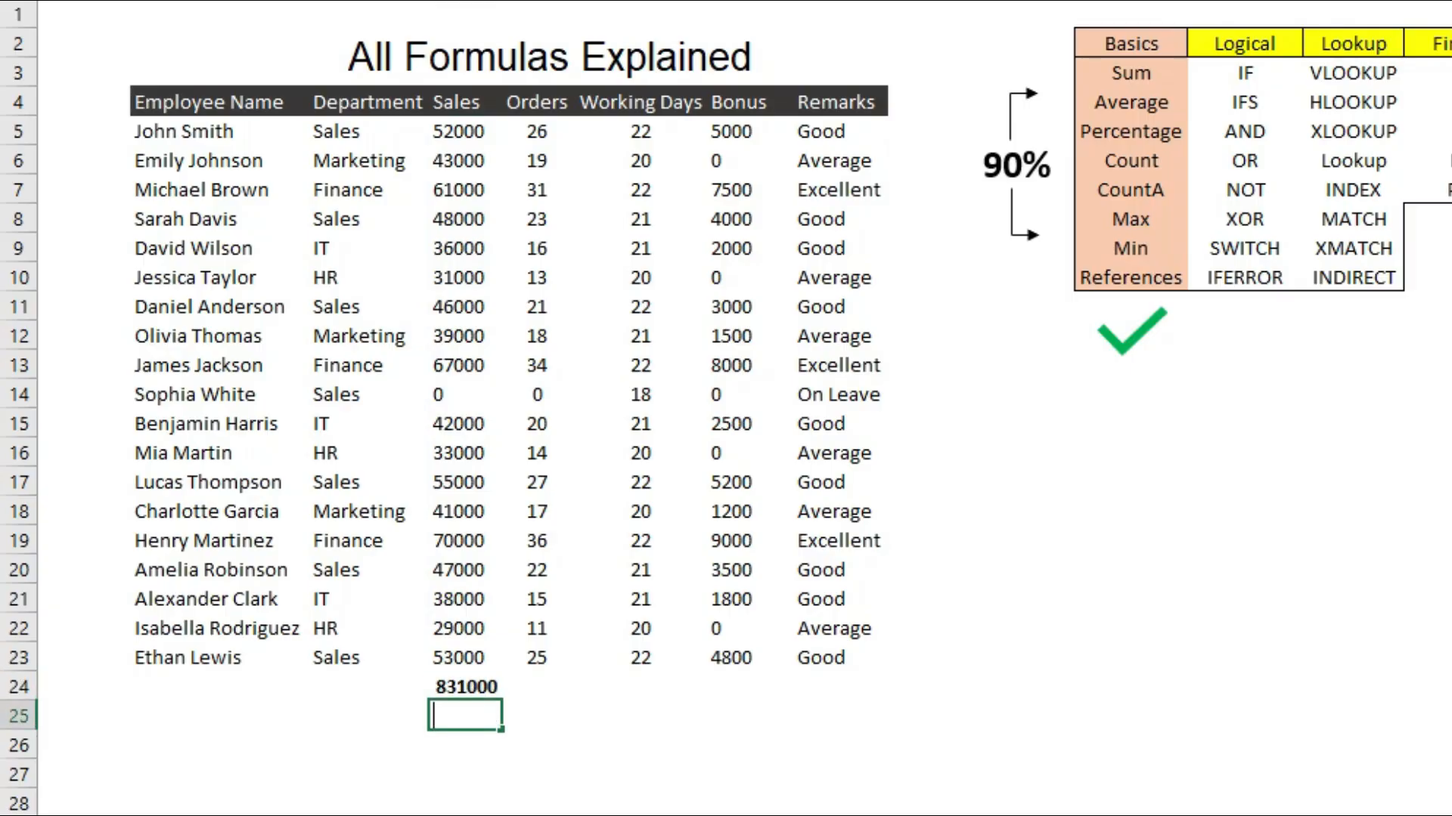
pyautogui.write('=if')
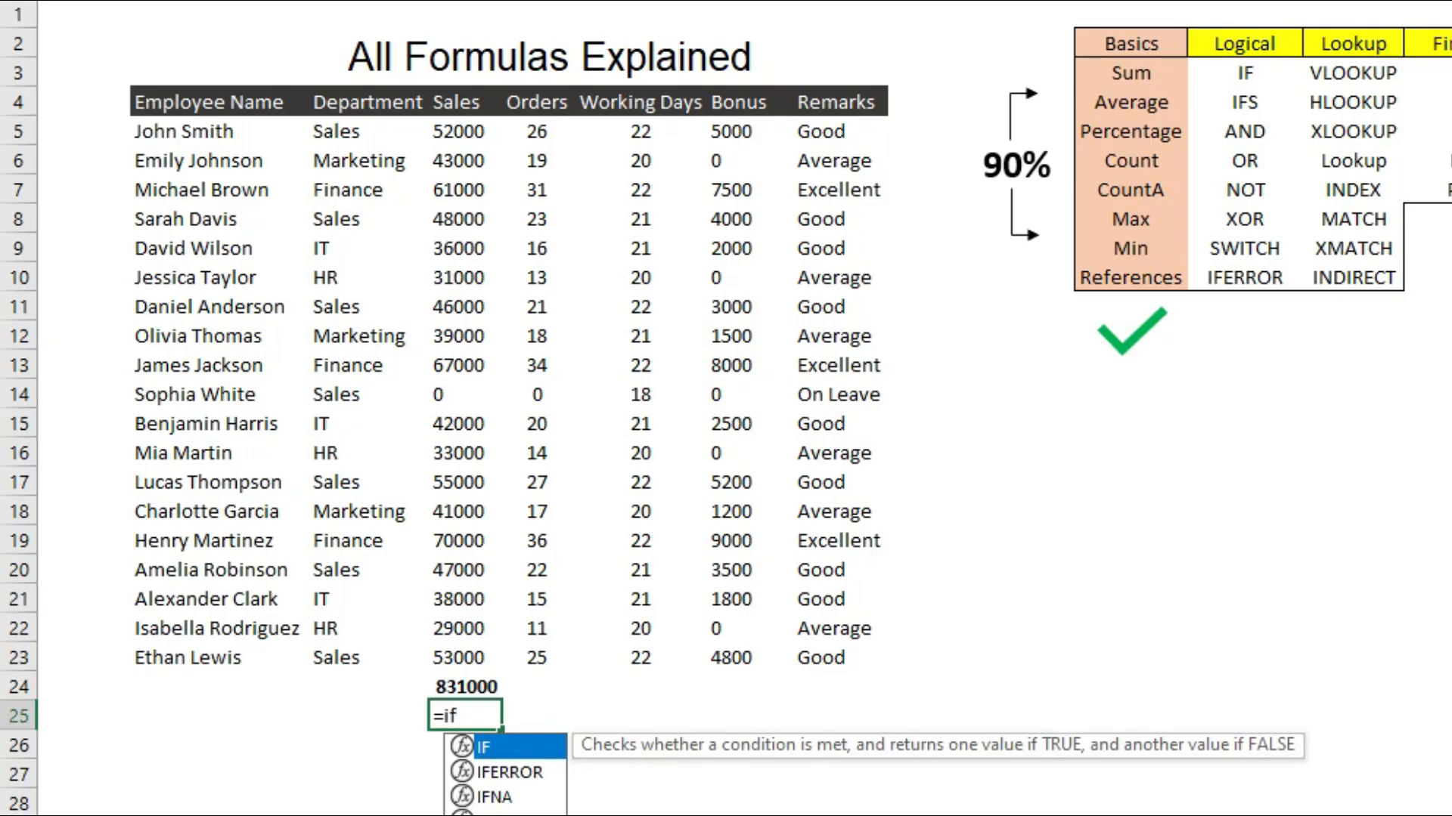
pyautogui.write('(')
pyautogui.press('Up')
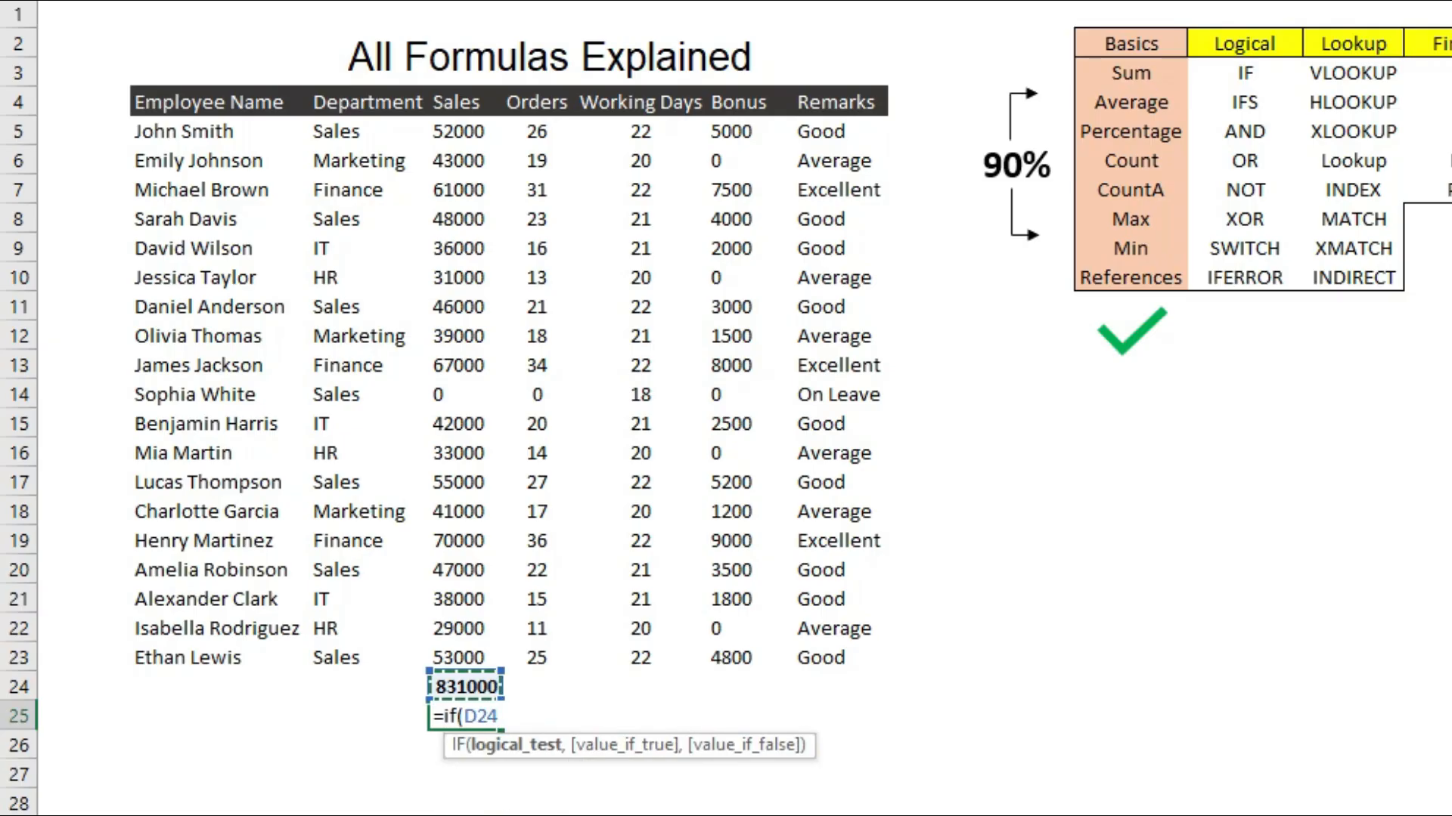
pyautogui.write('>')
pyautogui.write('50000')
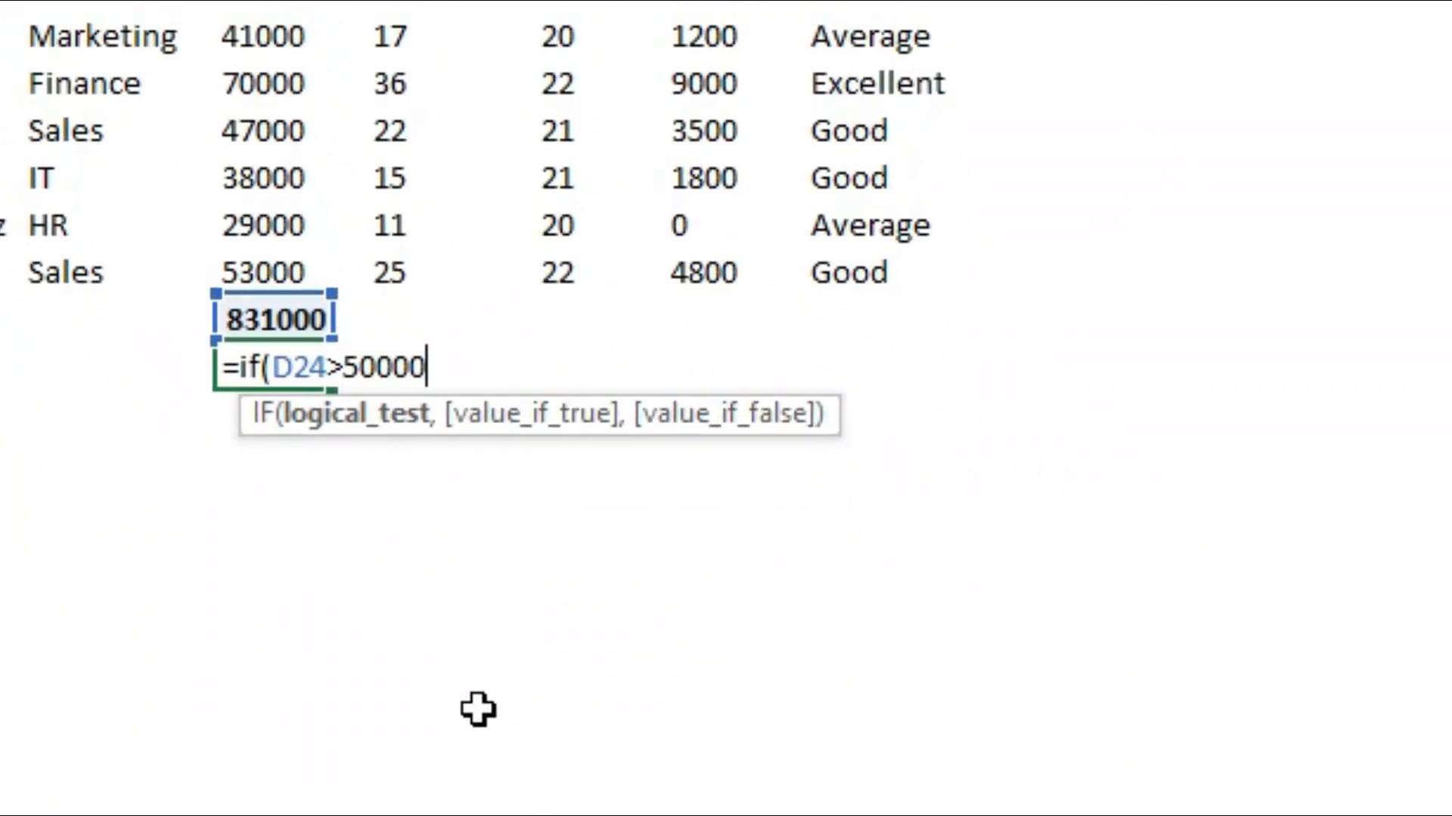
pyautogui.write('0,')
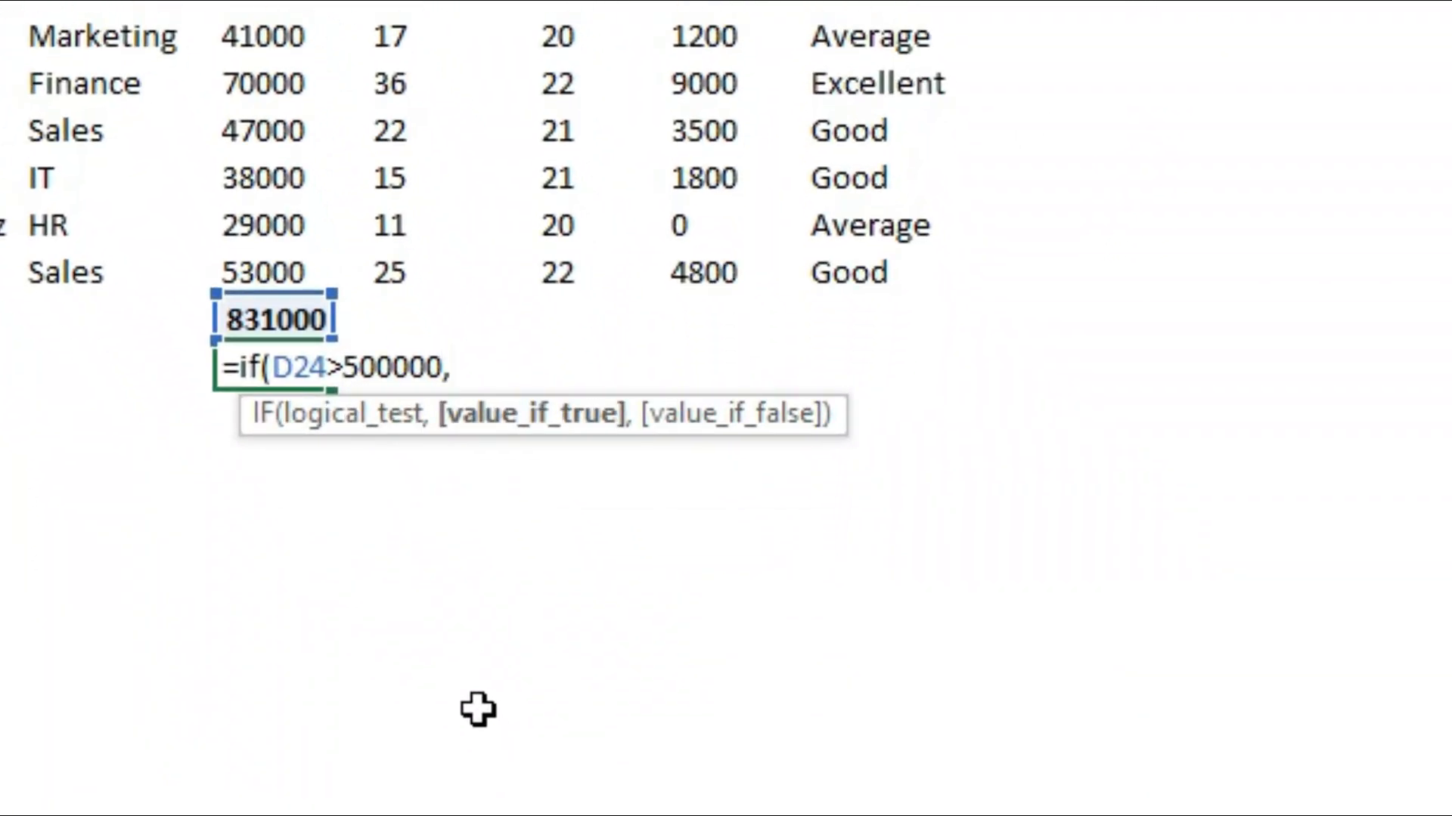
pyautogui.write('"')
pyautogui.write('Accept')
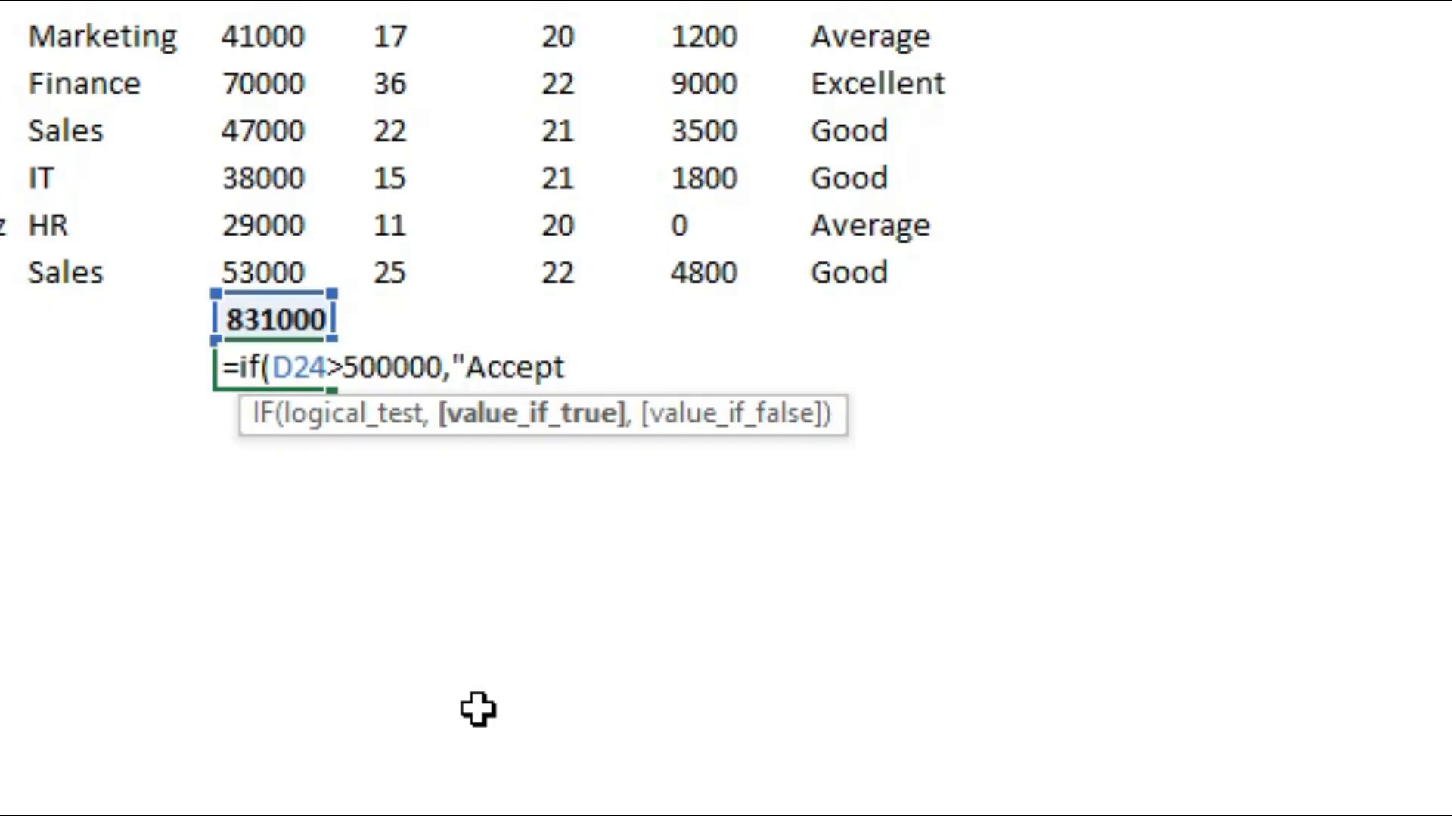
pyautogui.write('","Reje')
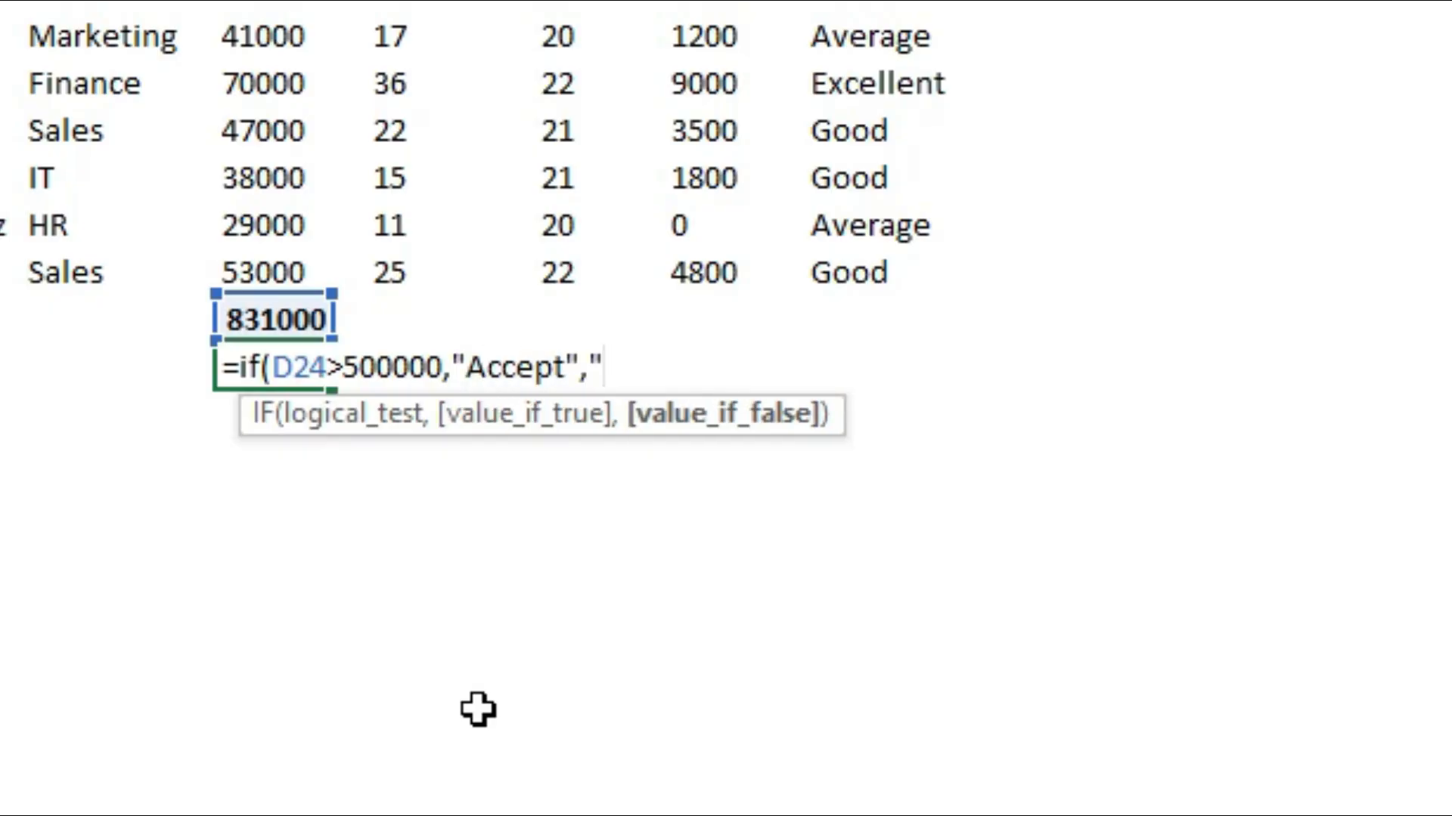
pyautogui.write('t")')
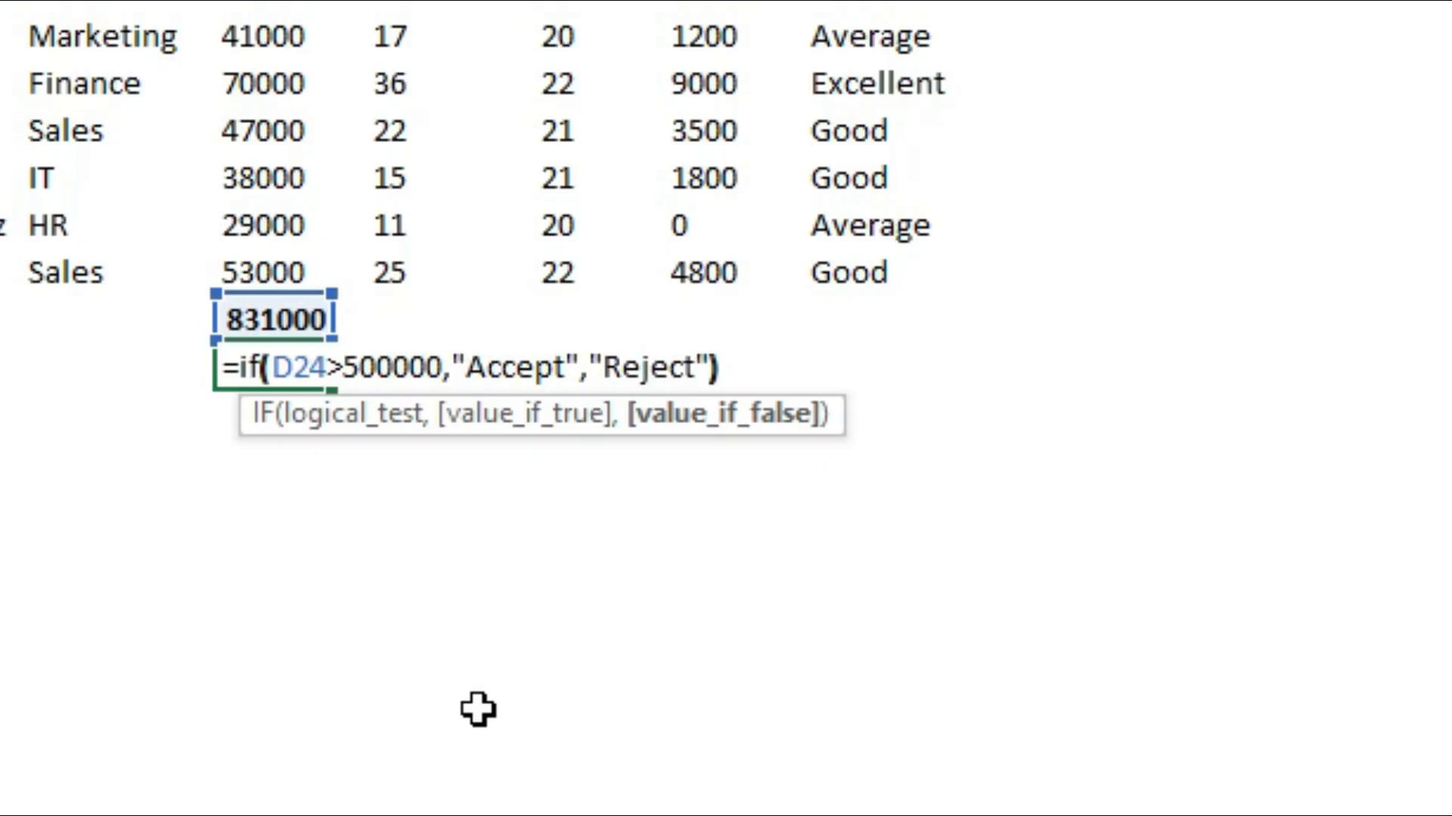
pyautogui.press('Return')
pyautogui.press('Return')
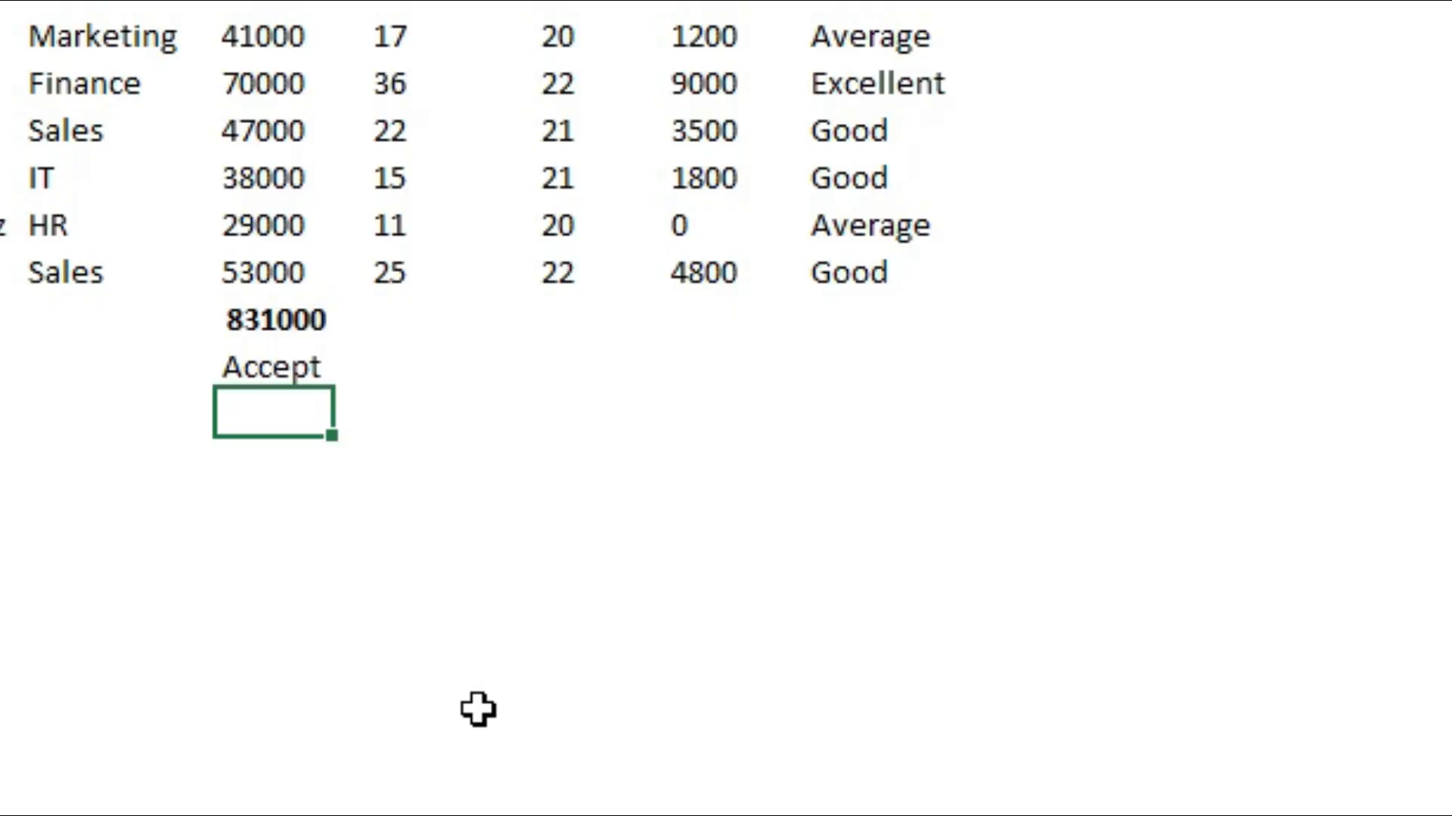
# Replace the Sales total in D24 with 400000 to test the IF formula's false outcome.
pyautogui.press('Up')
pyautogui.press('Up')
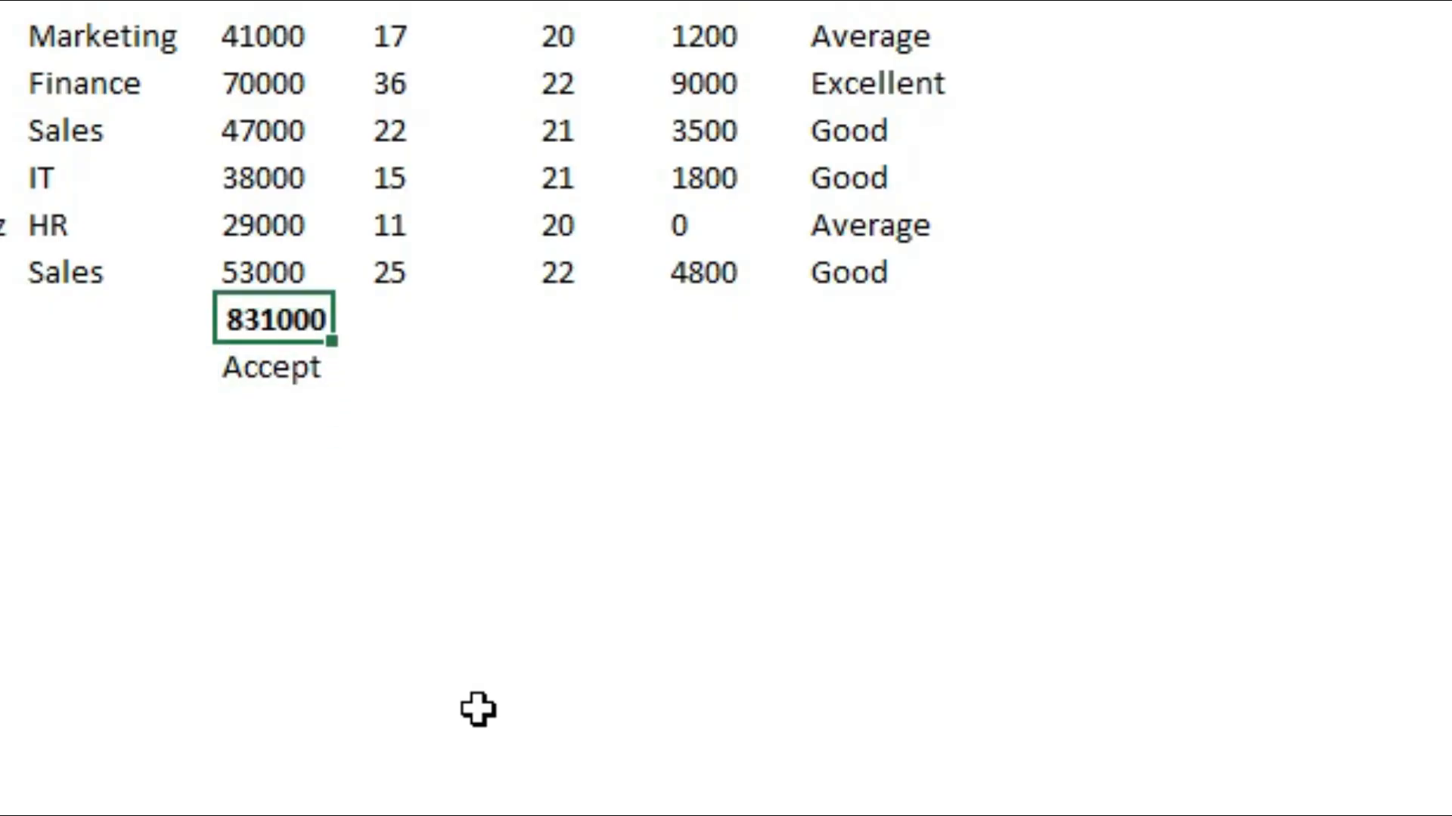
pyautogui.write('400000')
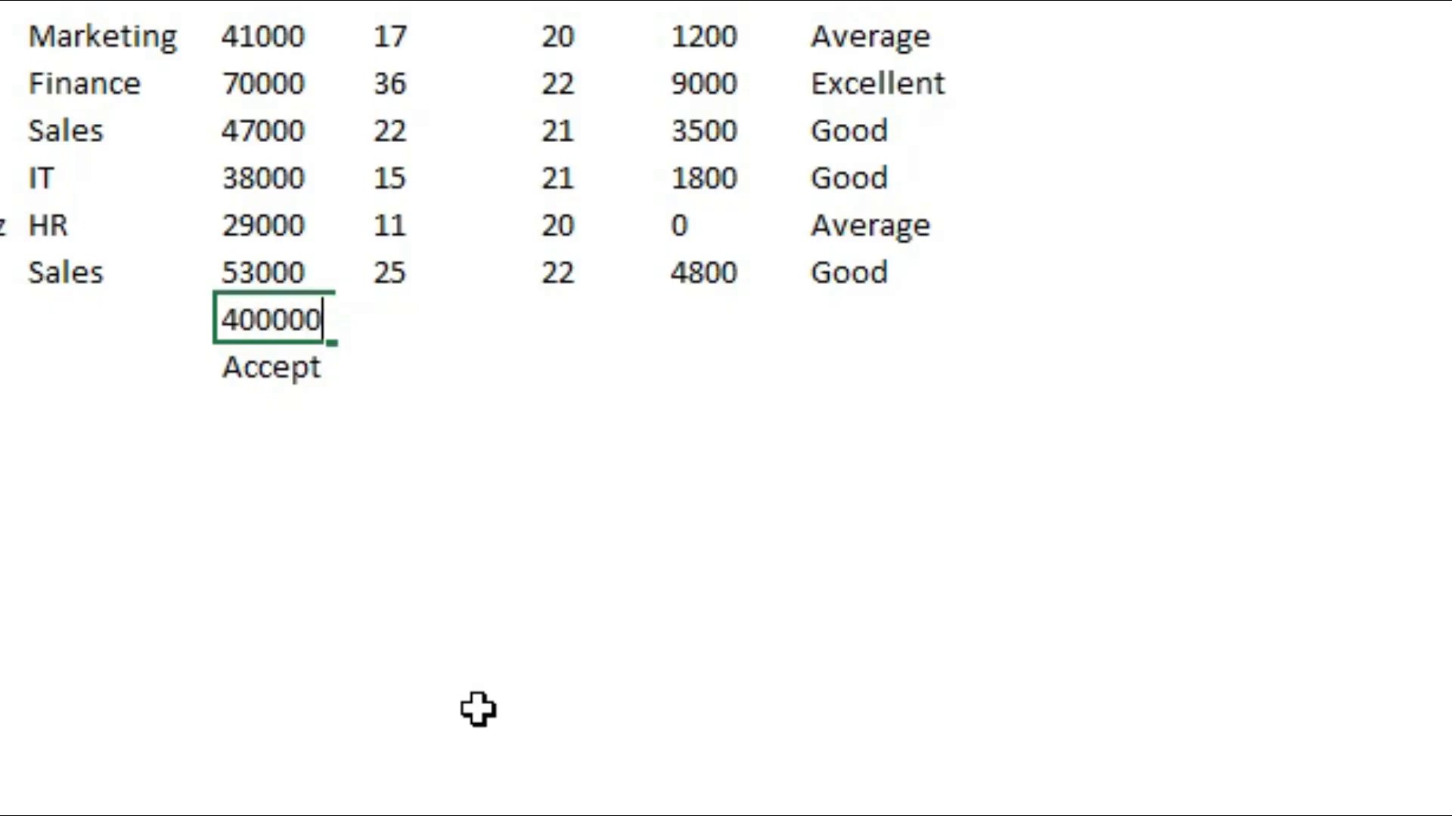
pyautogui.press('Return')
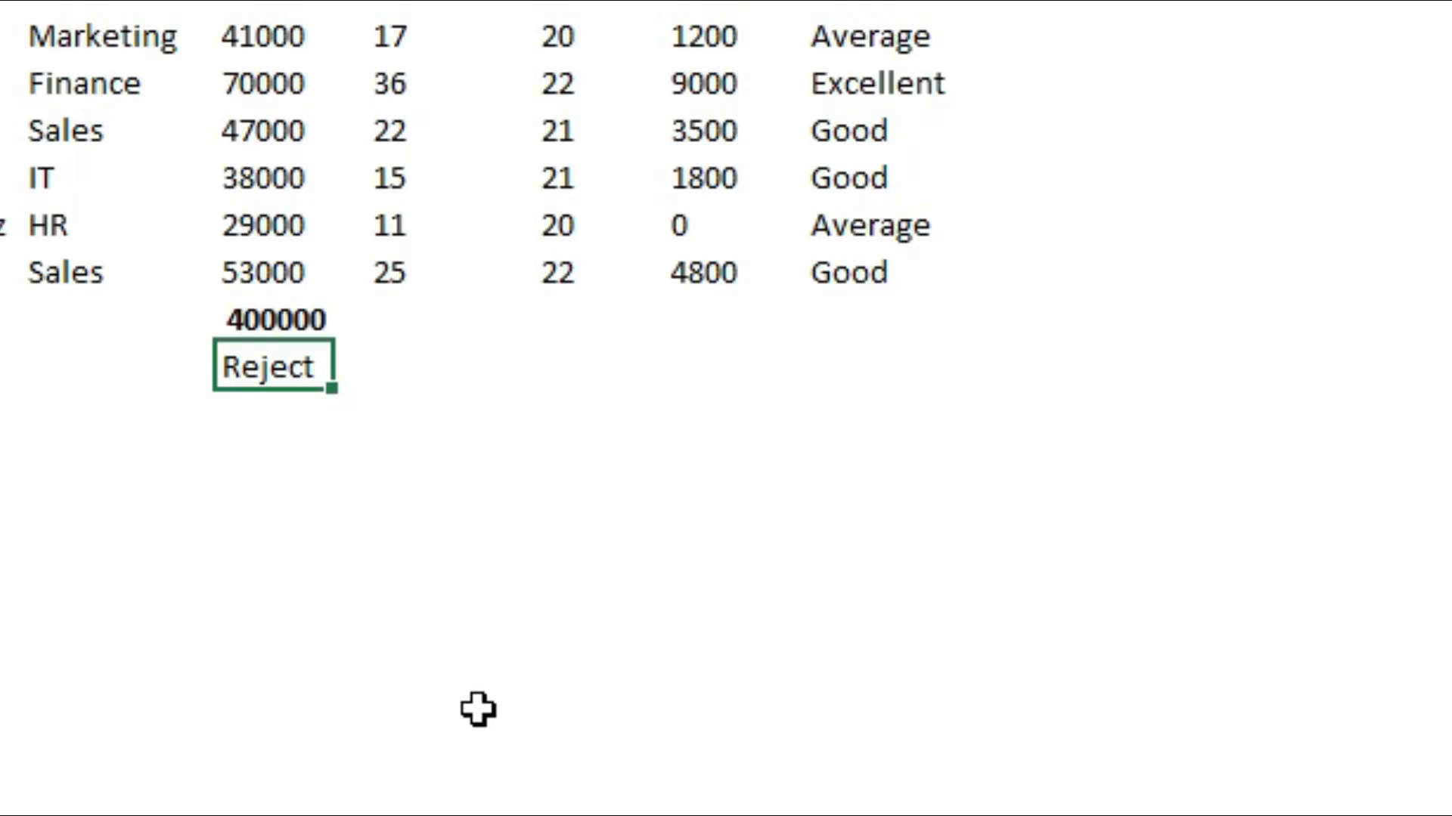
pyautogui.press('Down')
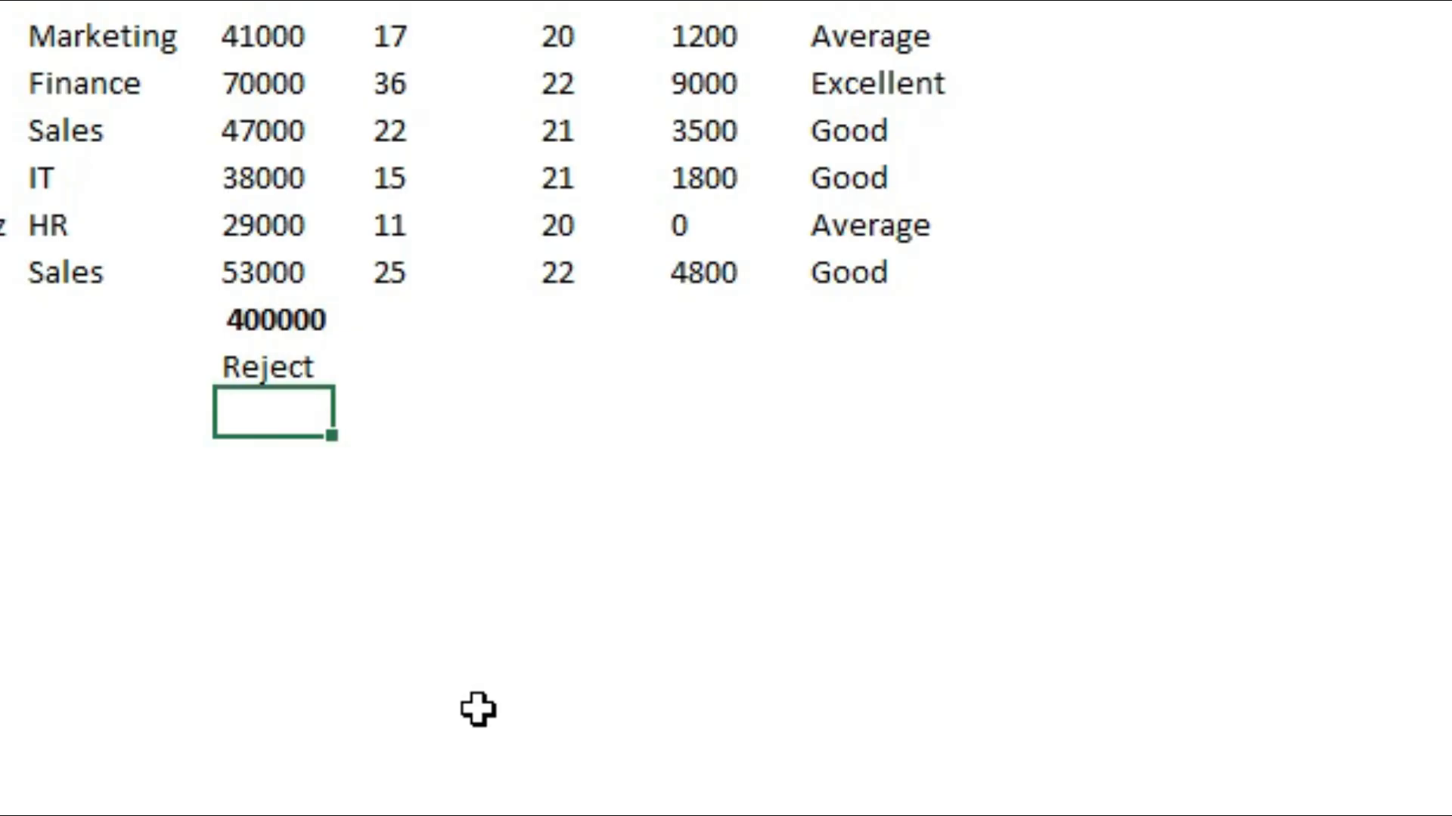
pyautogui.write('=L4')
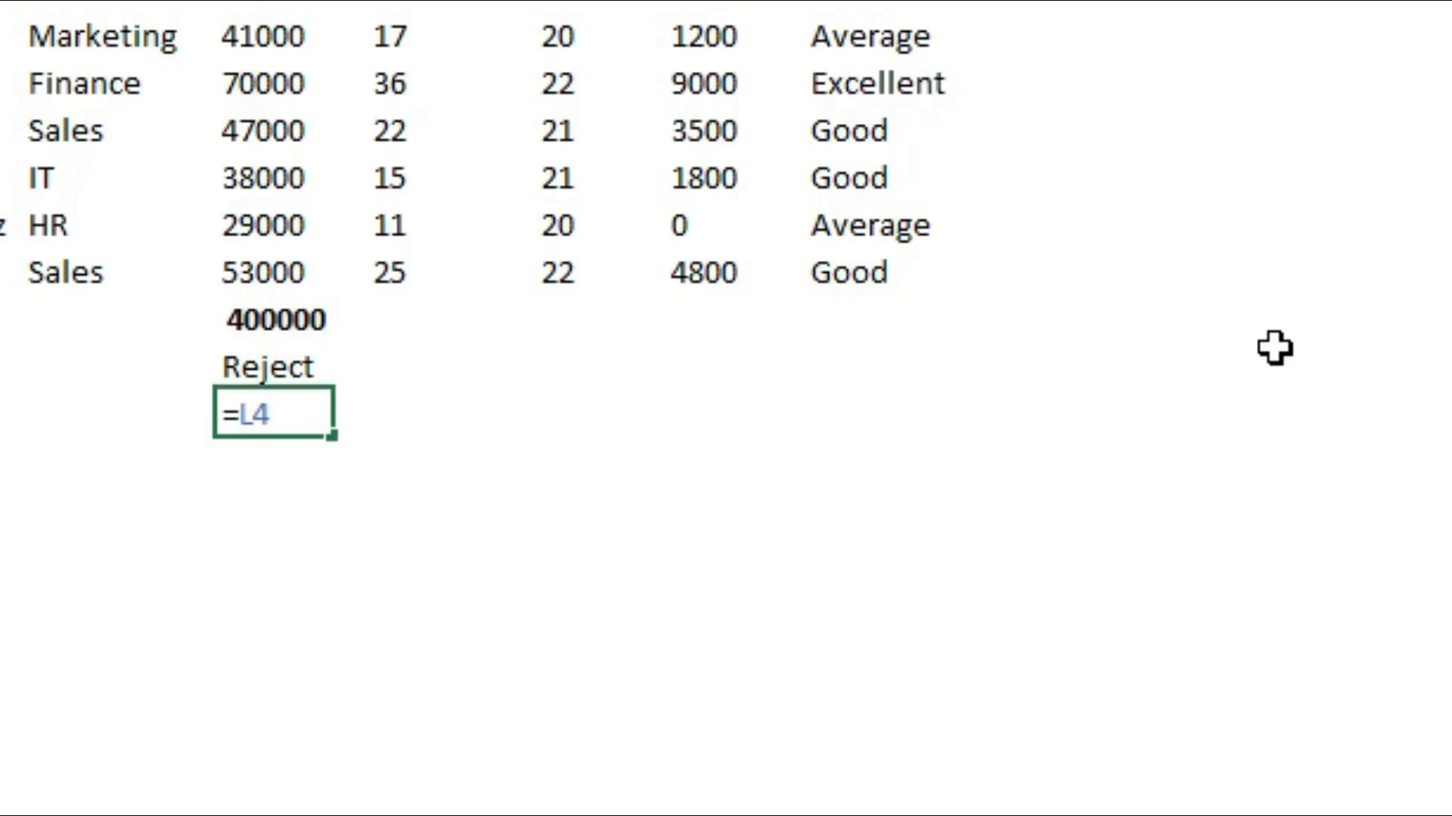
pyautogui.press('BackSpace')
pyautogui.press('BackSpace')
pyautogui.press('BackSpace')
pyautogui.click(704, 648)
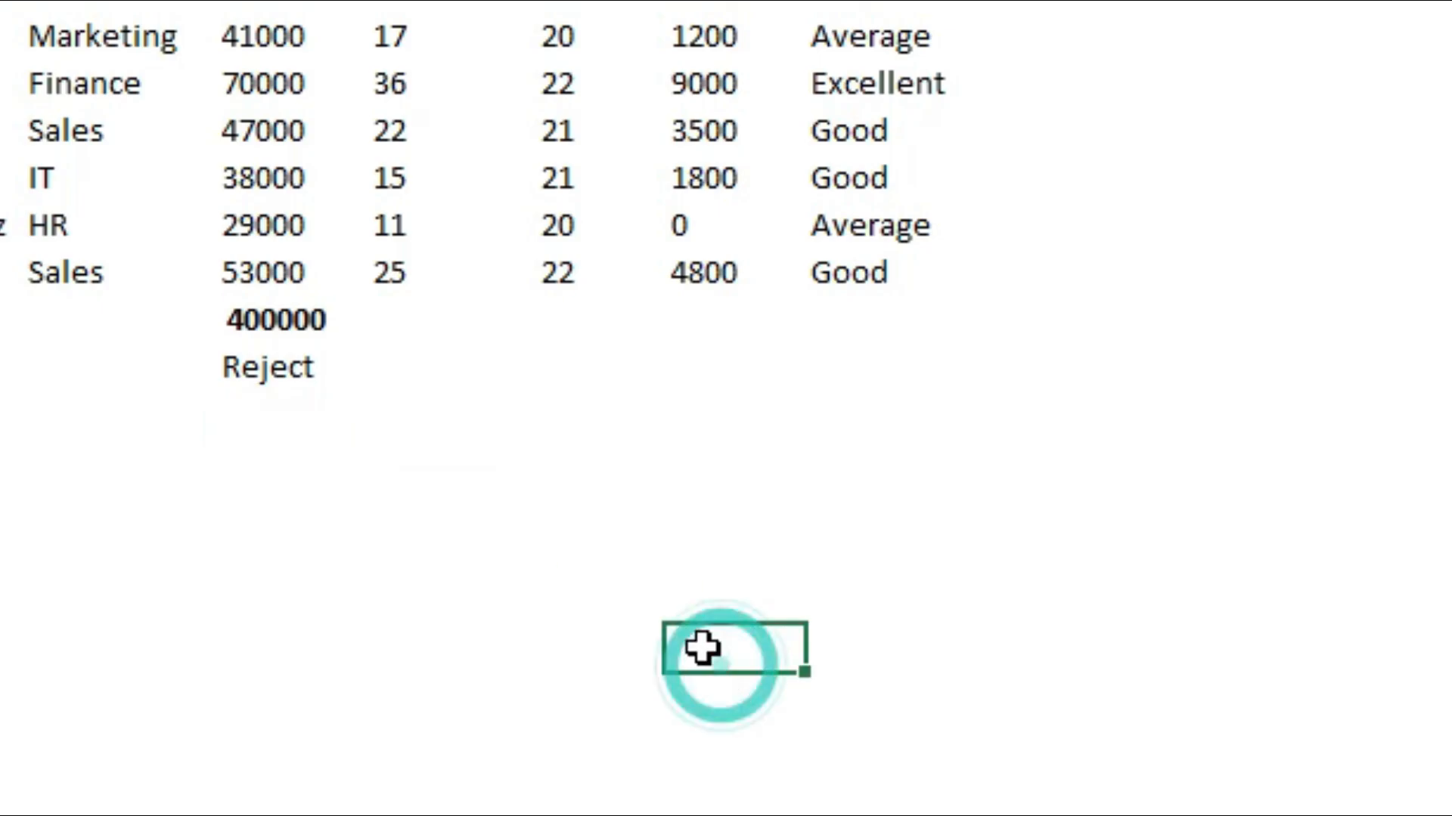
# Start an IFS formula in D26 with the first condition D24<200000 returning "Bad".
pyautogui.click(255, 418)
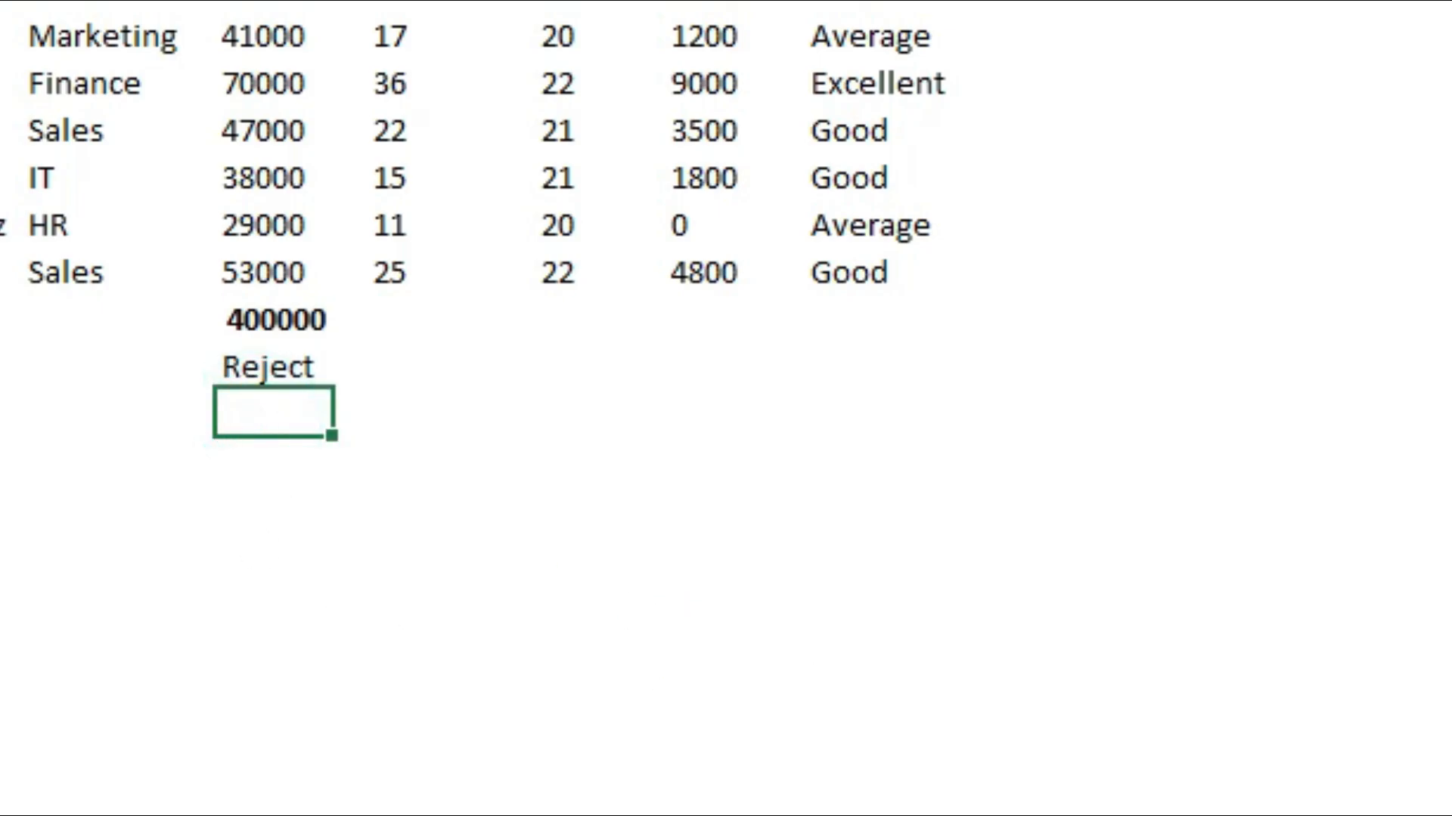
pyautogui.write('=')
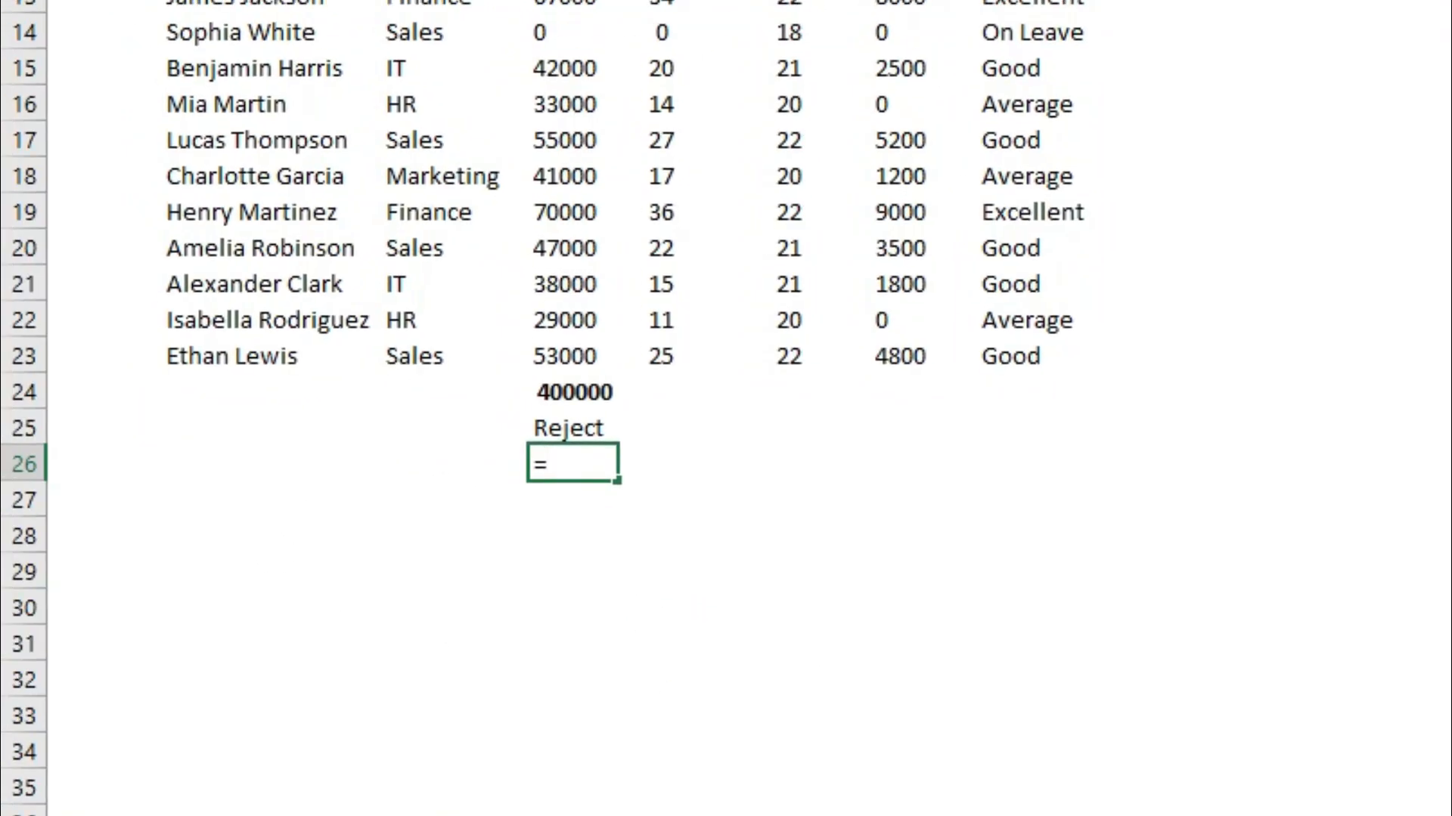
pyautogui.write('ifs(')
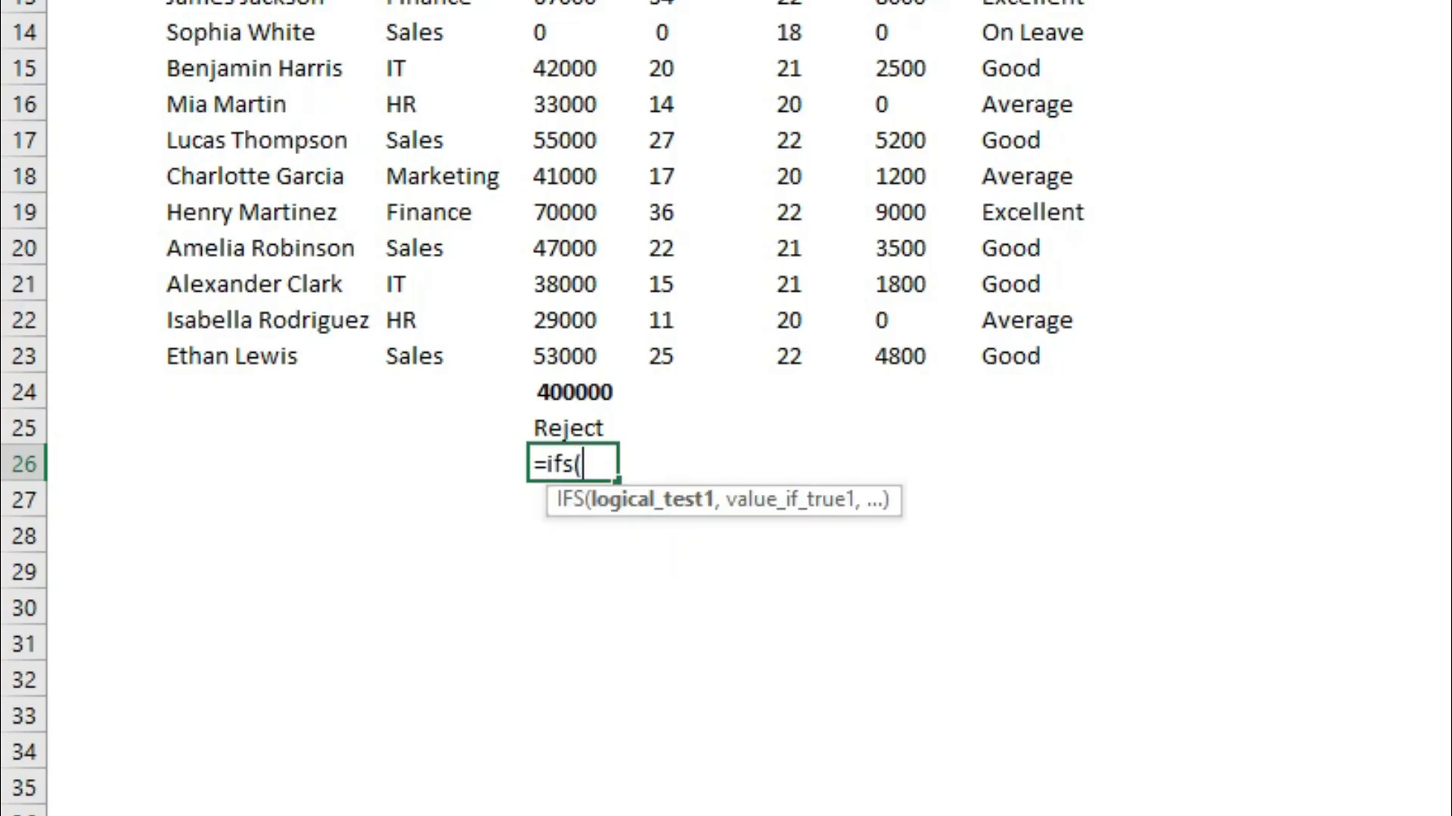
pyautogui.press('Up')
pyautogui.press('Up')
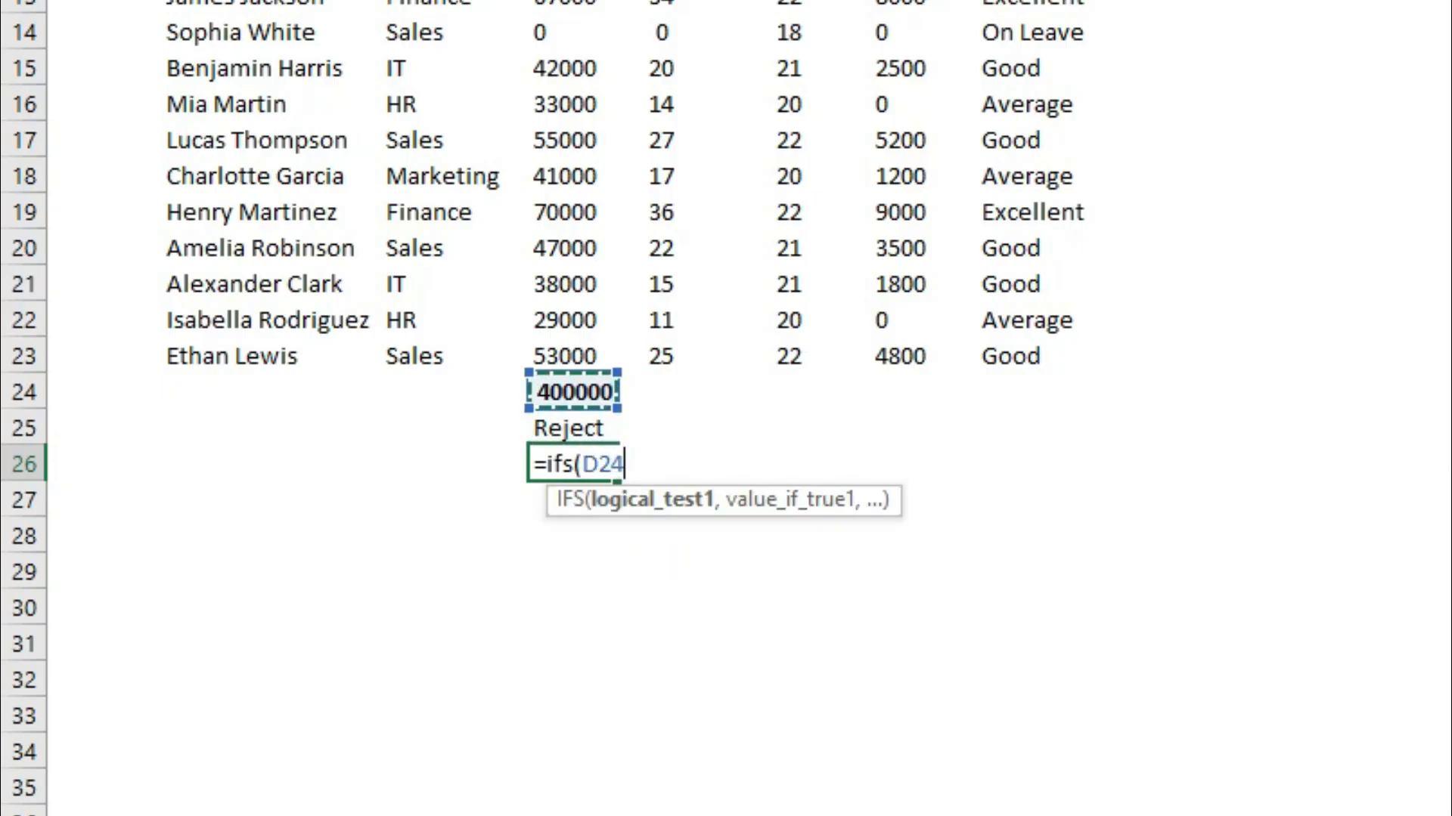
pyautogui.write('>')
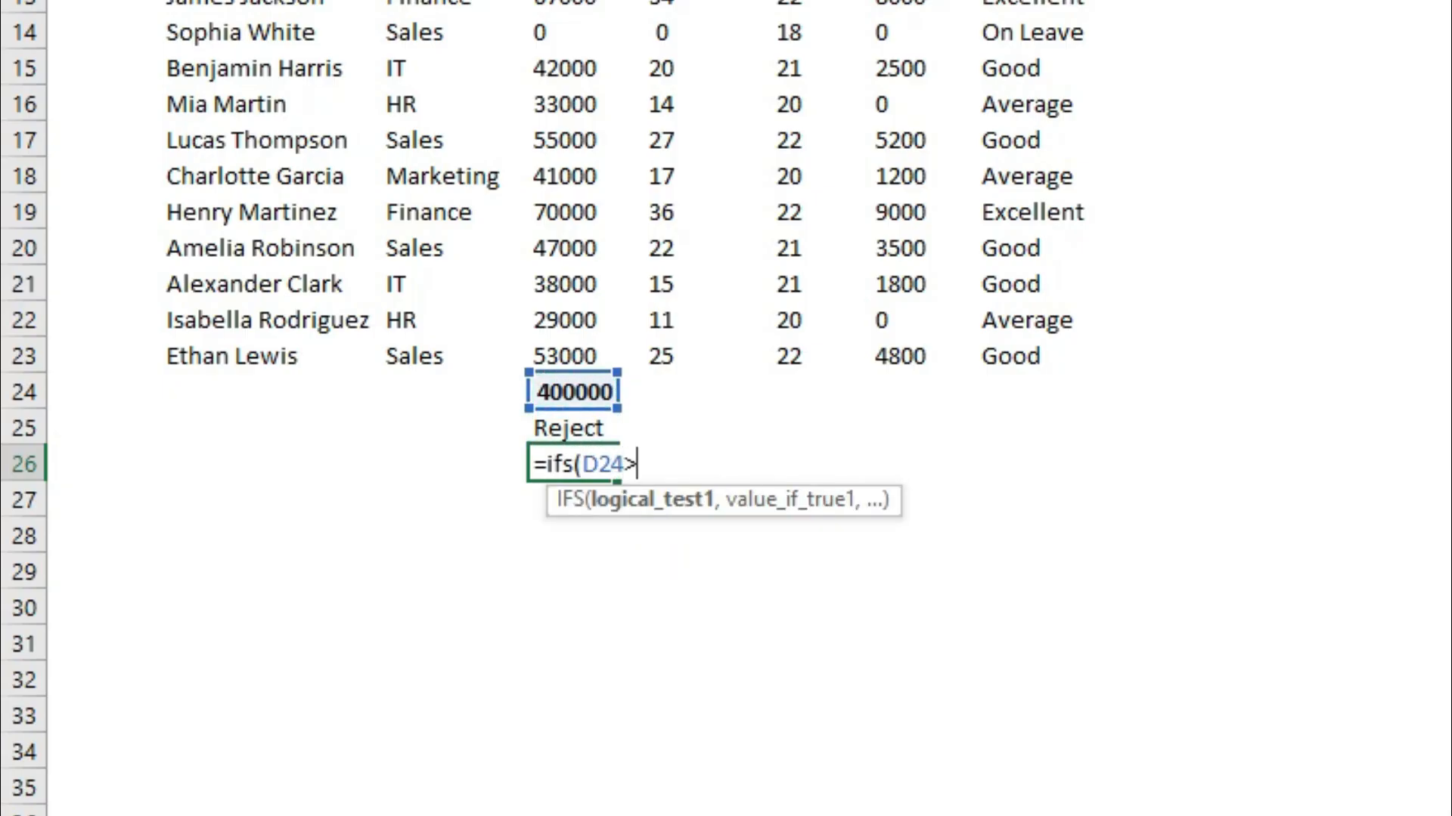
pyautogui.write('2')
pyautogui.press('BackSpace')
pyautogui.press('BackSpace')
pyautogui.write('<200000')
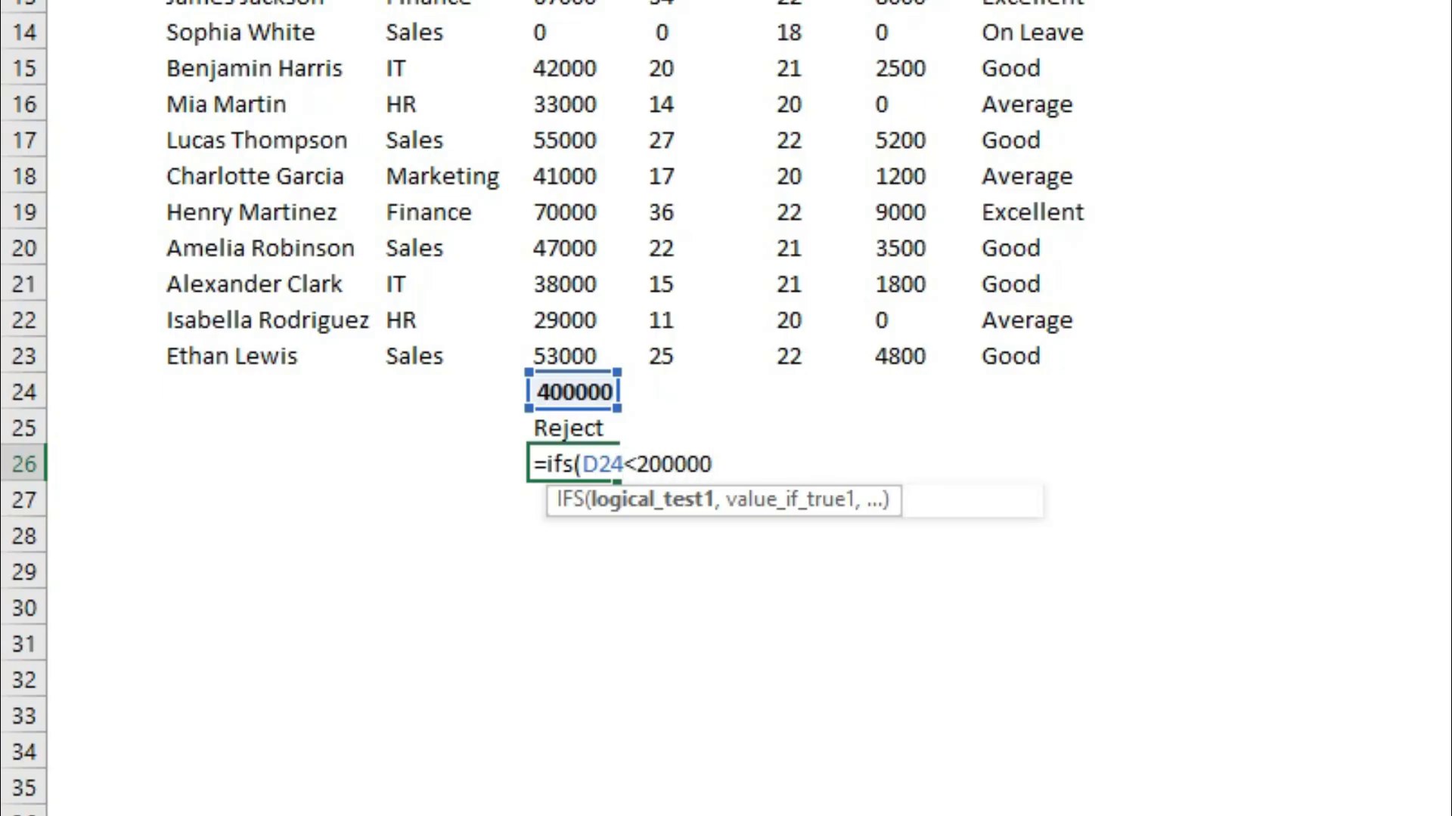
pyautogui.write(',"')
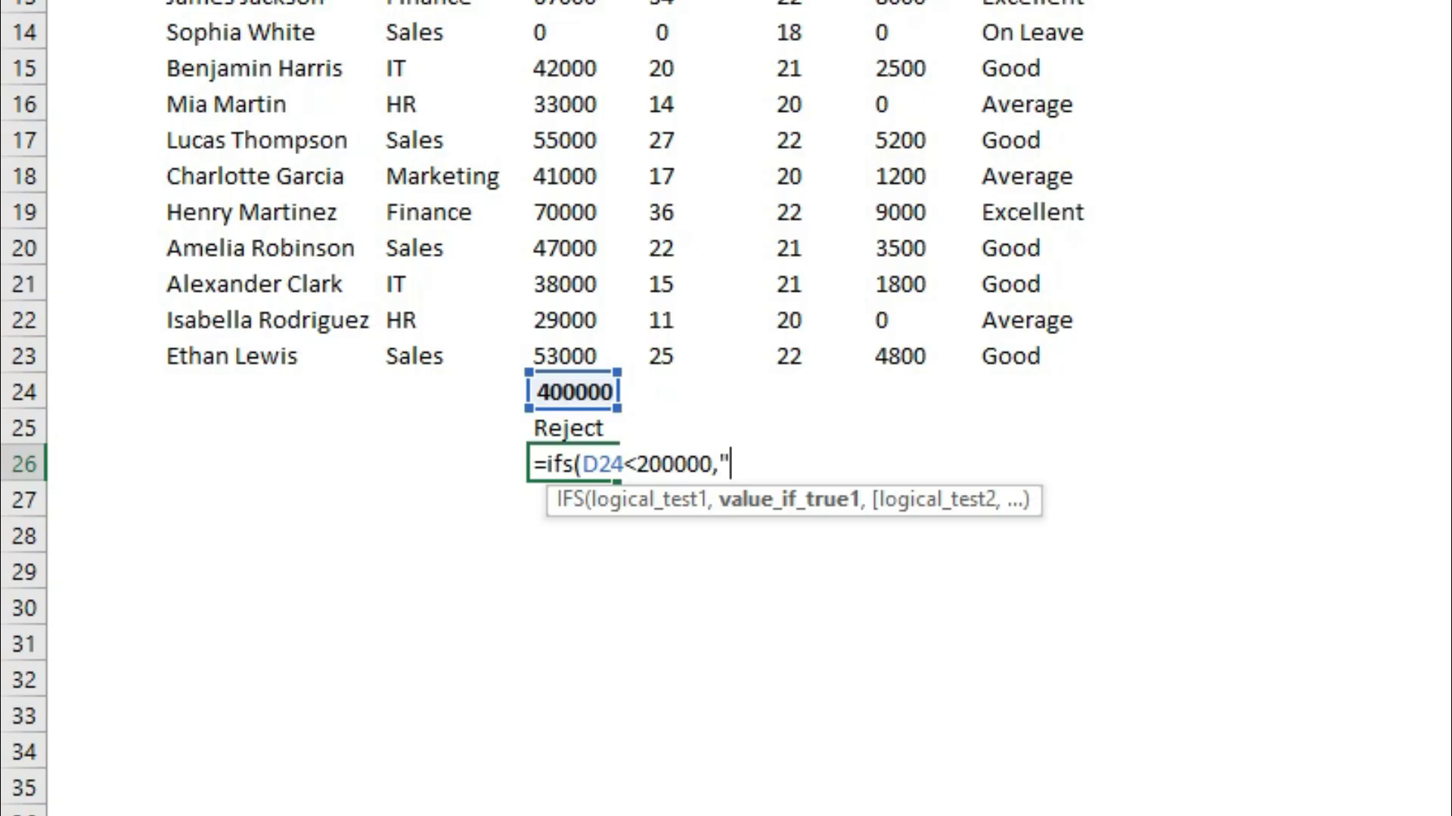
pyautogui.write('Bad",')
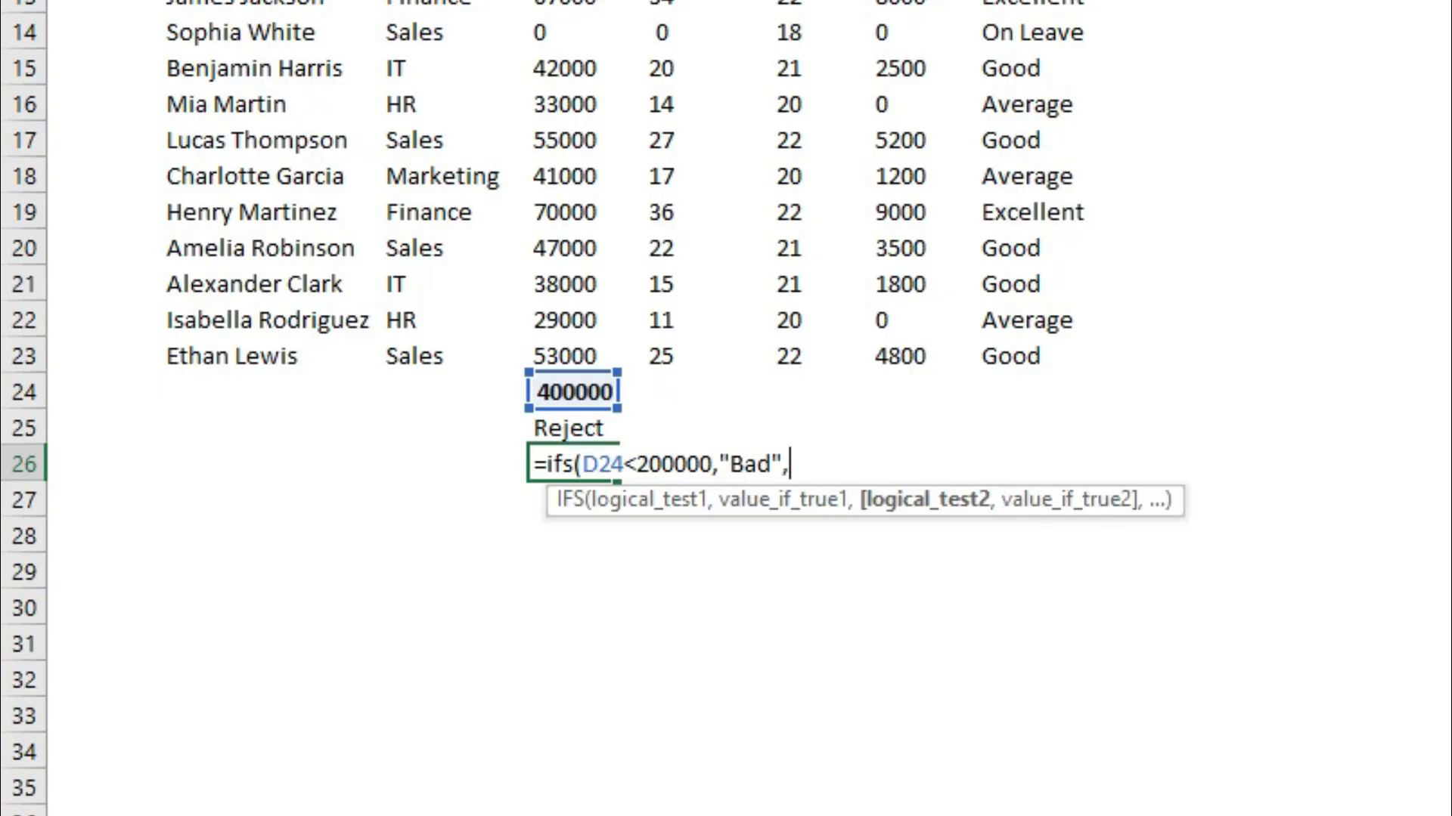
# Add a second condition to the IFS formula in D26: D24<400000 returning "Average".
pyautogui.press('Up')
pyautogui.press('Up')
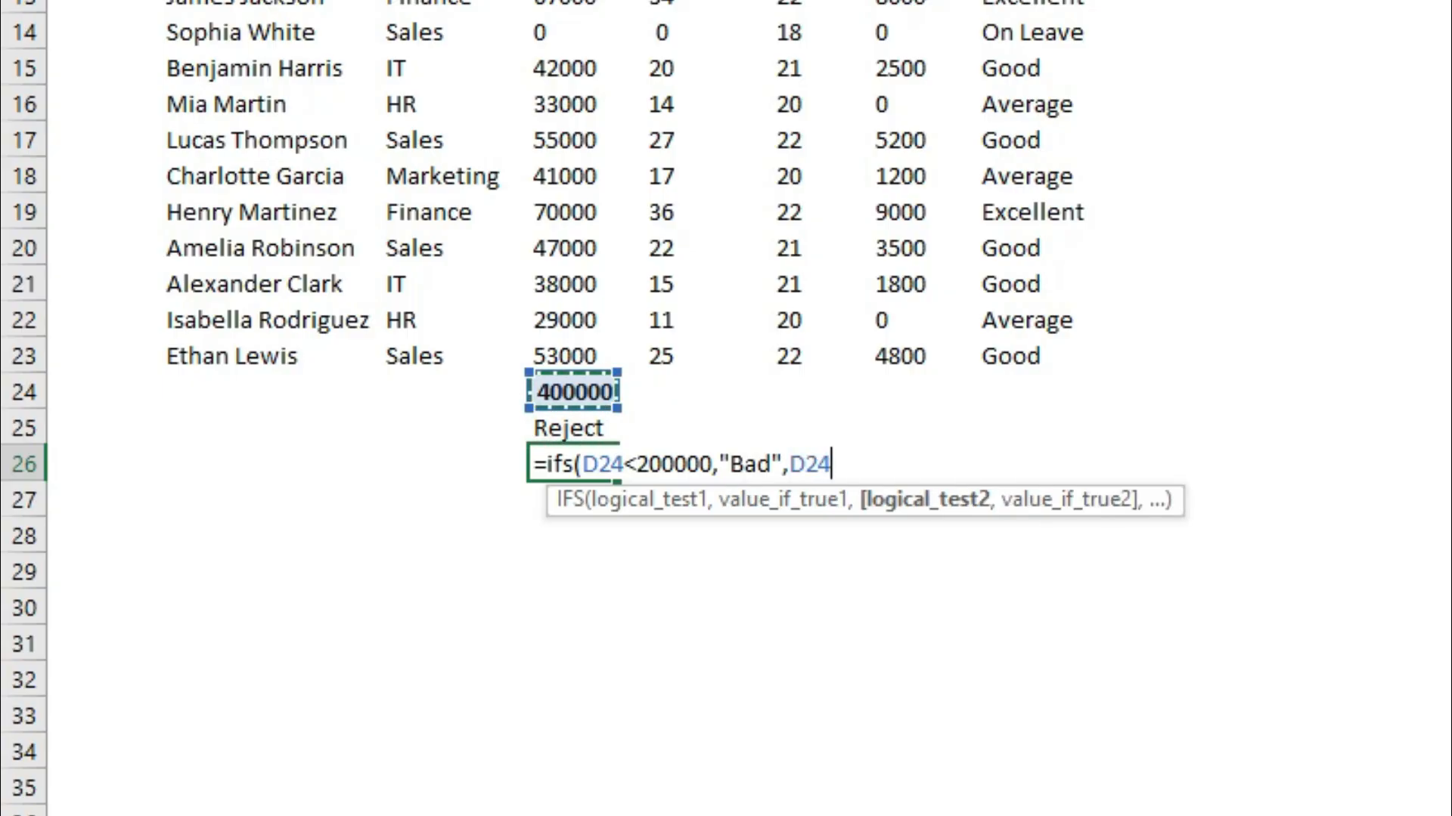
pyautogui.write('<400')
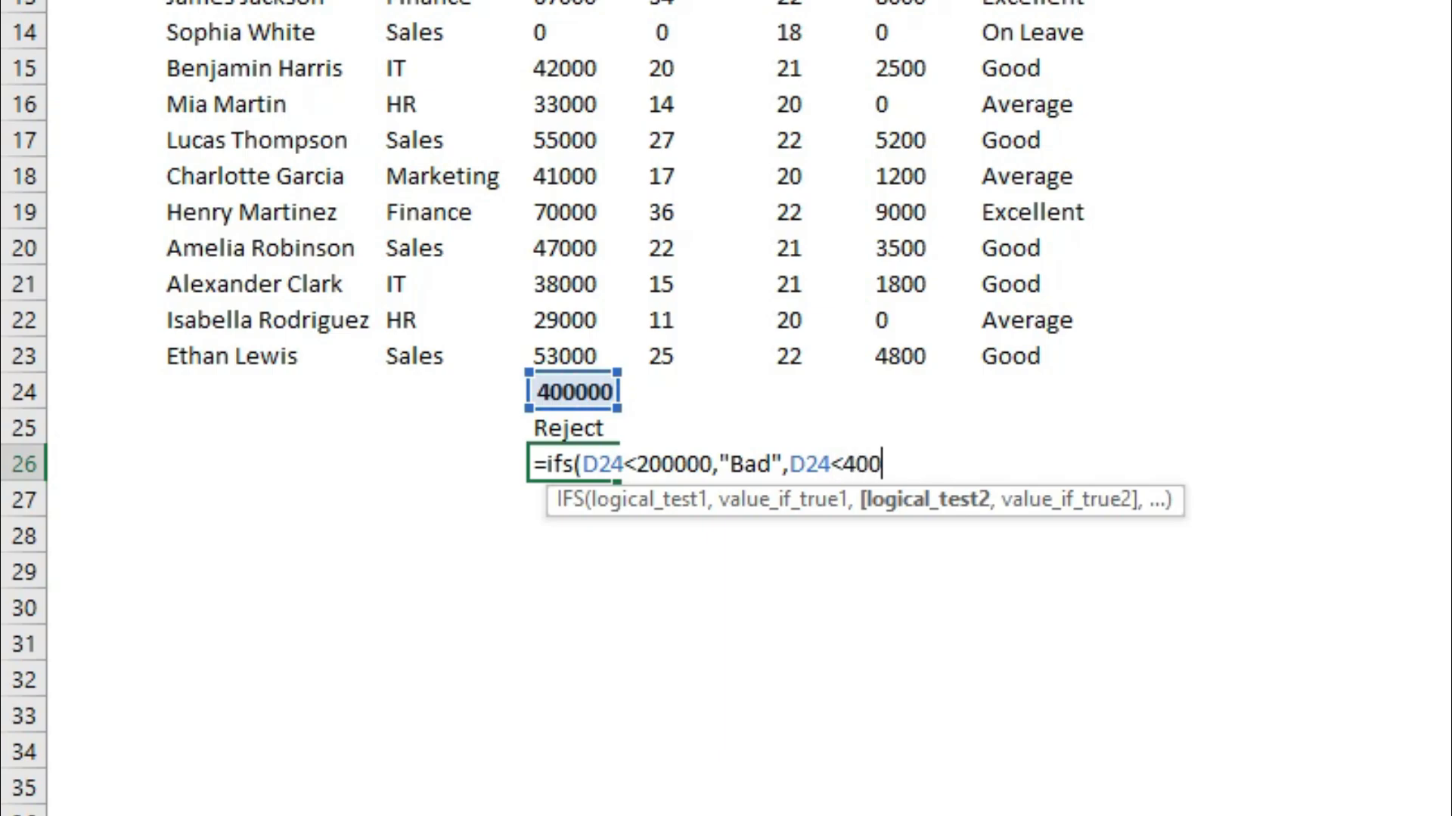
pyautogui.write('000,')
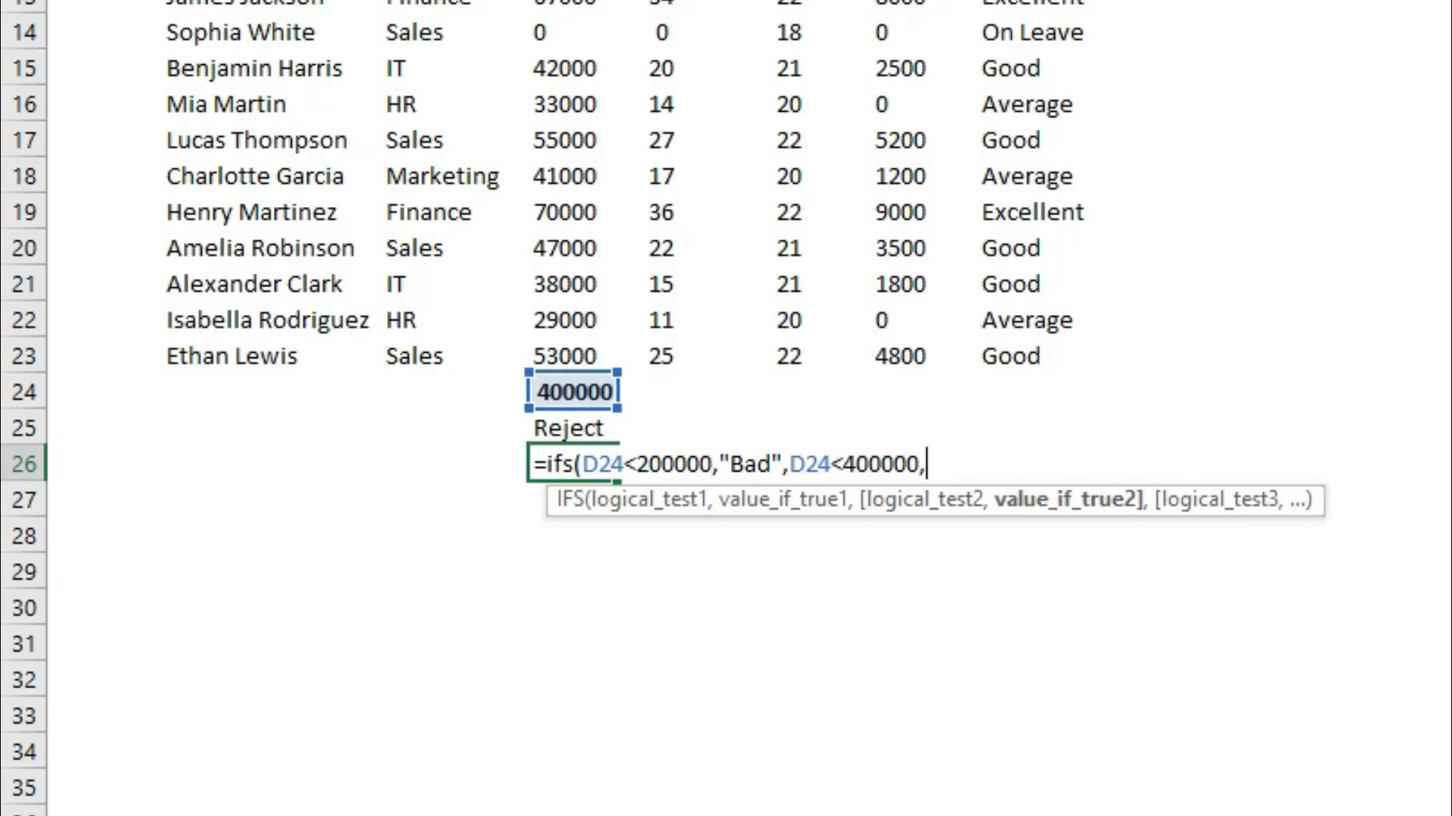
pyautogui.write('"Average')
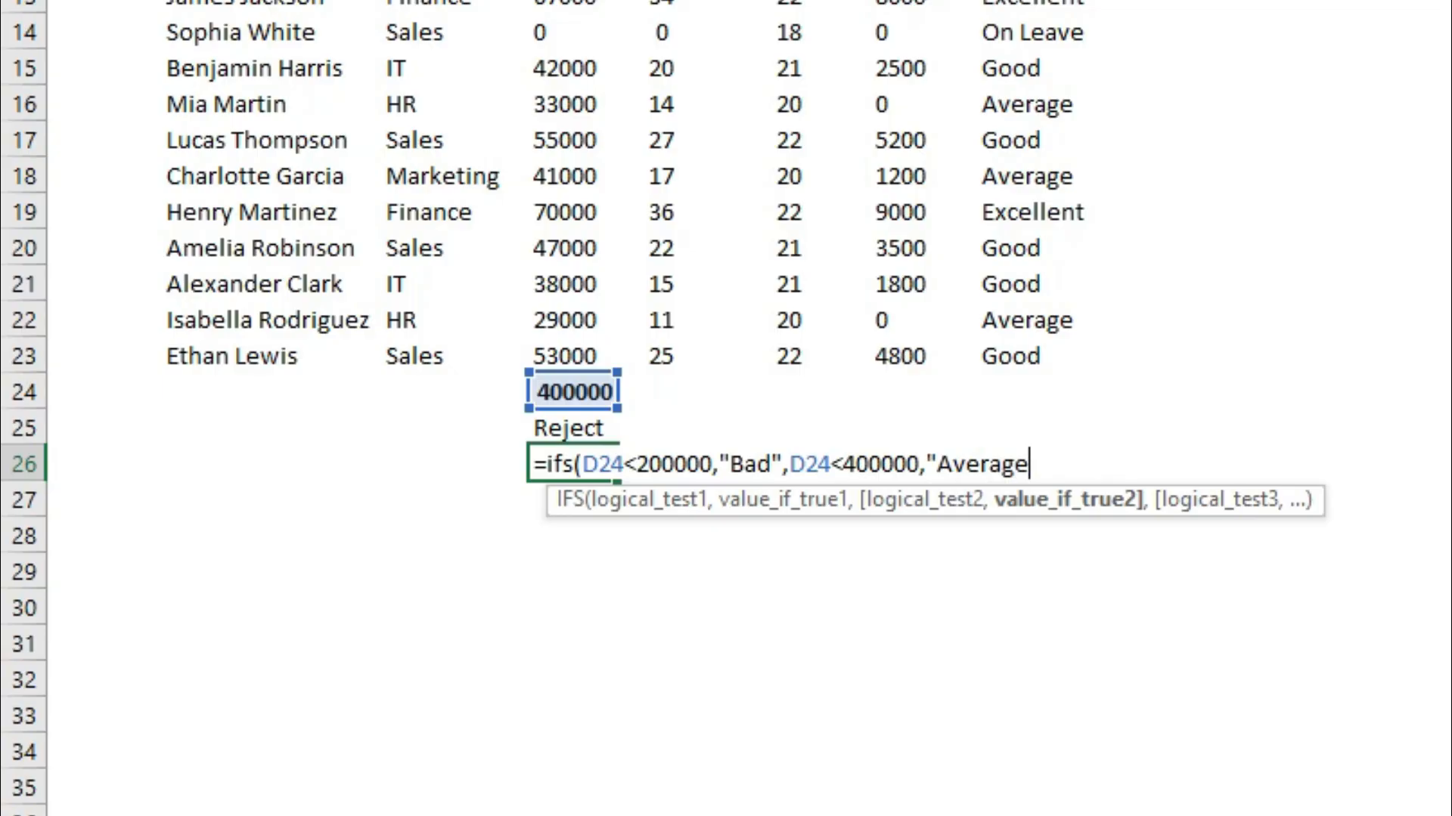
pyautogui.write('",')
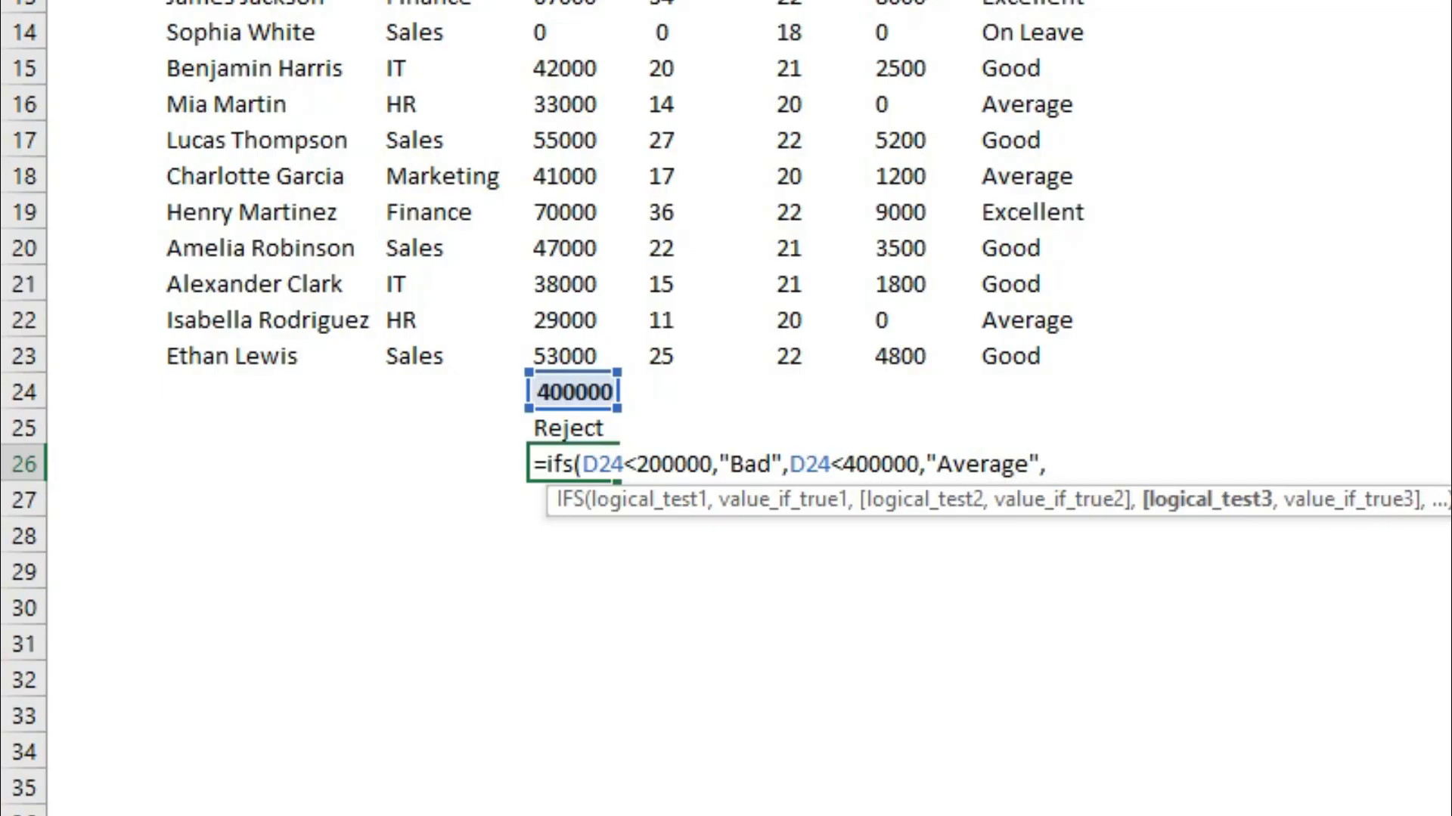
# Add a third condition to the IFS formula in D26: D24<600000 returning "Good".
pyautogui.press('Up')
pyautogui.press('Up')
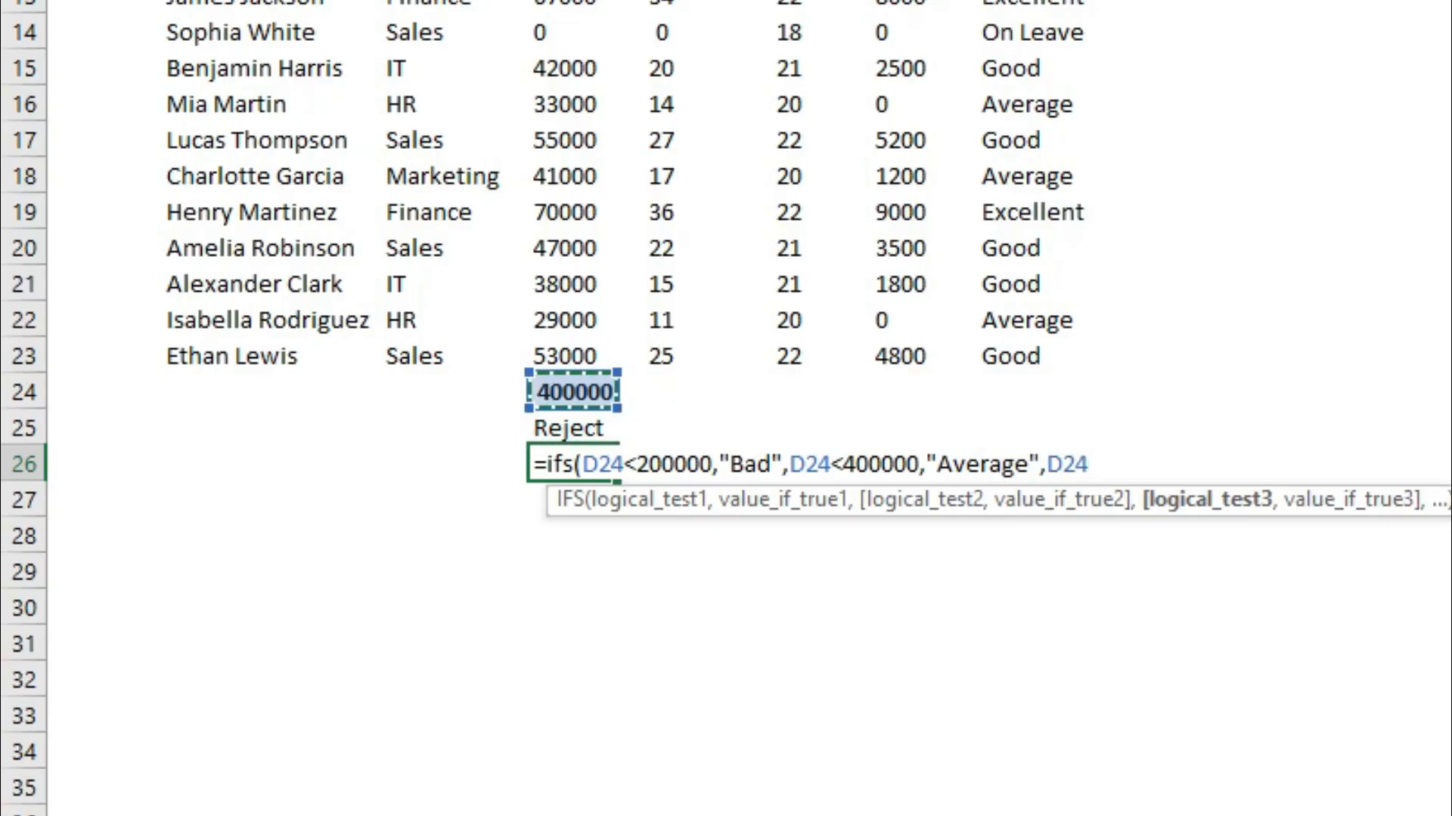
pyautogui.write('<')
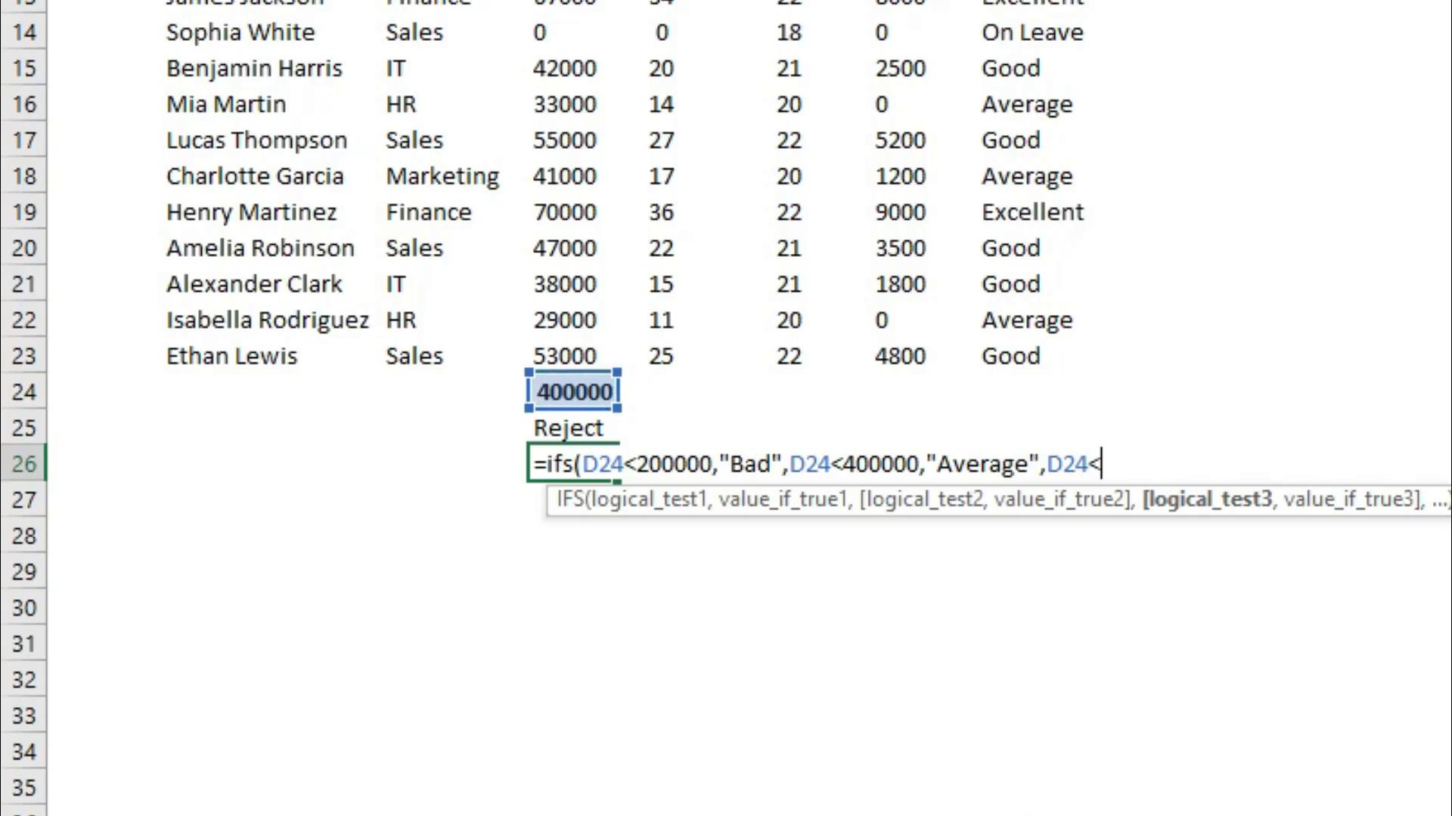
pyautogui.write('60000')
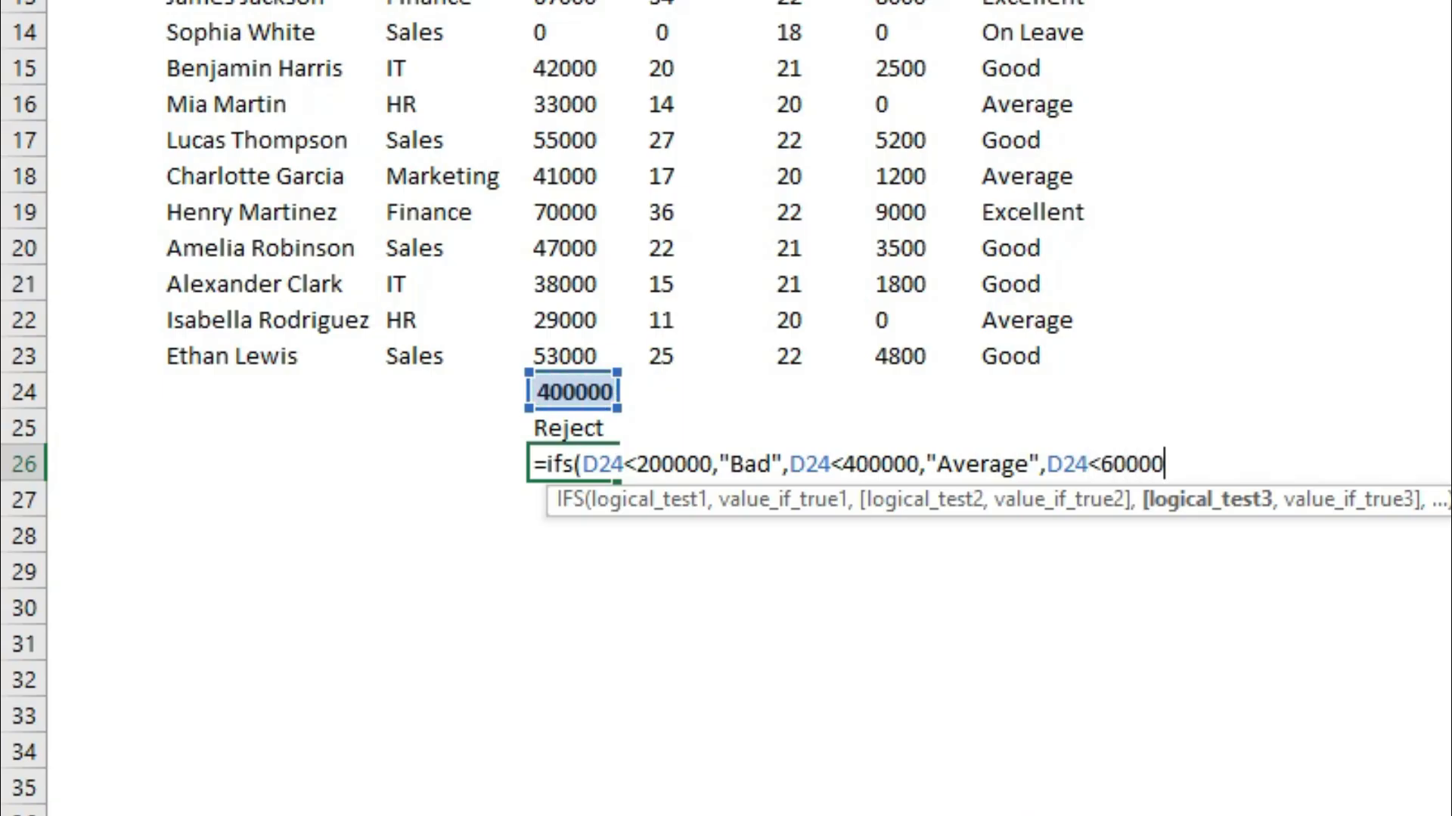
pyautogui.write('0,')
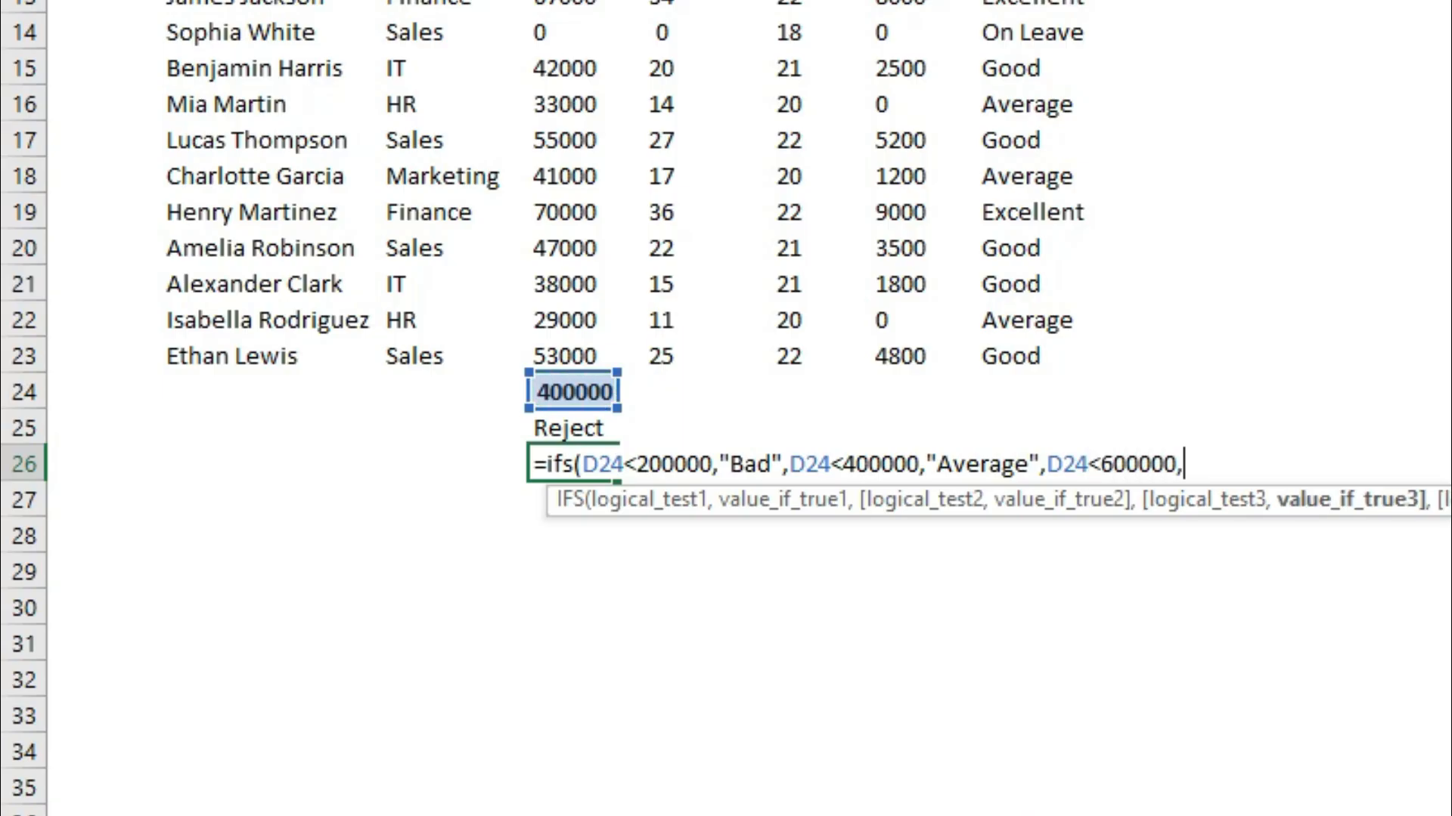
pyautogui.write('"Good",')
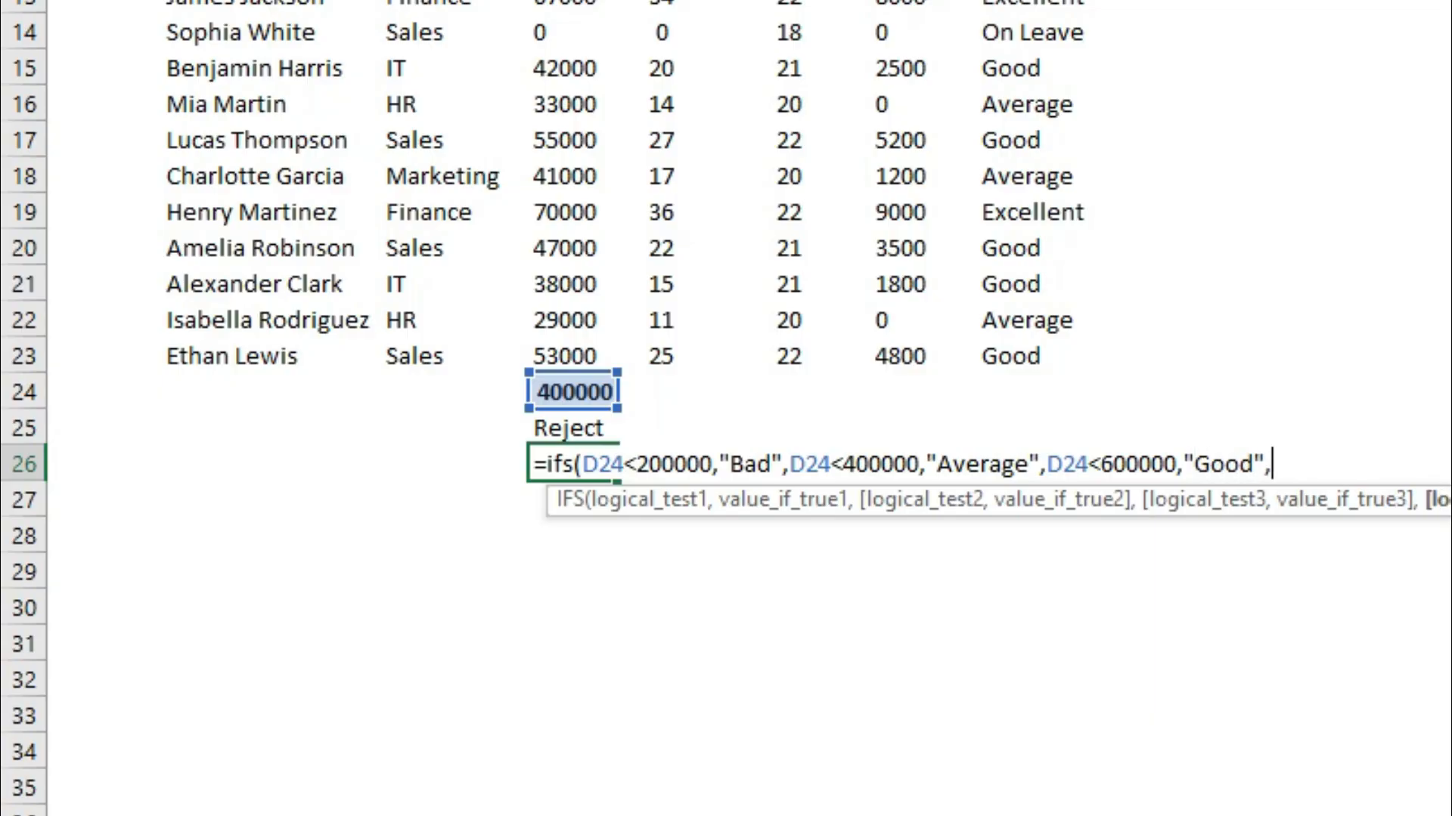
# Add a fourth condition, D24<800000 returning "Well", and complete the IFS formula in D26.
pyautogui.press('Up')
pyautogui.press('Up')
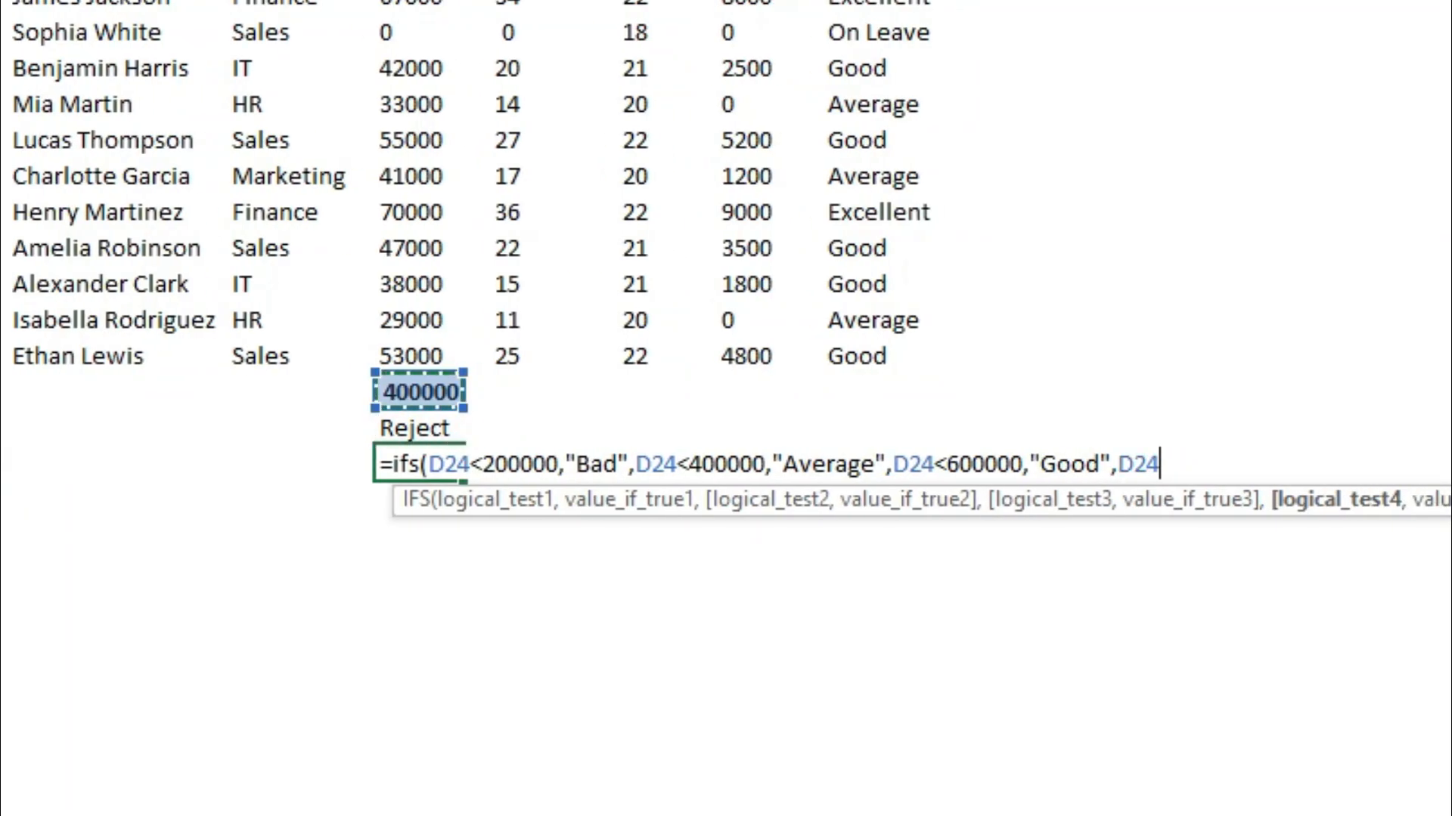
pyautogui.write('<')
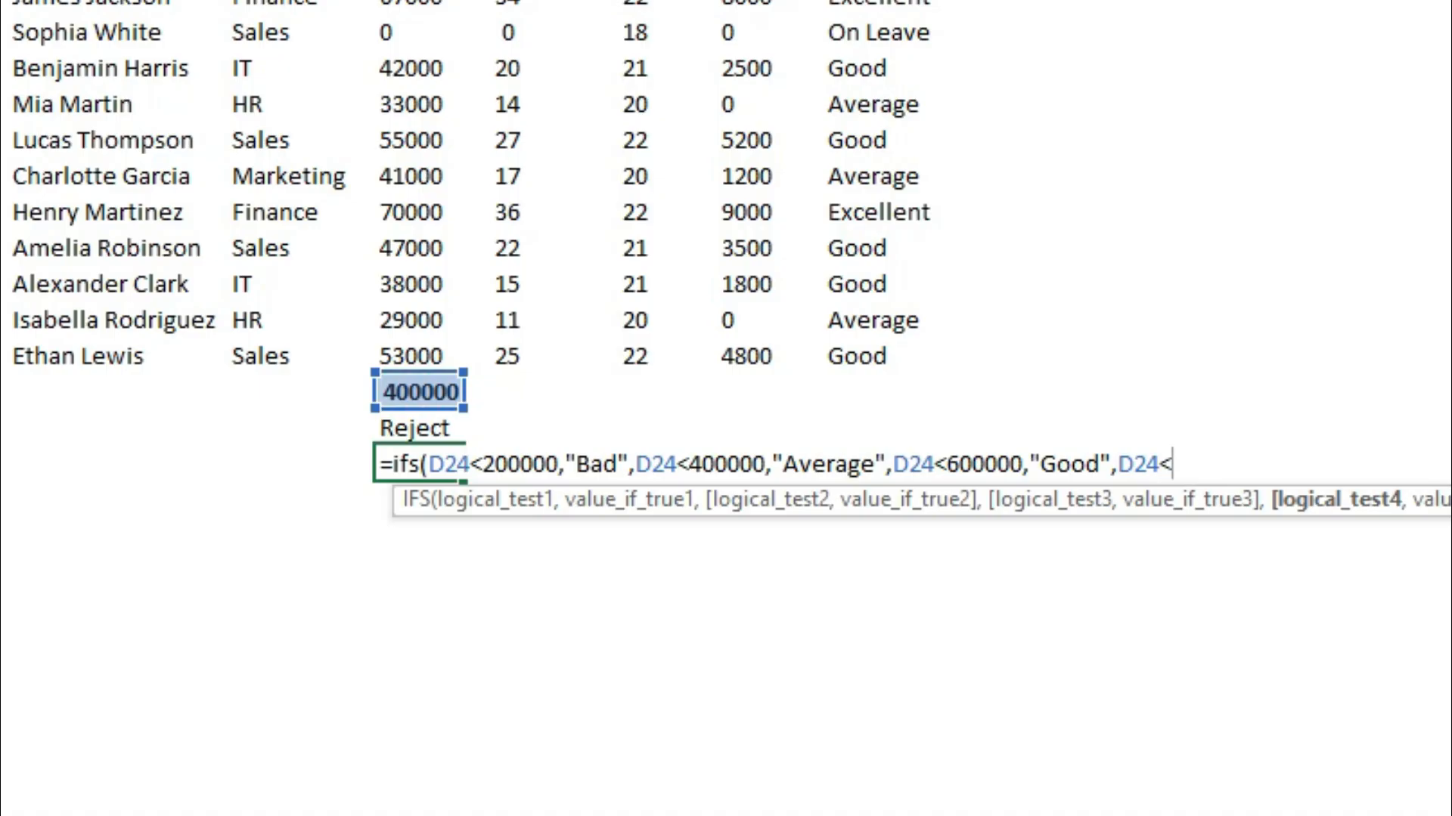
pyautogui.write('80000')
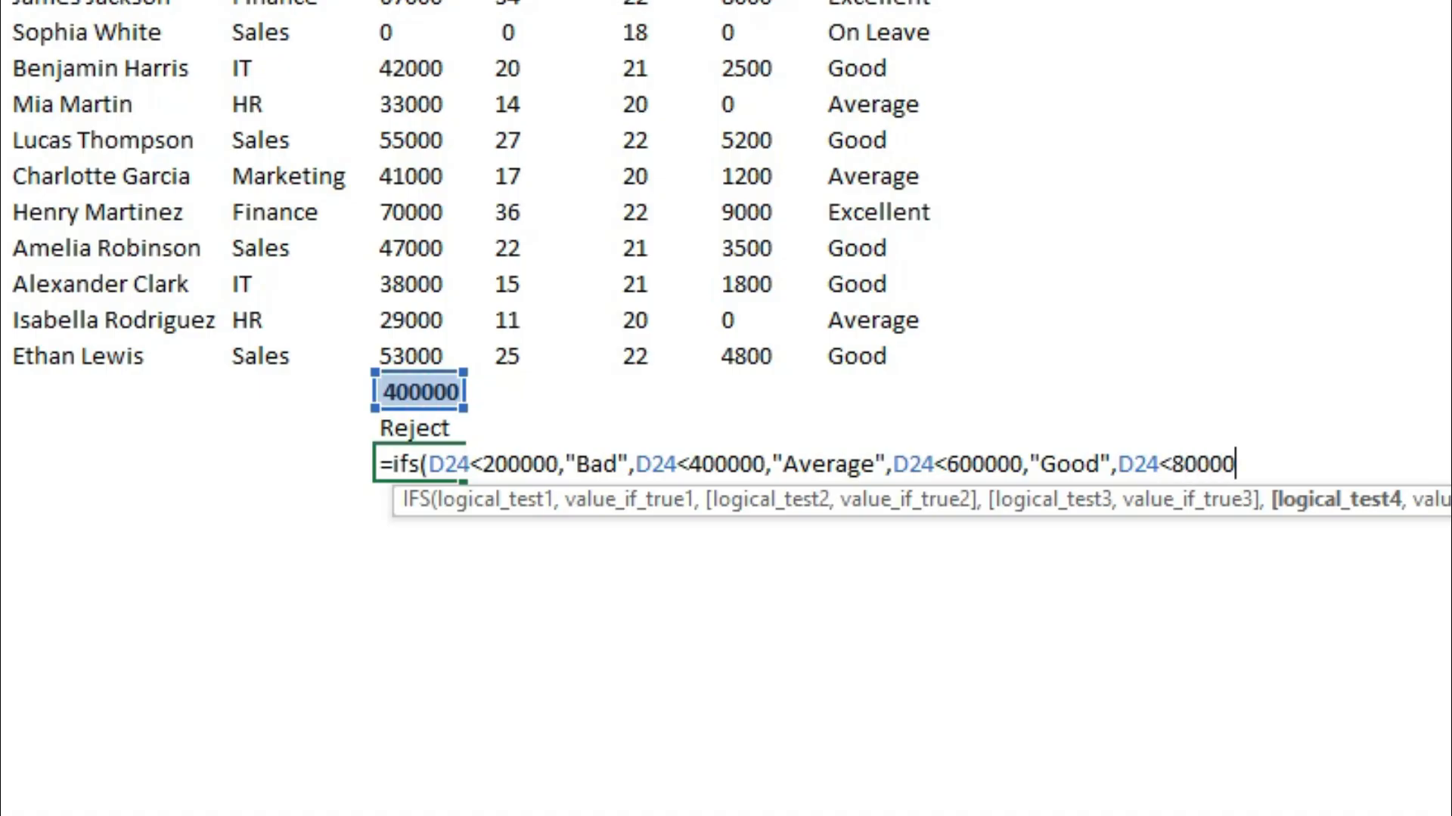
pyautogui.write('0,')
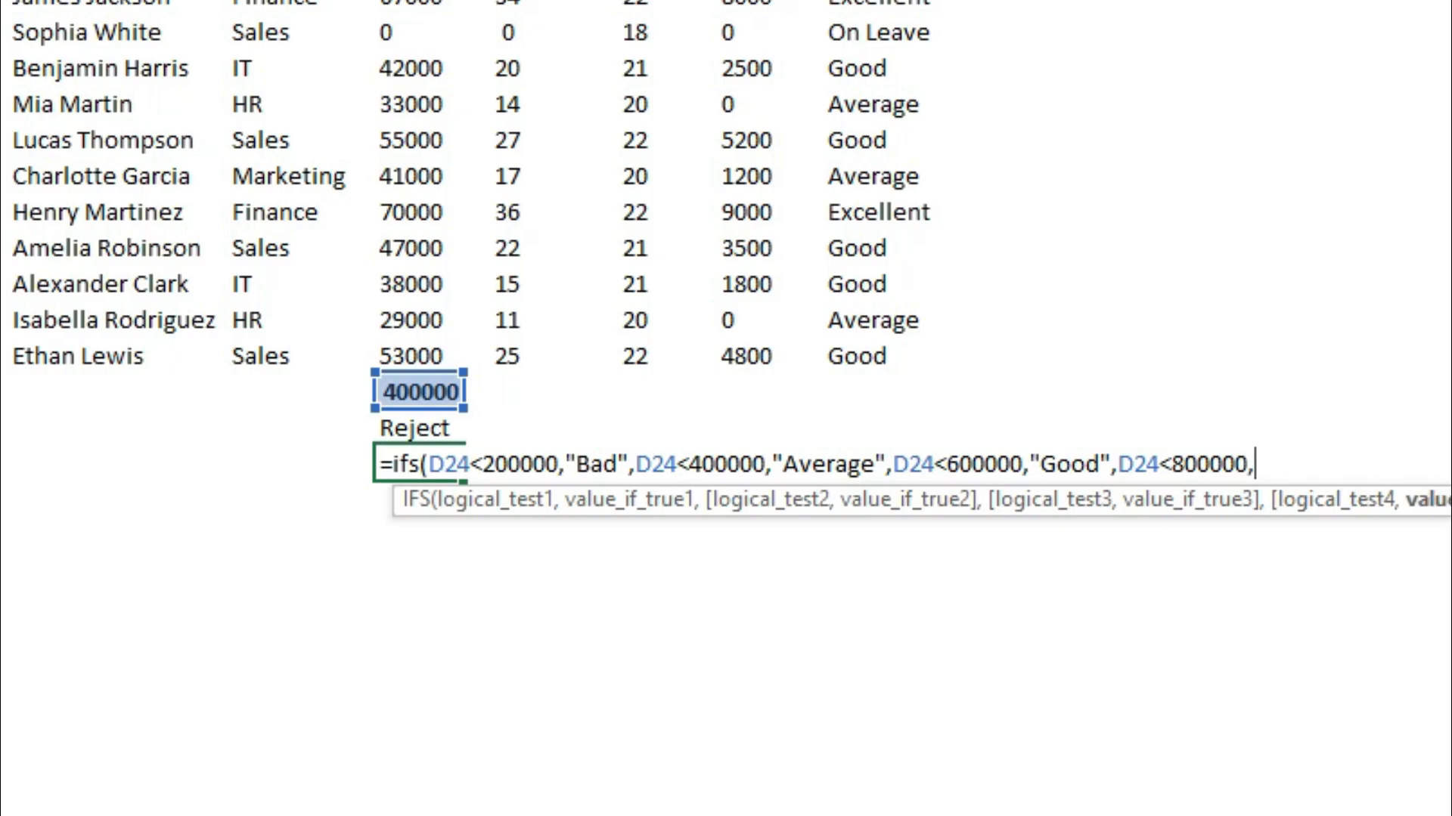
pyautogui.write('"Well")')
pyautogui.press('Return')
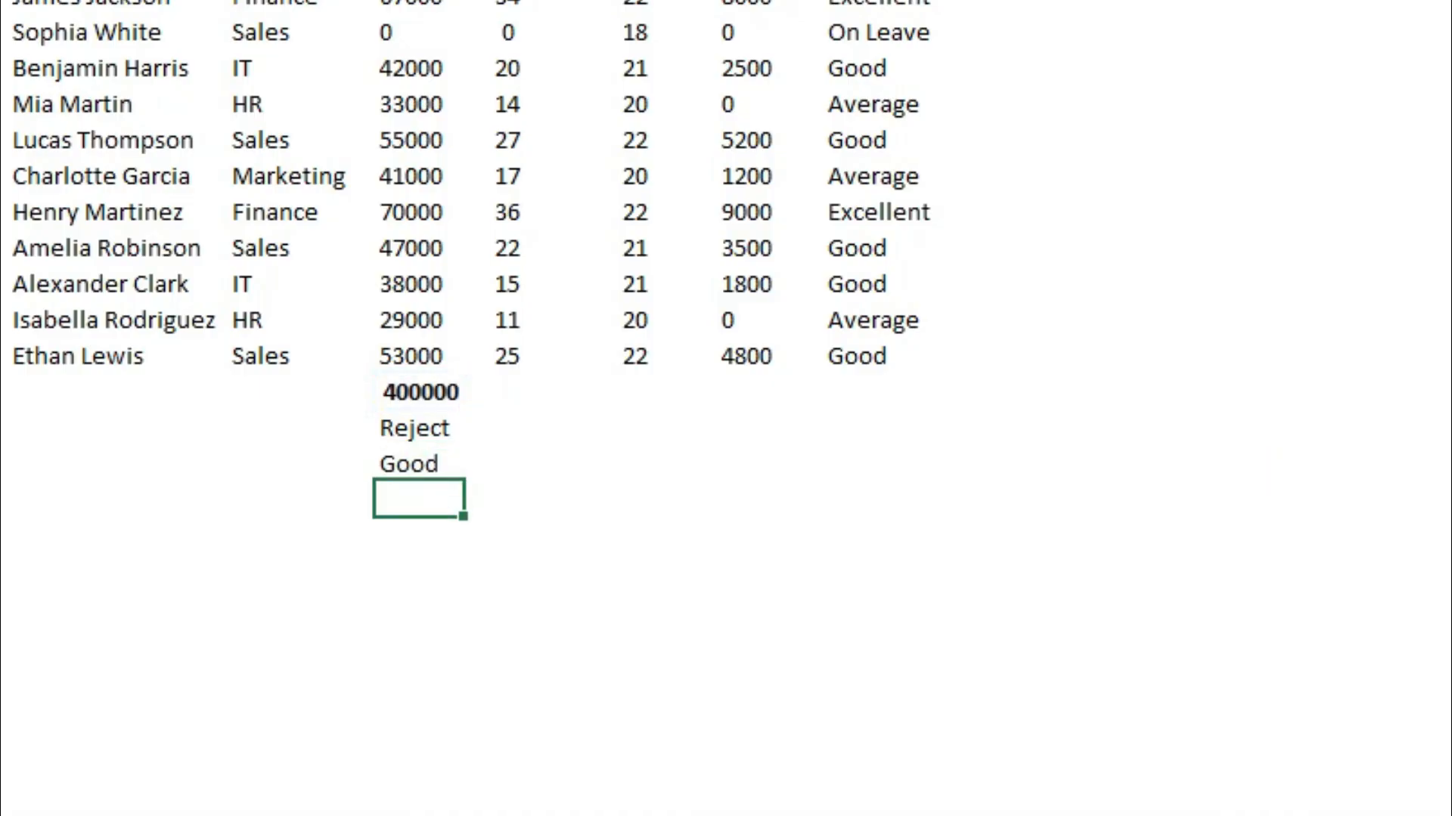
# Review the IFS formula in D26, and set D24 to 100000 to test its lowest tier.
pyautogui.doubleClick(439, 469)
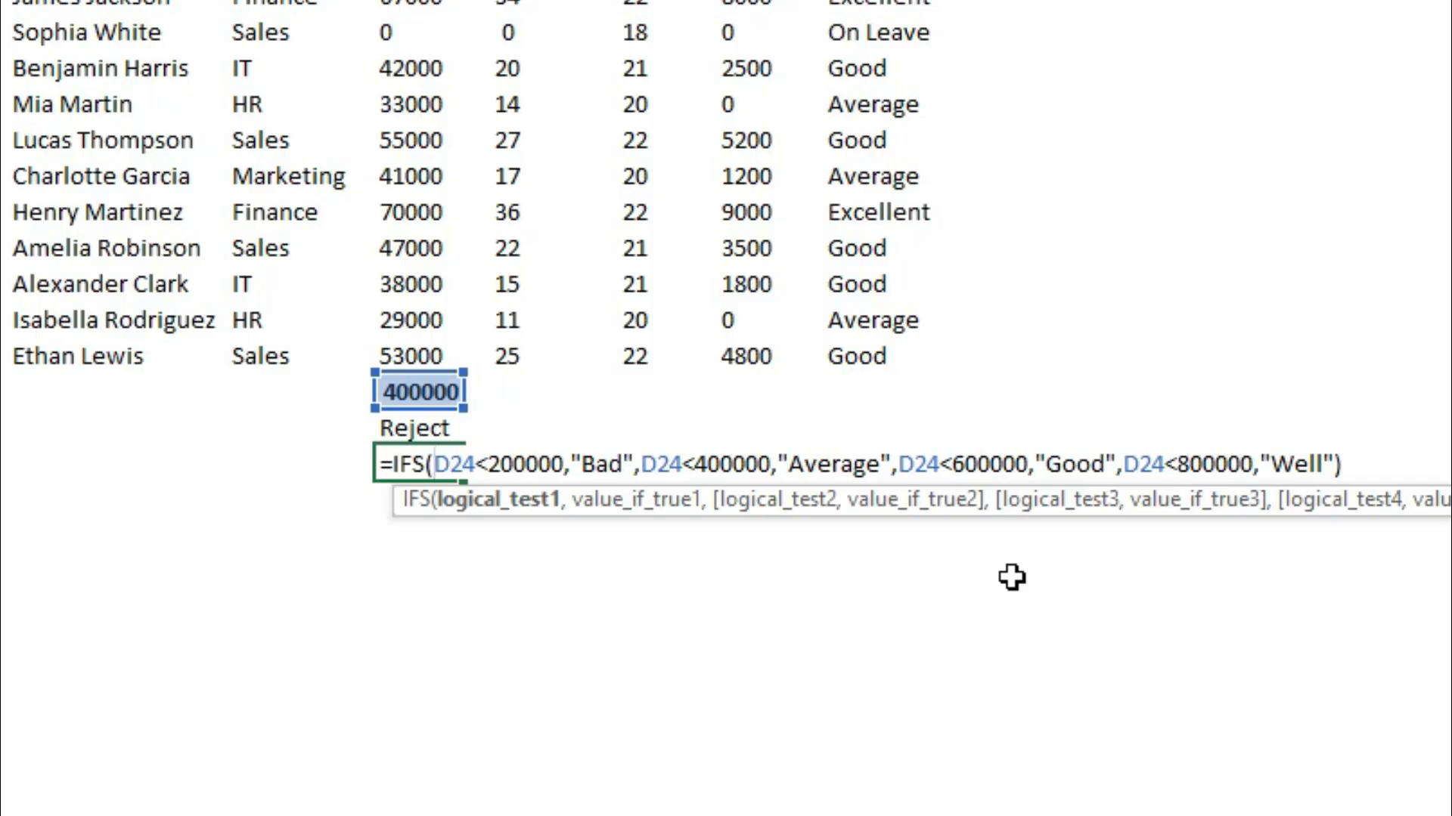
pyautogui.press('Return')
pyautogui.click(389, 391)
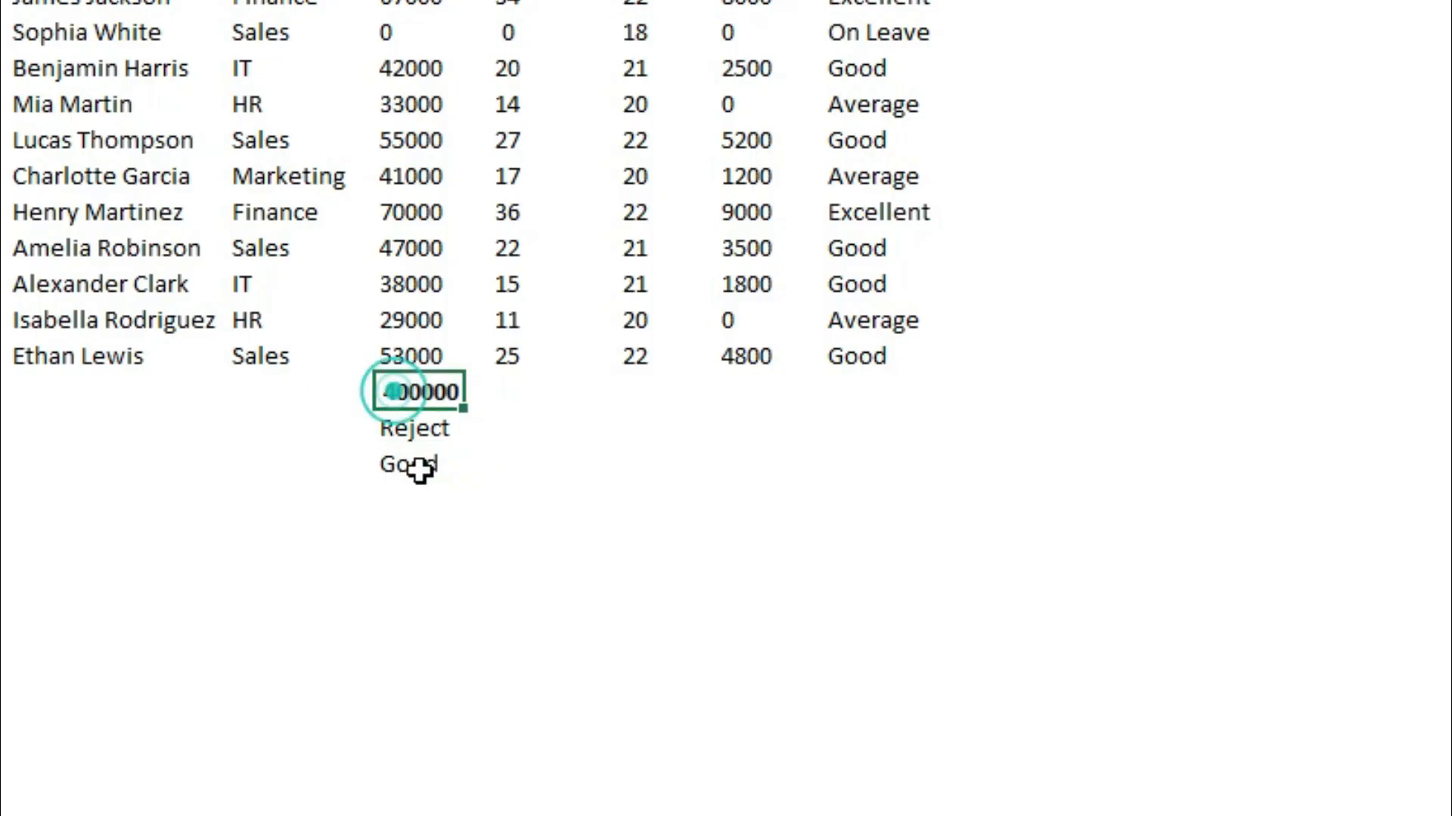
pyautogui.write('100')
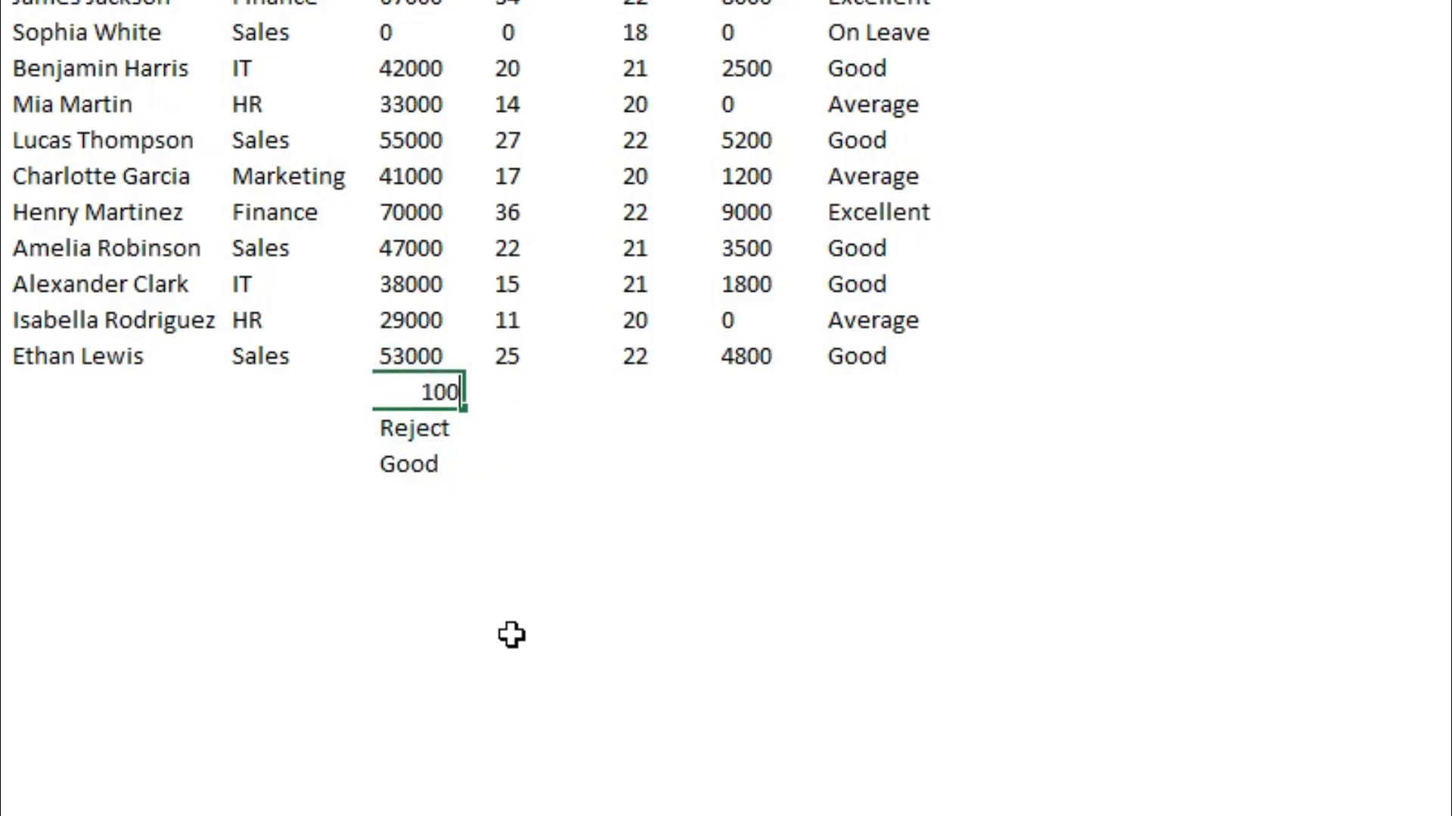
pyautogui.write('000')
pyautogui.press('Return')
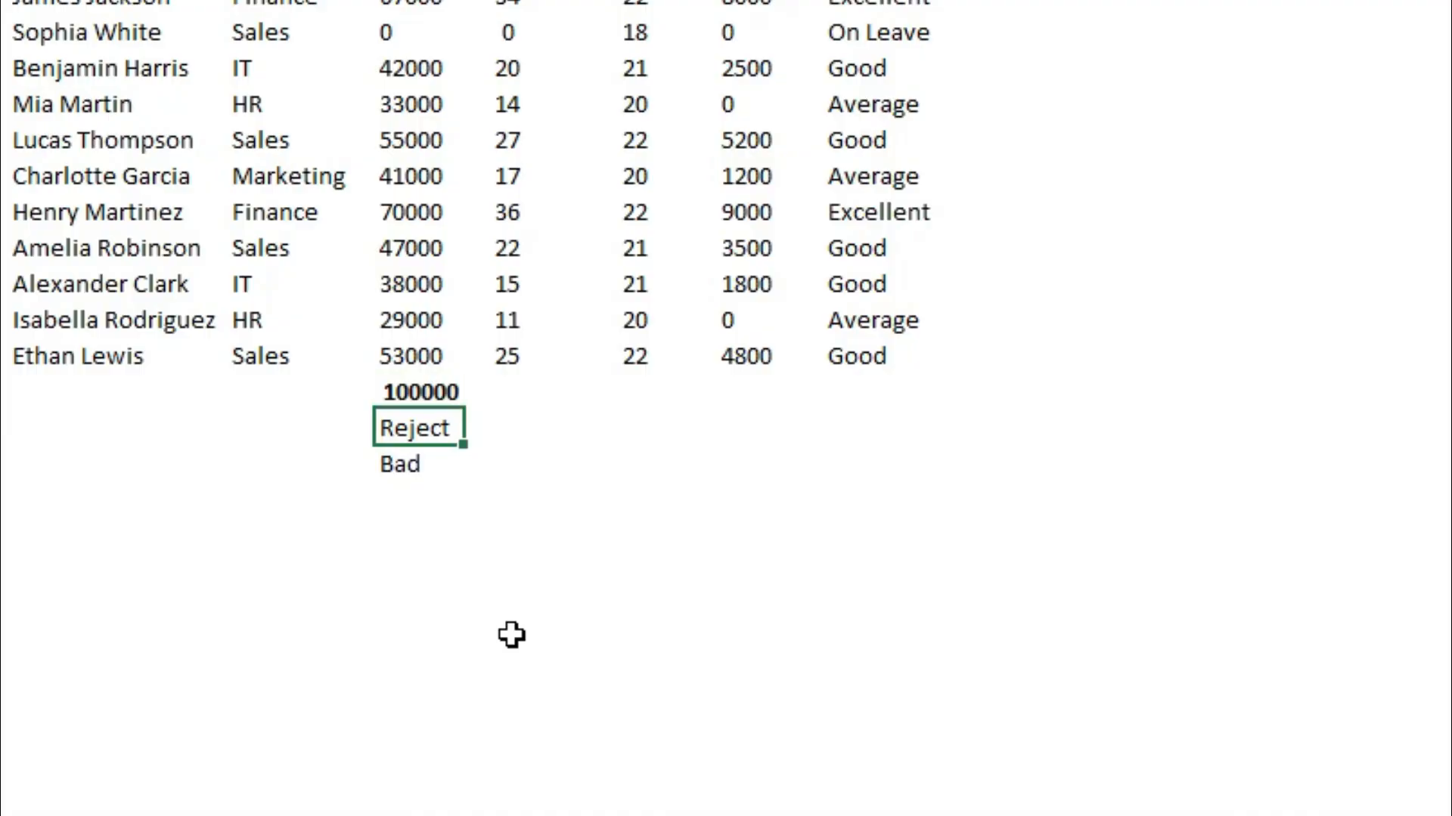
# Set D24 to 900000 to test the IFS formula with a value above its highest threshold.
pyautogui.click(428, 394)
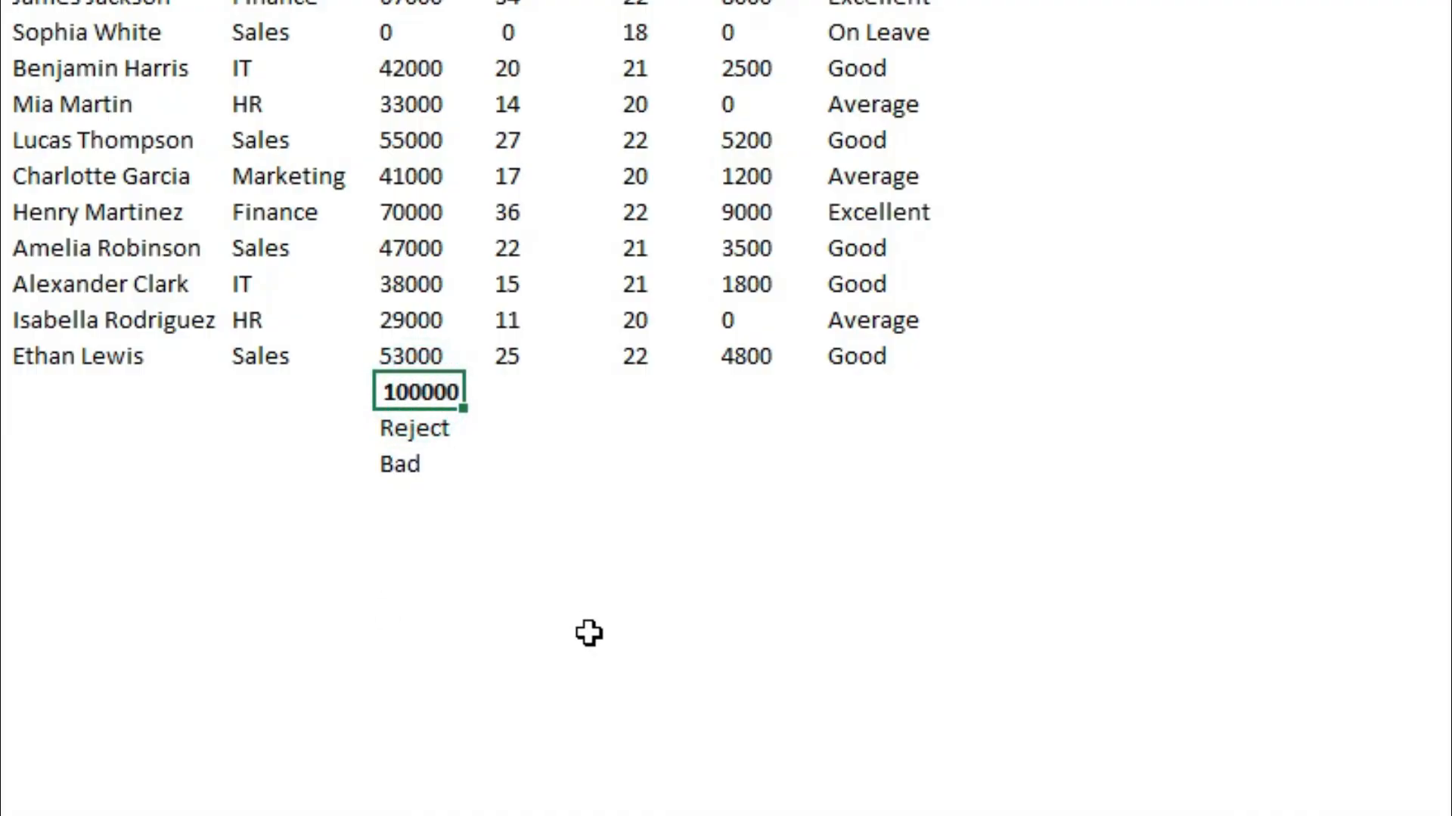
pyautogui.write('900000')
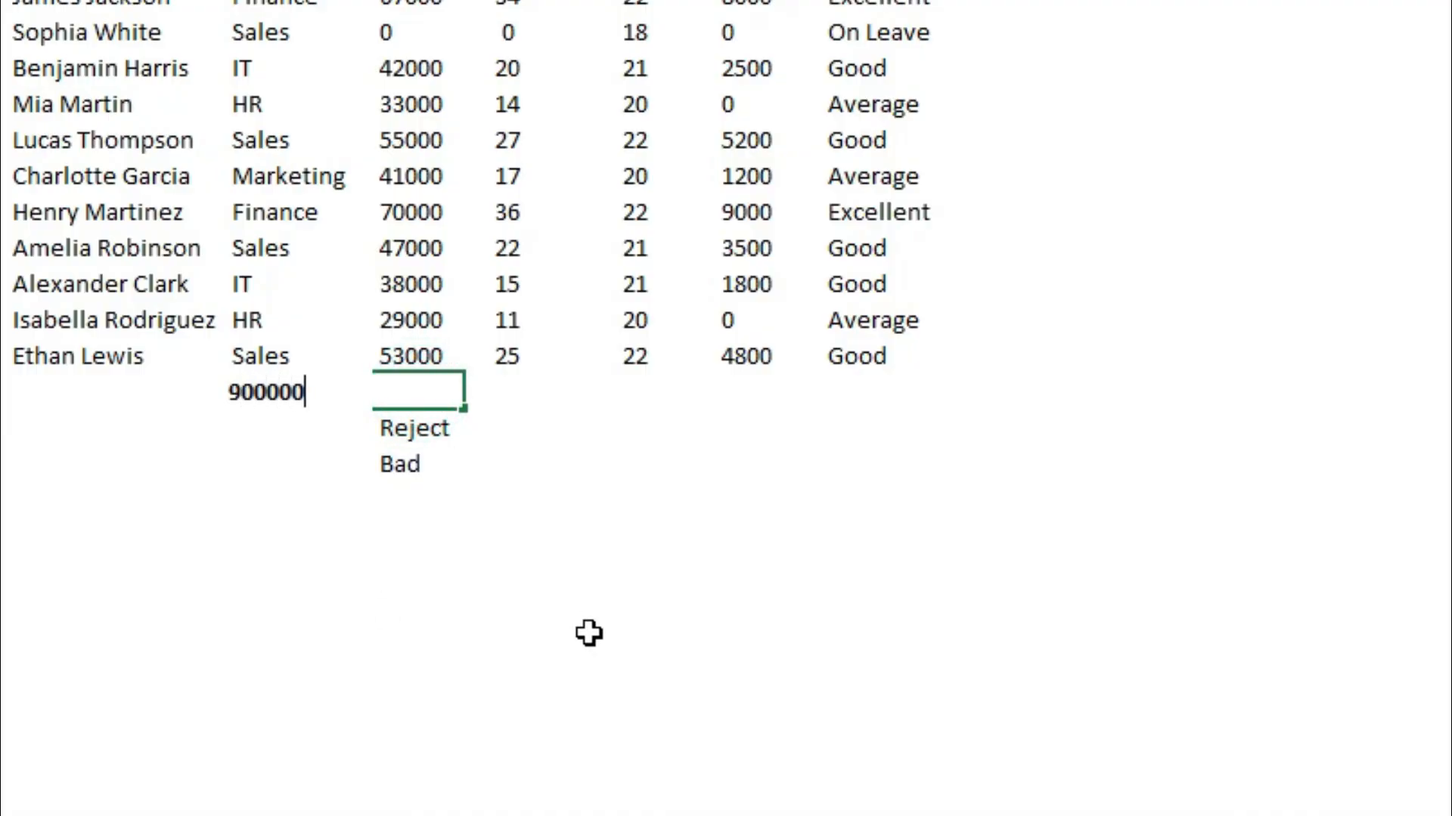
pyautogui.press('Return')
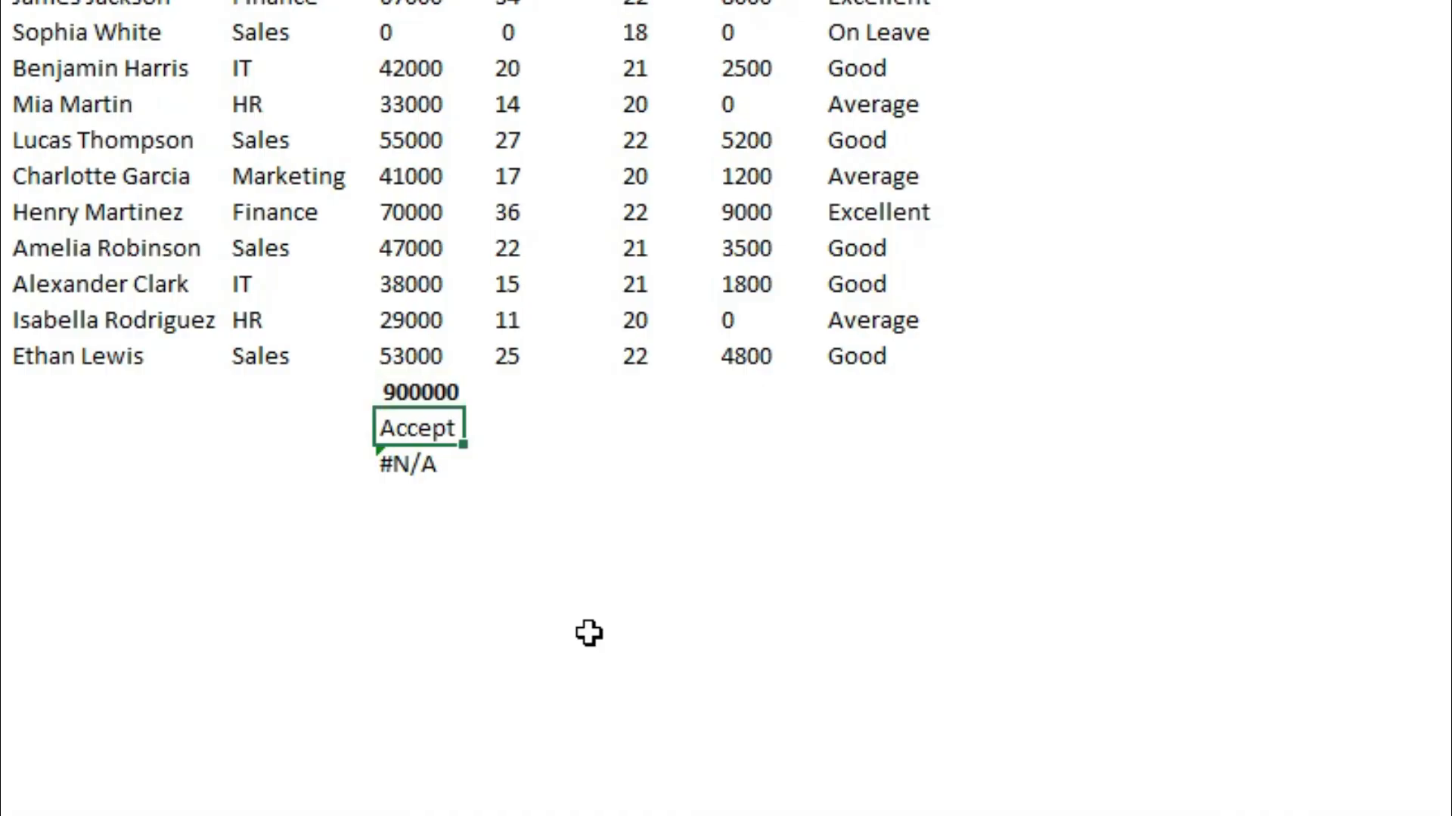
# Change the last condition of the IFS formula in D26 to D24>800000 and review the edited formula.
pyautogui.click(420, 461)
pyautogui.doubleClick(420, 461)
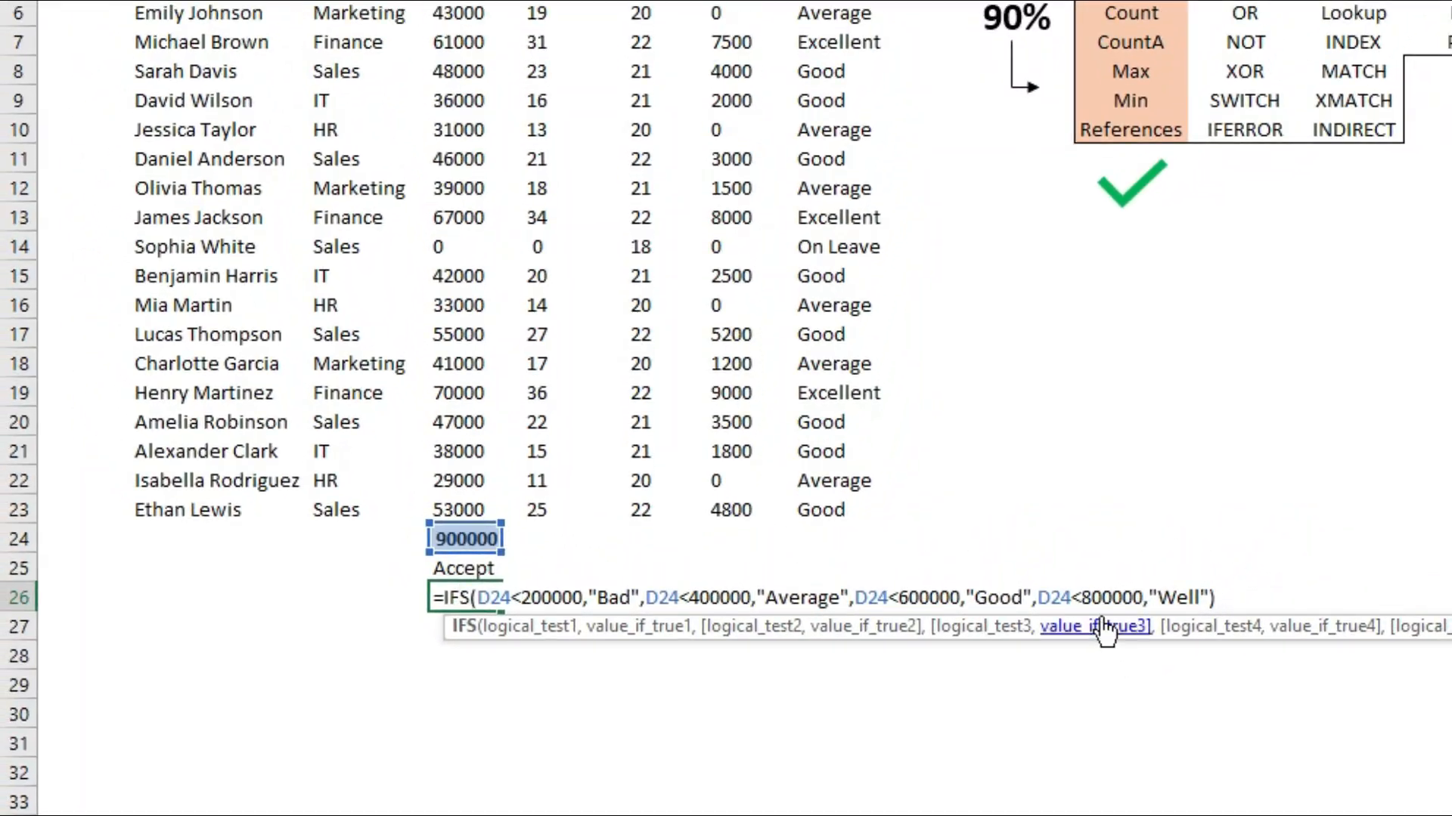
pyautogui.click(1082, 597)
pyautogui.press('BackSpace')
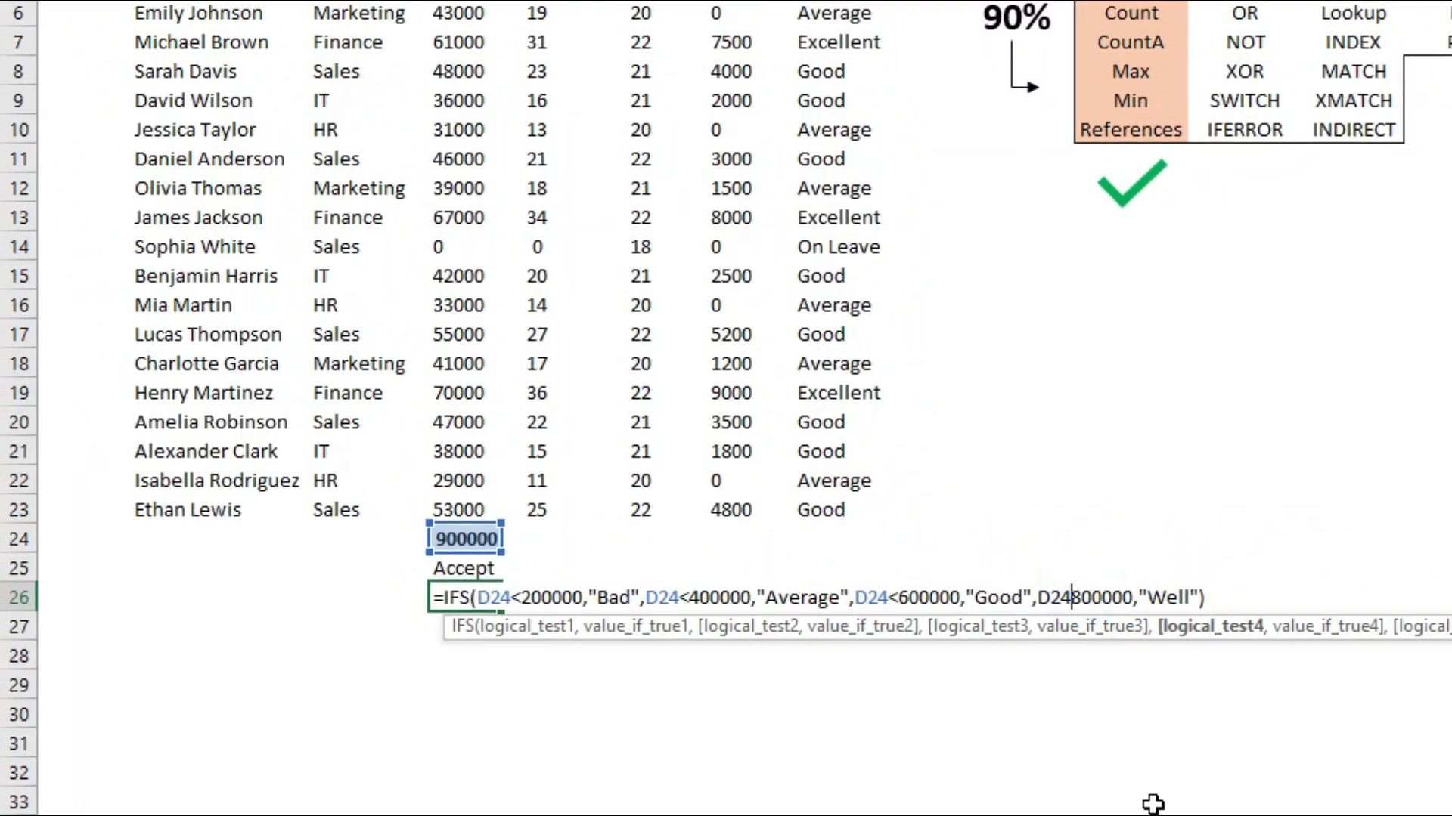
pyautogui.write('>')
pyautogui.press('Return')
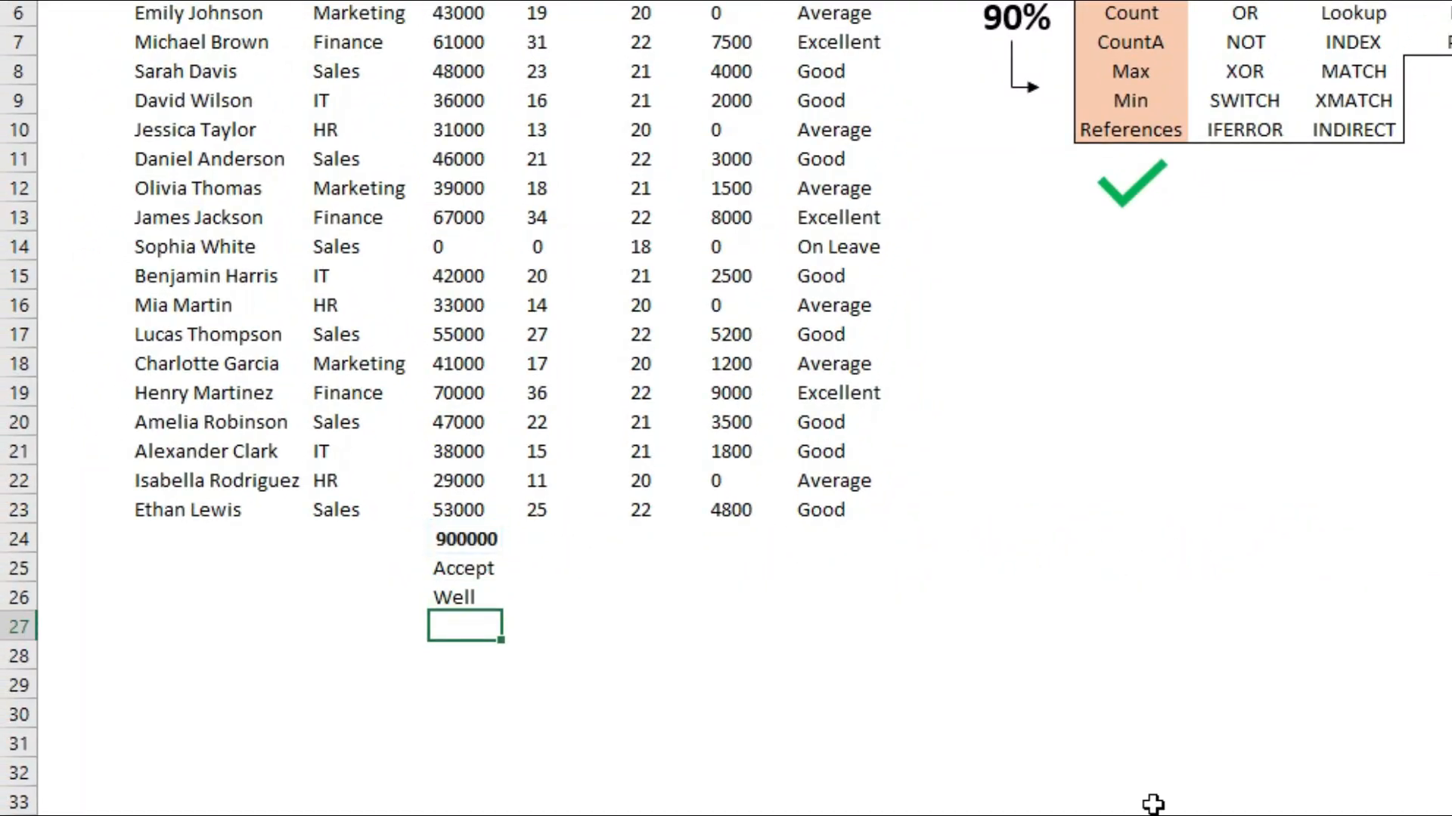
pyautogui.doubleClick(477, 597)
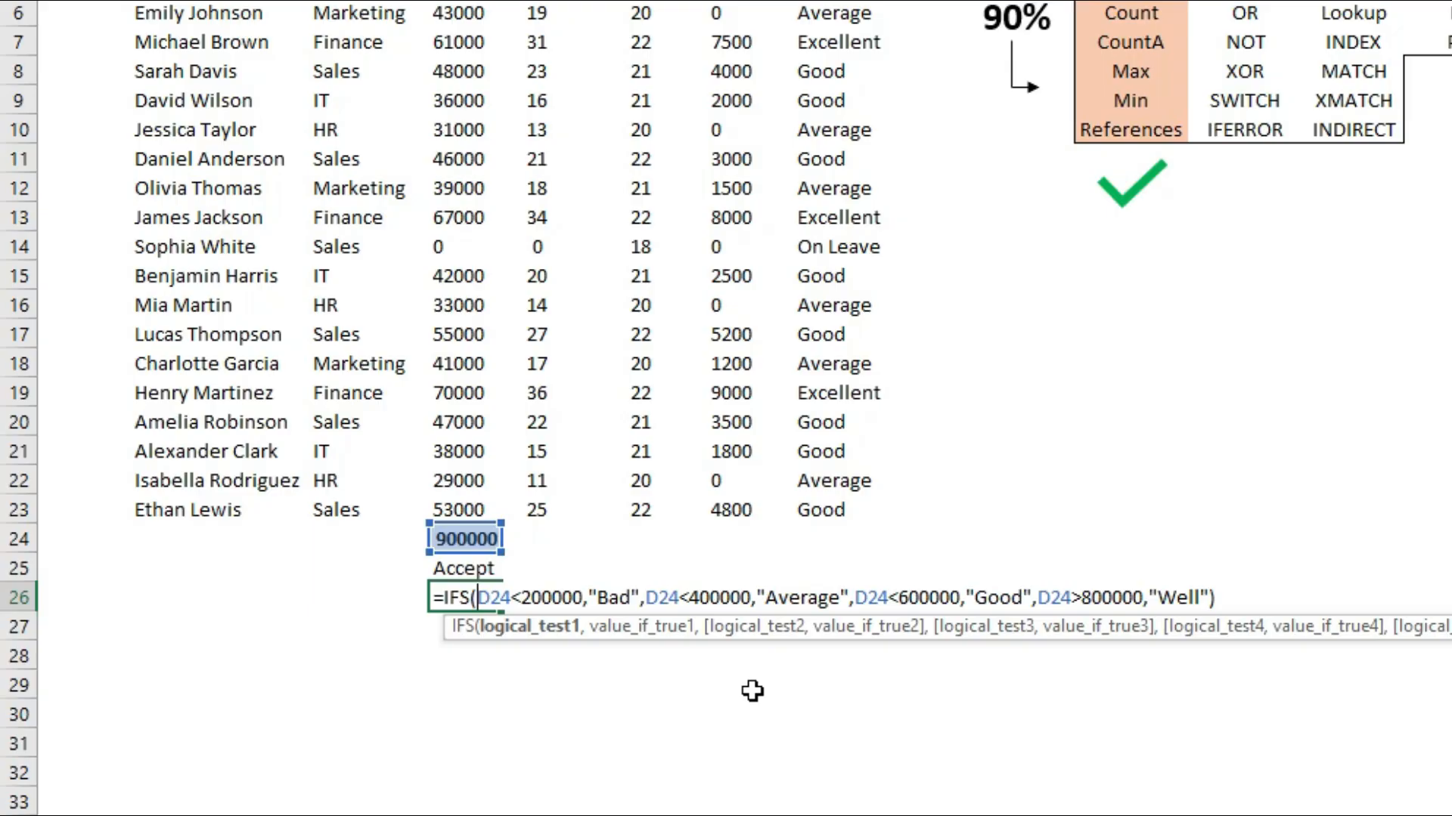
pyautogui.press('Return')
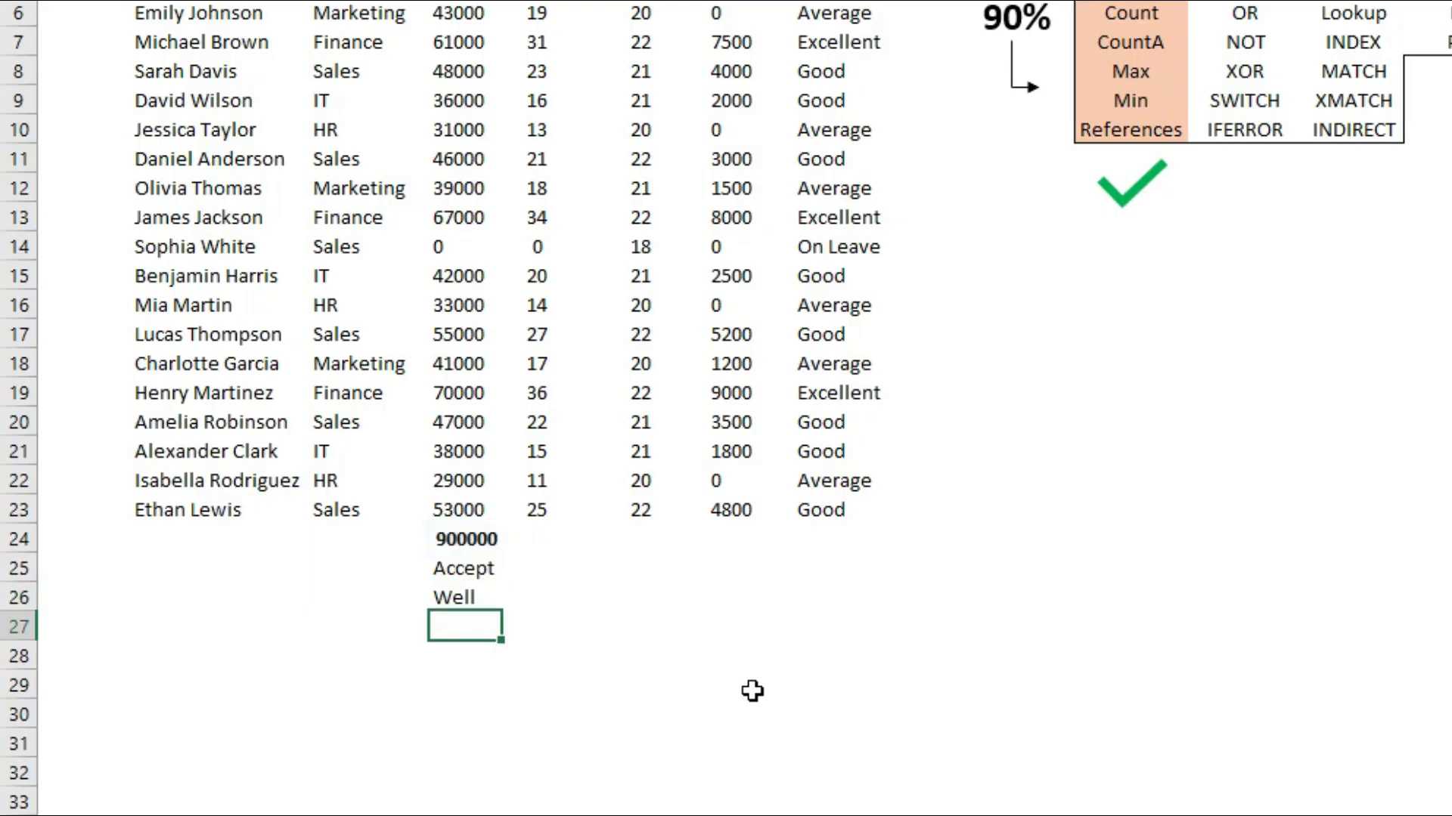
pyautogui.click(1229, 13)
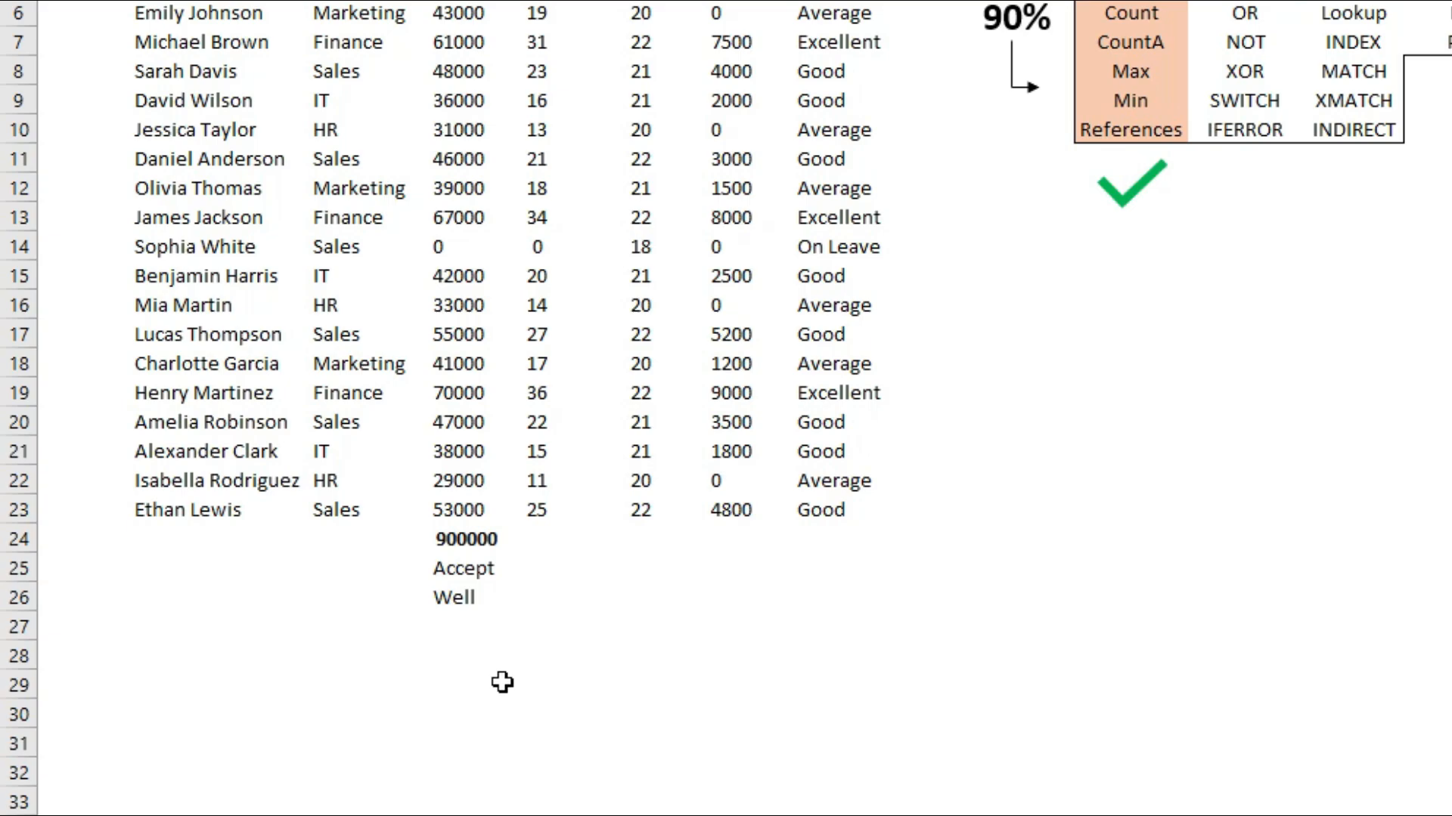
pyautogui.click(457, 628)
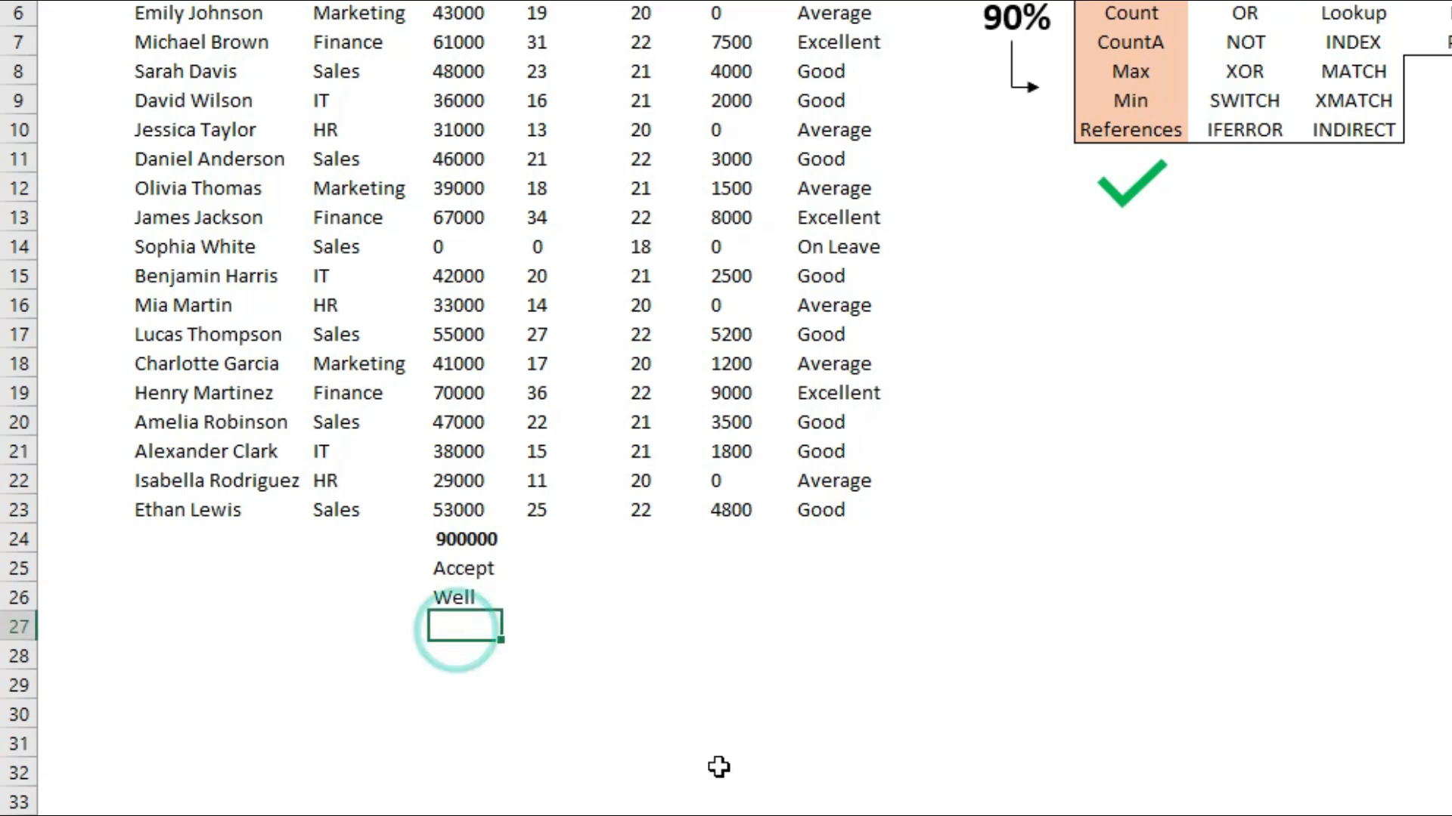
pyautogui.write('AND ')
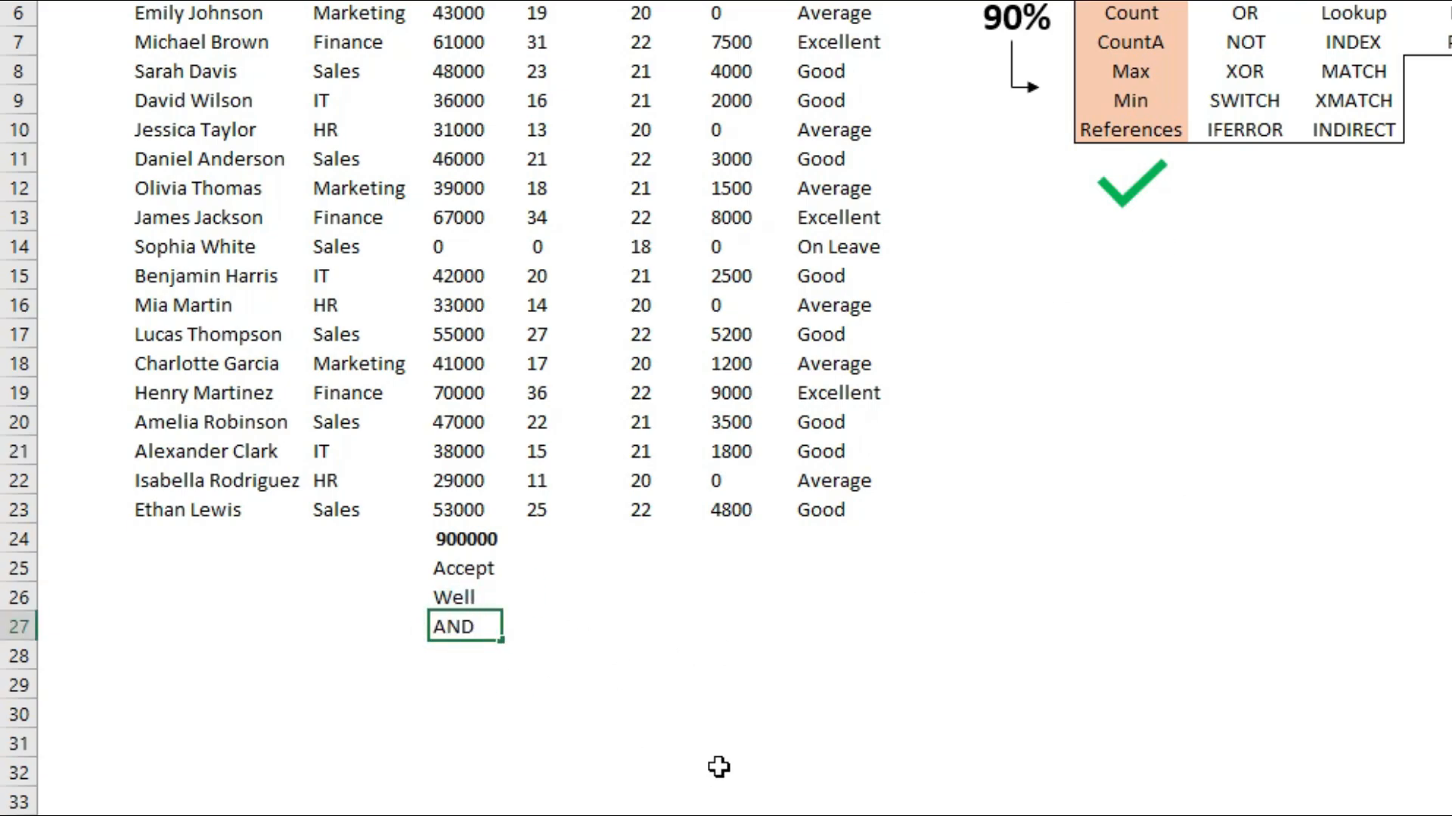
pyautogui.write('&')
pyautogui.press('BackSpace')
pyautogui.press('BackSpace')
pyautogui.press('BackSpace')
pyautogui.press('BackSpace')
pyautogui.press('BackSpace')
pyautogui.press('Return')
# Start an AND formula in D27 with D24>500000 as its first condition.
pyautogui.press('Up')
pyautogui.write('=')
pyautogui.scroll(1, 692, 729)
pyautogui.write('and')
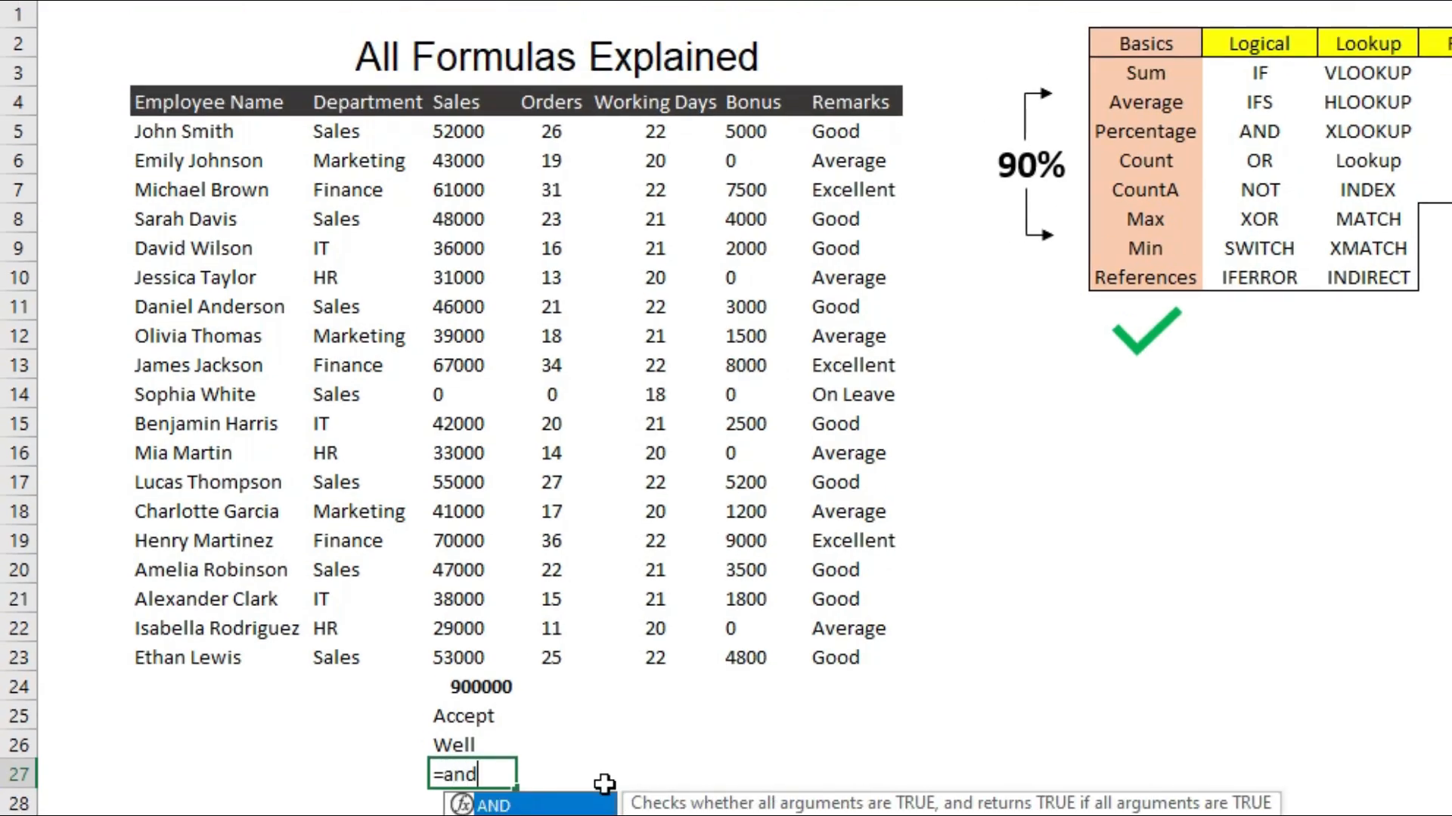
pyautogui.write('(')
pyautogui.press('Up')
pyautogui.press('Up')
pyautogui.press('Up')
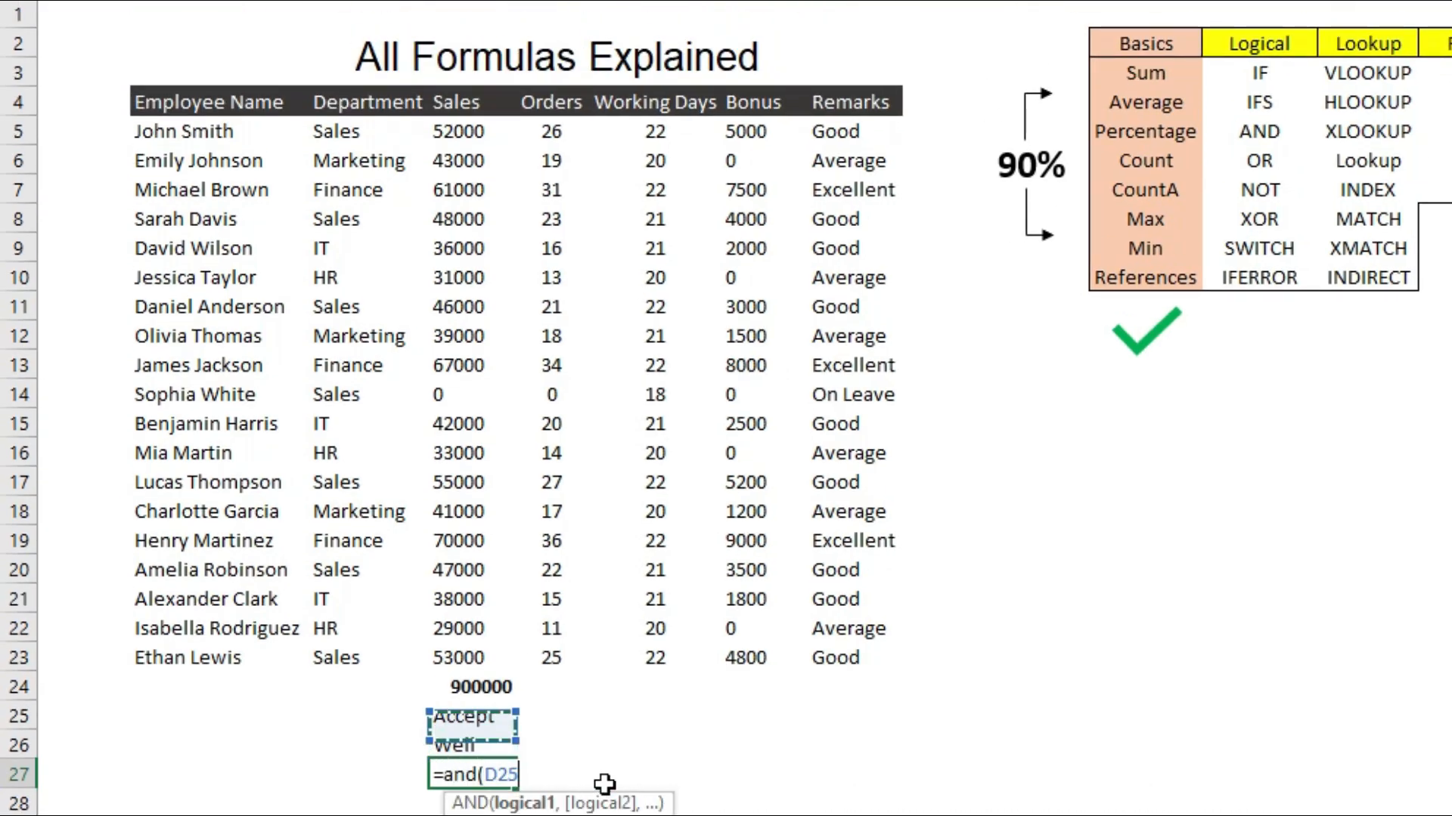
pyautogui.write('>')
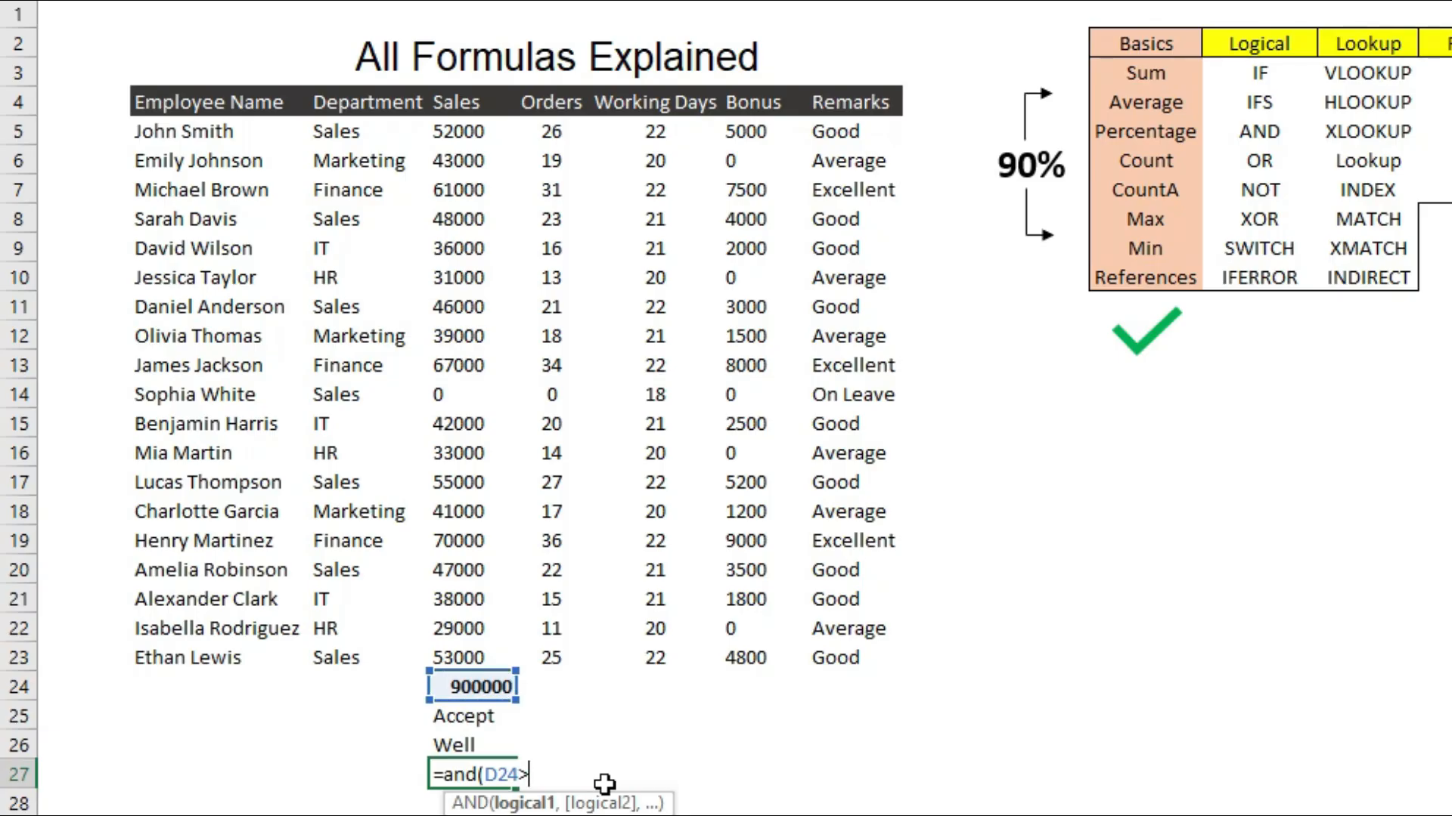
pyautogui.write('500000,')
# Add D24<1000000 as the second condition and complete the AND formula in D27.
pyautogui.press('Up')
pyautogui.press('Up')
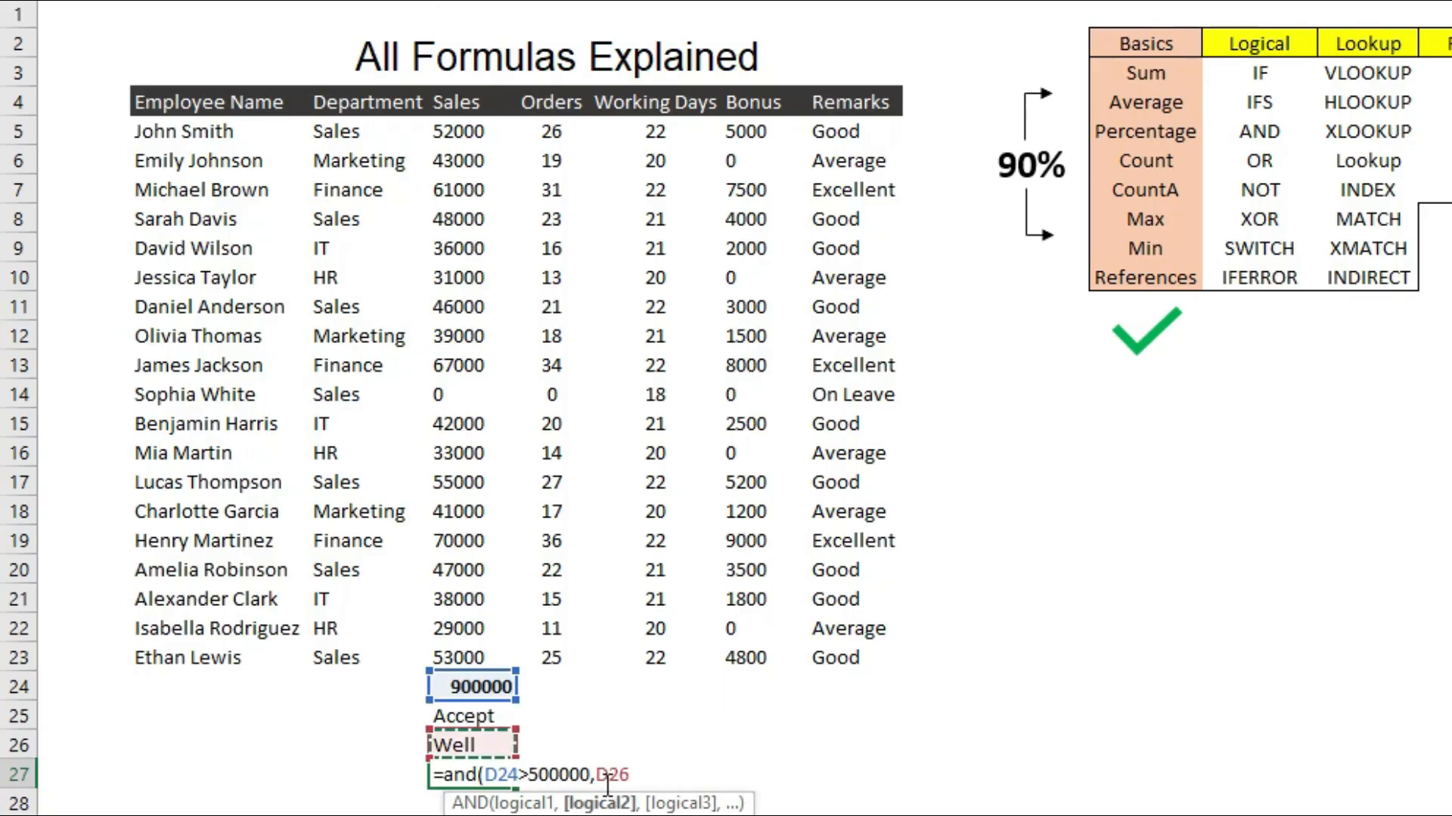
pyautogui.press('Up')
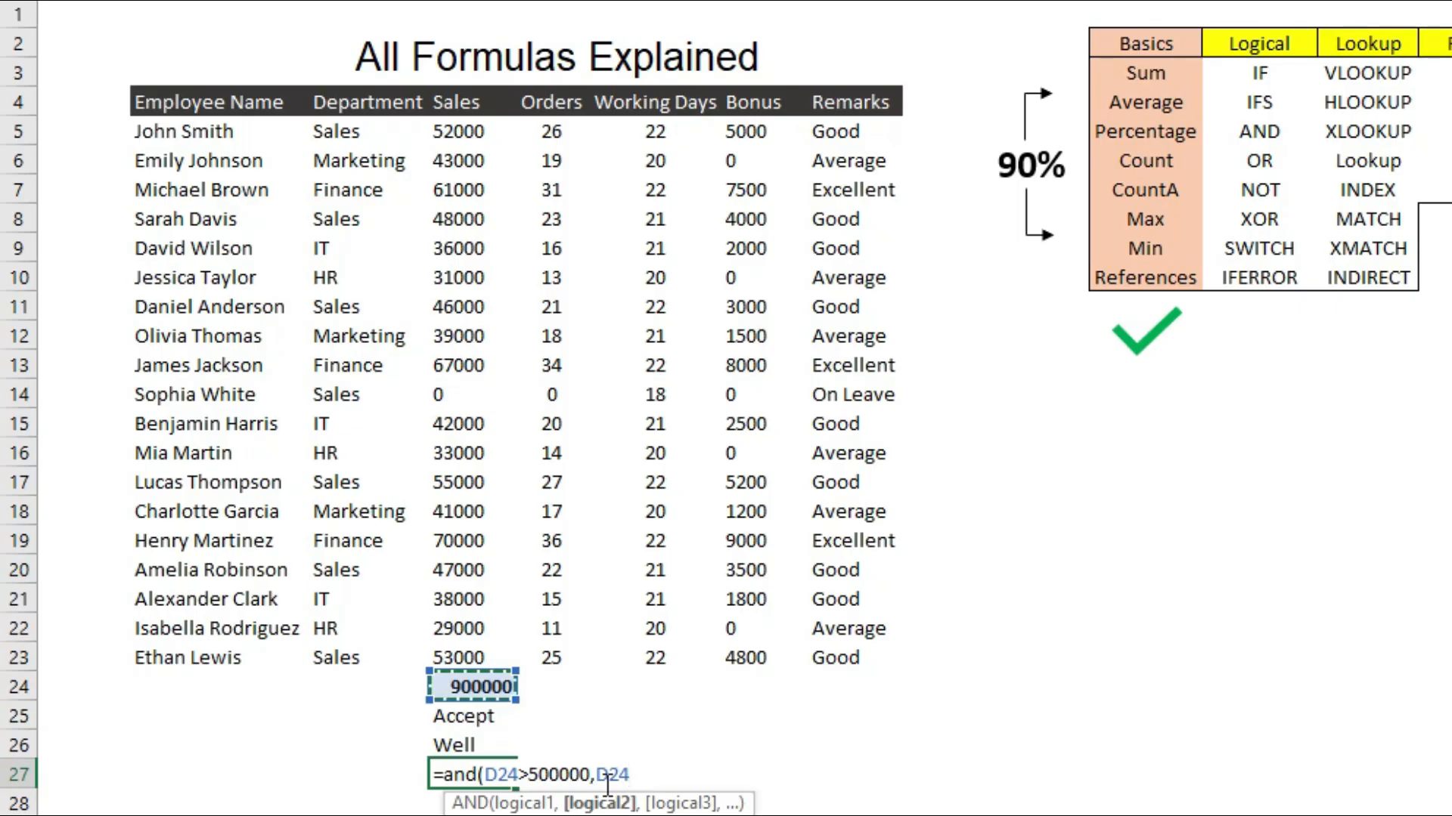
pyautogui.write('<1000')
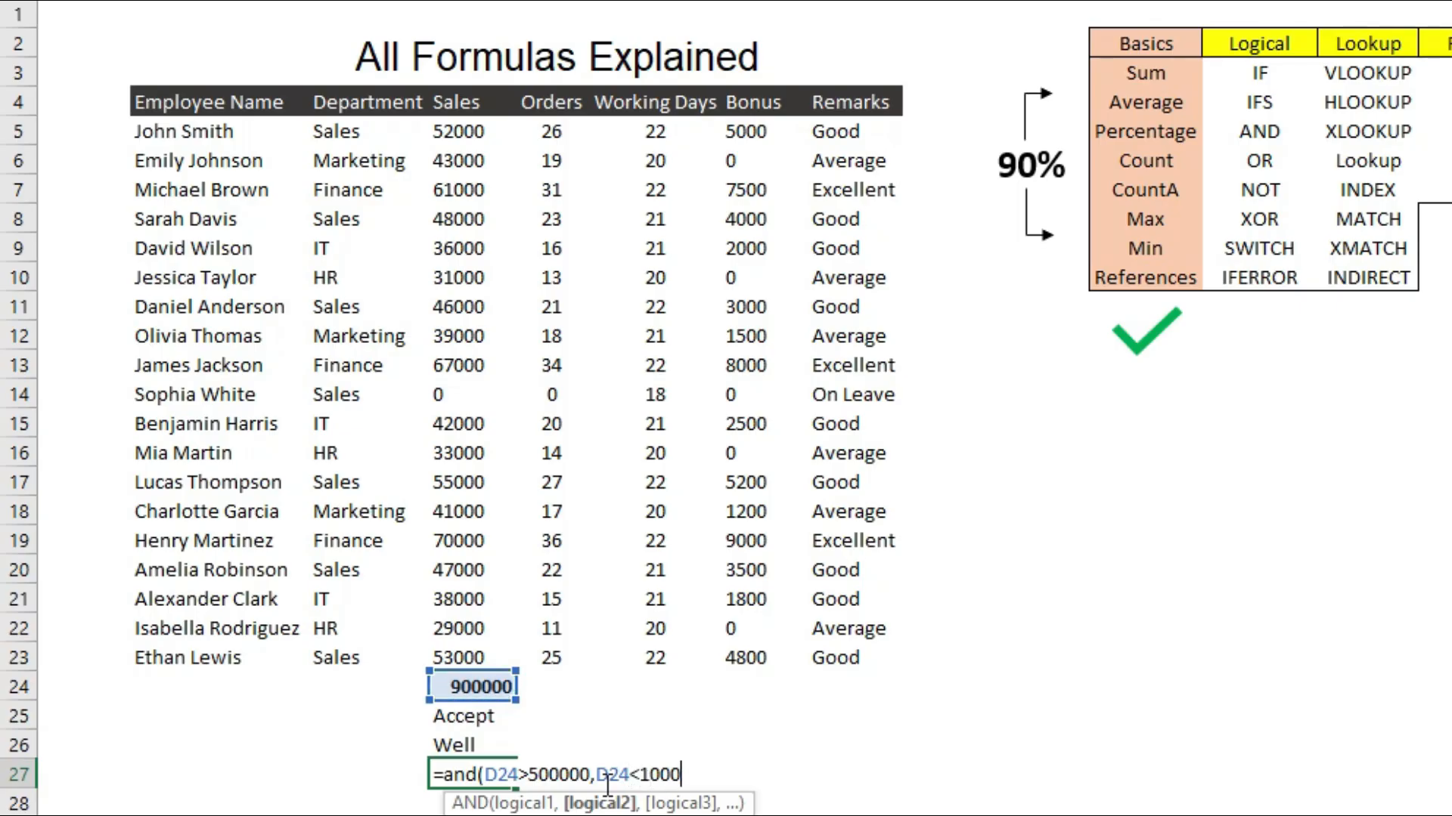
pyautogui.write('000)')
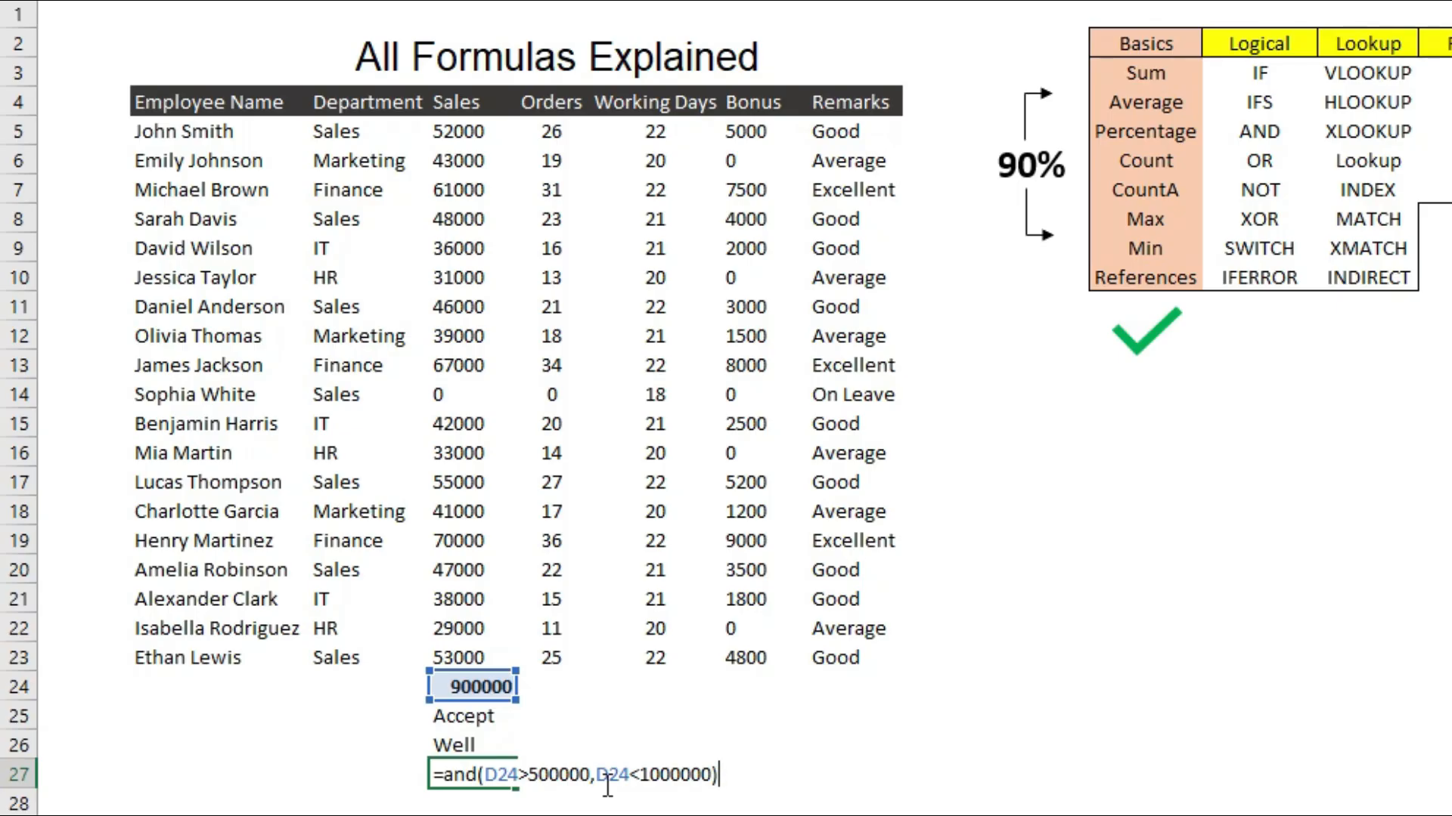
pyautogui.press('Return')
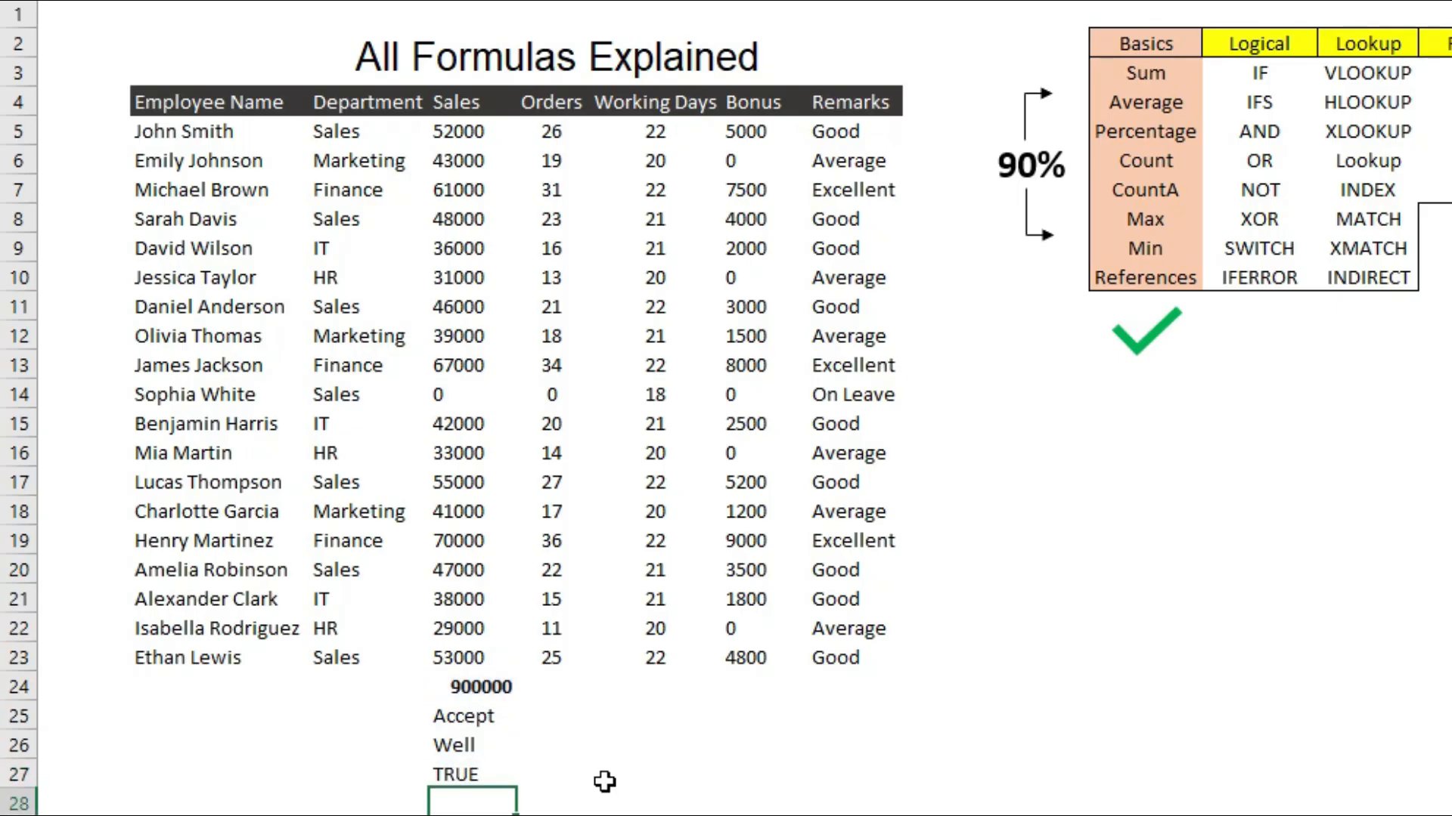
# Review the AND formula in D27, and set D24 to 1200000 to test it with a value above the upper limit.
pyautogui.doubleClick(502, 772)
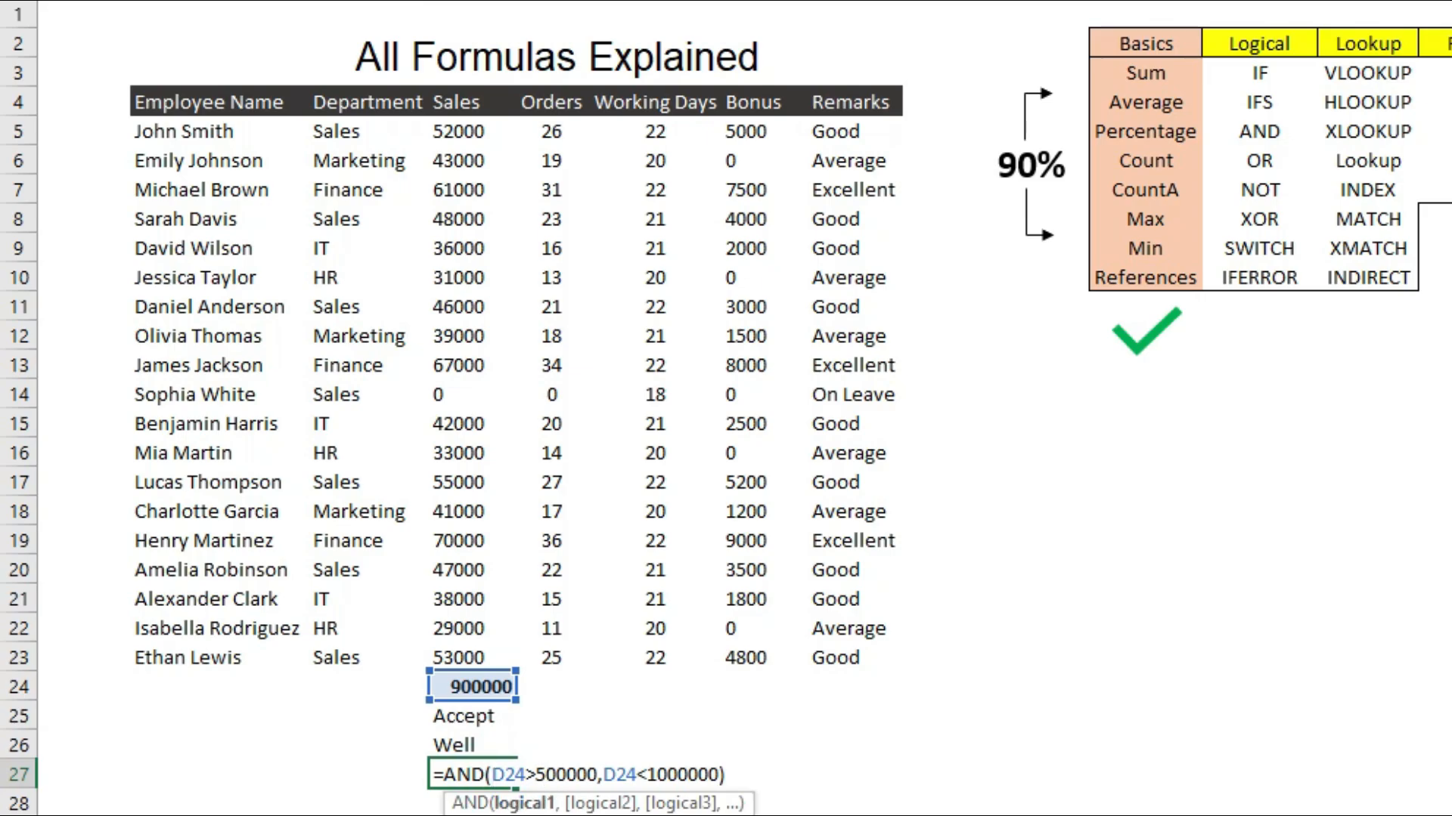
pyautogui.press('Return')
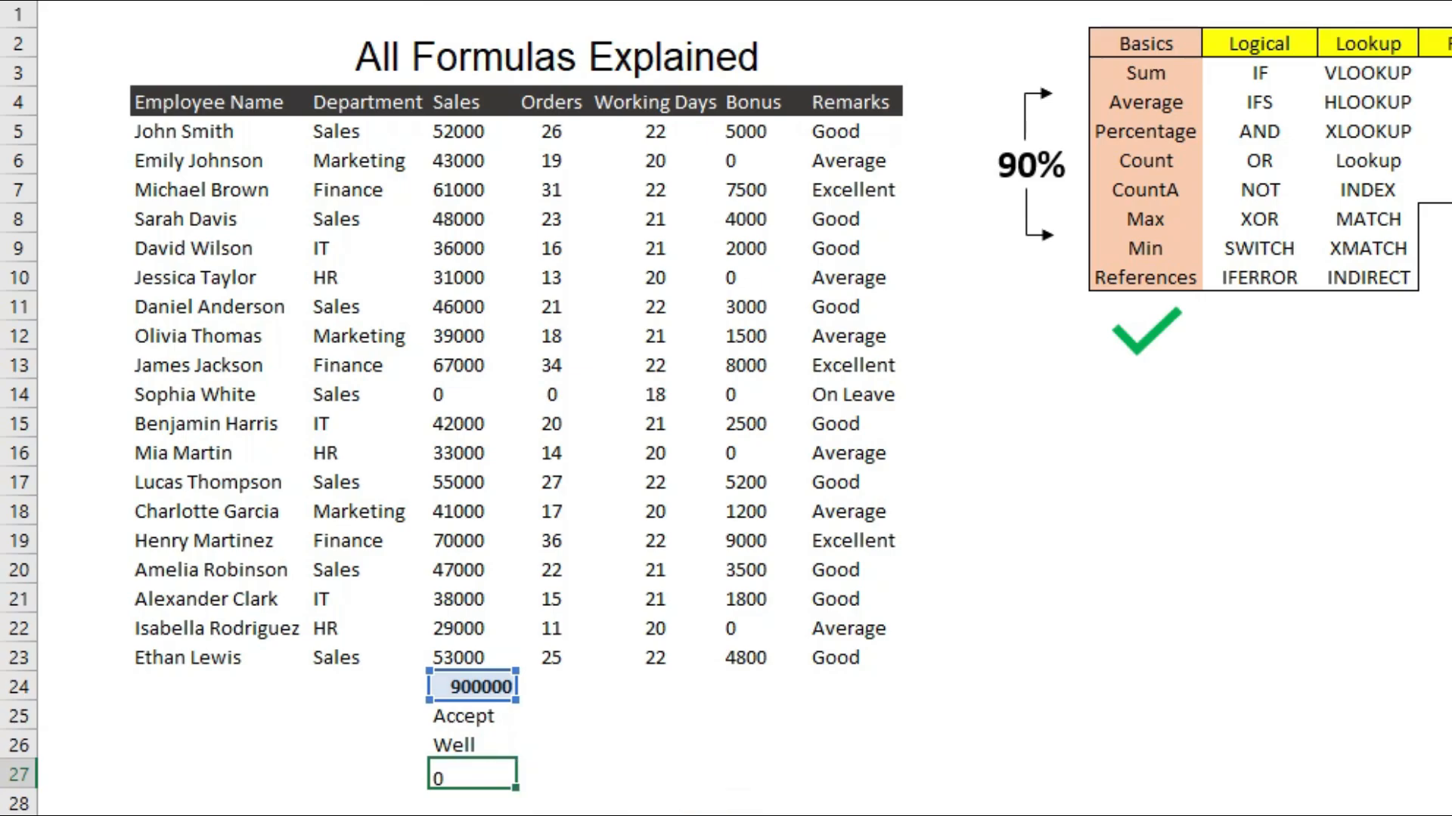
pyautogui.click(470, 684)
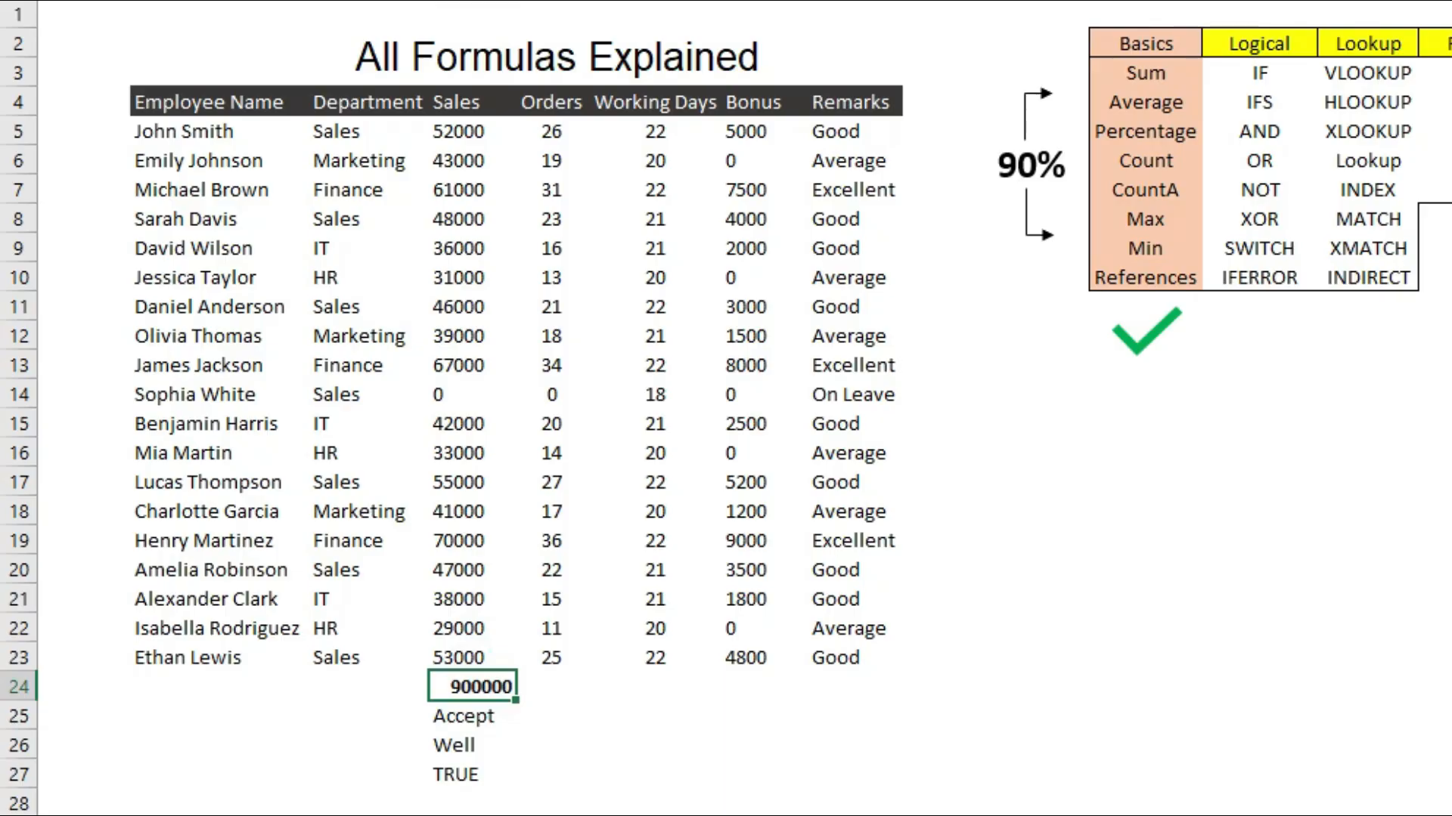
pyautogui.write('1200000')
pyautogui.press('Return')
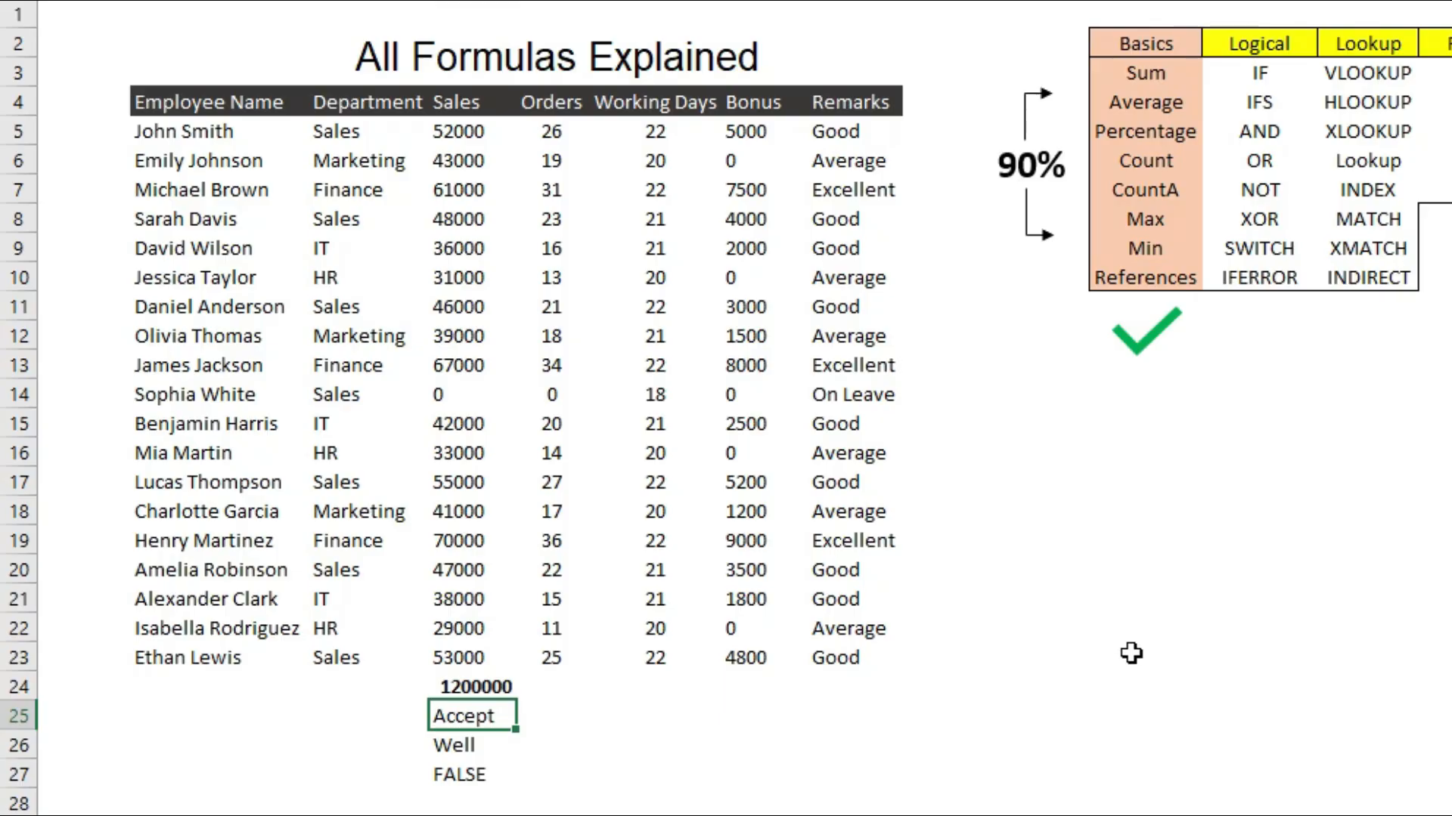
pyautogui.click(679, 747)
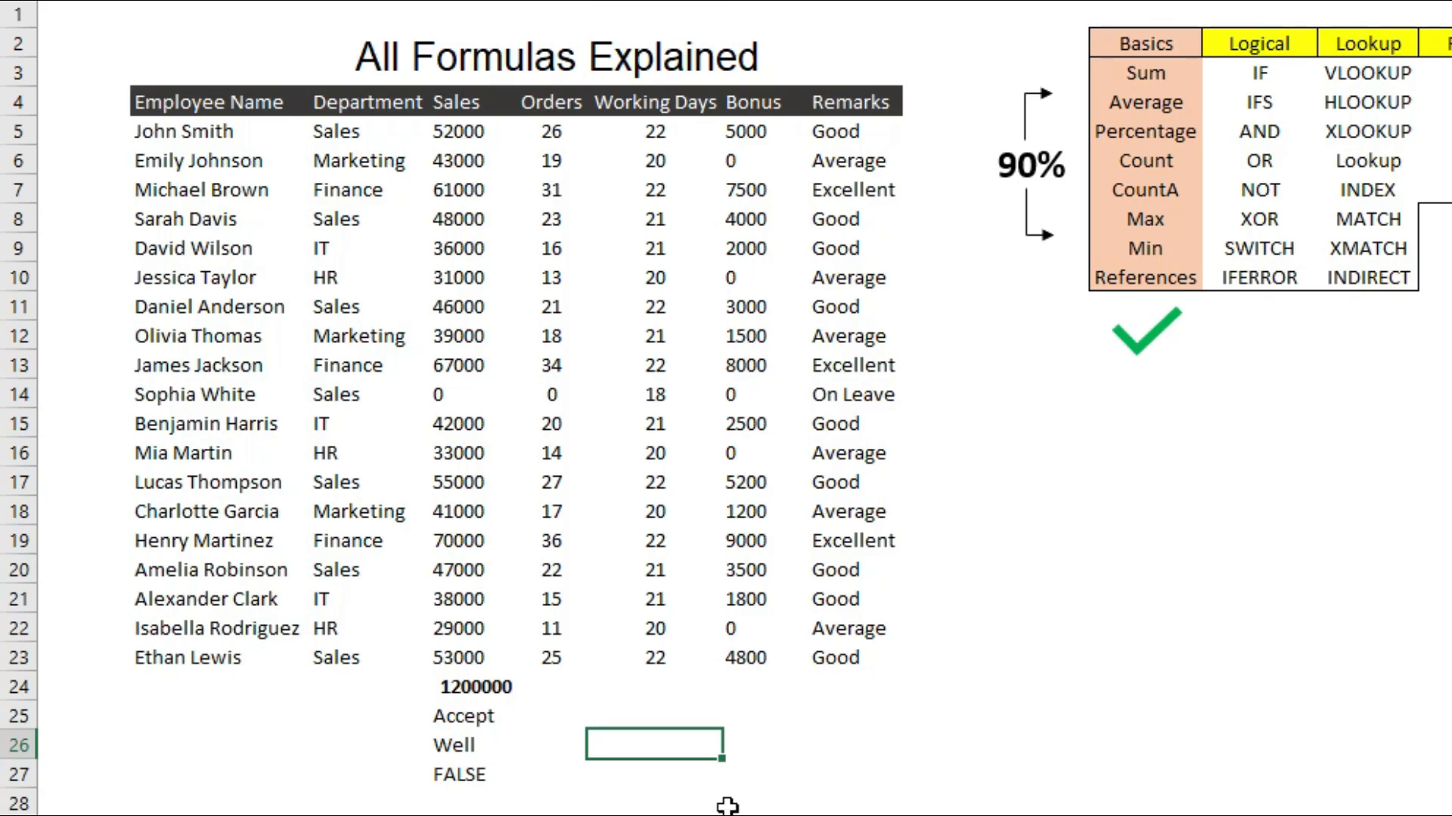
pyautogui.click(1249, 164)
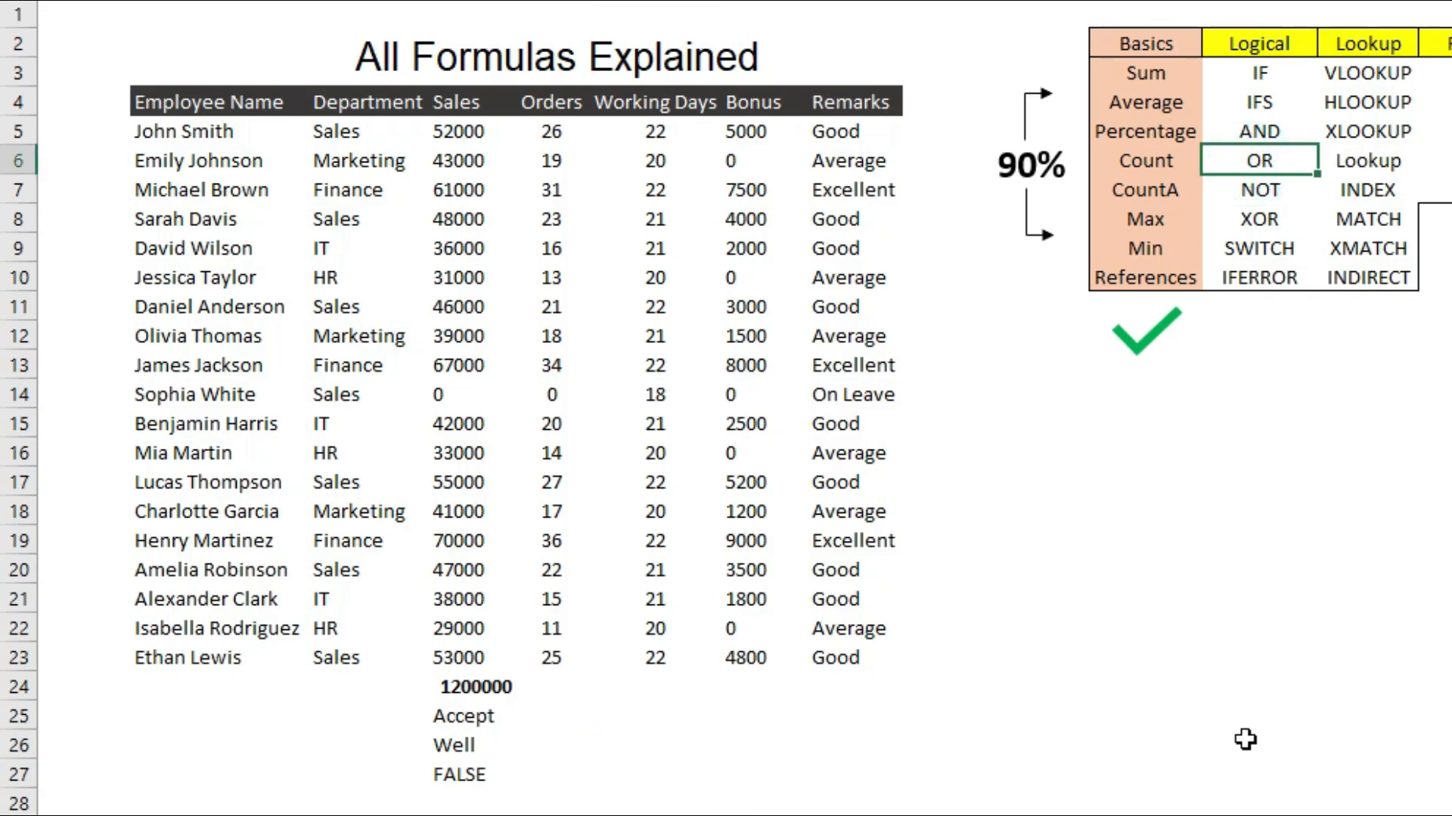
pyautogui.moveTo(1261, 73); pyautogui.dragTo(1263, 274)
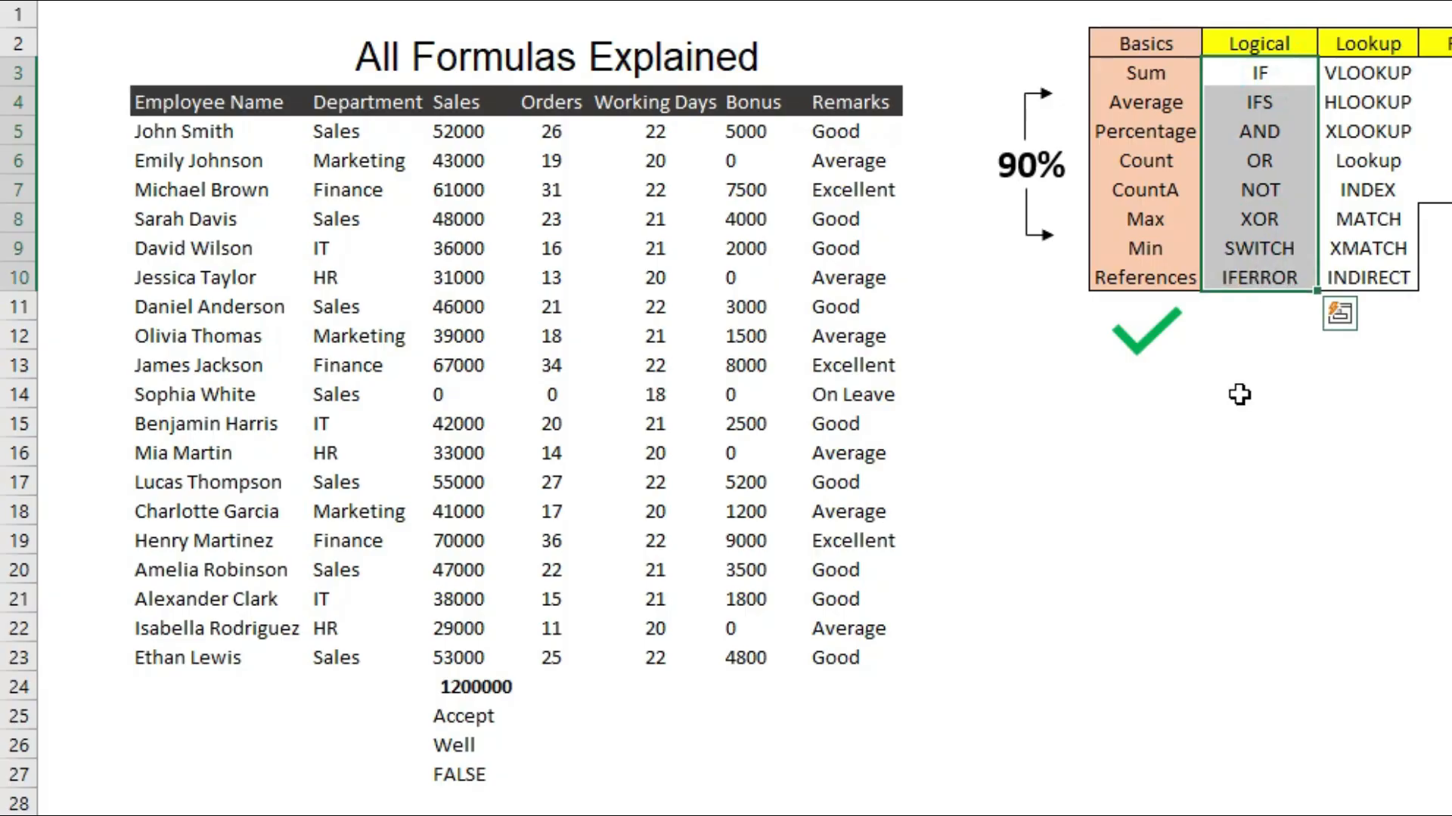
pyautogui.click(1246, 421)
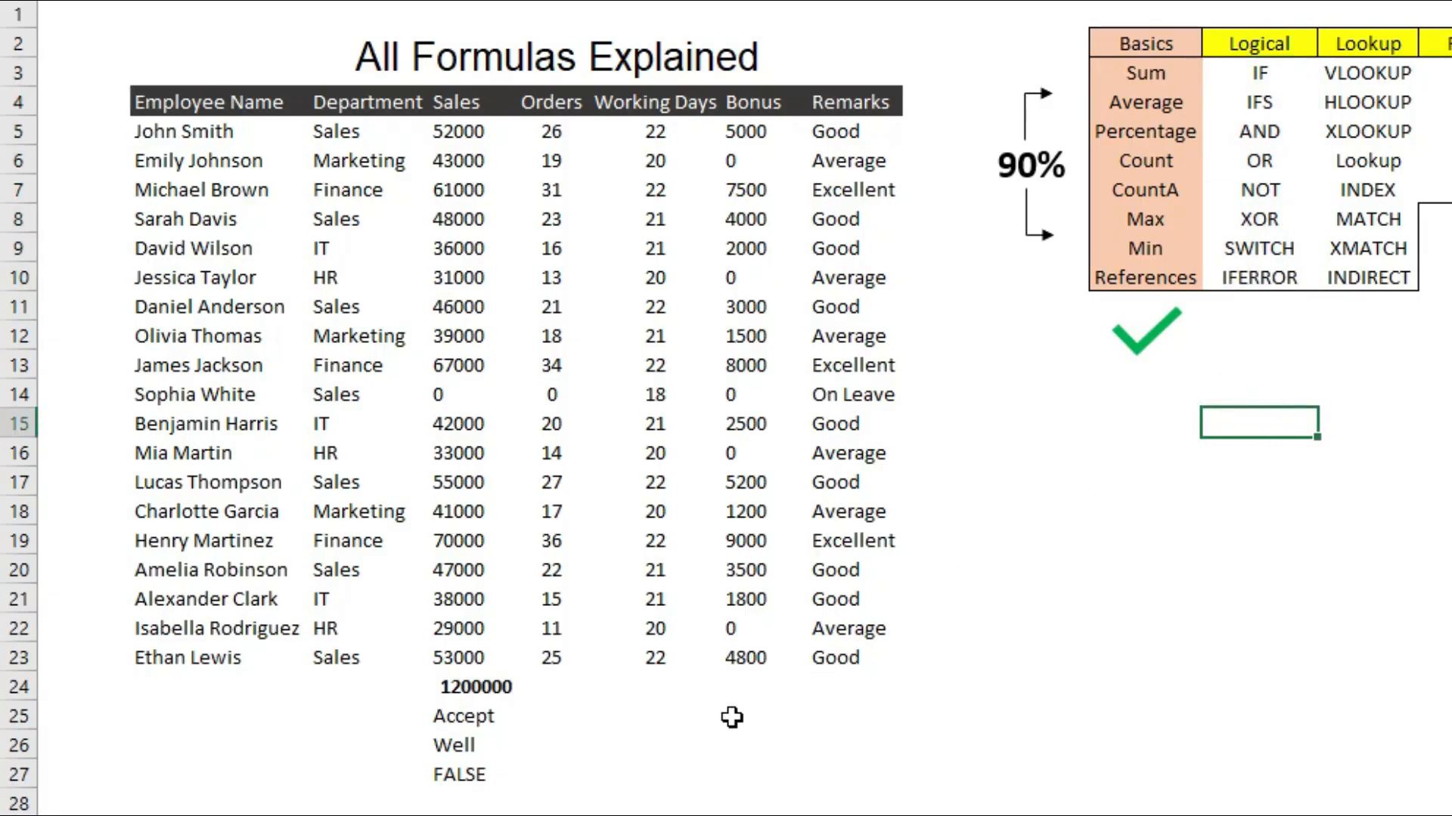
pyautogui.click(1245, 157)
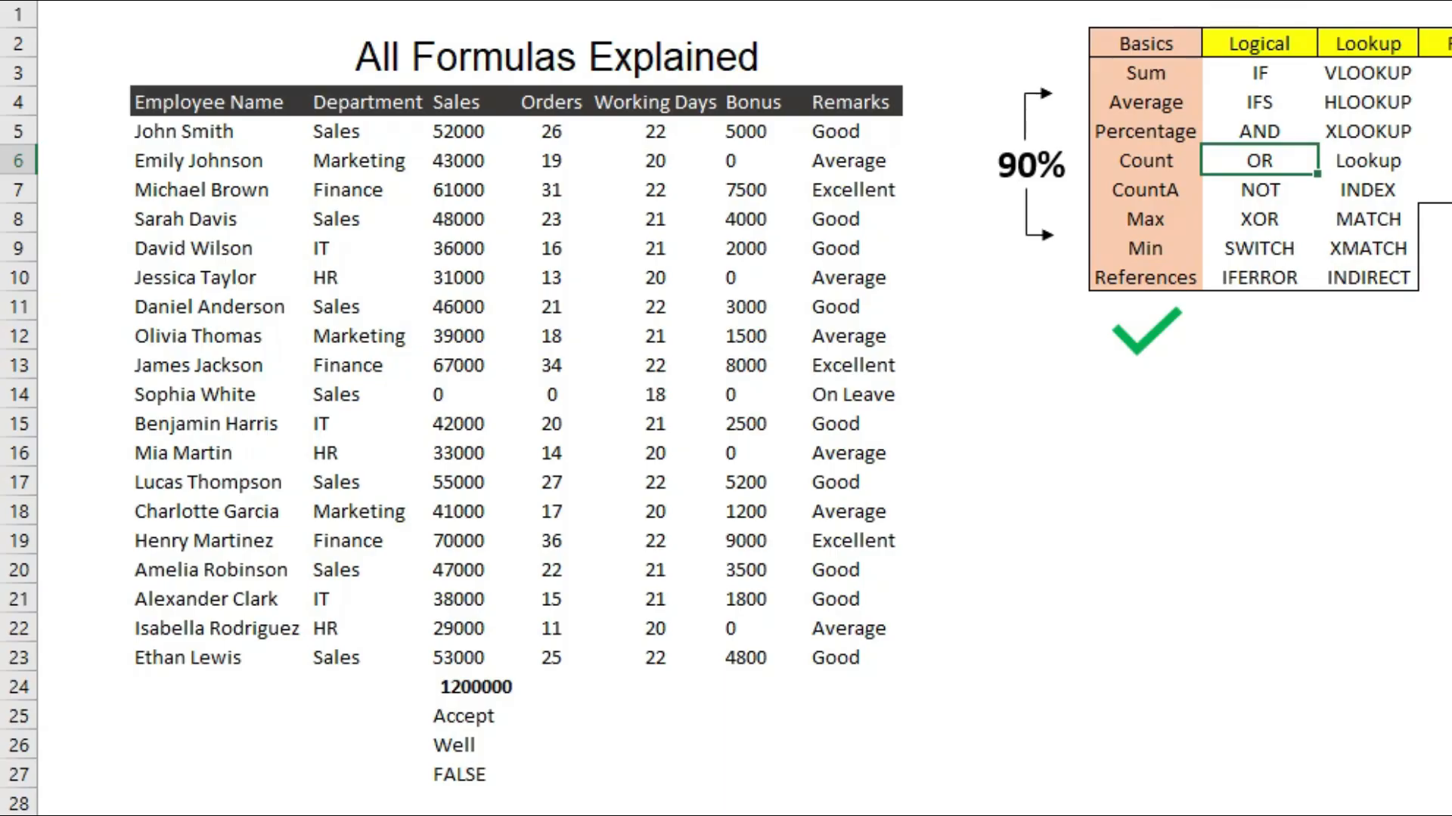
pyautogui.press('BackSpace')
pyautogui.press('Escape')
# Start an OR formula in F25 with D24>1000000 as its first condition.
pyautogui.click(654, 715)
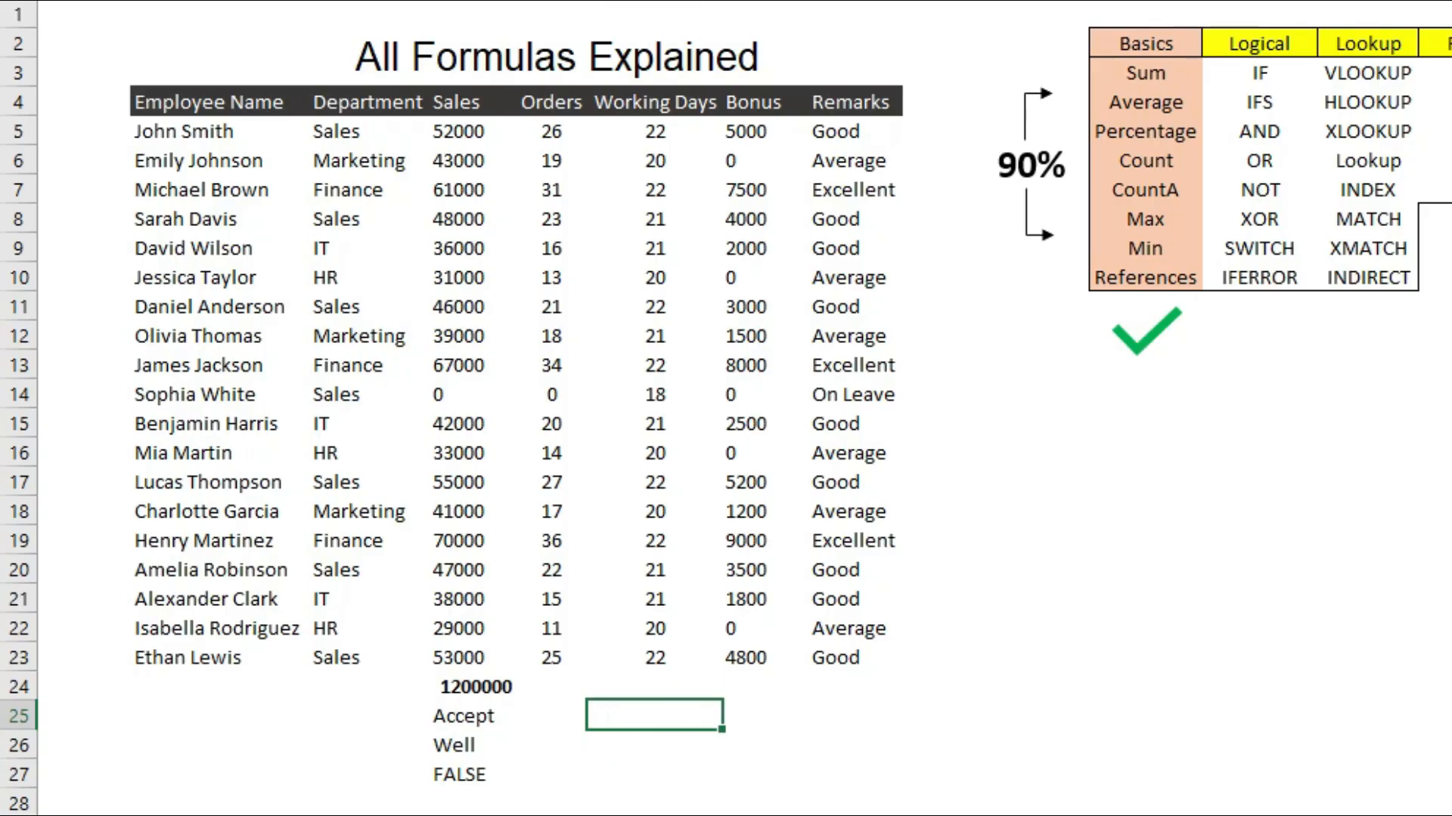
pyautogui.write('=or')
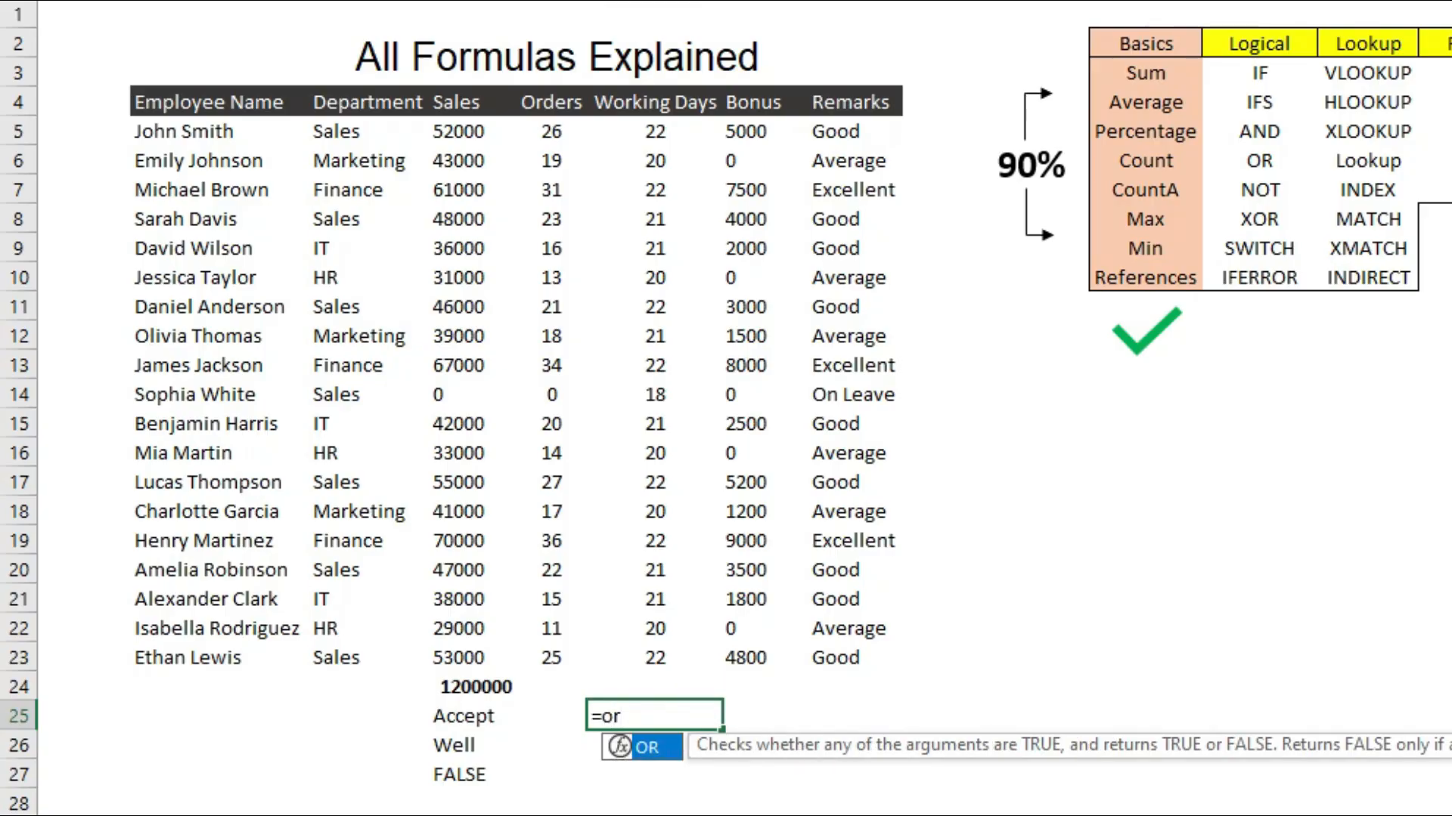
pyautogui.write('(')
pyautogui.press('Left')
pyautogui.press('Left')
pyautogui.press('Up')
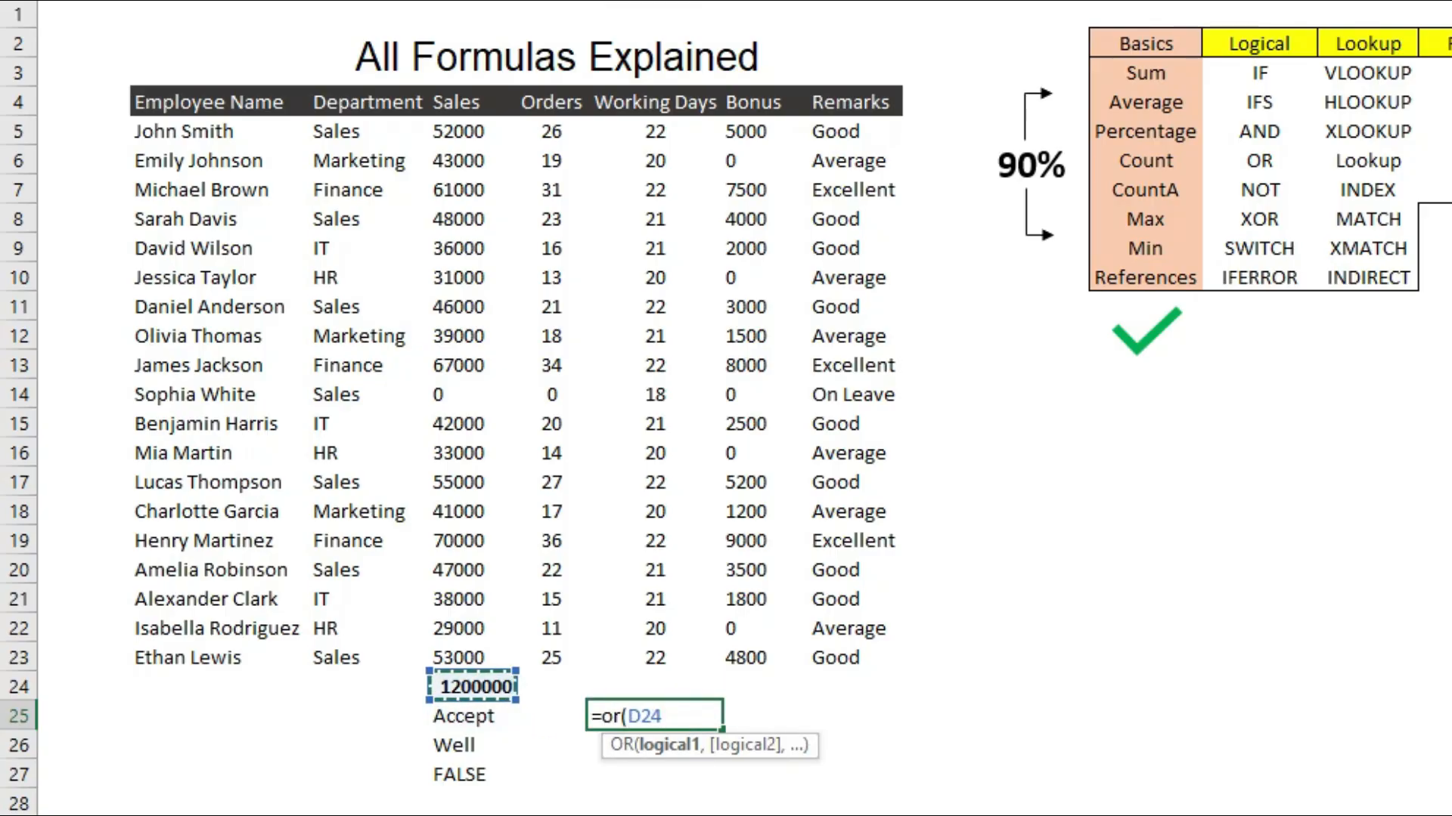
pyautogui.write('>1')
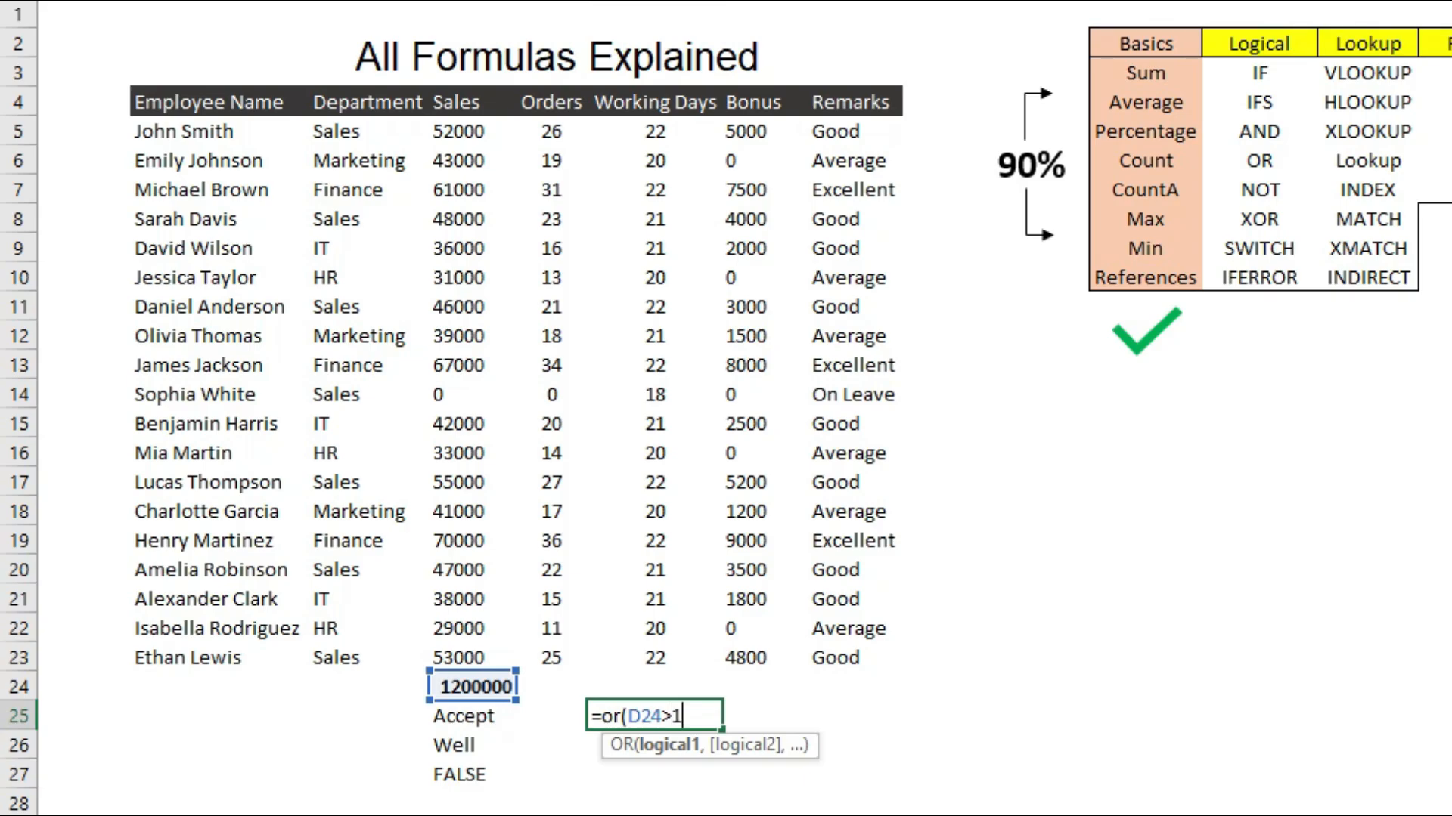
pyautogui.write('000000,')
# Add D24<1100000 as the second condition and complete the OR formula in F25.
pyautogui.press('Up')
pyautogui.press('Left')
pyautogui.press('Left')
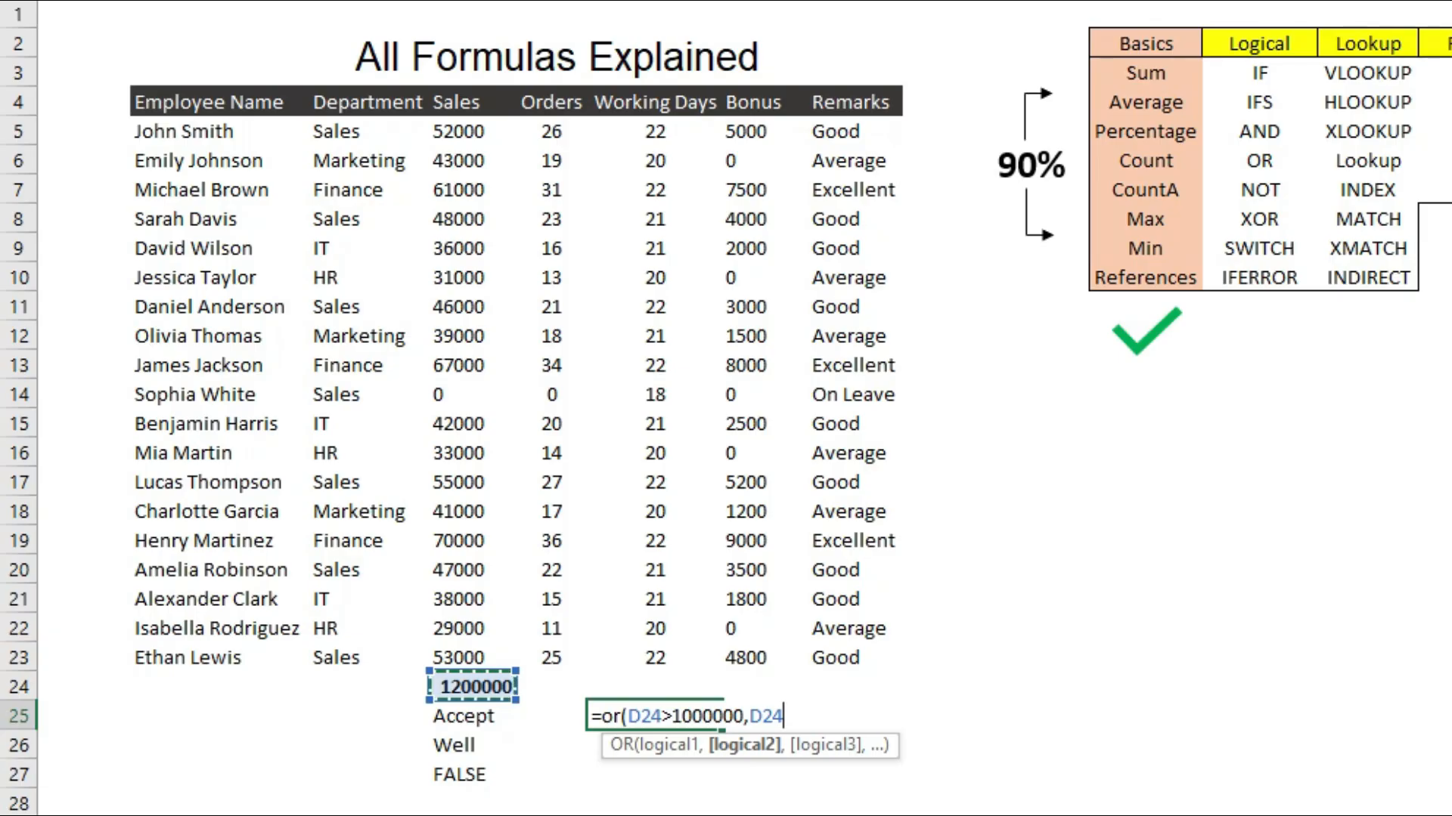
pyautogui.write('<110000')
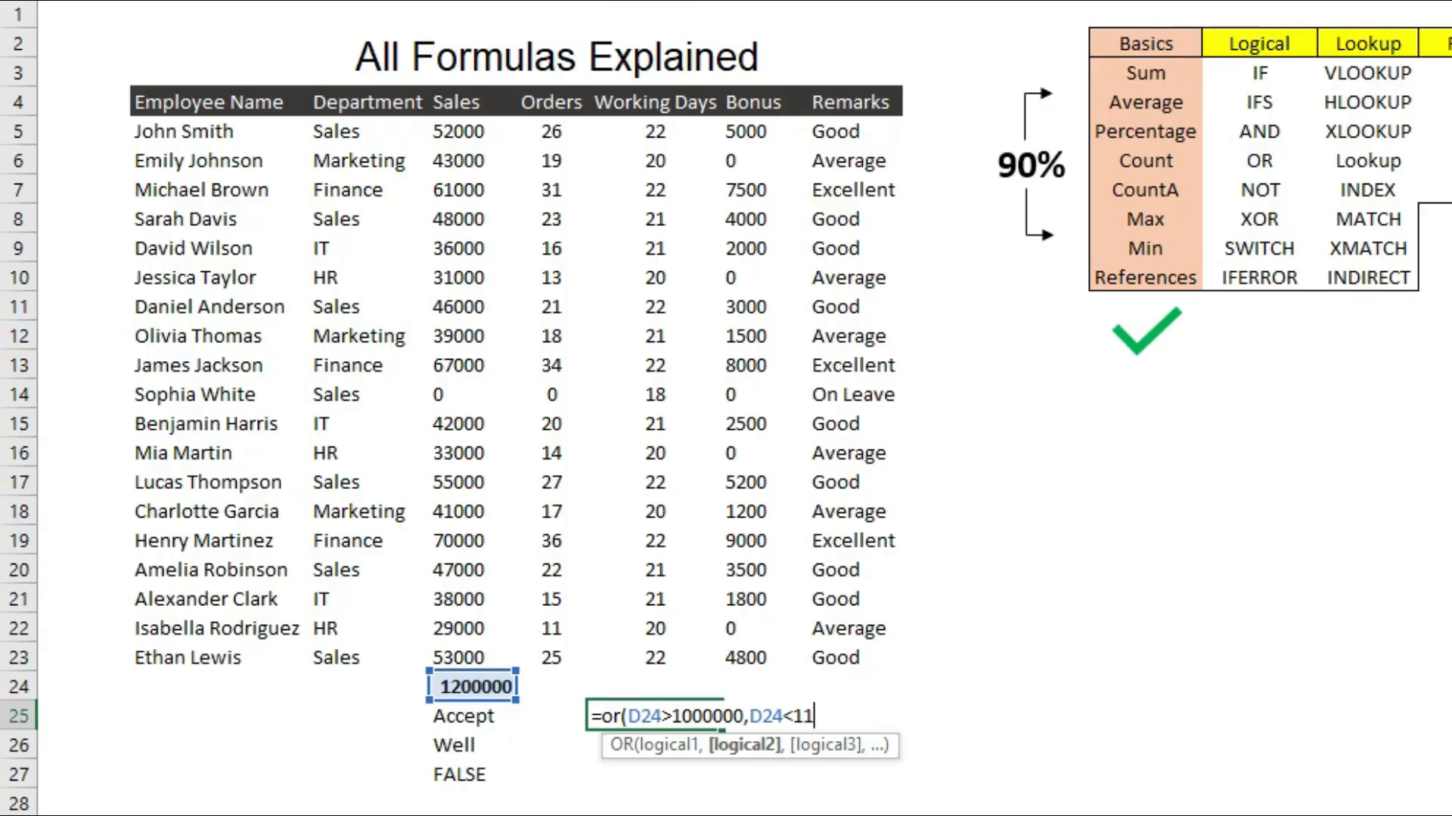
pyautogui.write('0)')
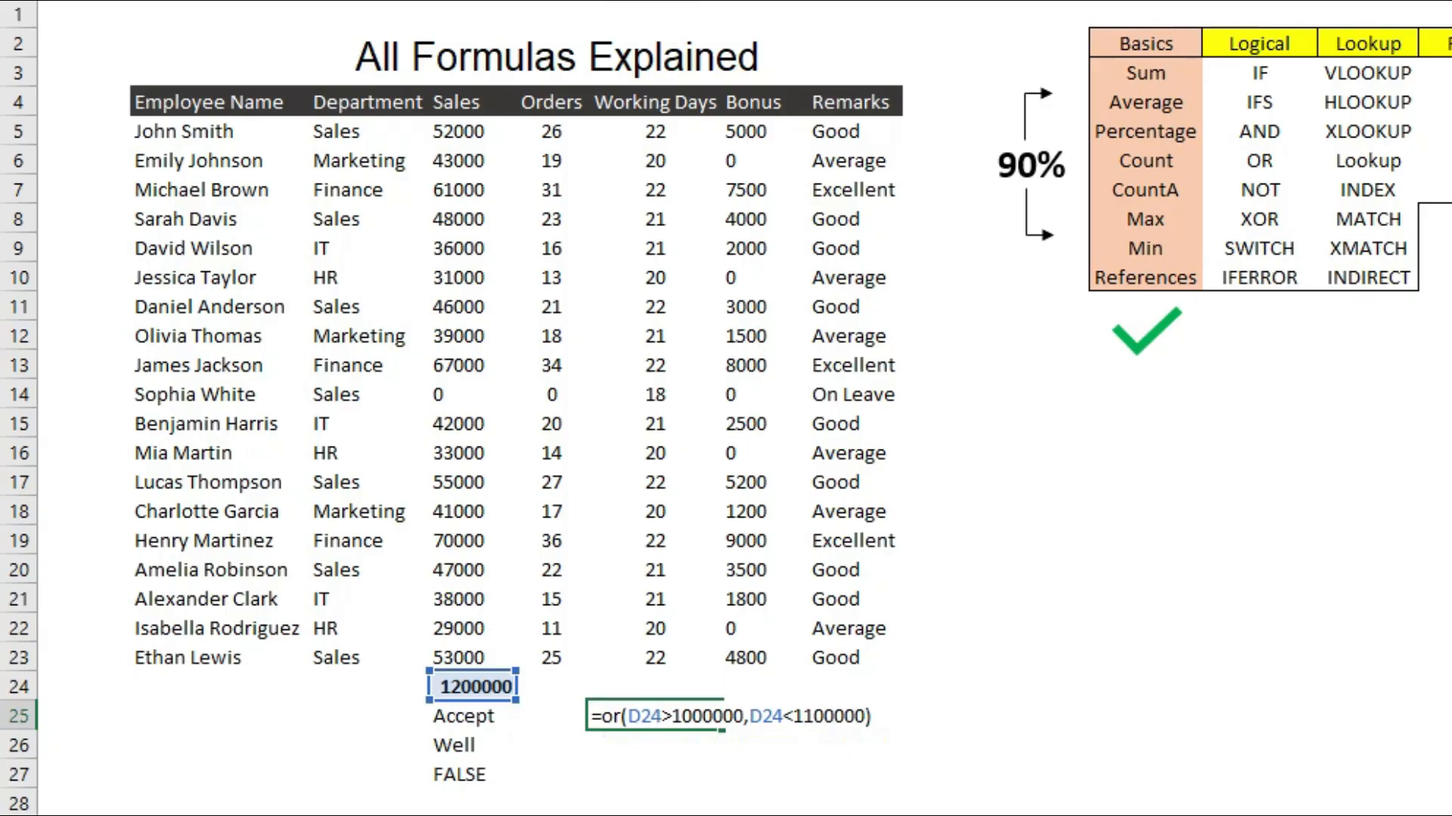
pyautogui.press('Return')
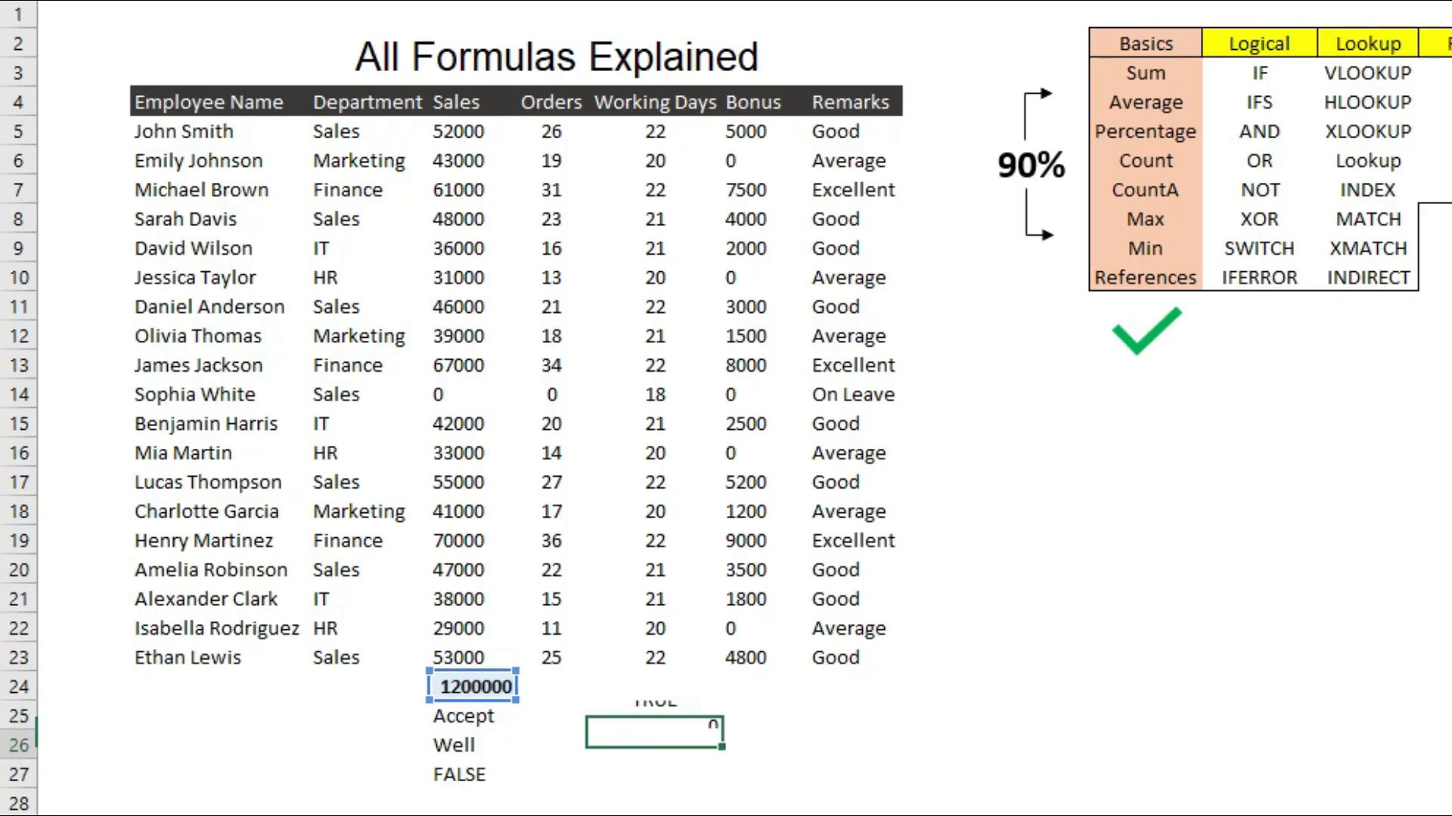
# Review the conditions of the OR formula in F25 without changing them.
pyautogui.click(655, 716)
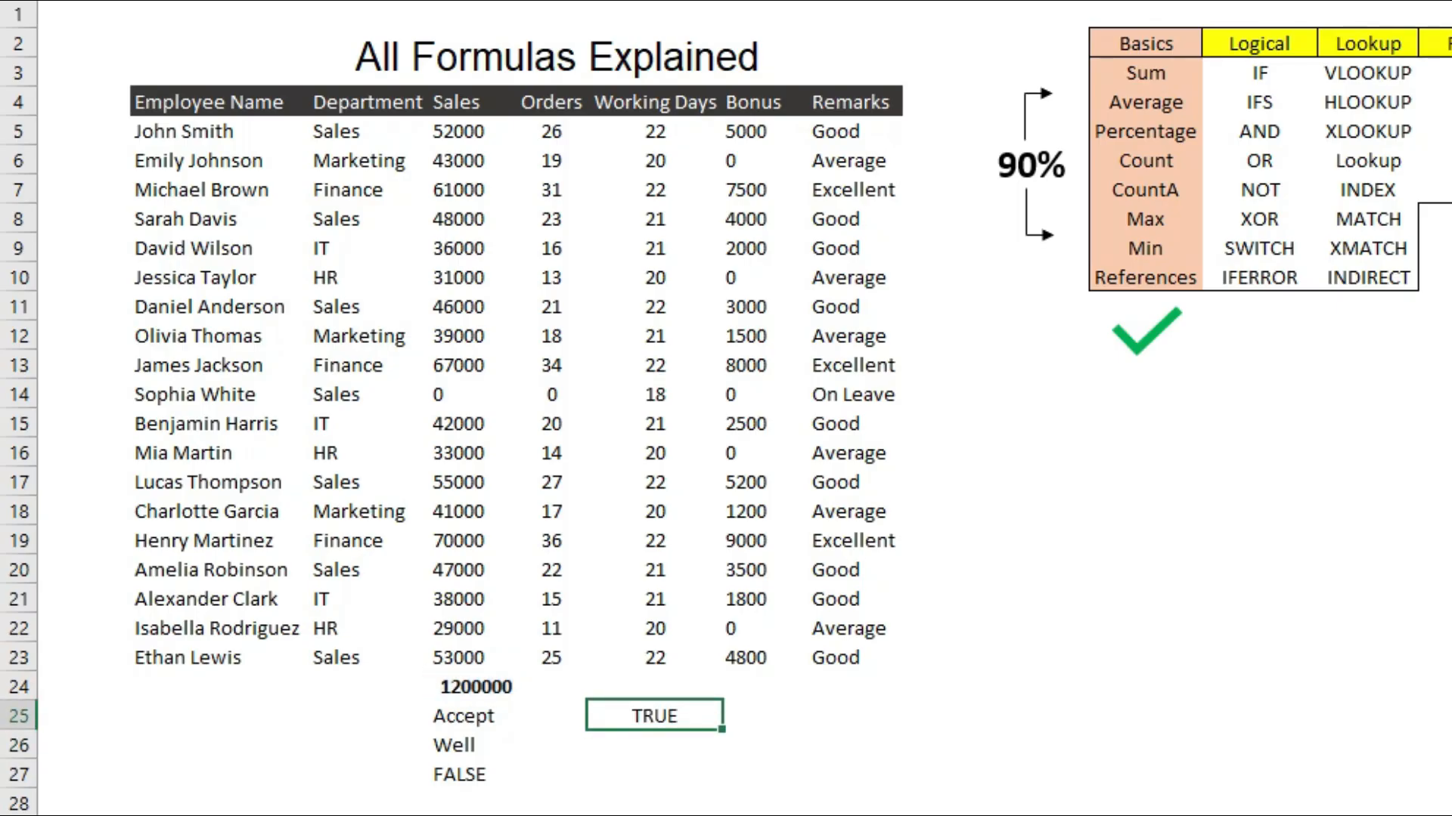
pyautogui.doubleClick(617, 710)
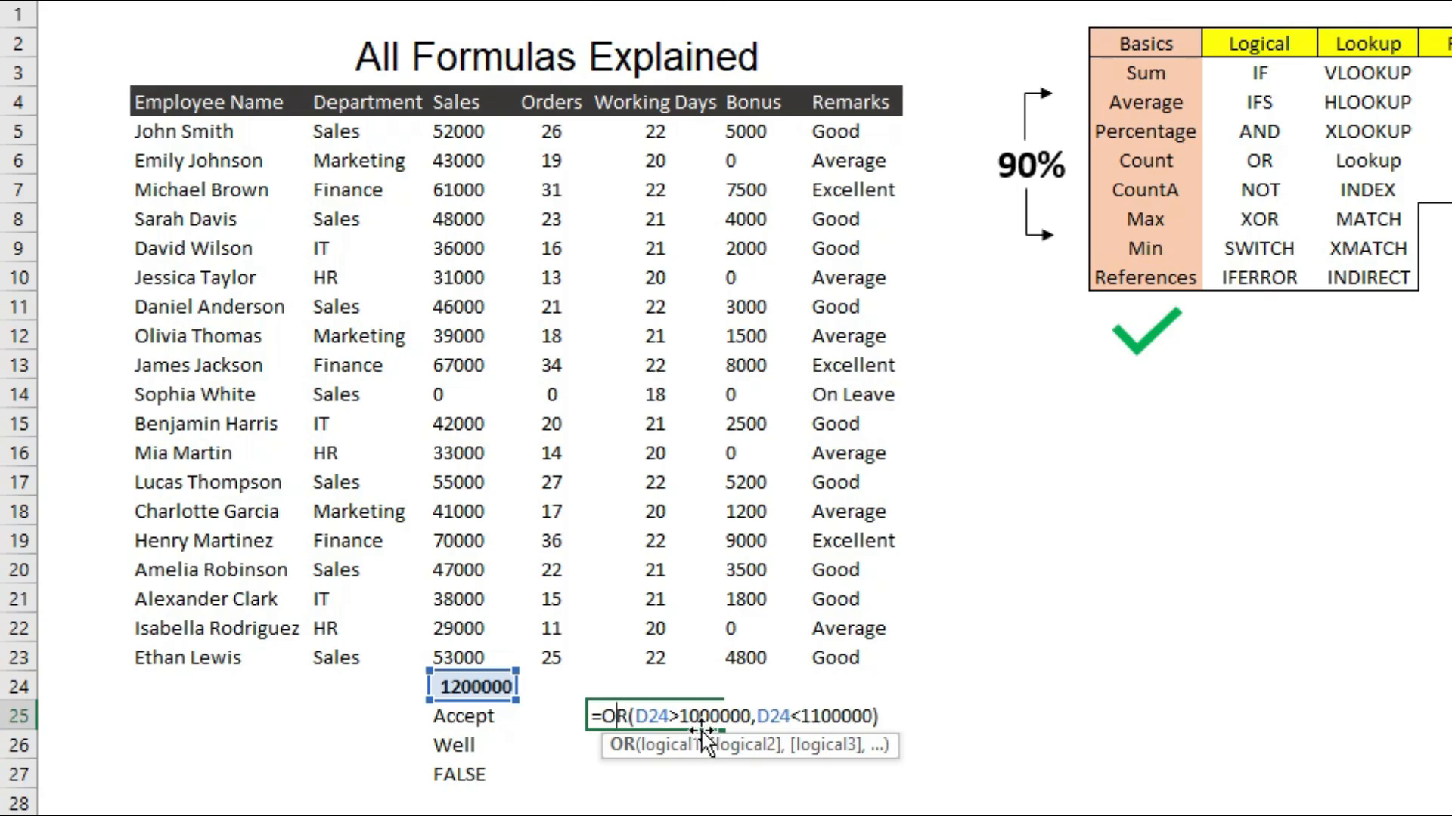
pyautogui.click(627, 719)
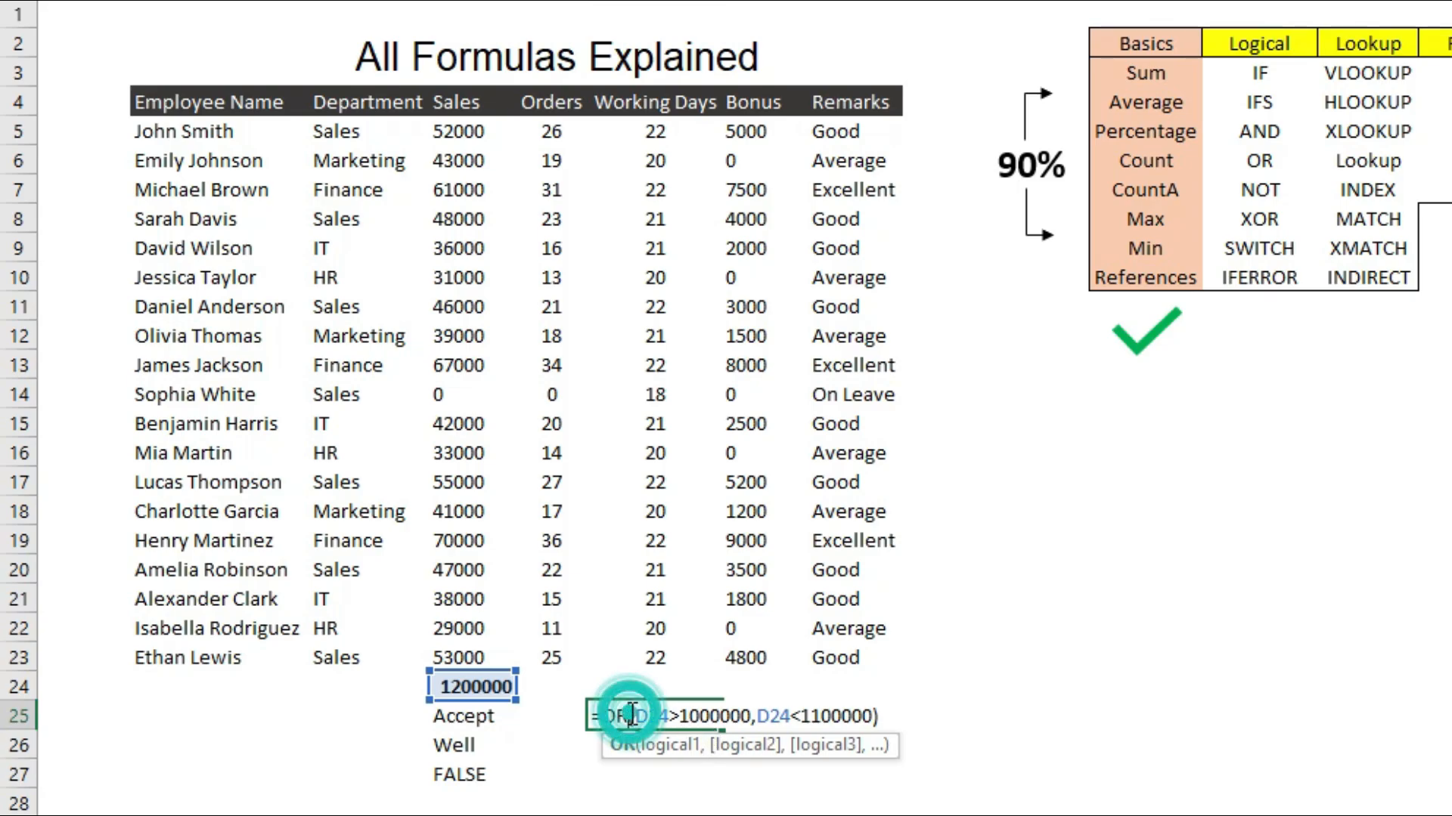
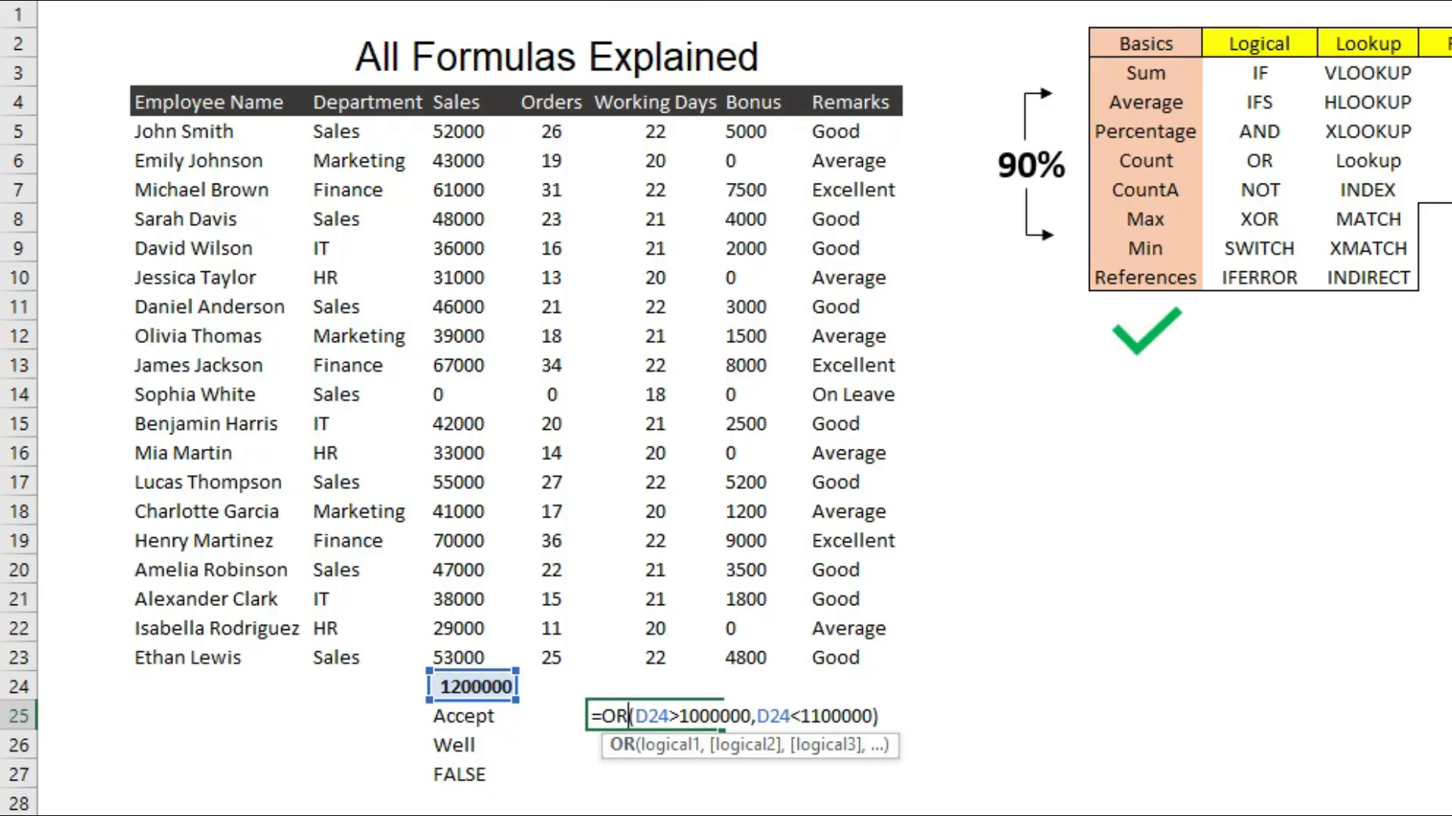
pyautogui.press('Return')
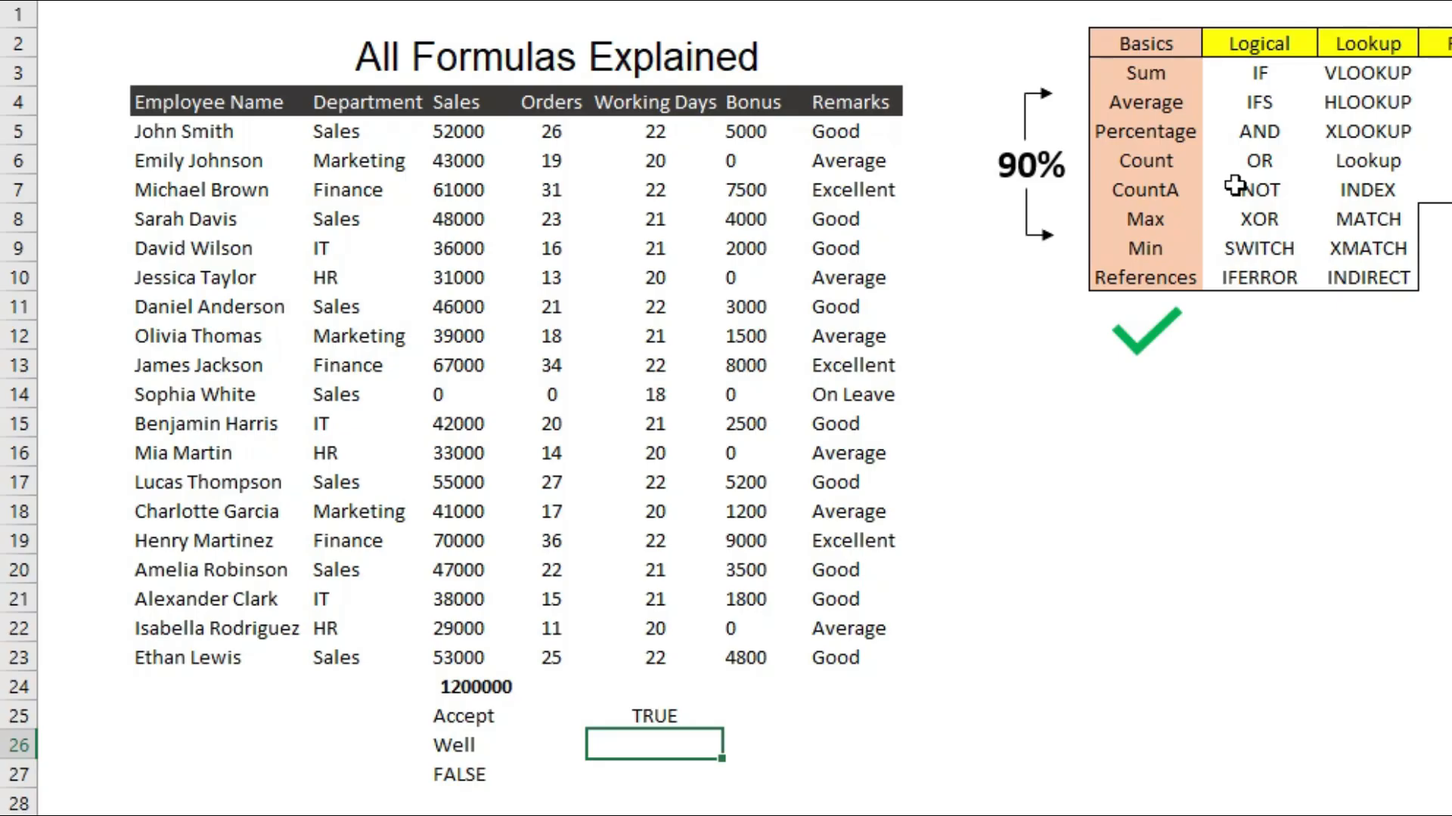
# Enter a NOT formula in F26 that tests D24<1000000.
pyautogui.click(1259, 189)
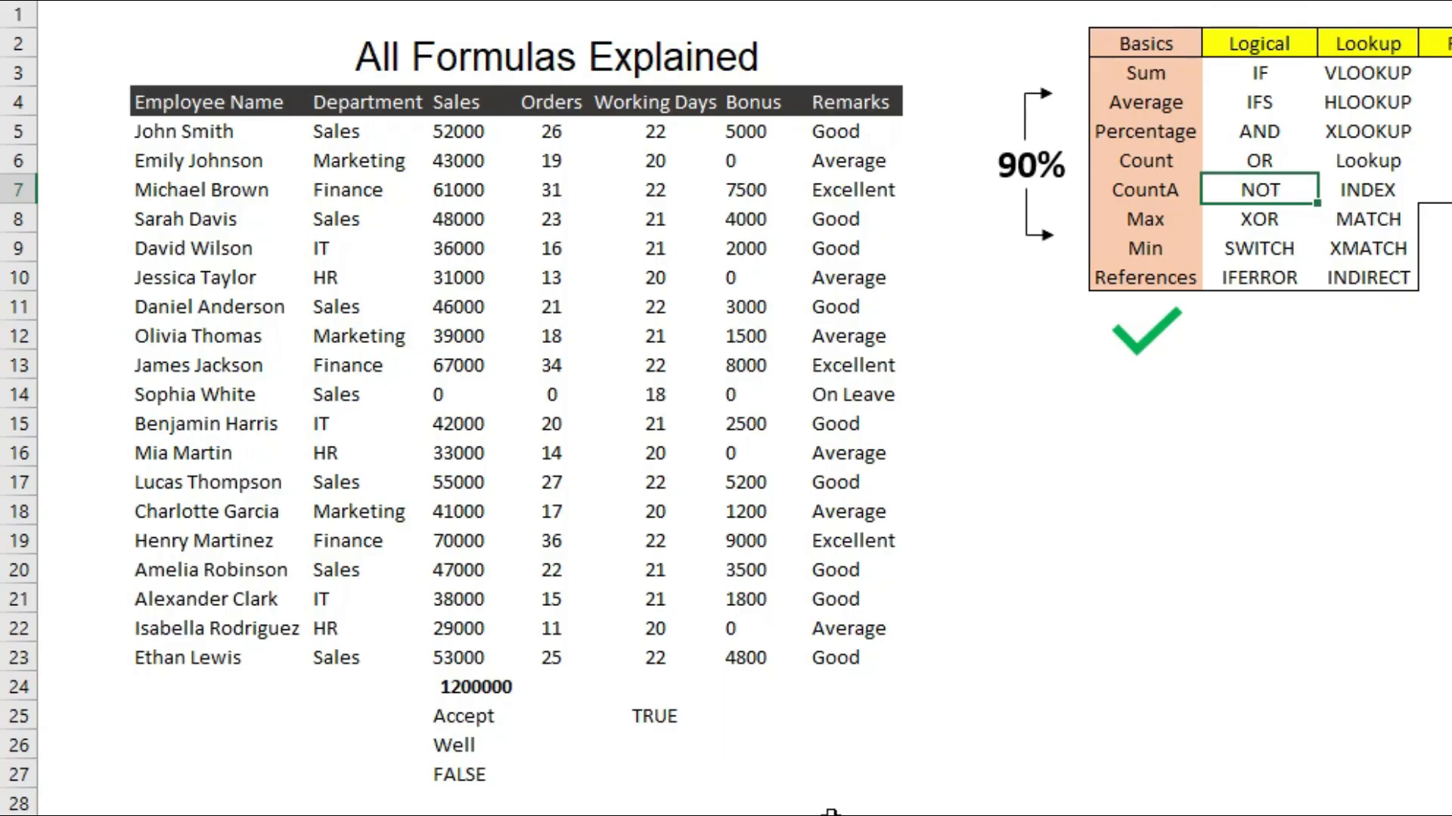
pyautogui.click(643, 749)
pyautogui.write('=')
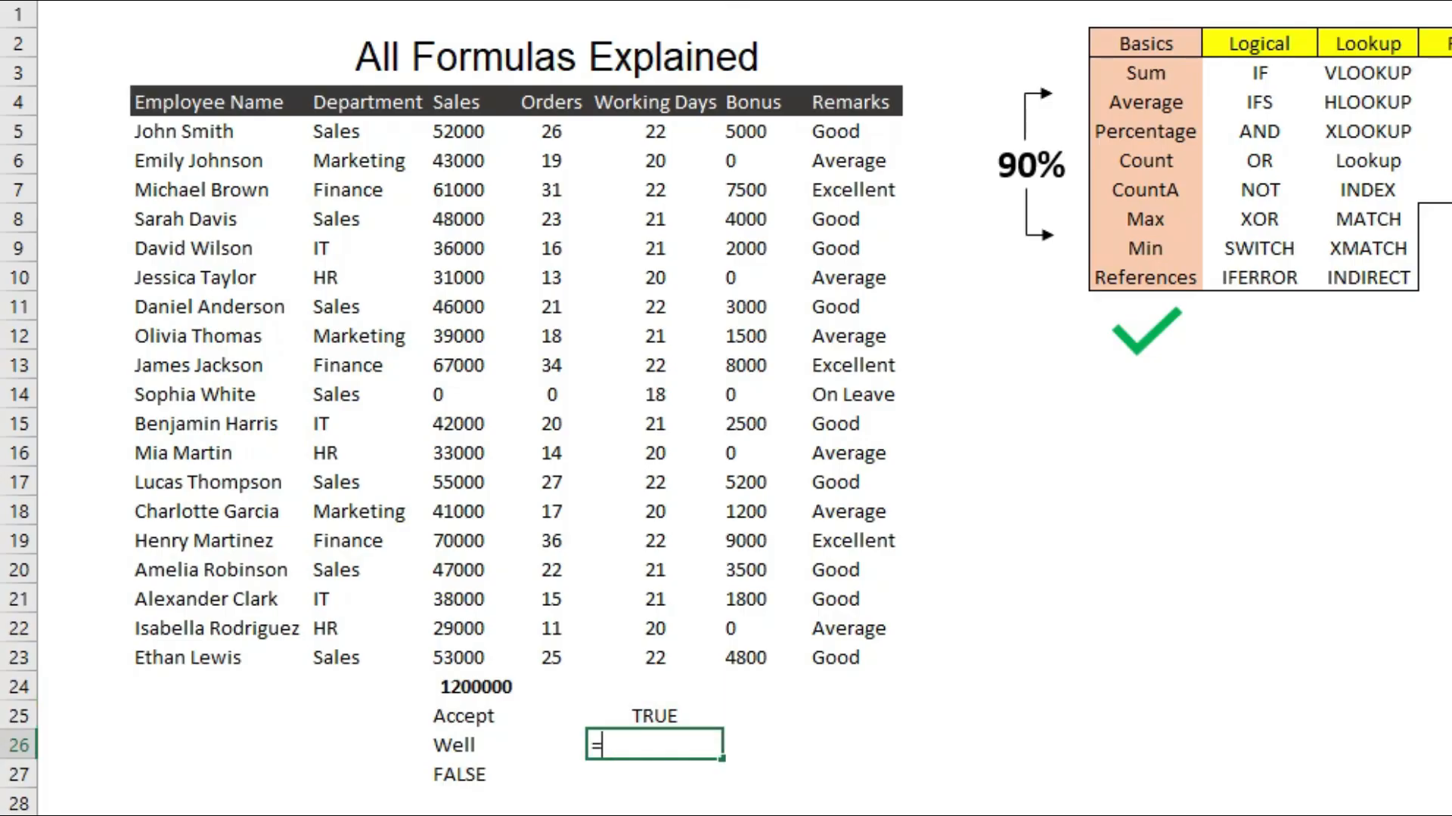
pyautogui.write('Not(')
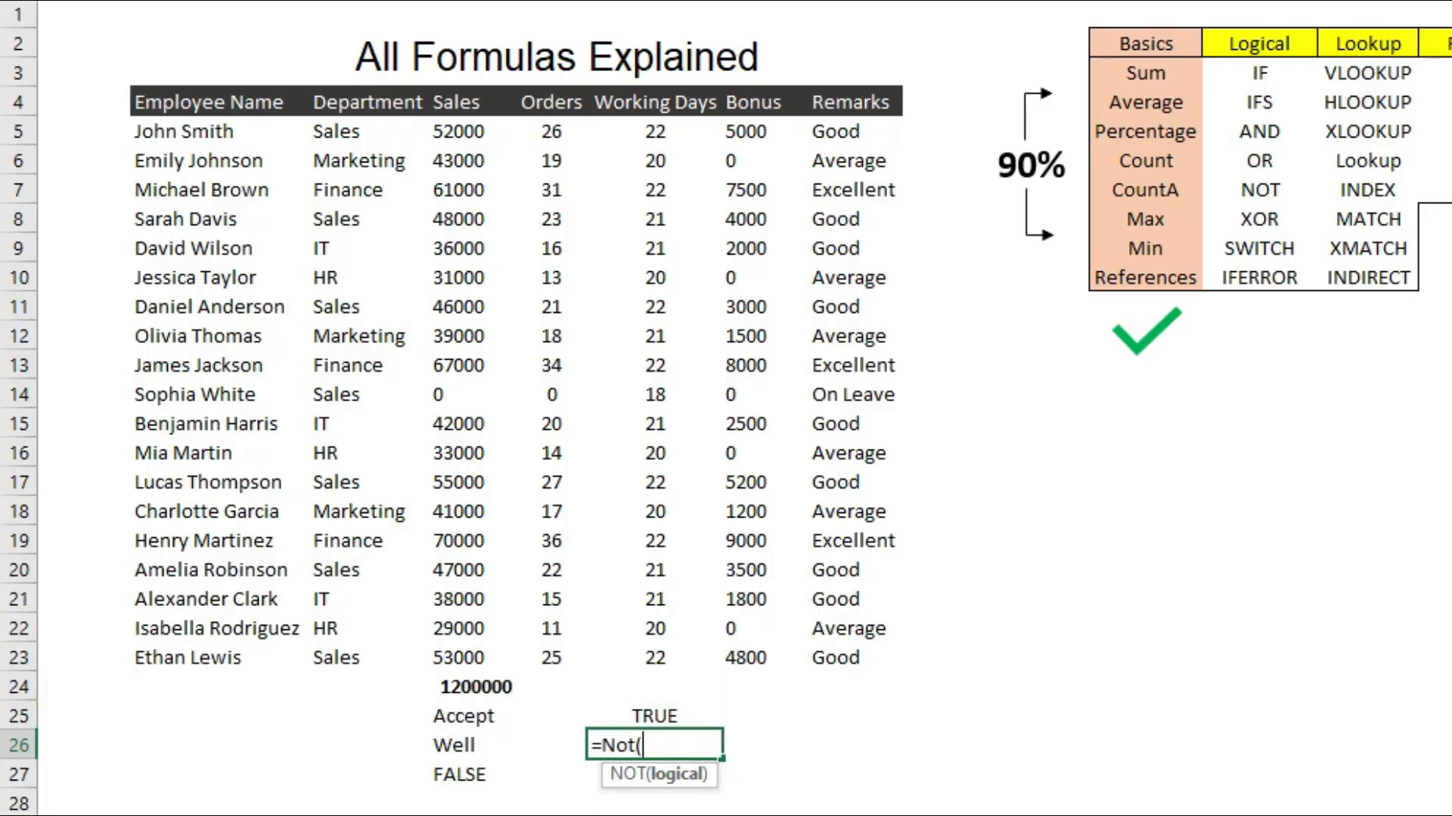
pyautogui.press('Up')
pyautogui.press('Left')
pyautogui.press('Up')
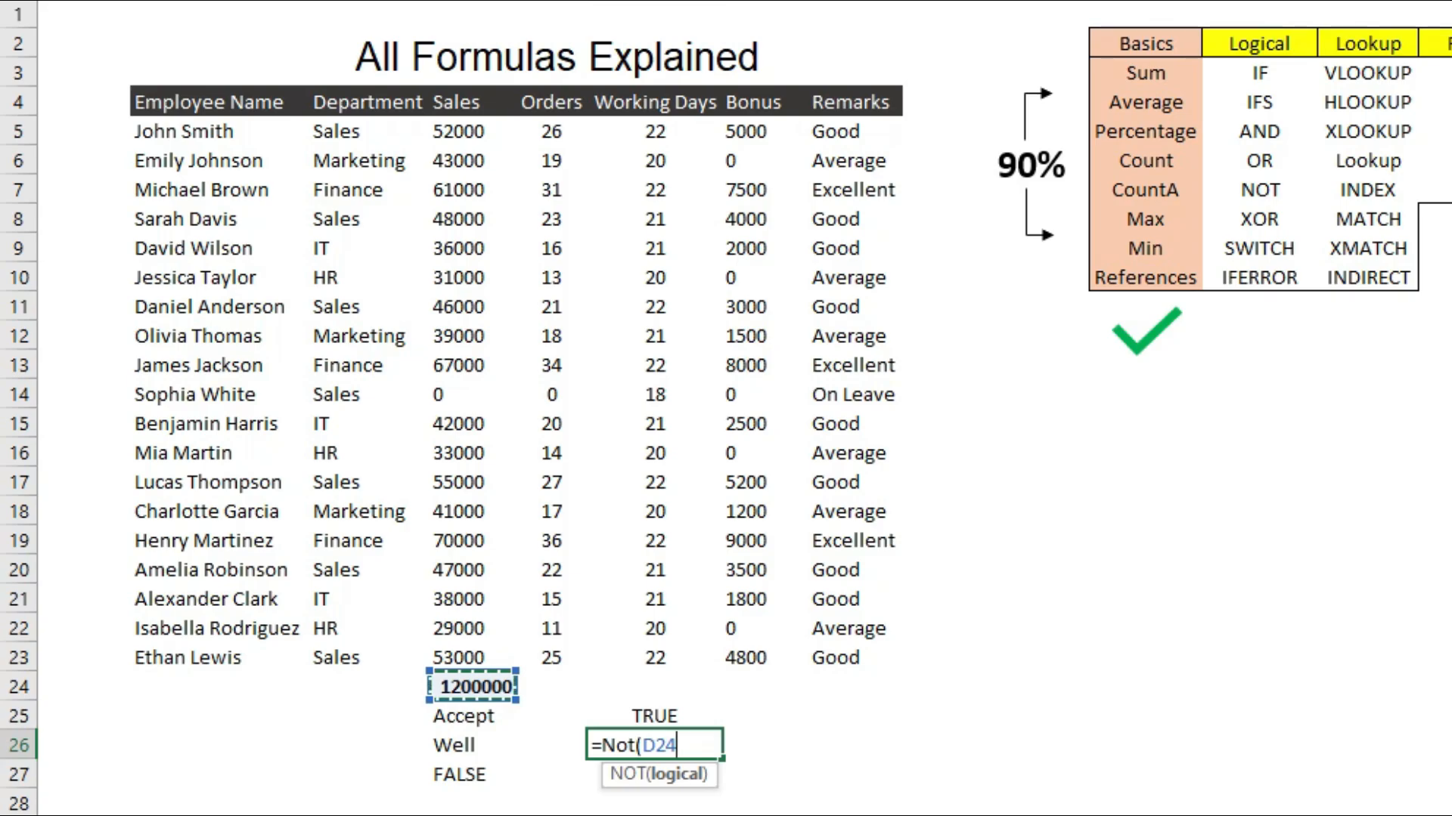
pyautogui.write('<1000000')
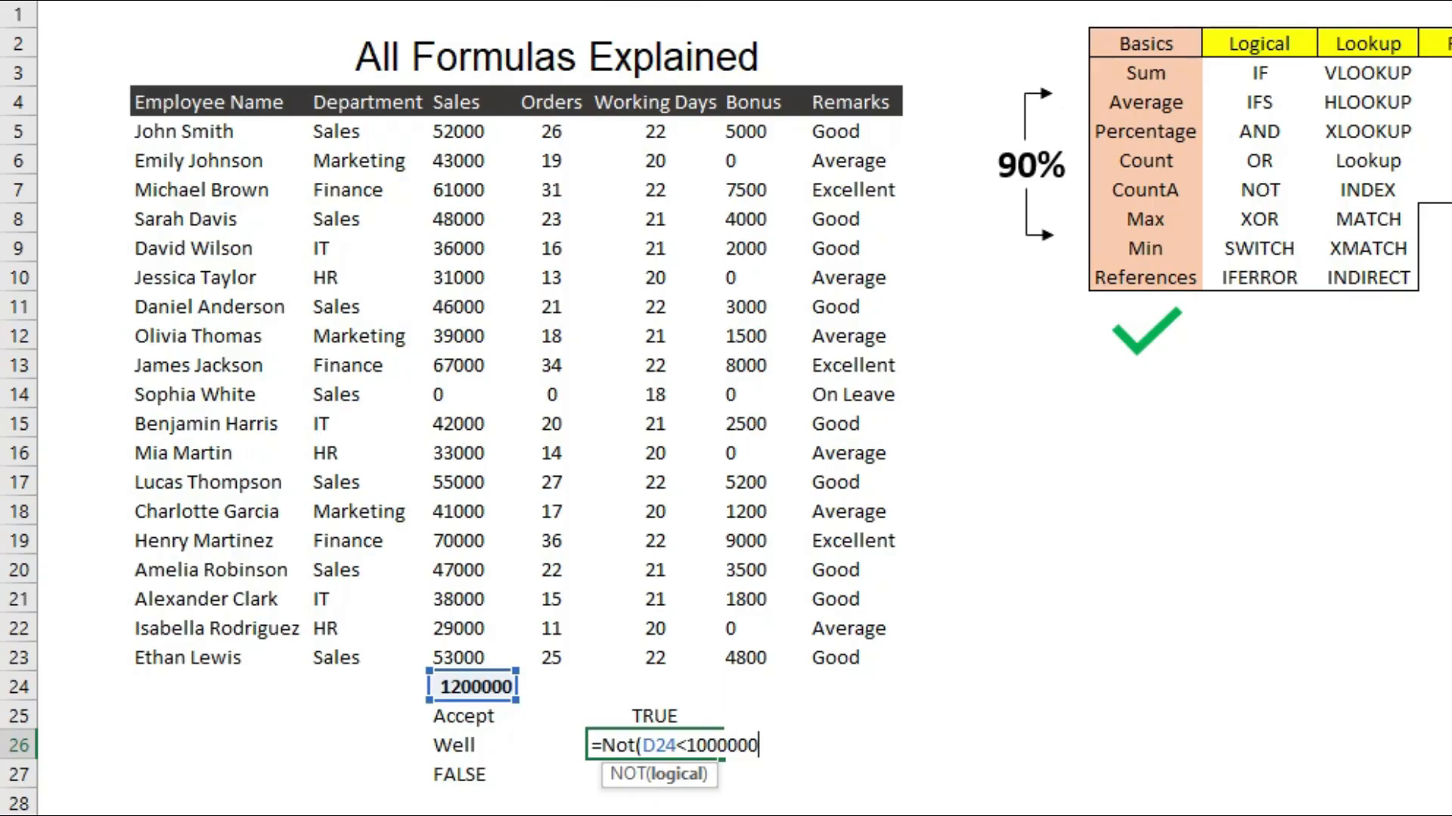
pyautogui.write(')')
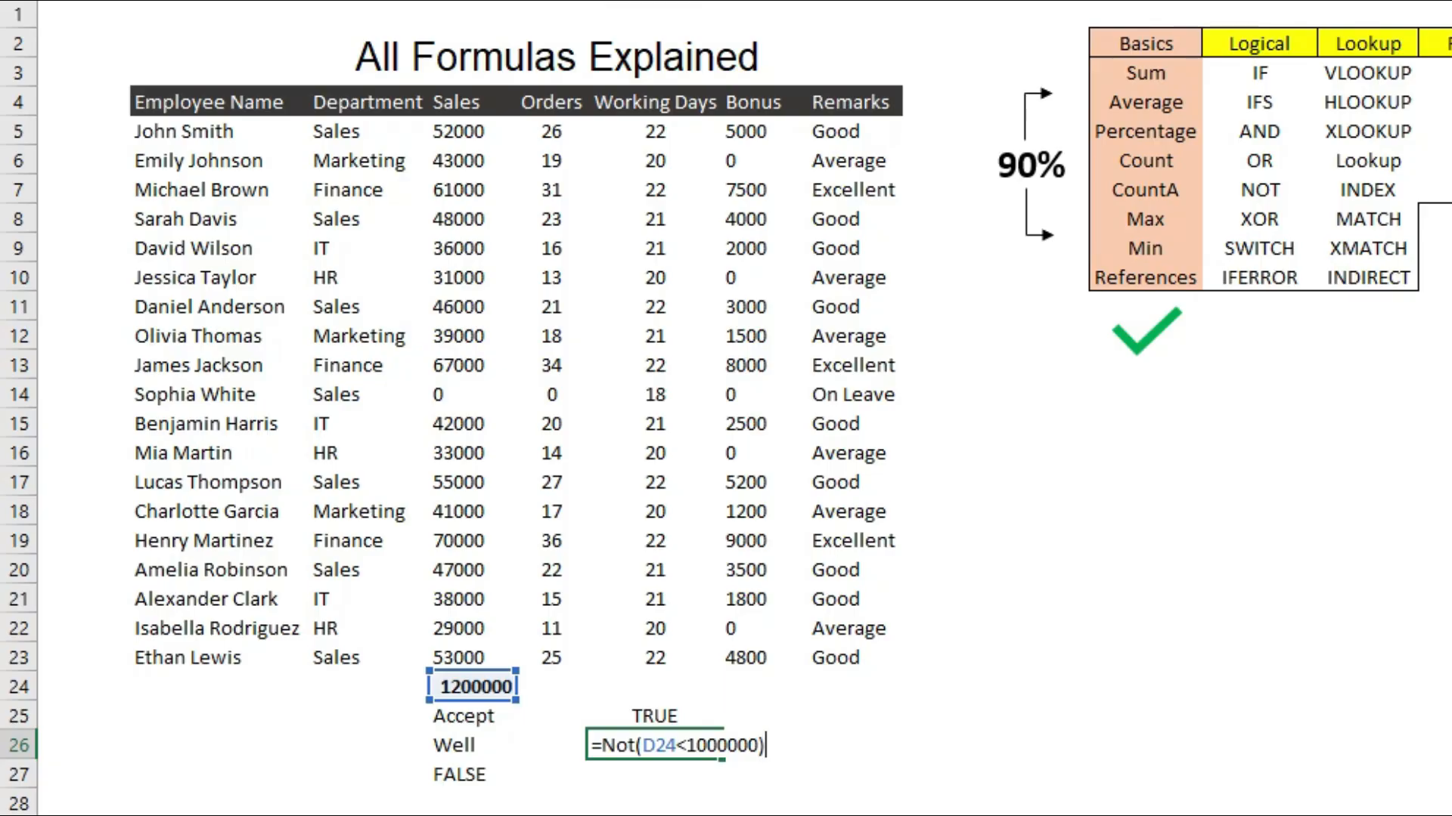
pyautogui.press('Return')
pyautogui.press('Up')
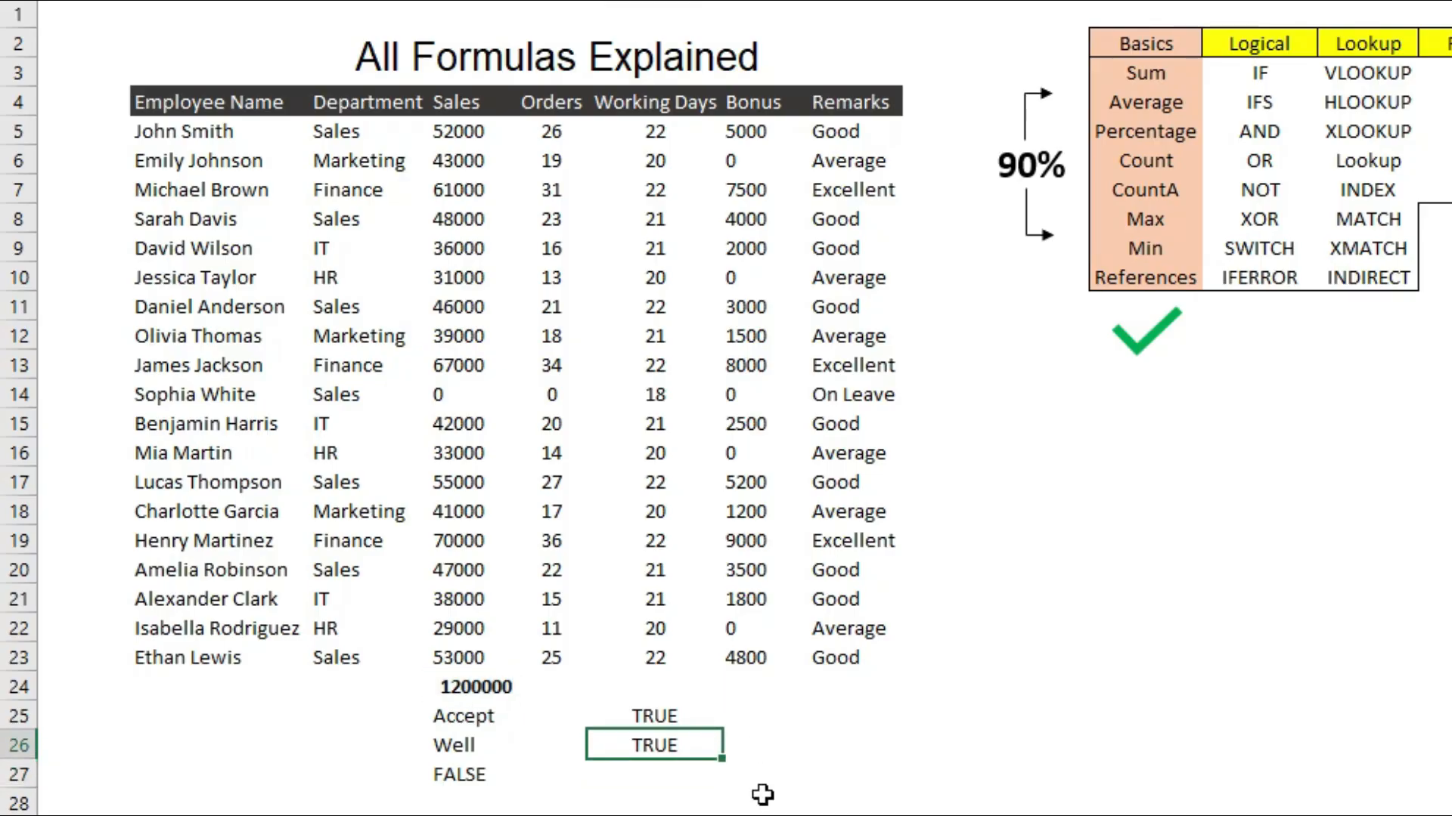
# Review the NOT formula in F26 without changing it, and highlight the functions IF through NOT in the Logical list.
pyautogui.click(673, 727)
pyautogui.click(665, 742)
pyautogui.doubleClick(669, 744)
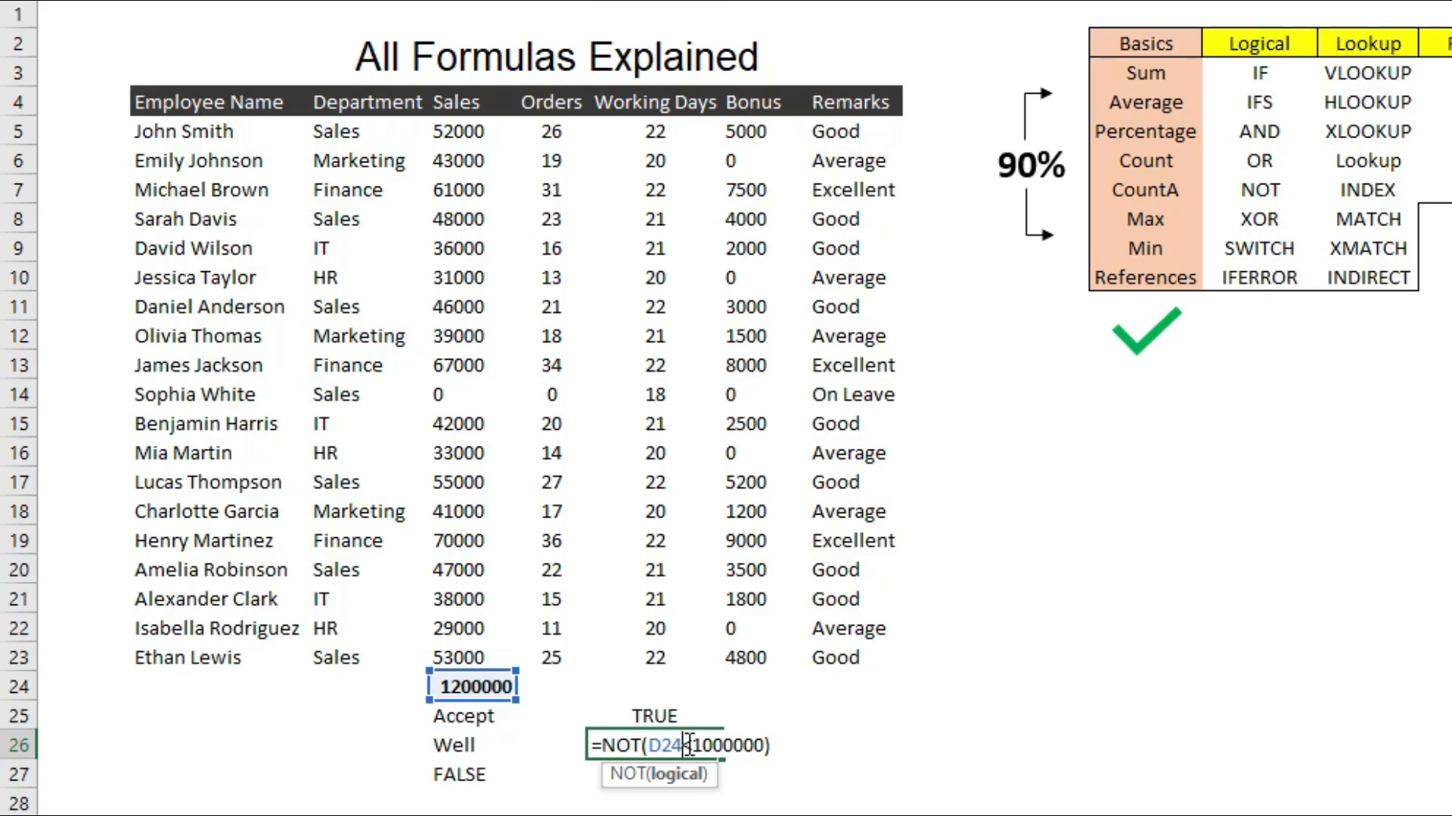
pyautogui.press('Return')
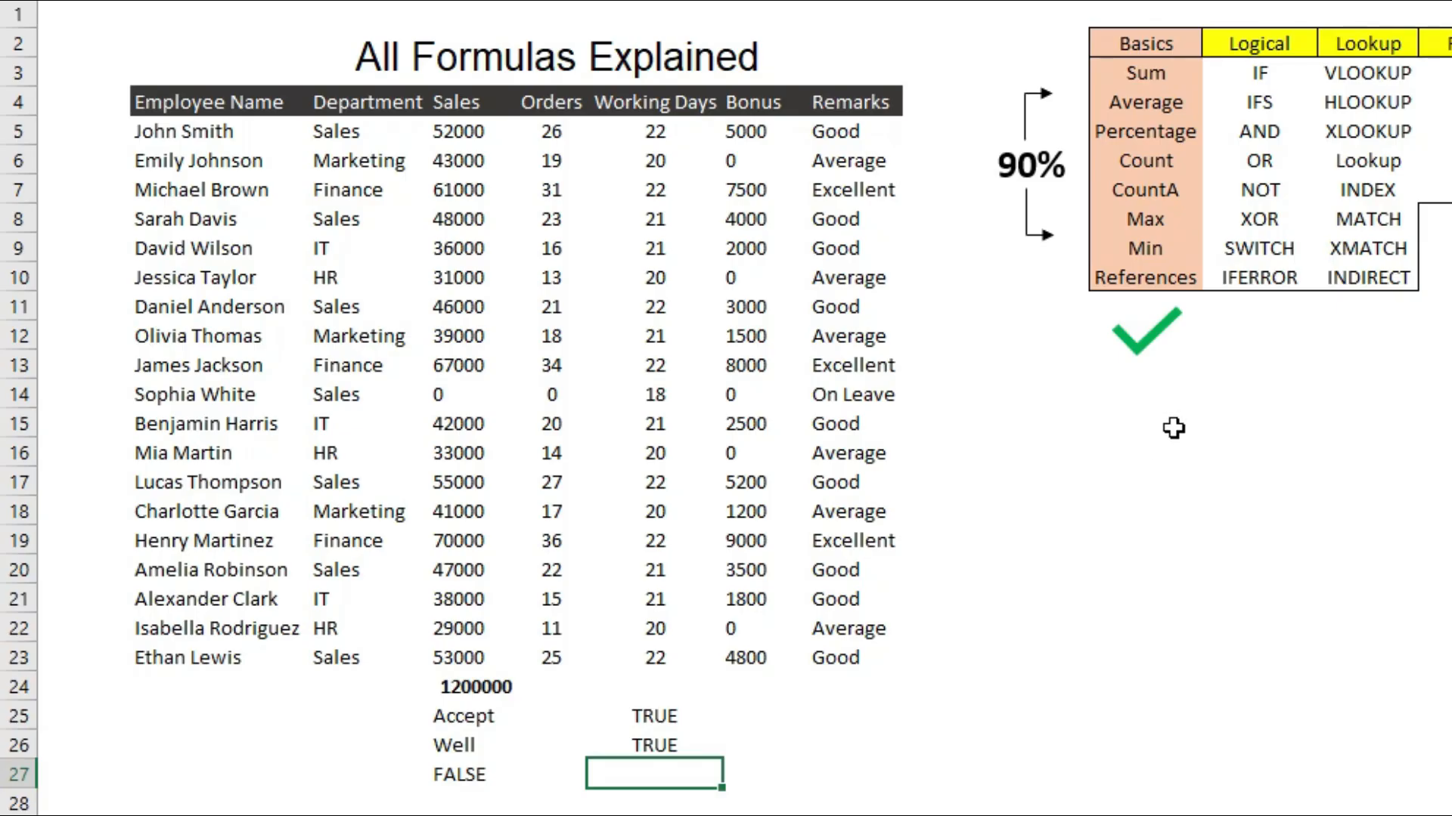
pyautogui.click(1244, 210)
pyautogui.moveTo(1249, 85); pyautogui.dragTo(1259, 183)
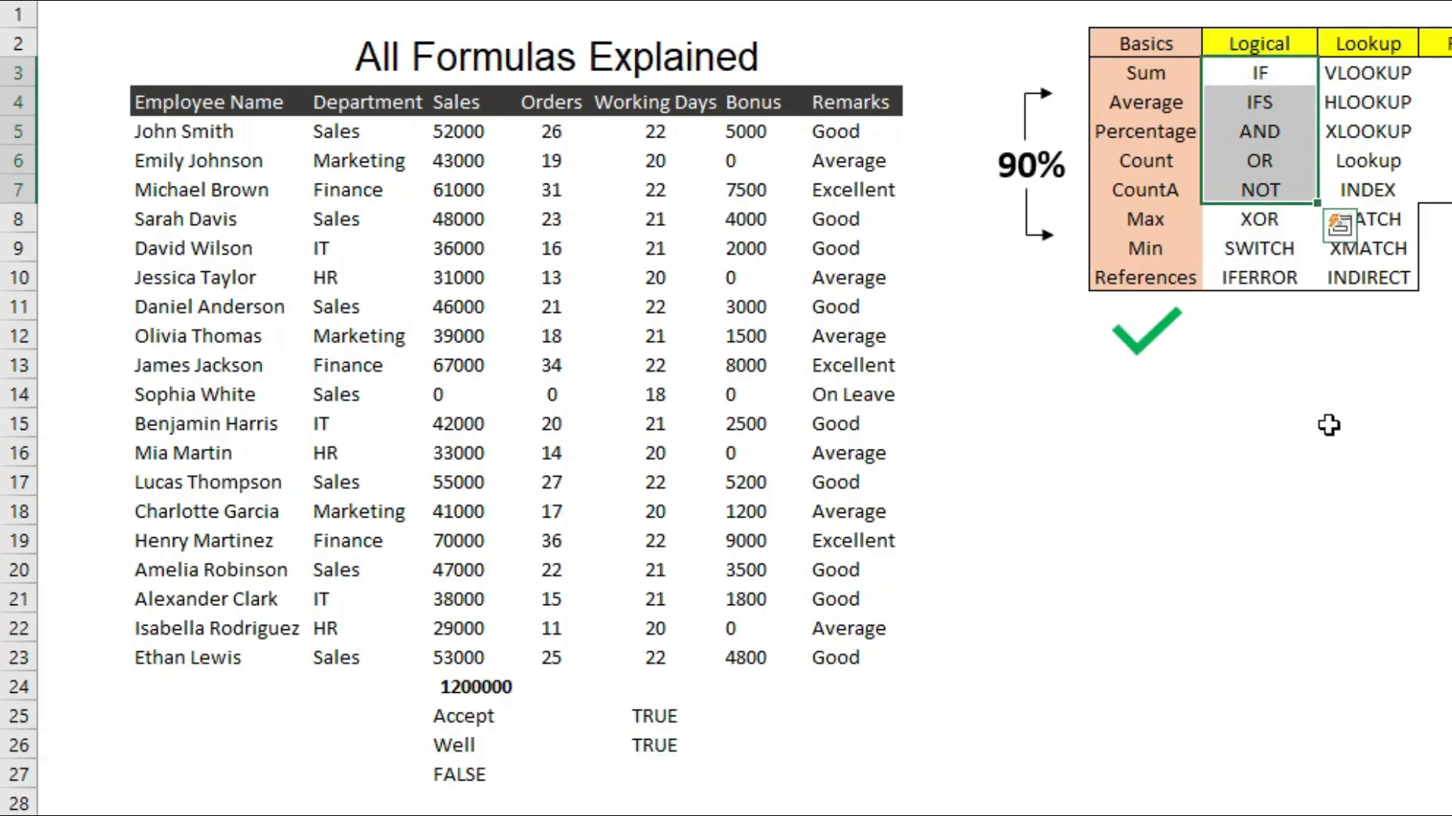
pyautogui.click(626, 767)
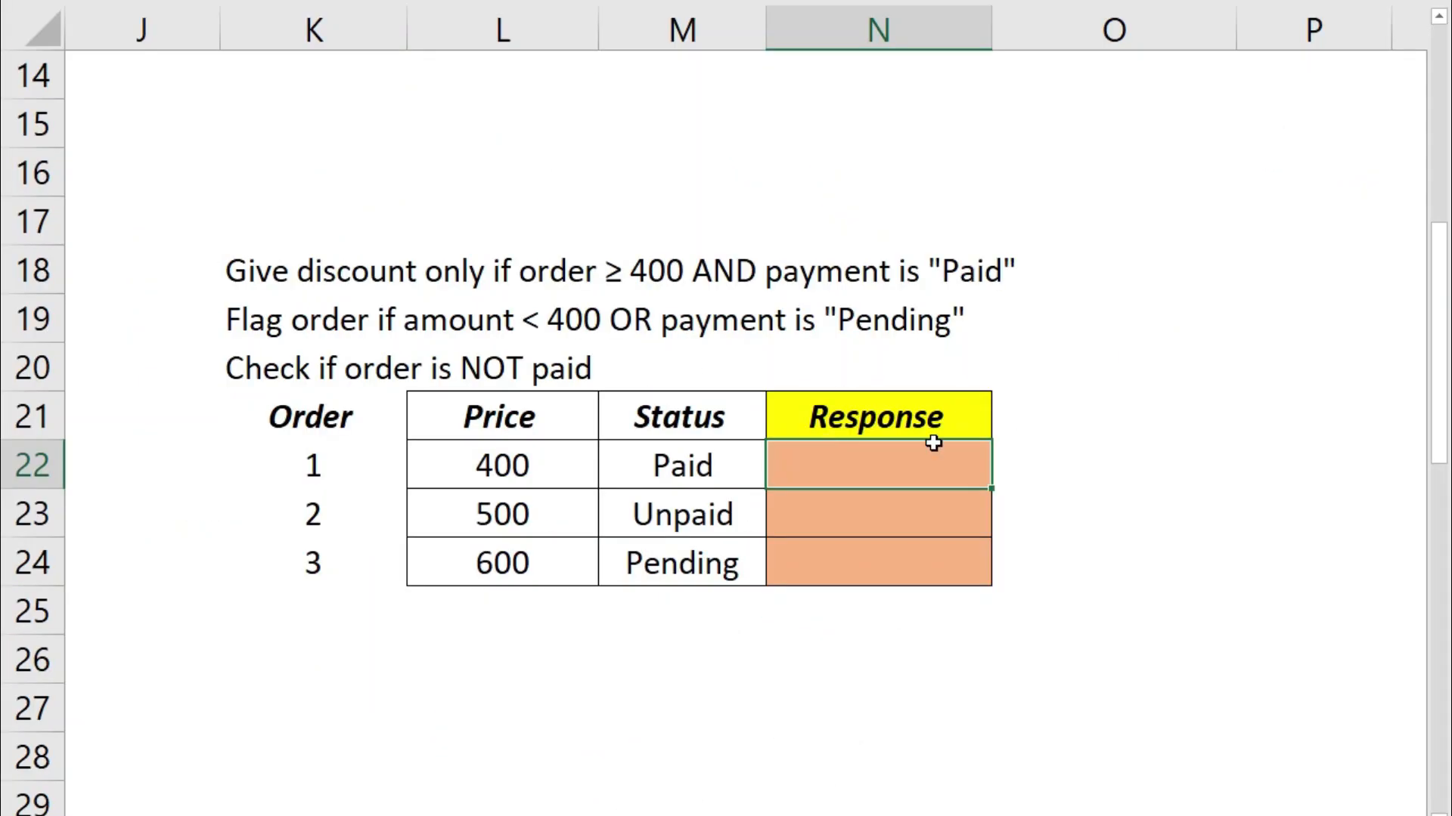
# Review the AND and OR rules written above the order table with its Price, Status and Response columns.
pyautogui.click(1088, 423)
pyautogui.click(924, 471)
pyautogui.click(229, 272)
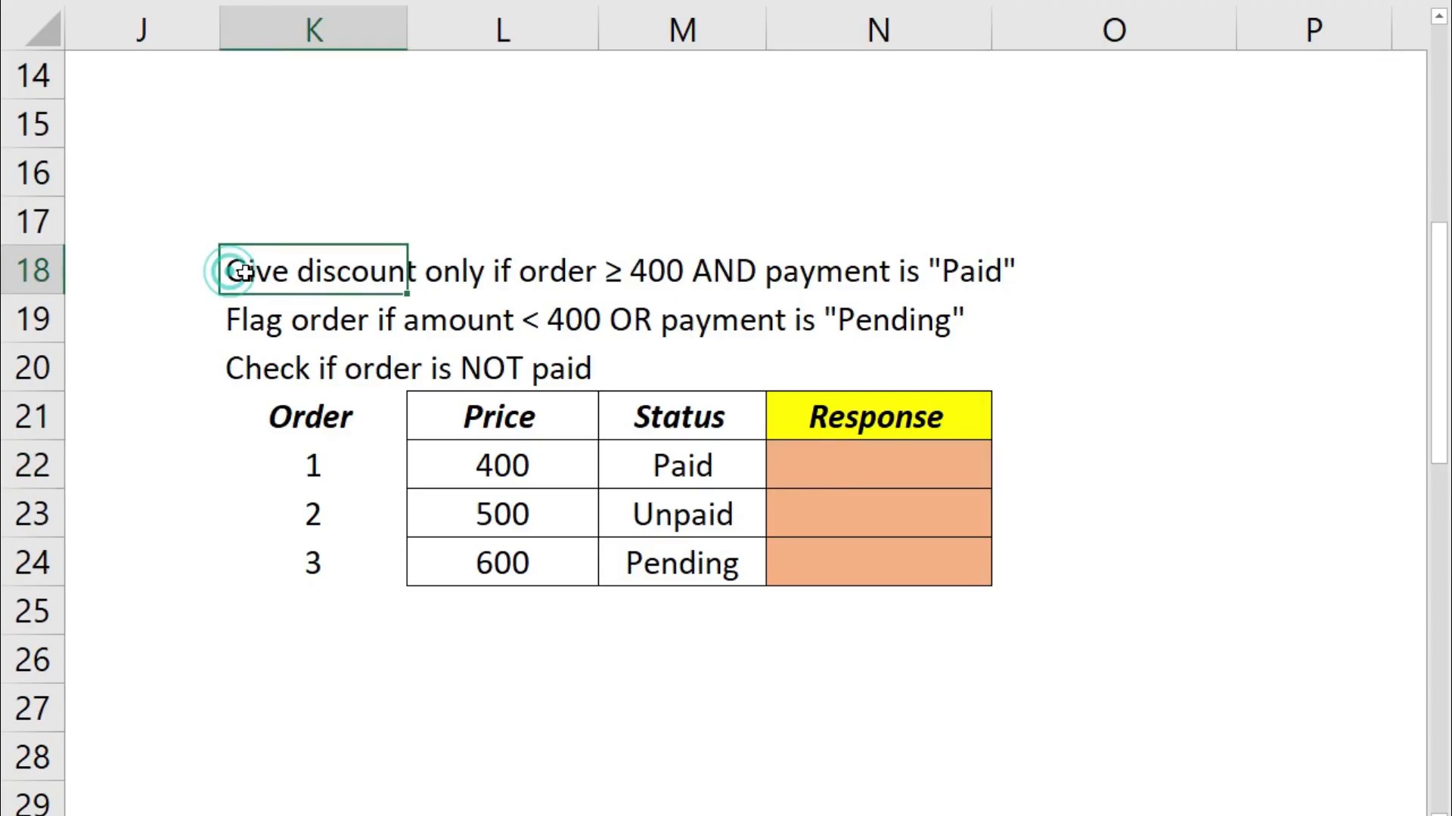
pyautogui.click(595, 299)
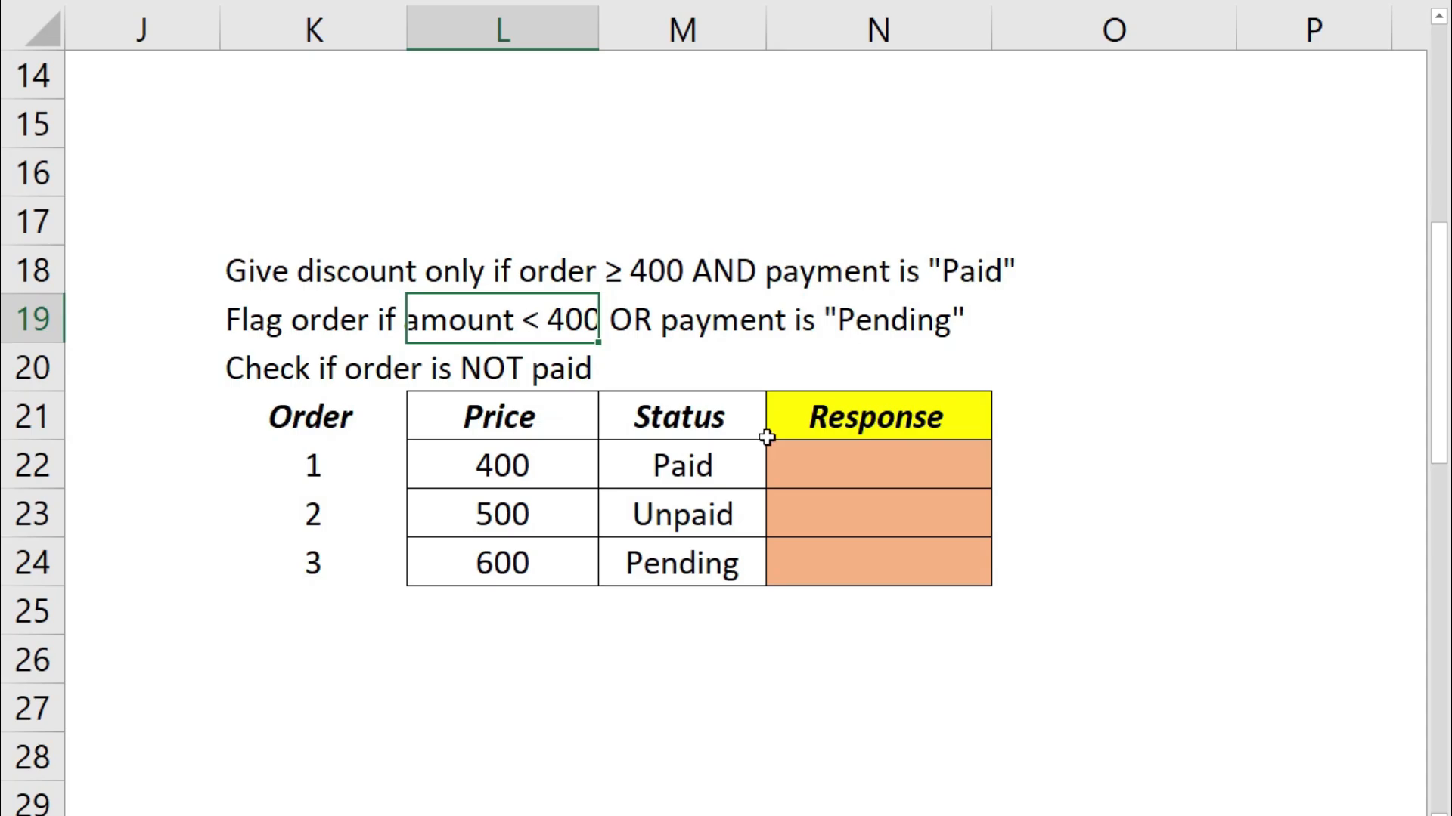
# Start an IF formula in N22 with a nested AND test whose first condition is L22>=400.
pyautogui.click(879, 454)
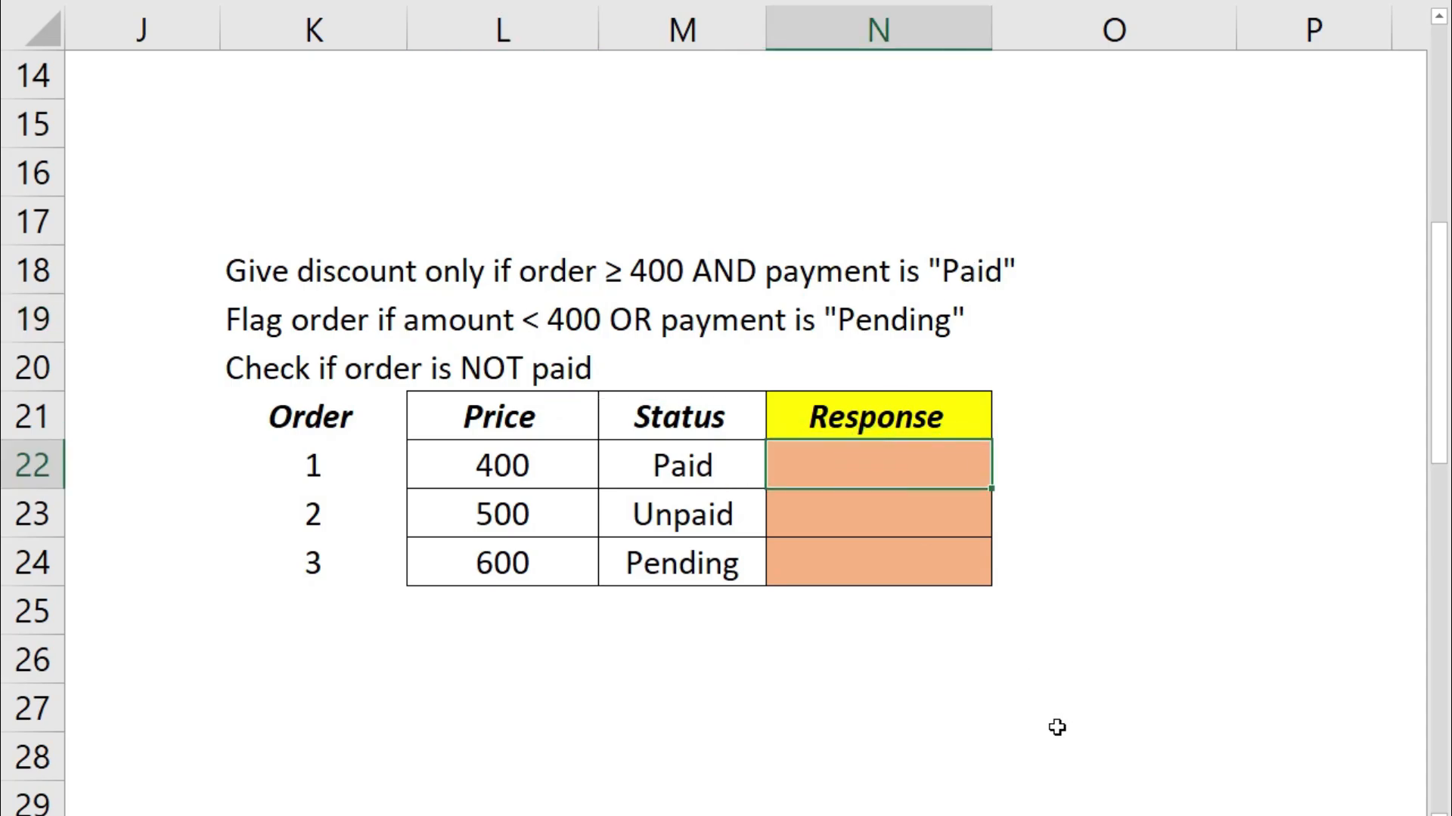
pyautogui.write('=')
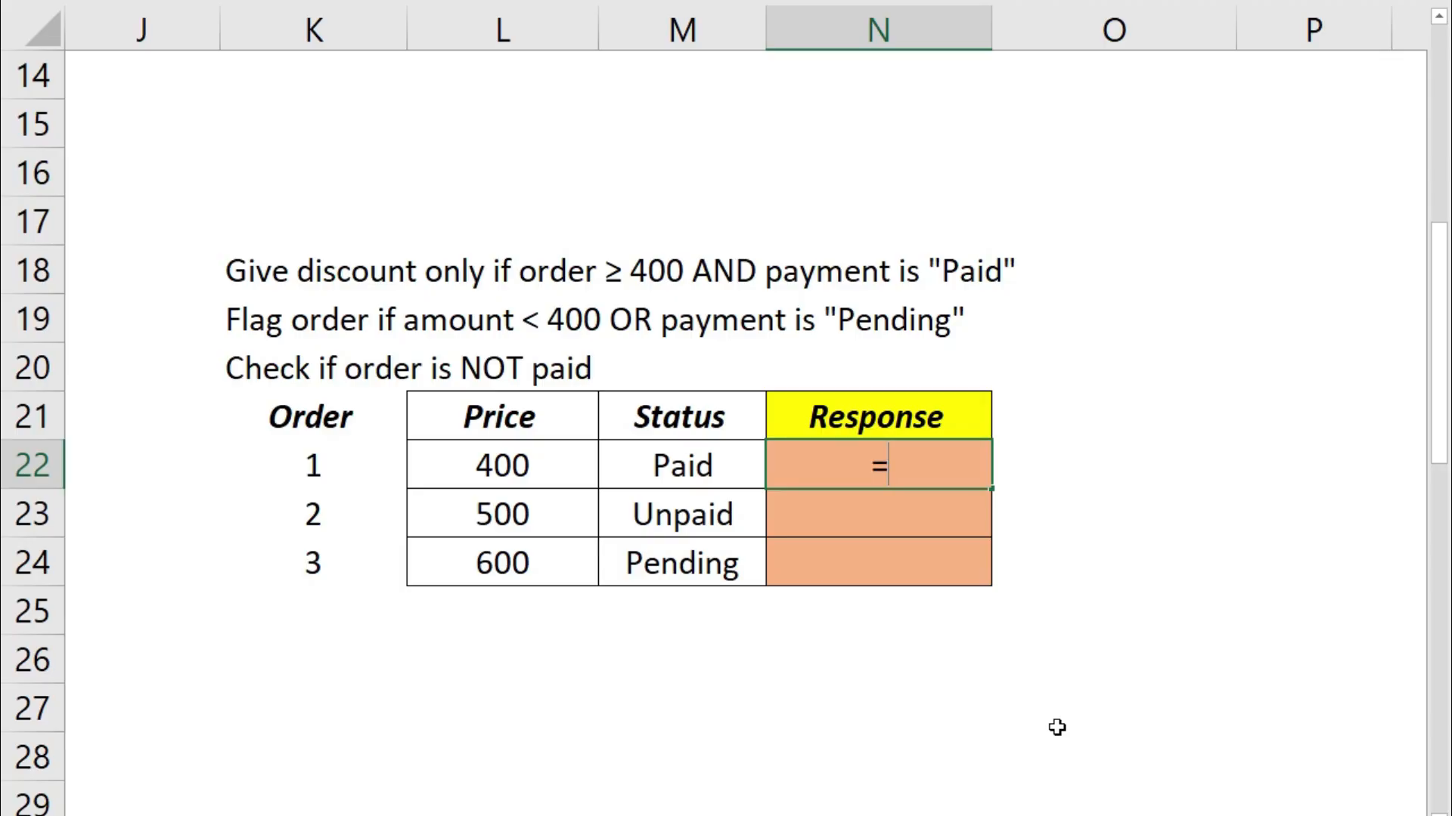
pyautogui.write('IF(')
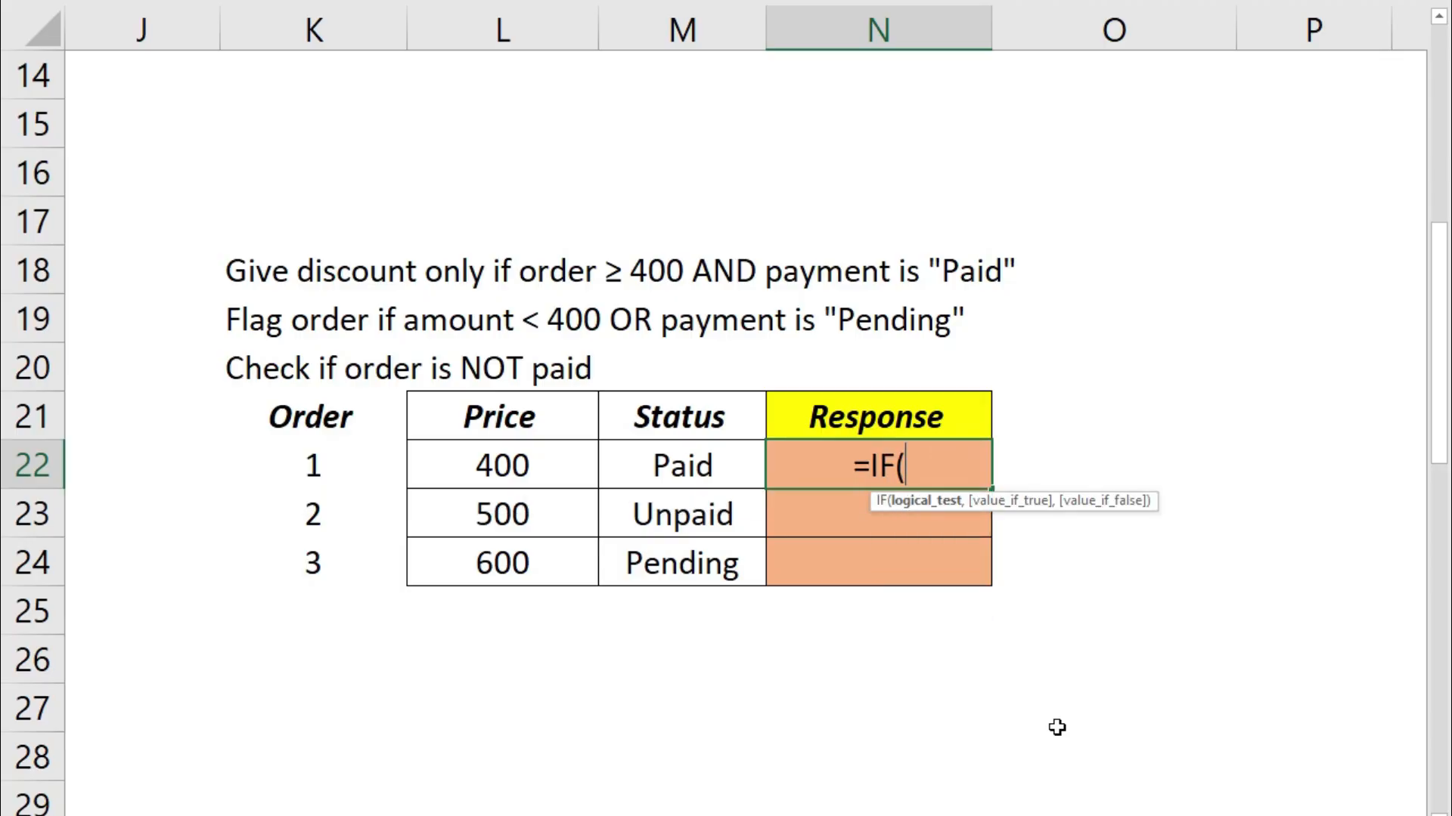
pyautogui.write('N')
pyautogui.press('BackSpace')
pyautogui.write('And')
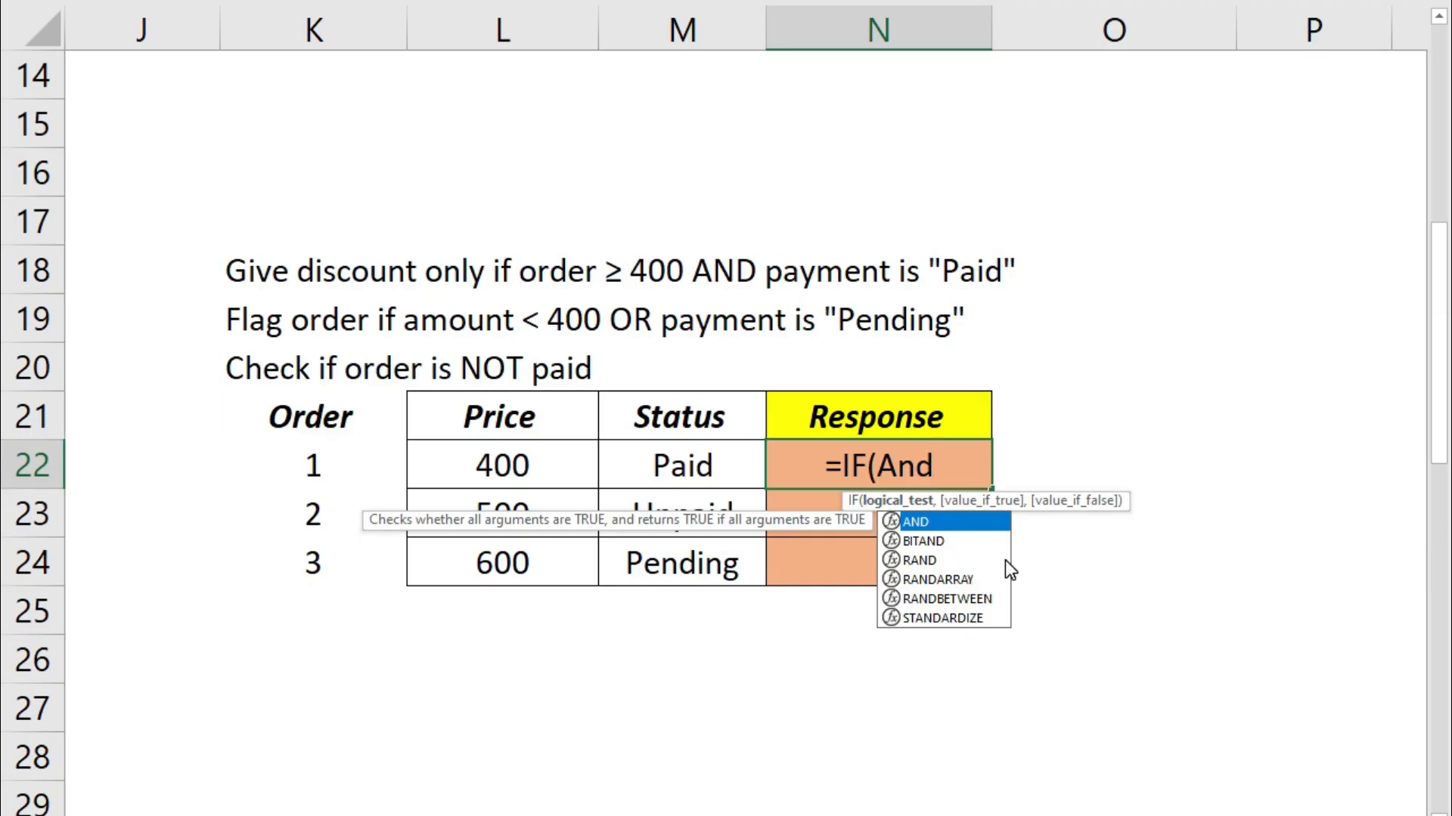
pyautogui.write('(')
pyautogui.press('Left')
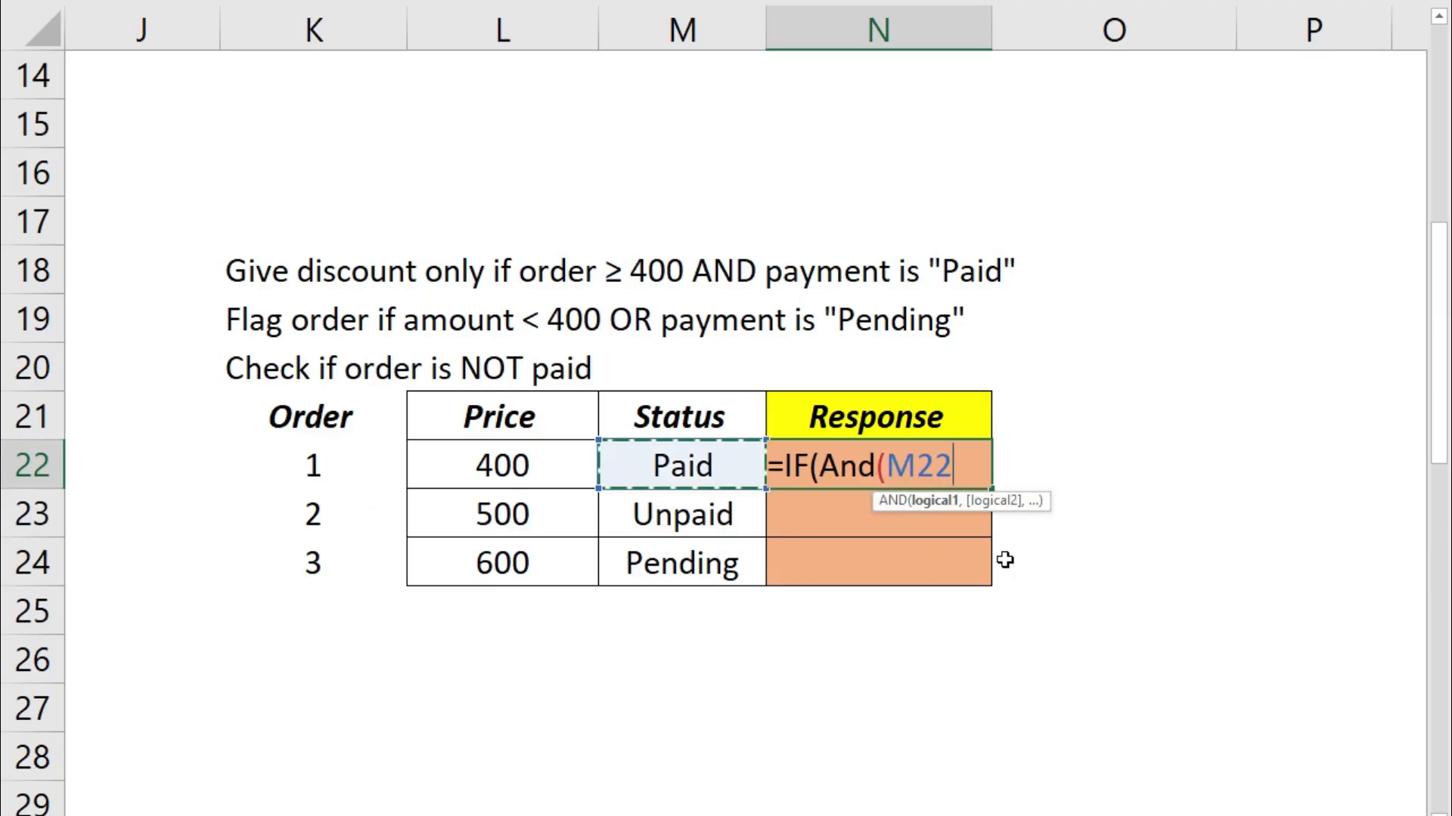
pyautogui.press('Left')
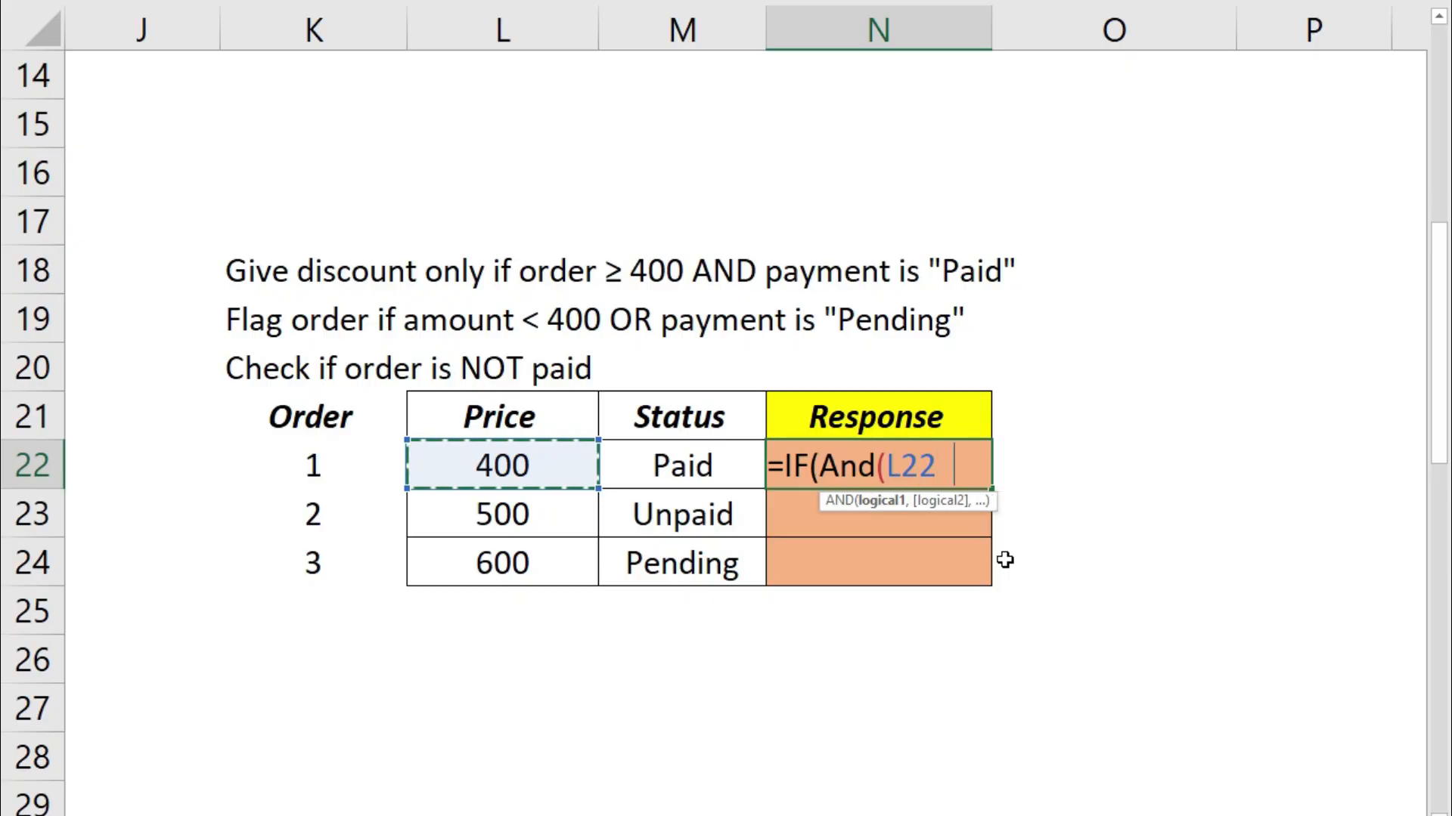
pyautogui.write('>=')
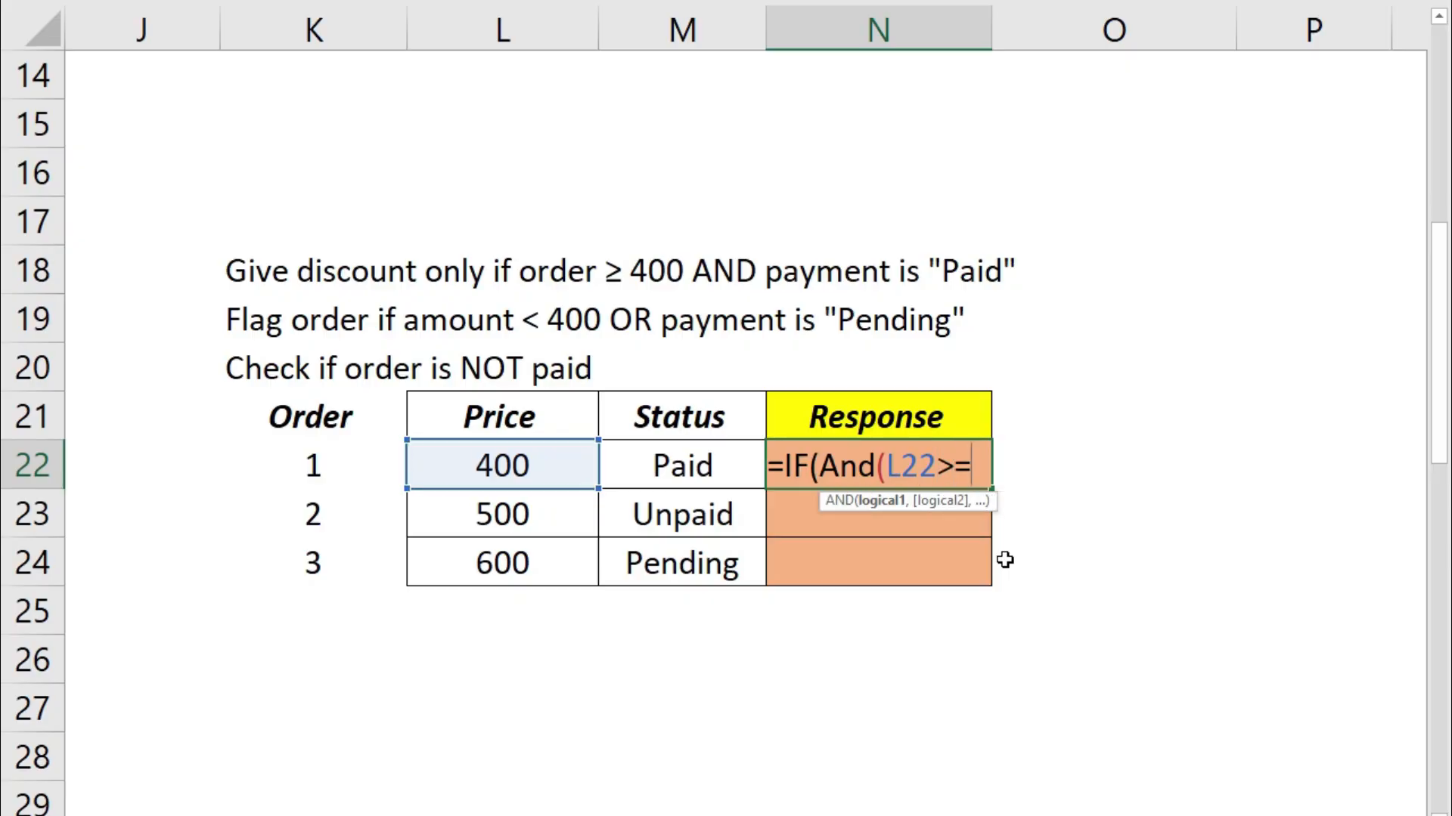
pyautogui.write('400,')
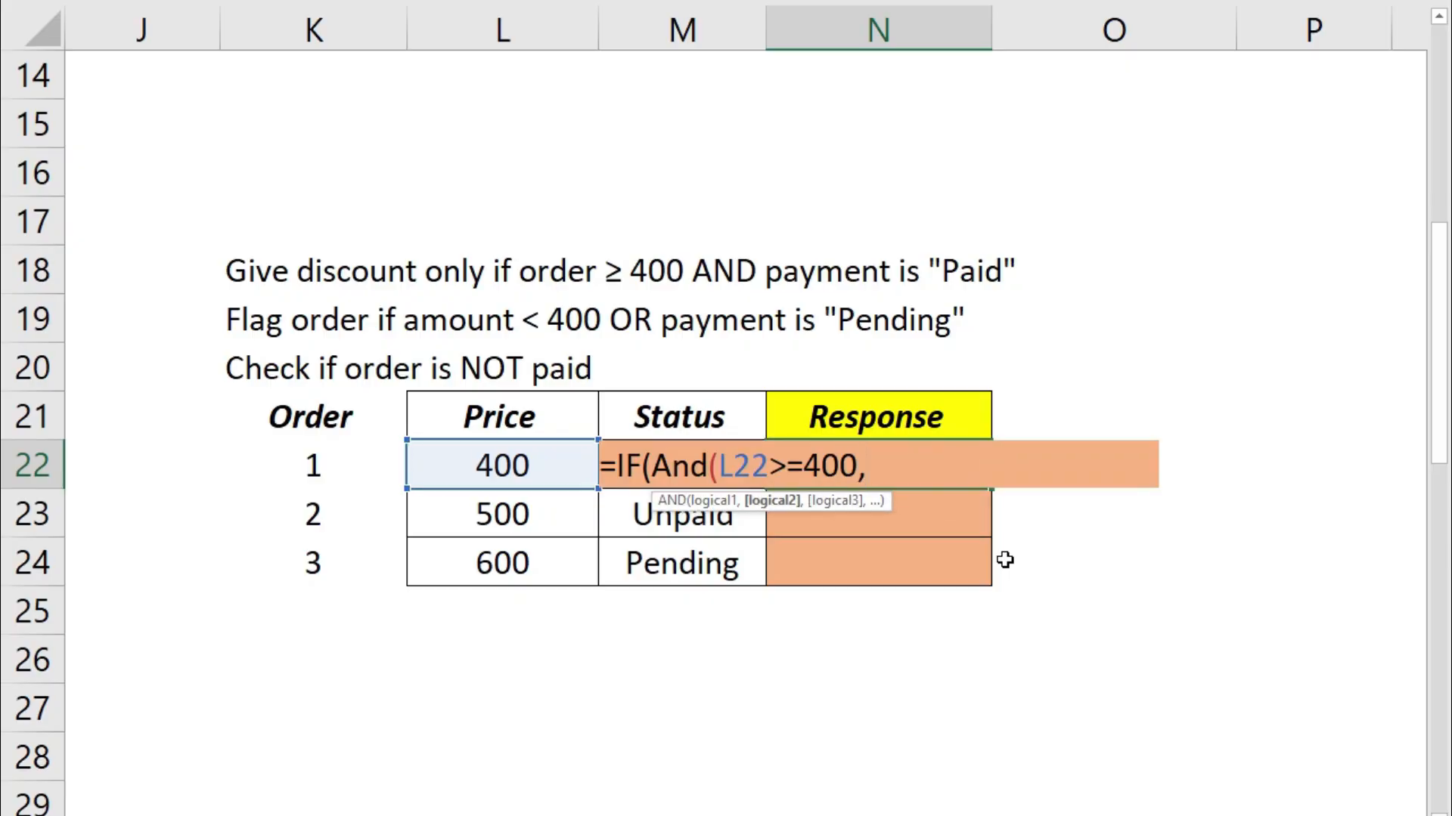
# Add M22="Paid" as the second condition and close the AND test in N22.
pyautogui.press('Left')
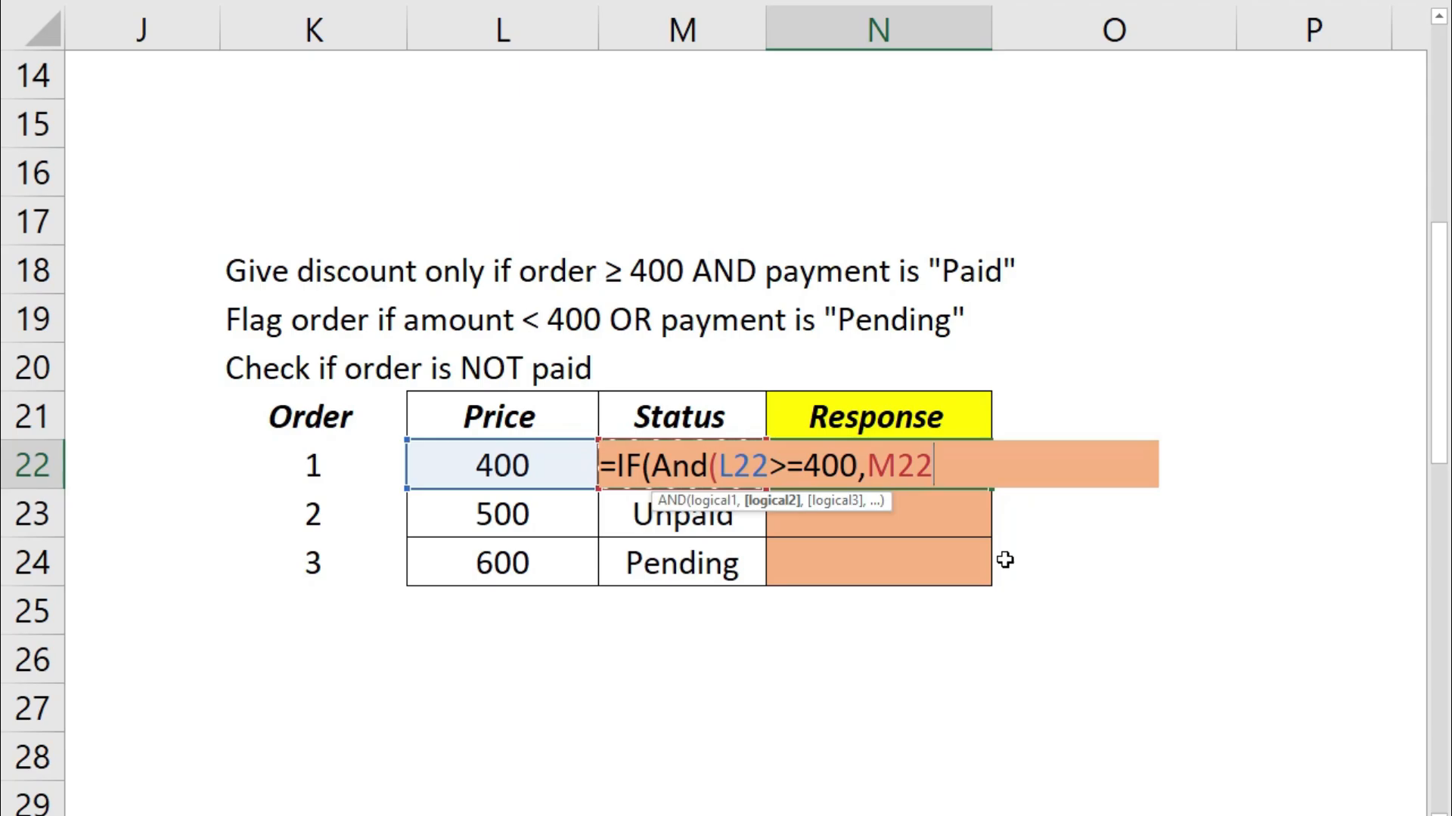
pyautogui.write('="Paid')
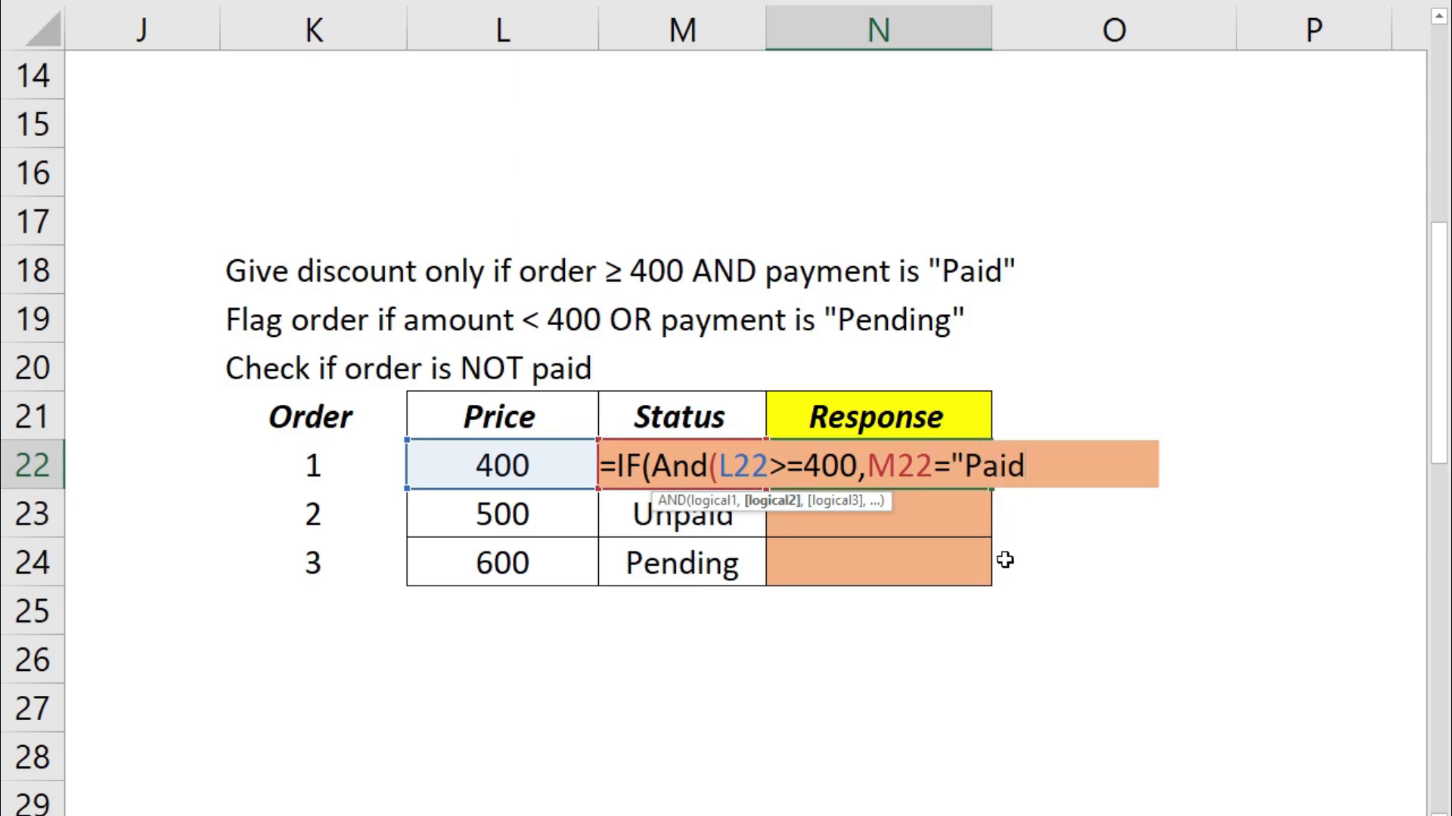
pyautogui.write('")')
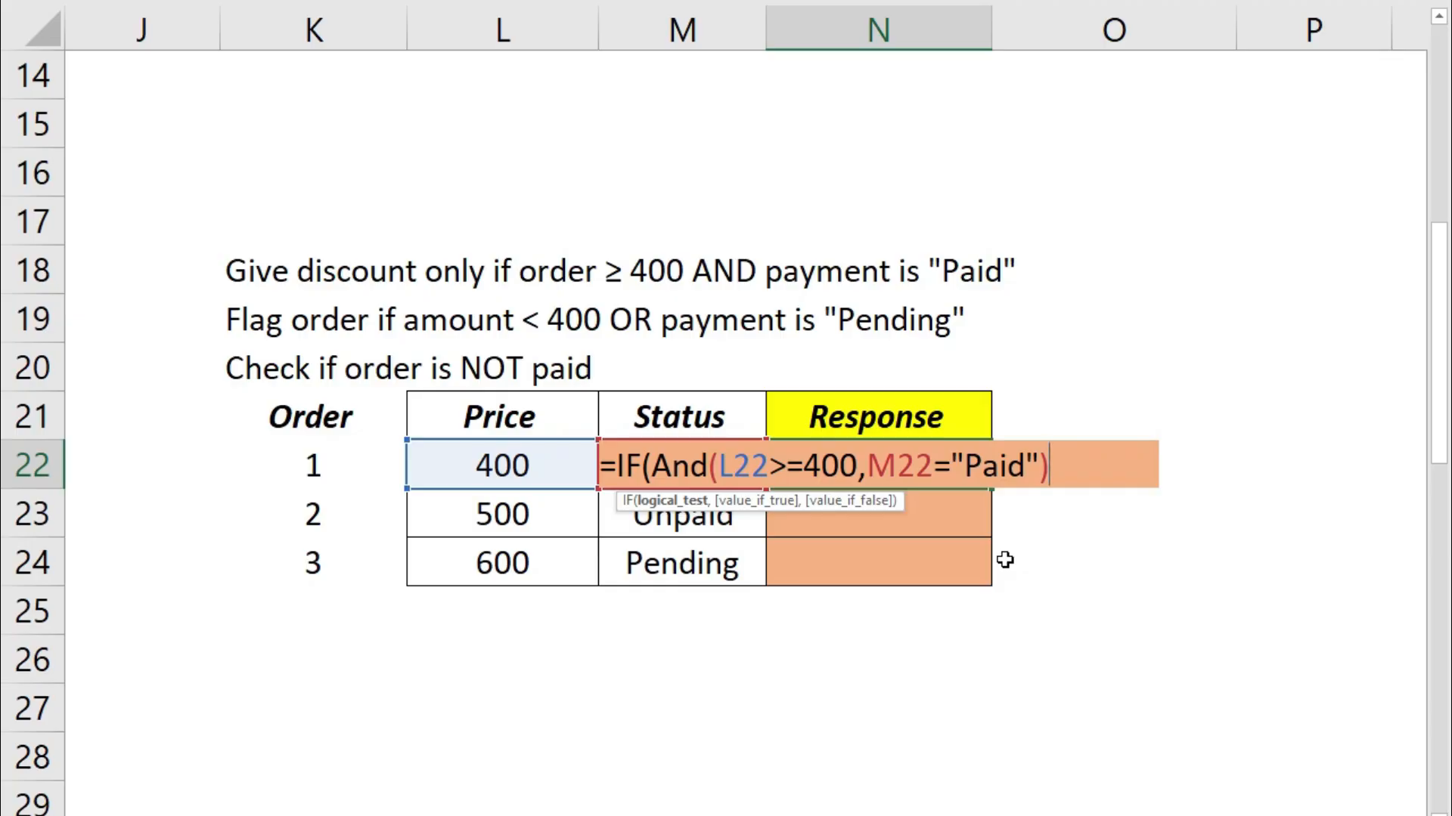
# Complete the IF formula in N22 with "Discount Allowed" as the true result and "No Discount" as the false result.
pyautogui.write(',')
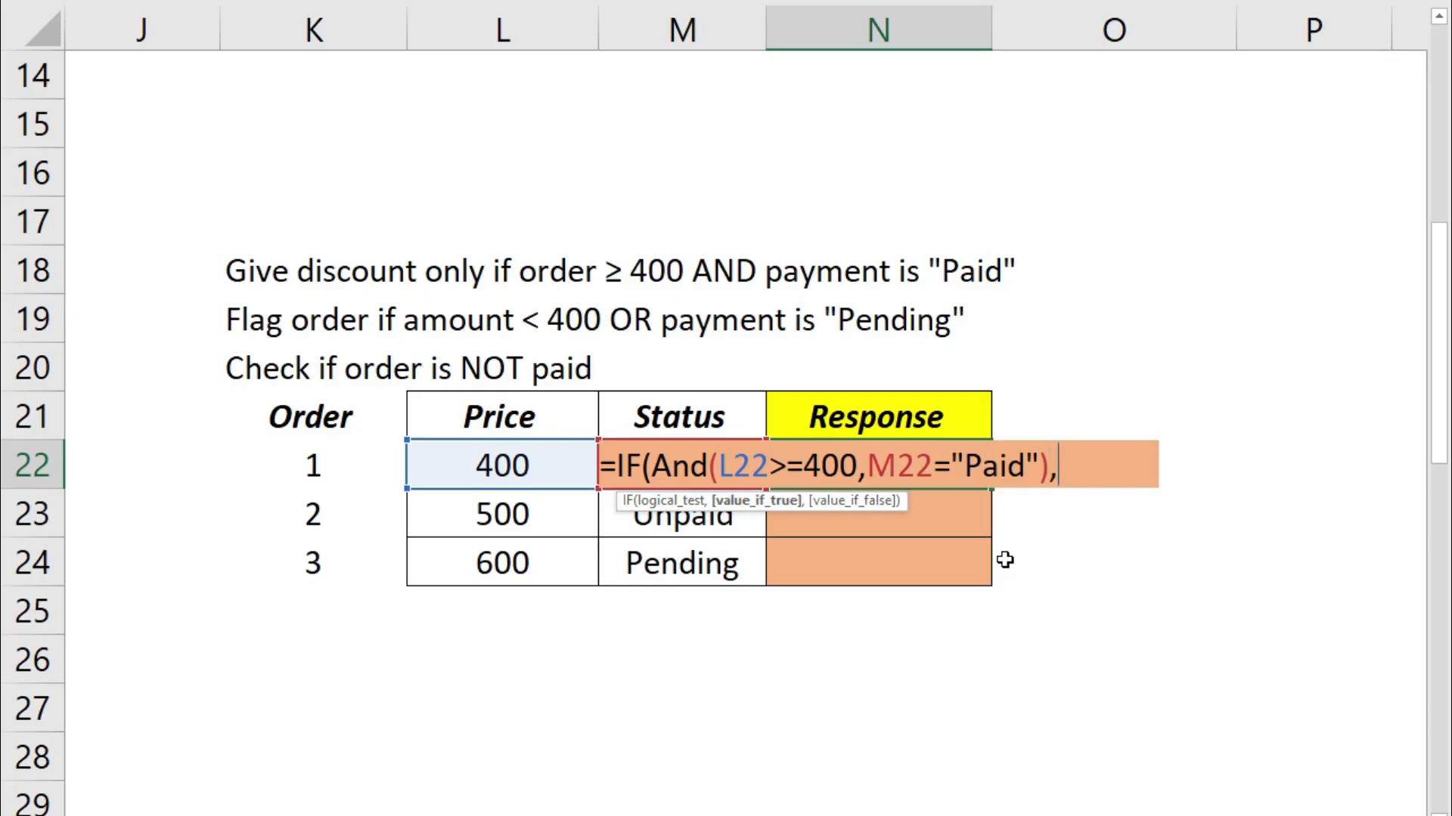
pyautogui.write('"Discount ')
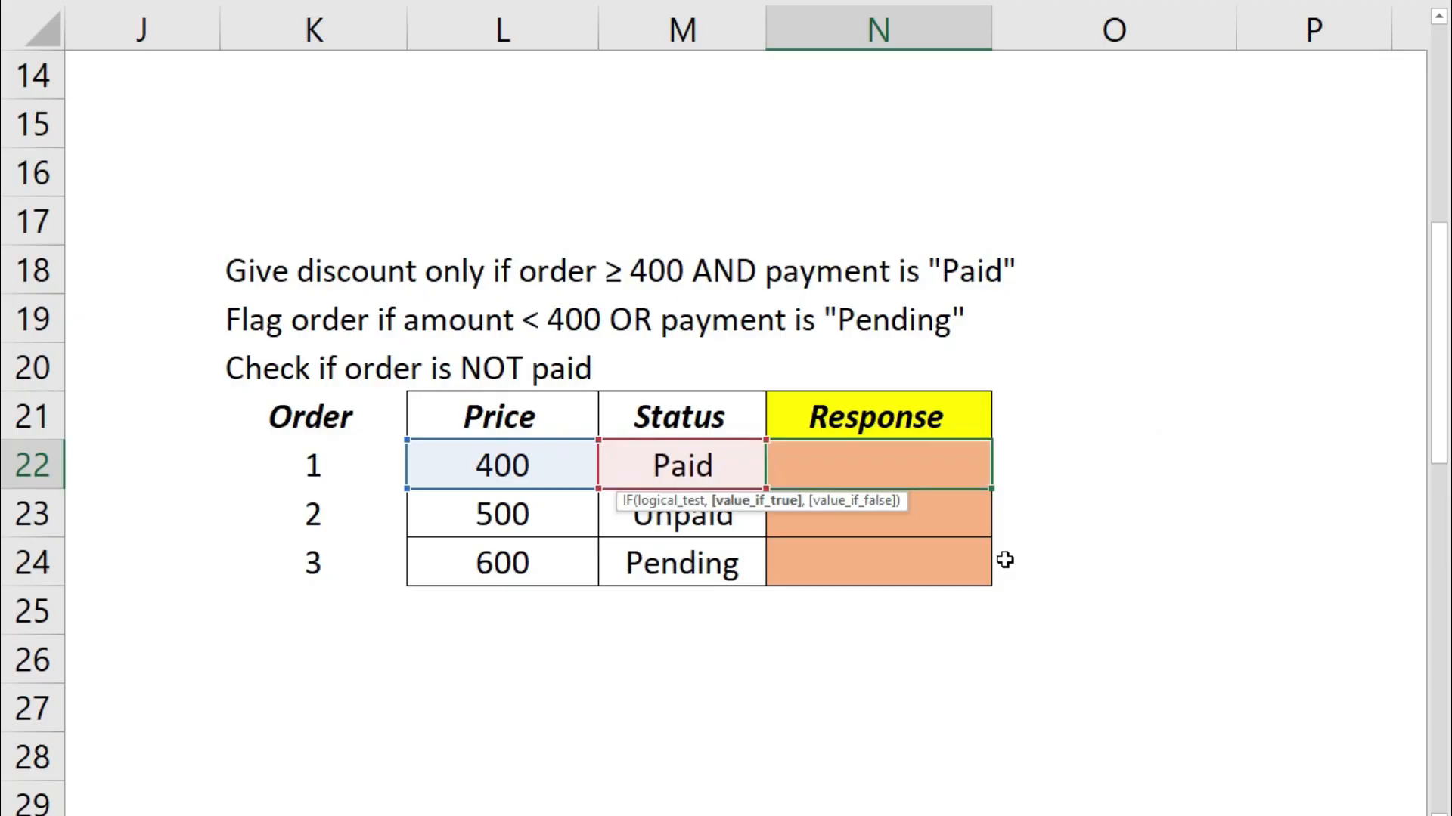
pyautogui.write('Allow')
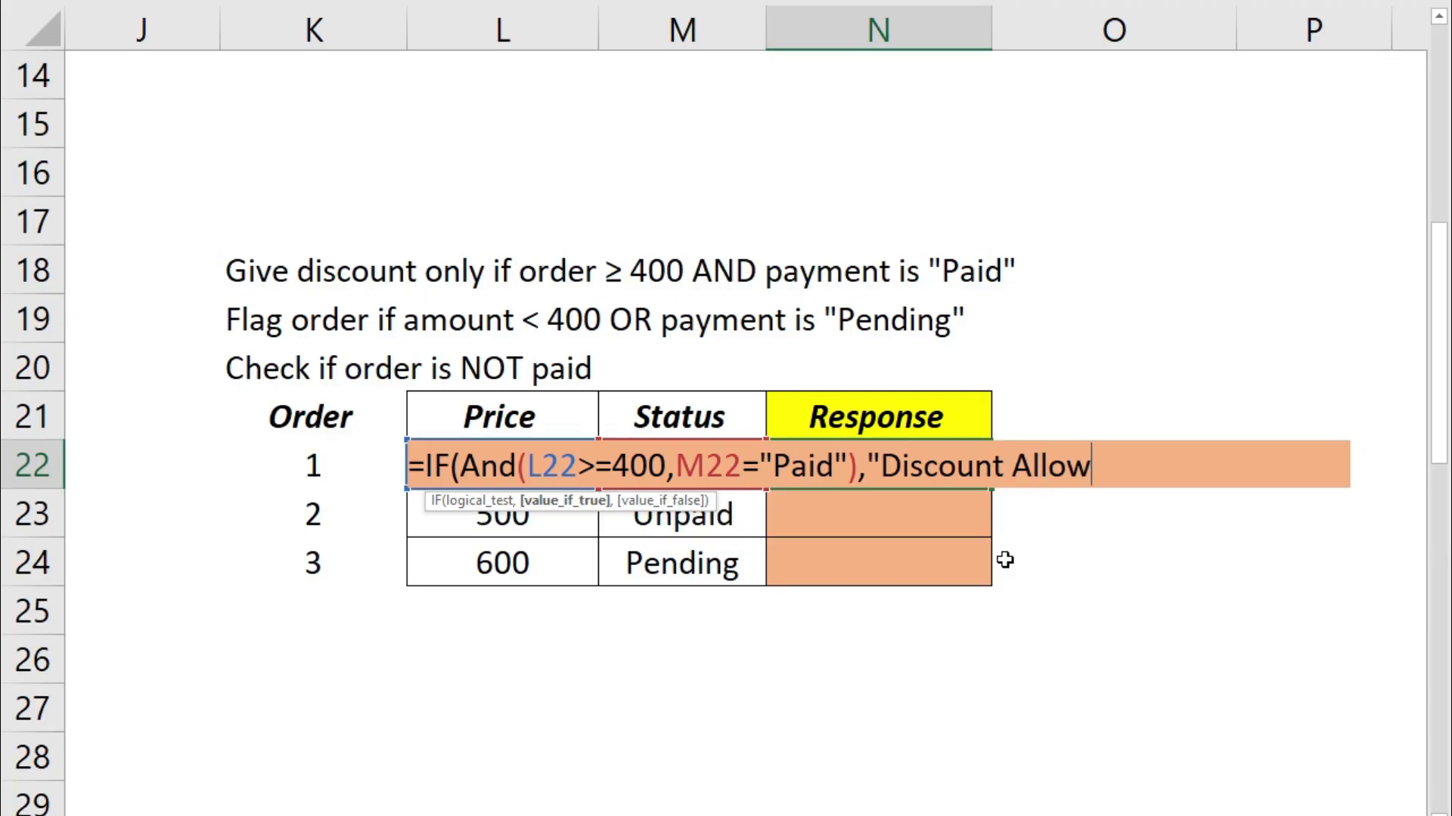
pyautogui.write('ed","N')
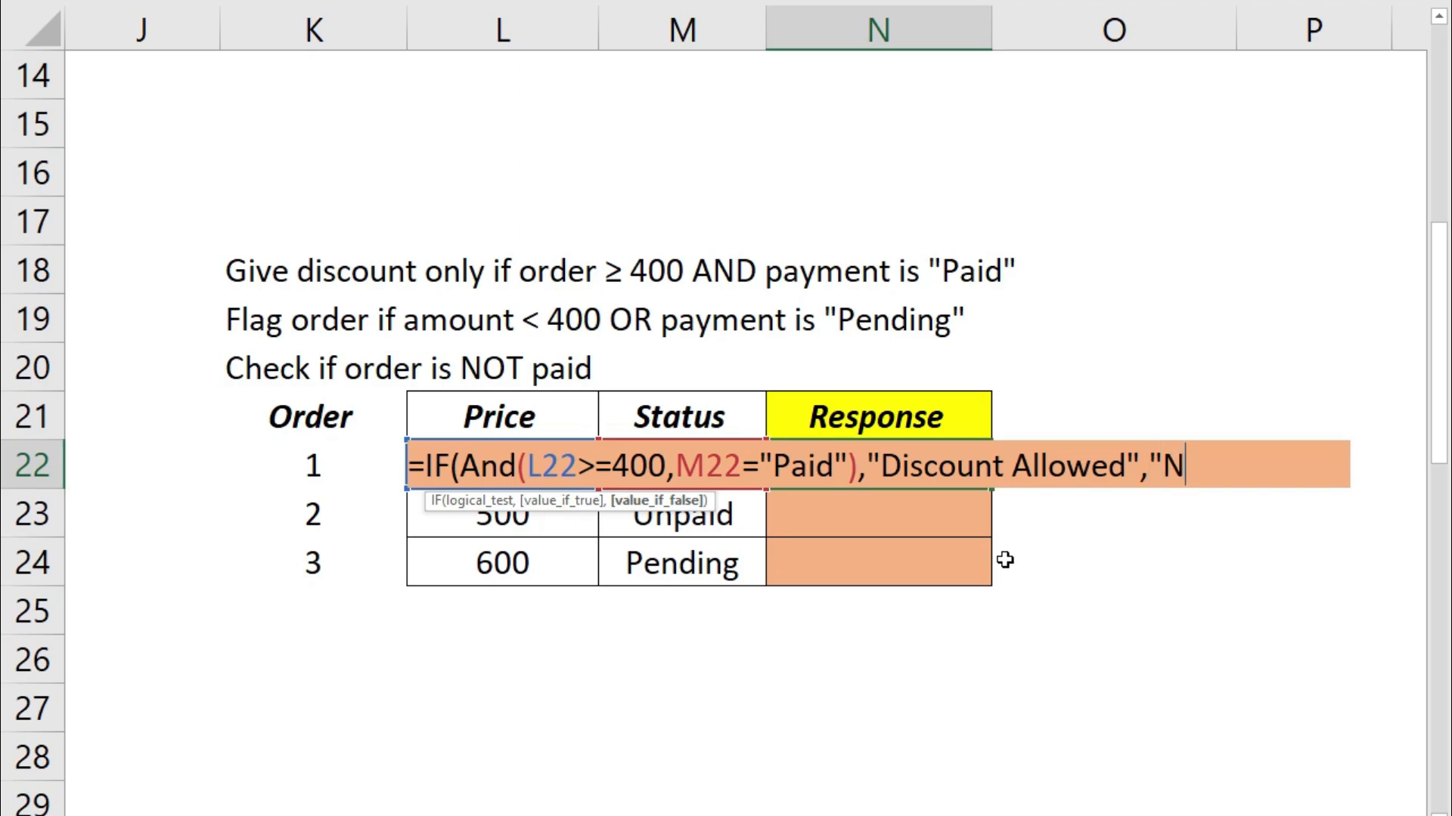
pyautogui.write('o Discount')
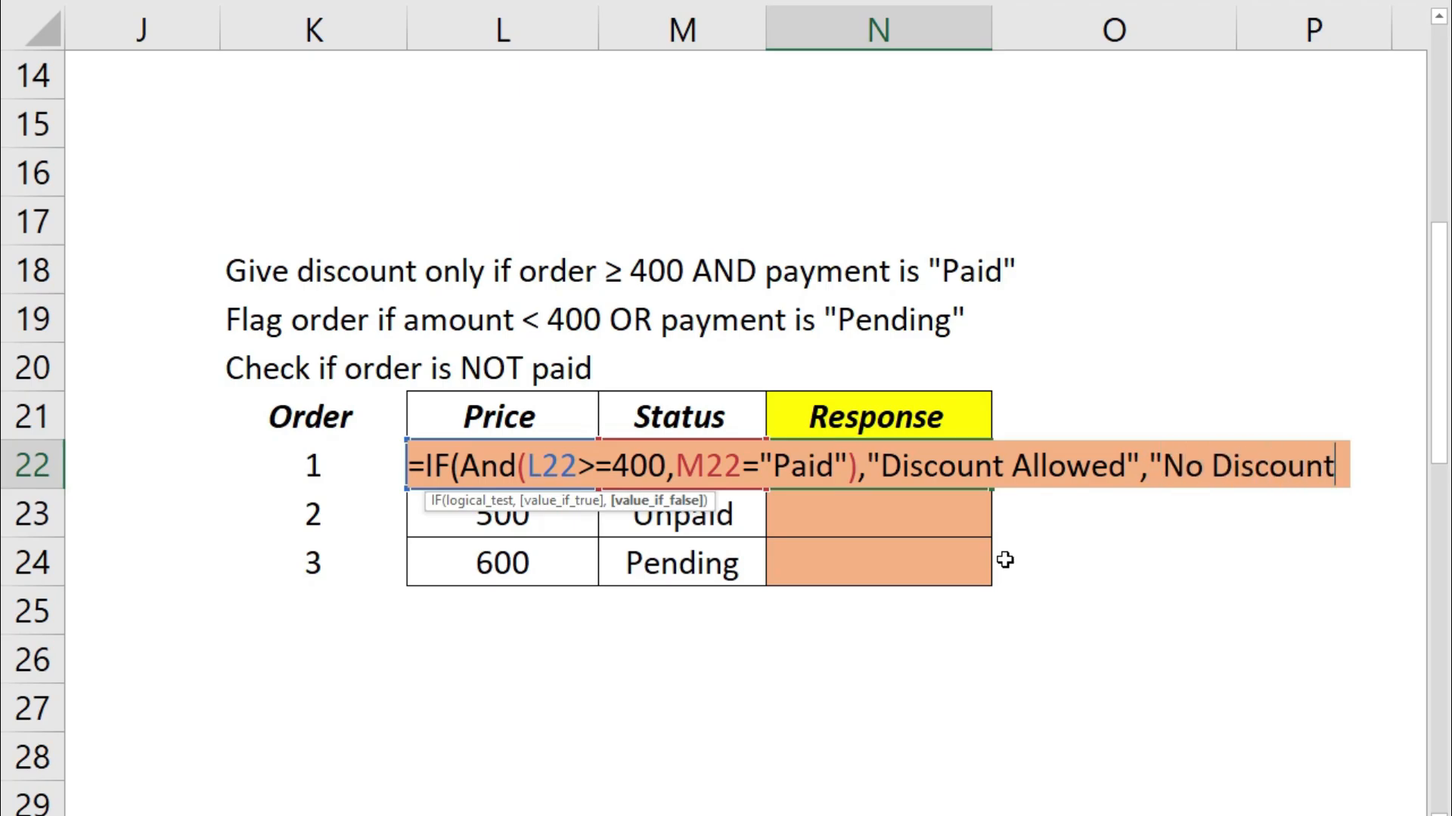
pyautogui.write('")')
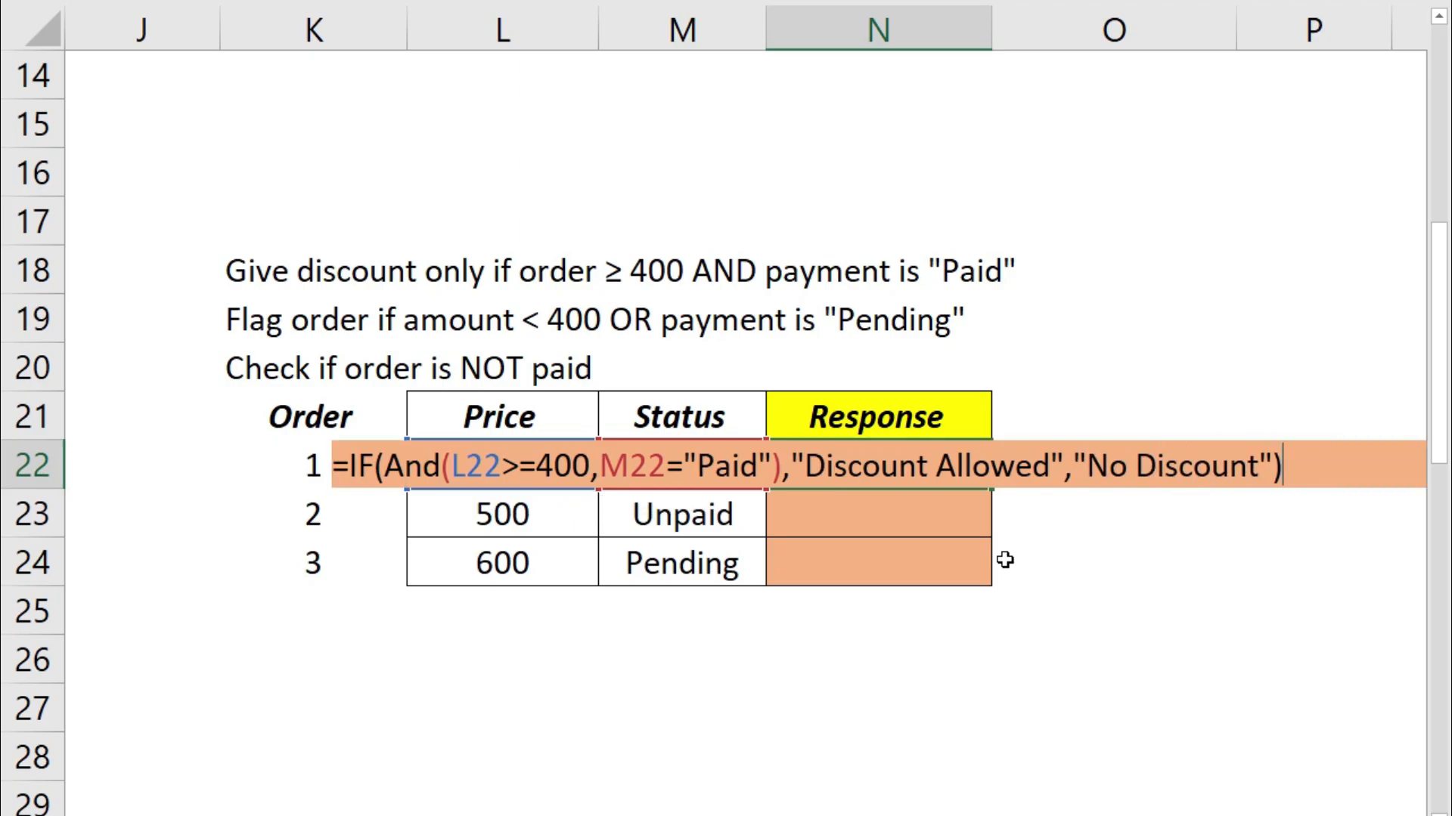
pyautogui.press('Return')
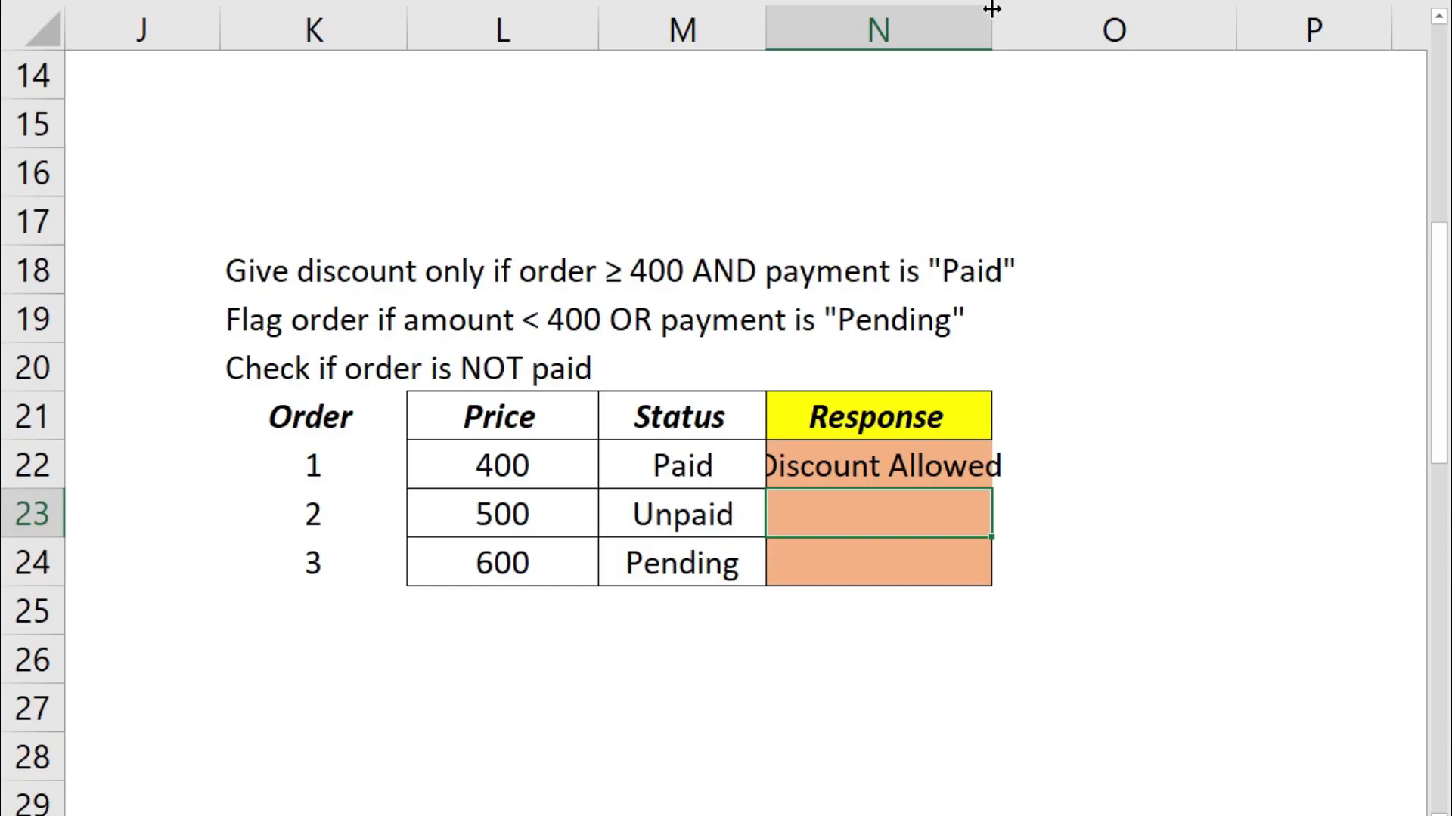
# Fit the width of column N to its contents and check order 1's response against its price and status.
pyautogui.doubleClick(992, 8)
pyautogui.click(983, 454)
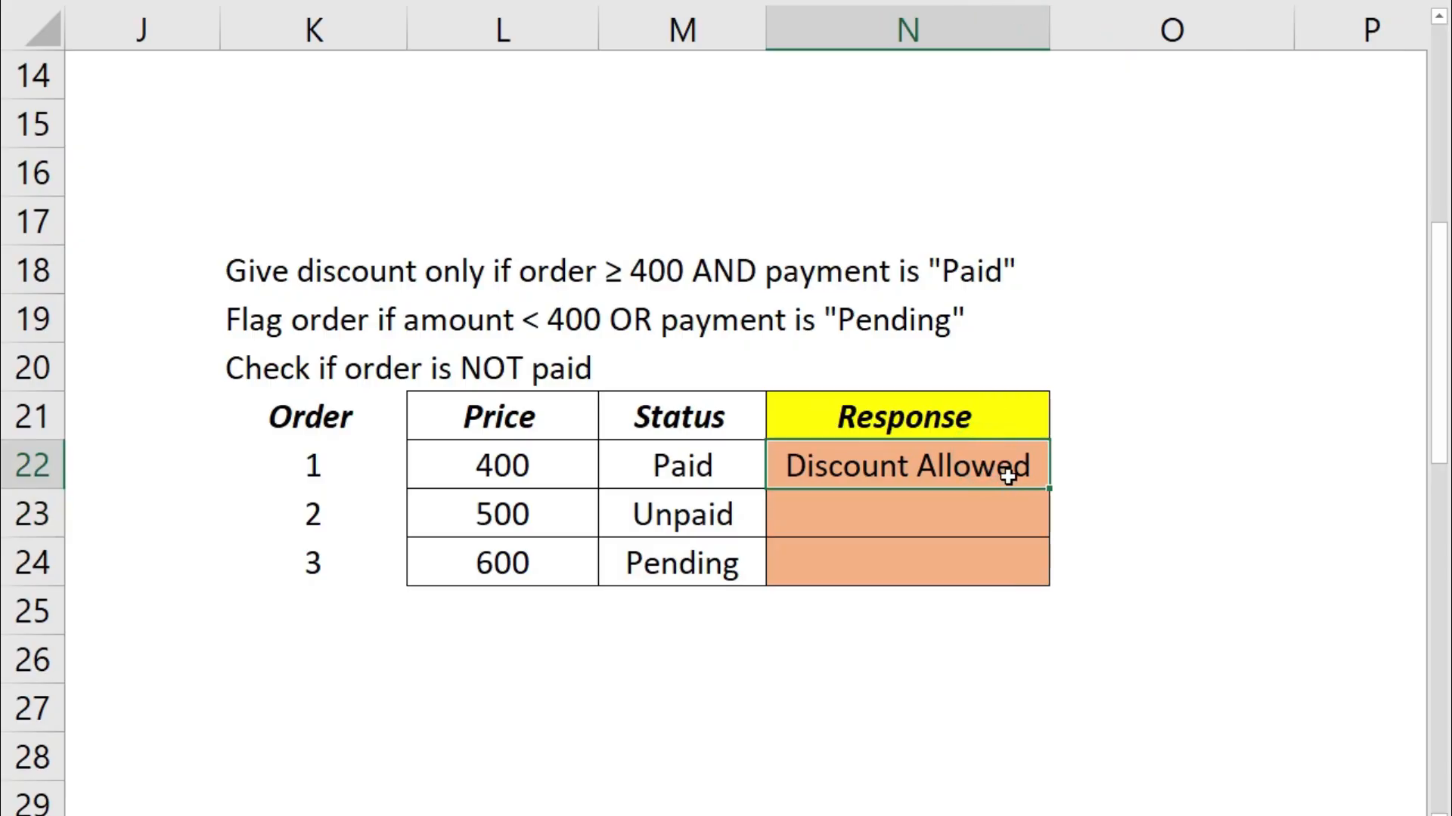
pyautogui.click(516, 465)
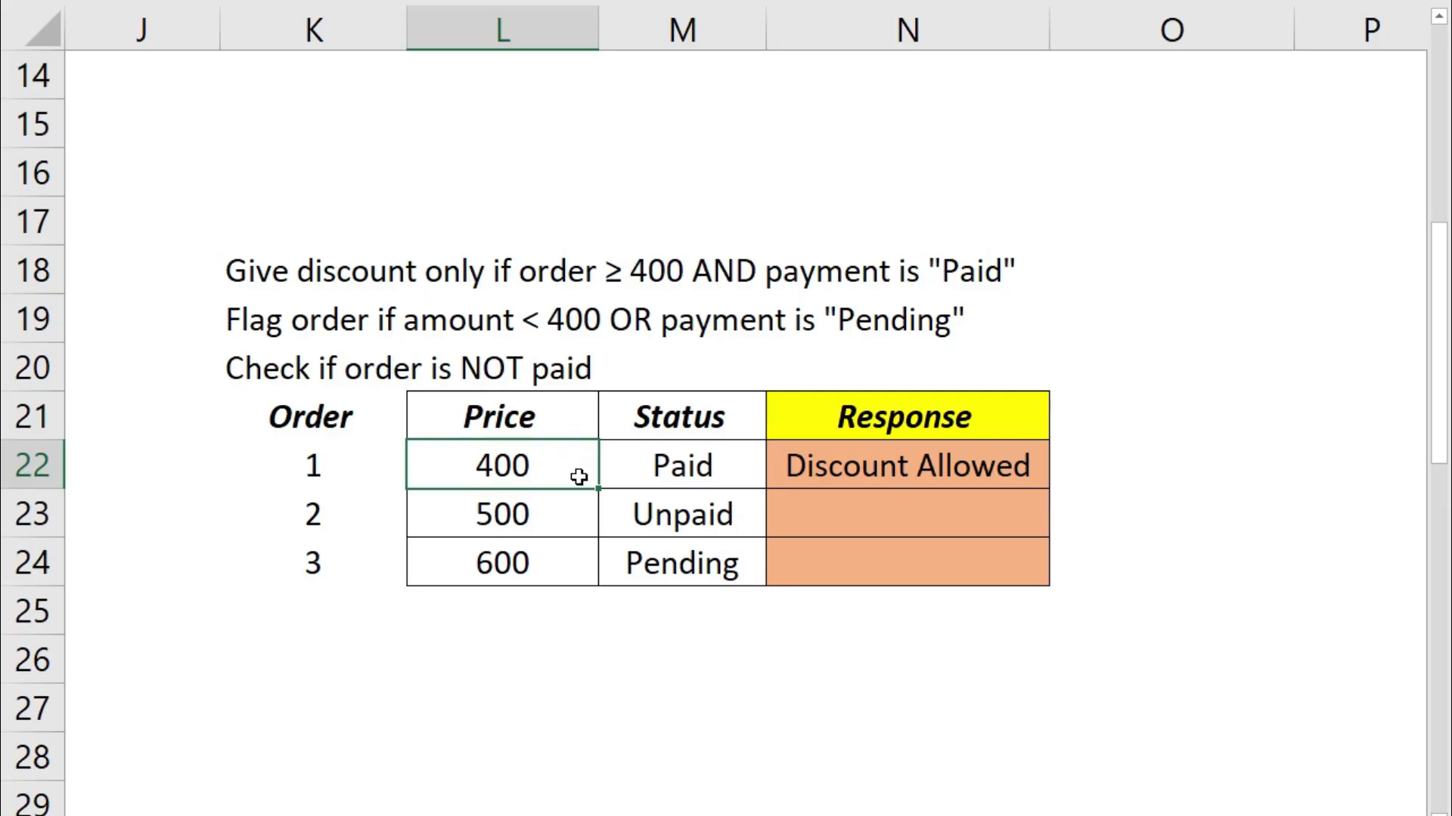
pyautogui.click(714, 464)
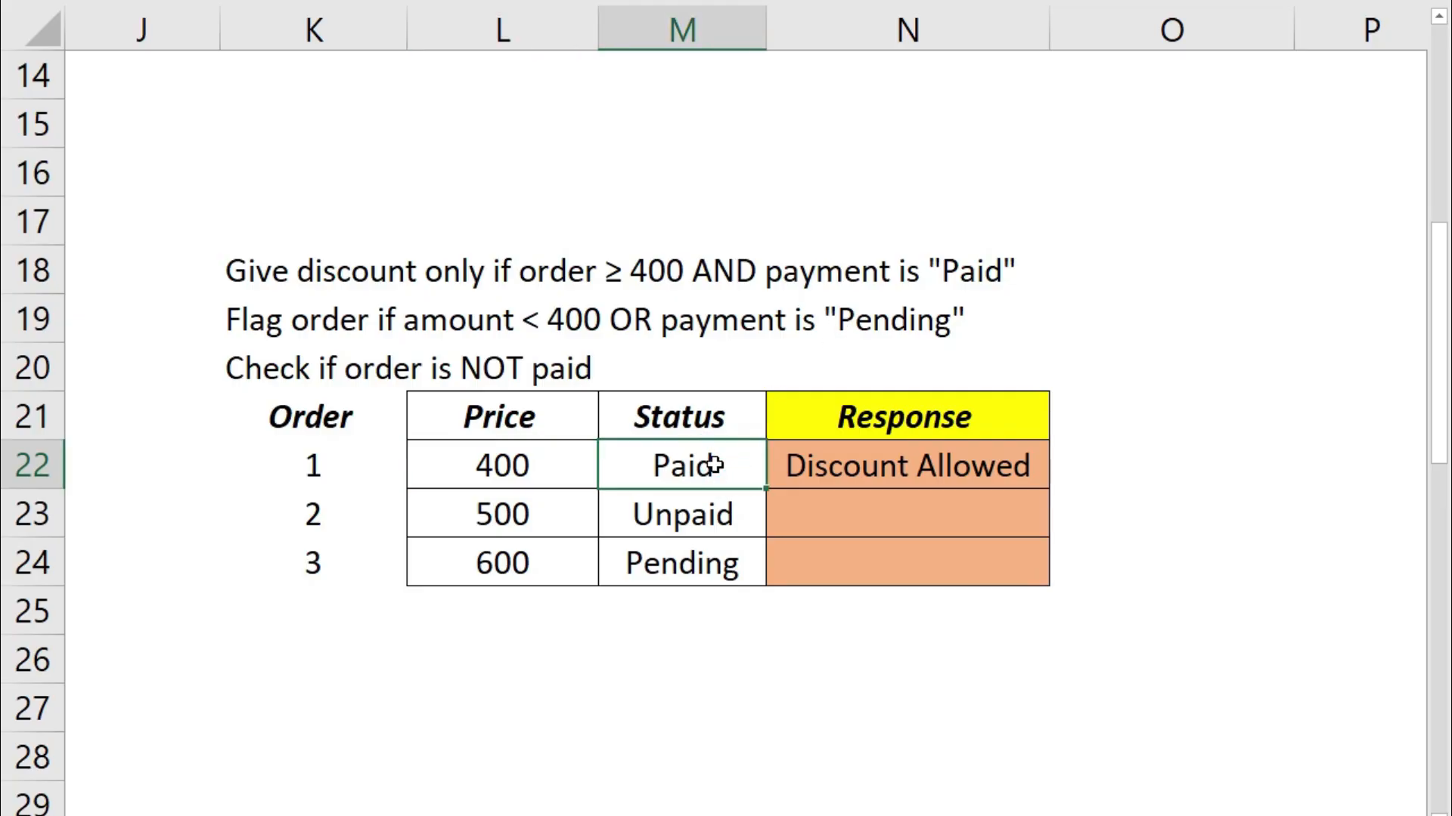
pyautogui.click(853, 465)
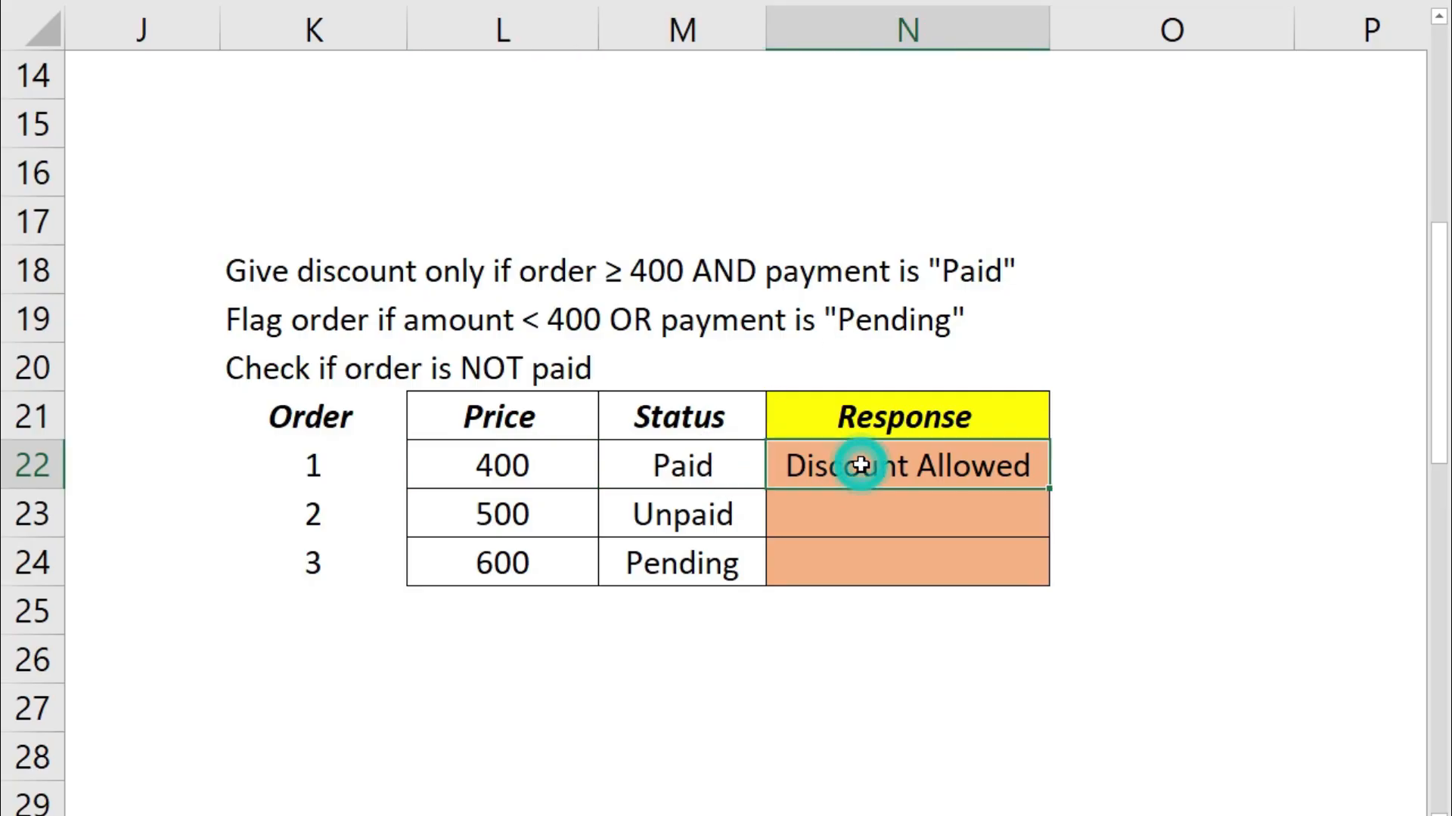
# Set order 1's status in M22 to "Unpaid" to test the discount formula.
pyautogui.click(683, 466)
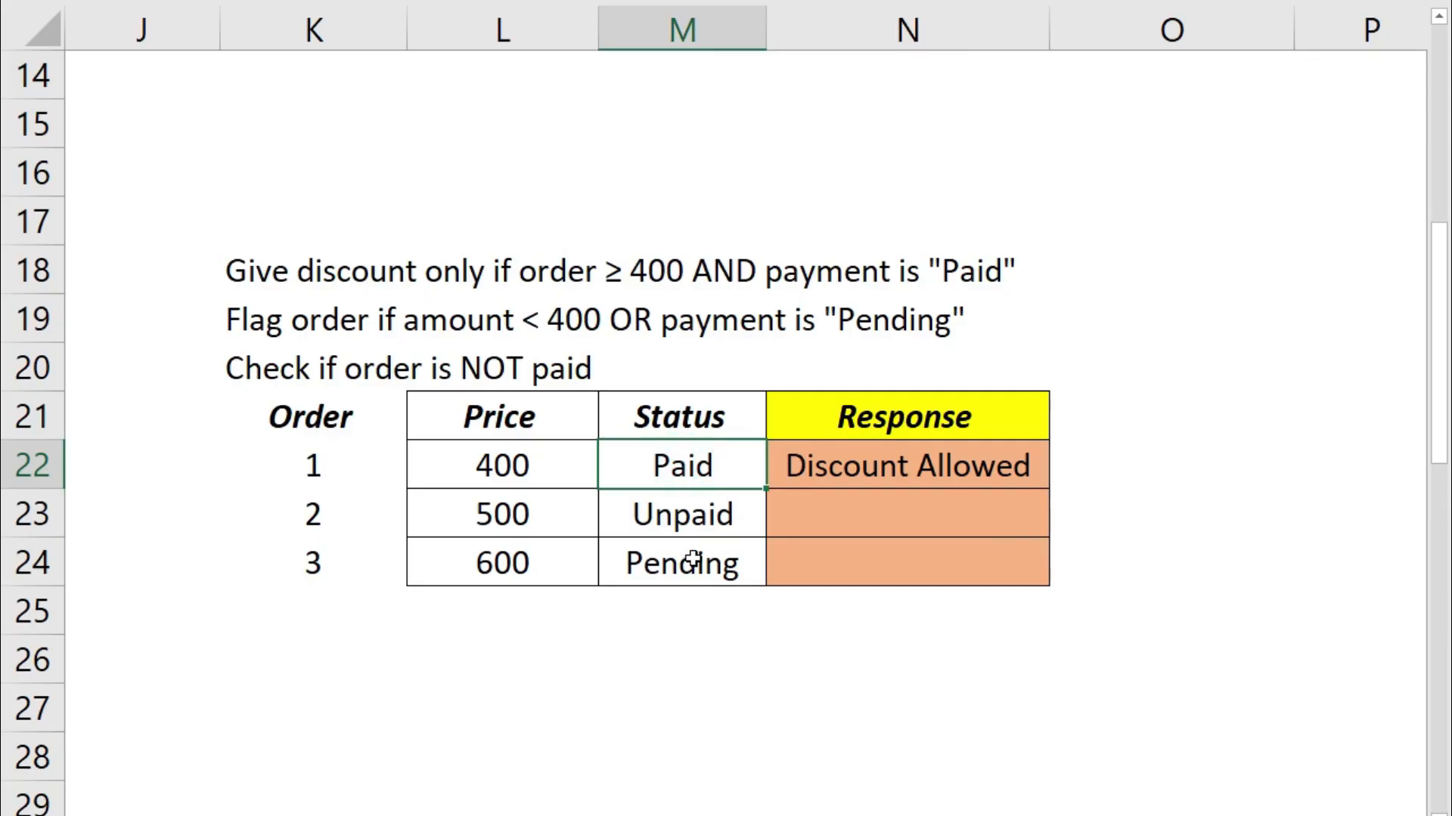
pyautogui.write('Unpaid')
pyautogui.press('Return')
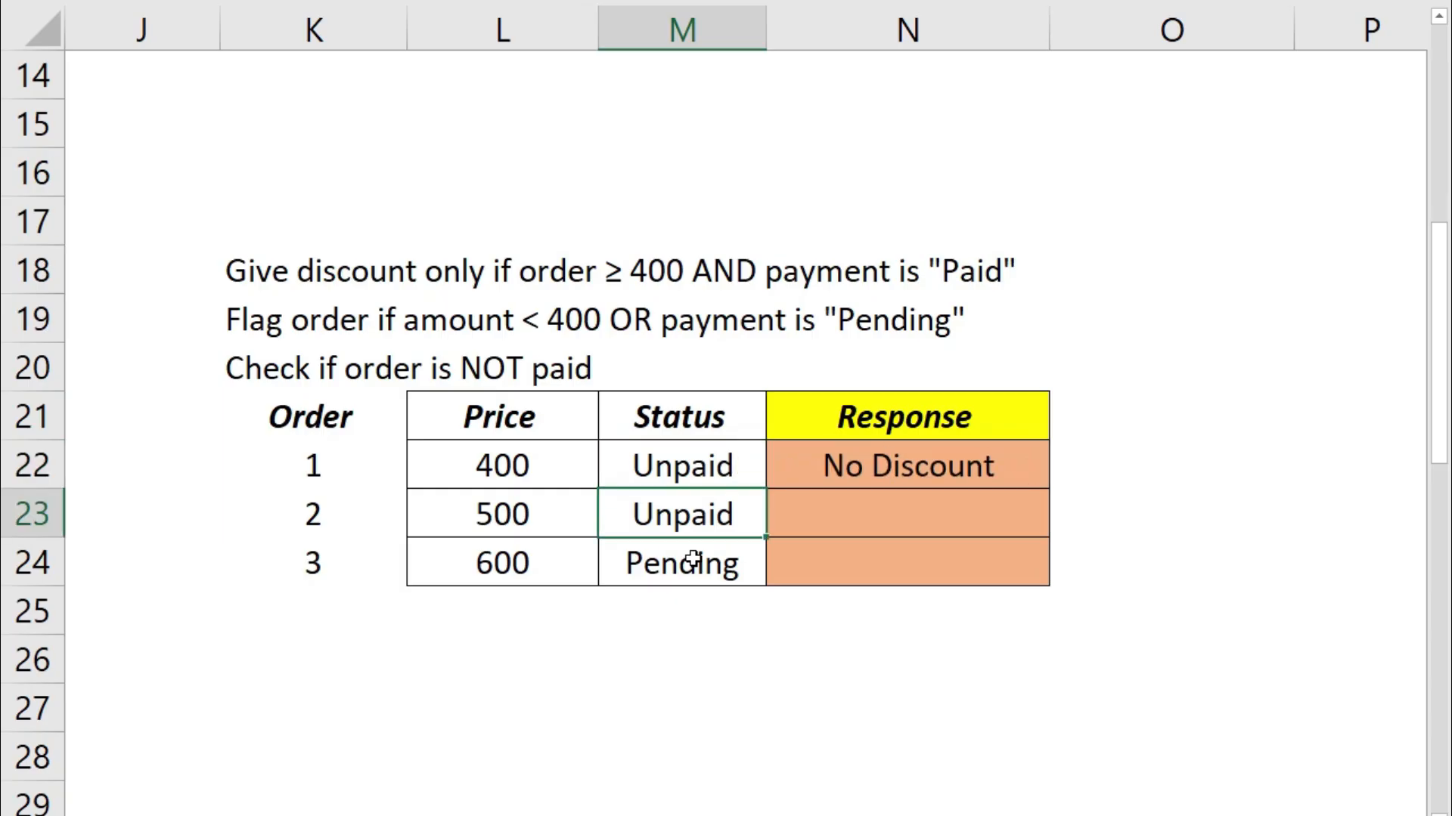
# Restore order 1's status in M22 to "Paid".
pyautogui.click(696, 455)
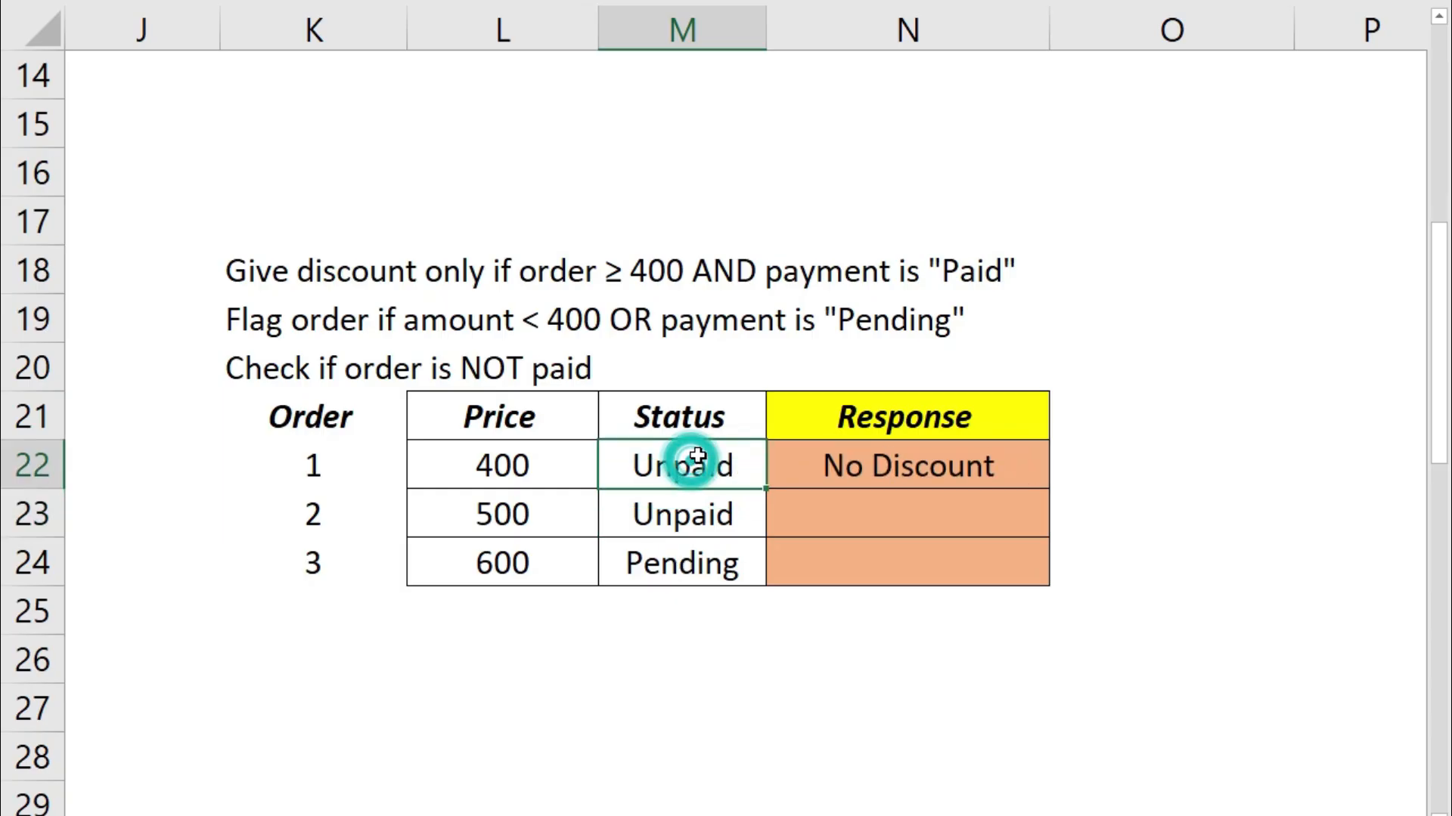
pyautogui.press('F2')
pyautogui.press('BackSpace')
pyautogui.press('BackSpace')
pyautogui.press('BackSpace')
pyautogui.press('BackSpace')
pyautogui.press('BackSpace')
pyautogui.press('BackSpace')
pyautogui.write('Paid')
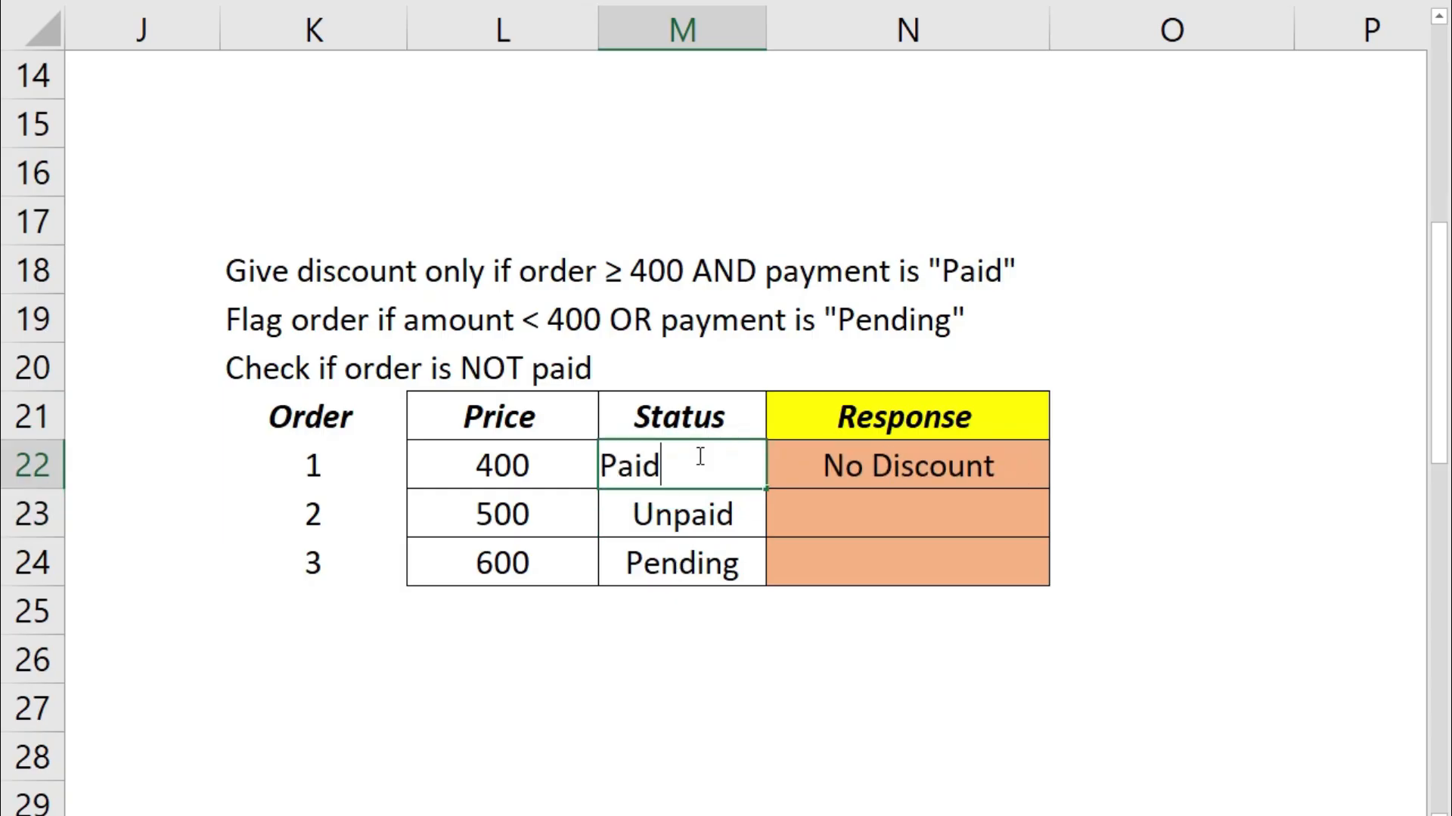
pyautogui.hotkey('shift', 'Tab')
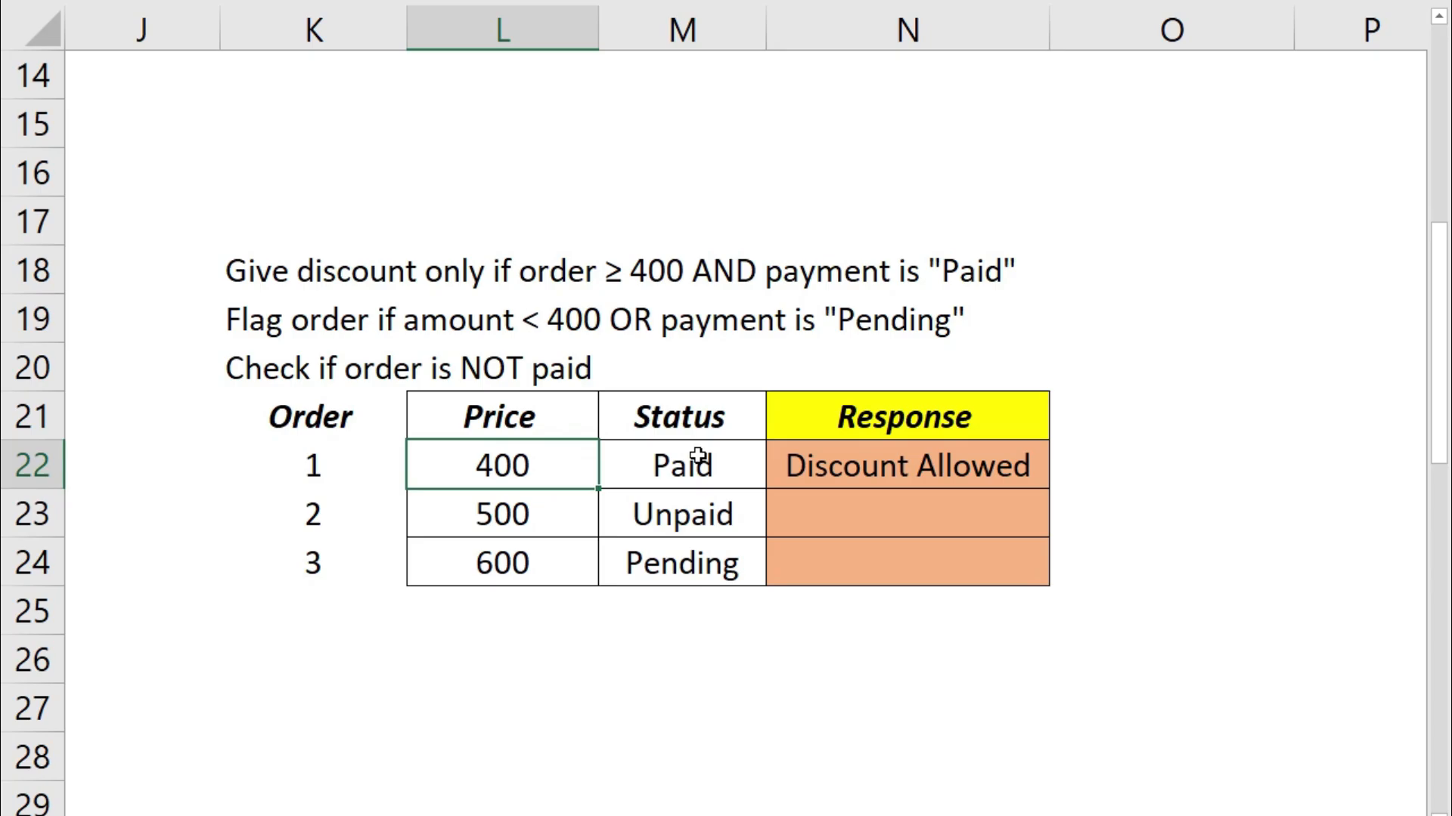
# Set order 1's price in L22 to 300 to test the formula's price condition.
pyautogui.write('300')
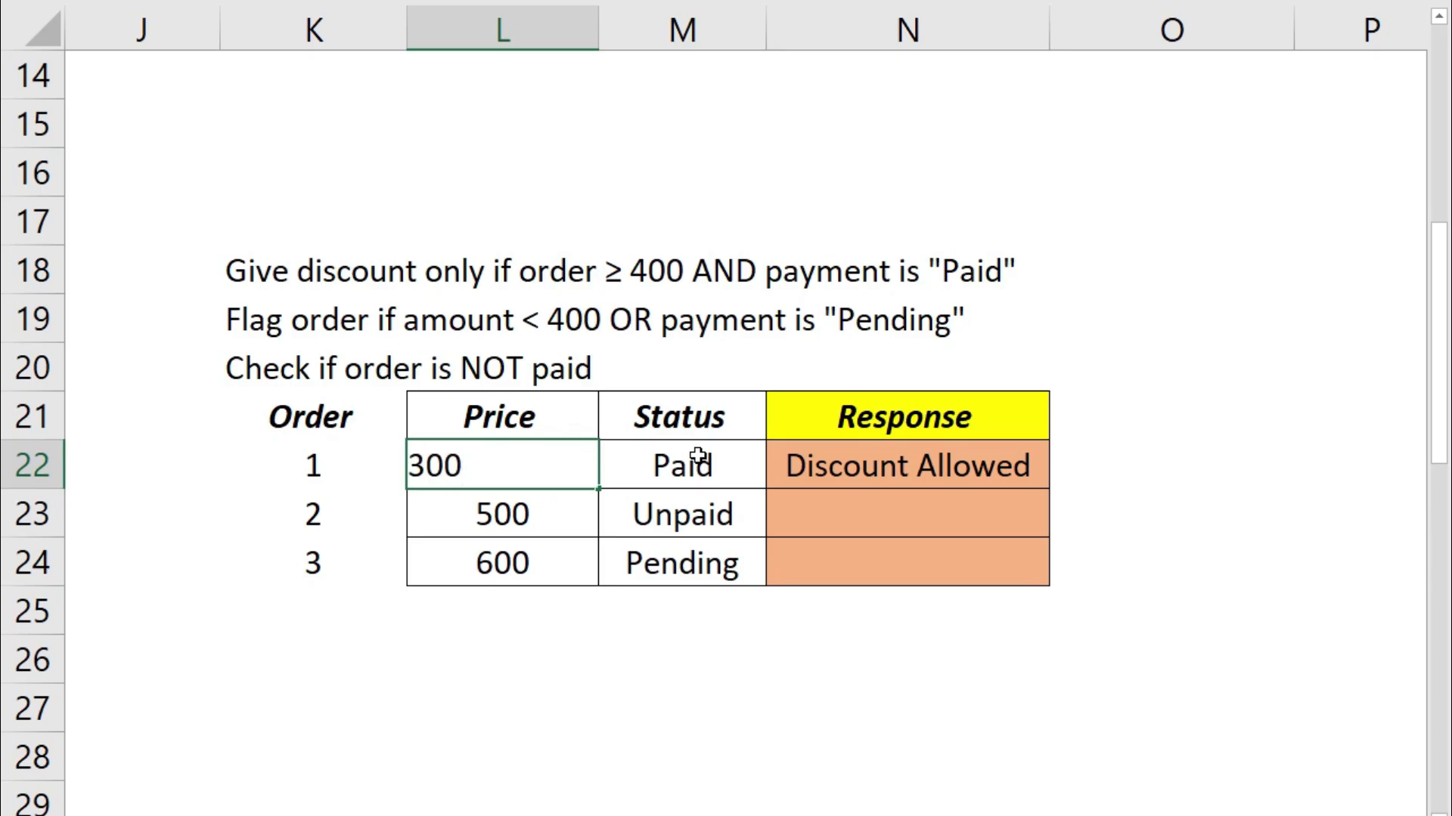
pyautogui.press('Return')
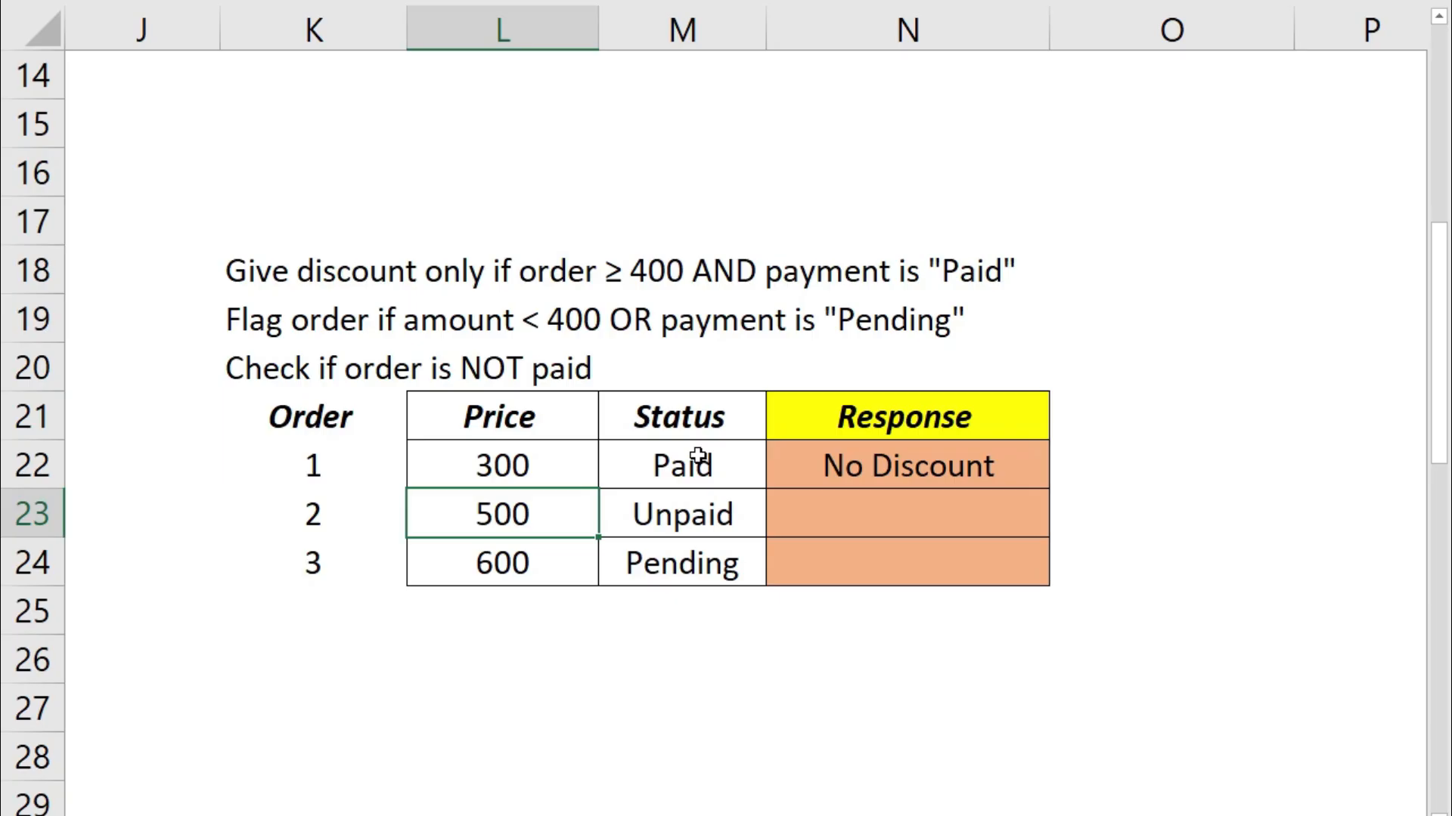
pyautogui.press('Up')
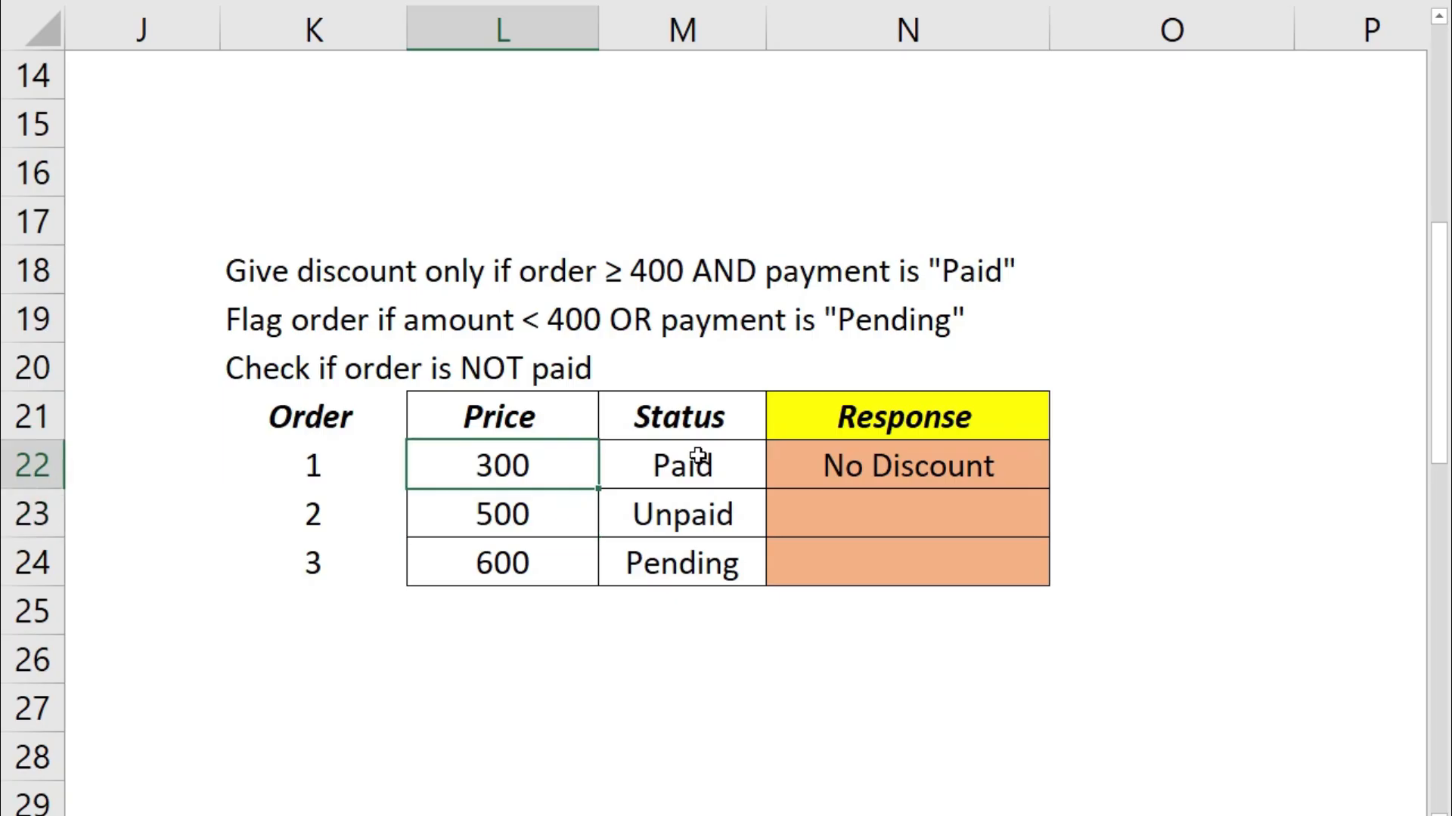
pyautogui.click(697, 455)
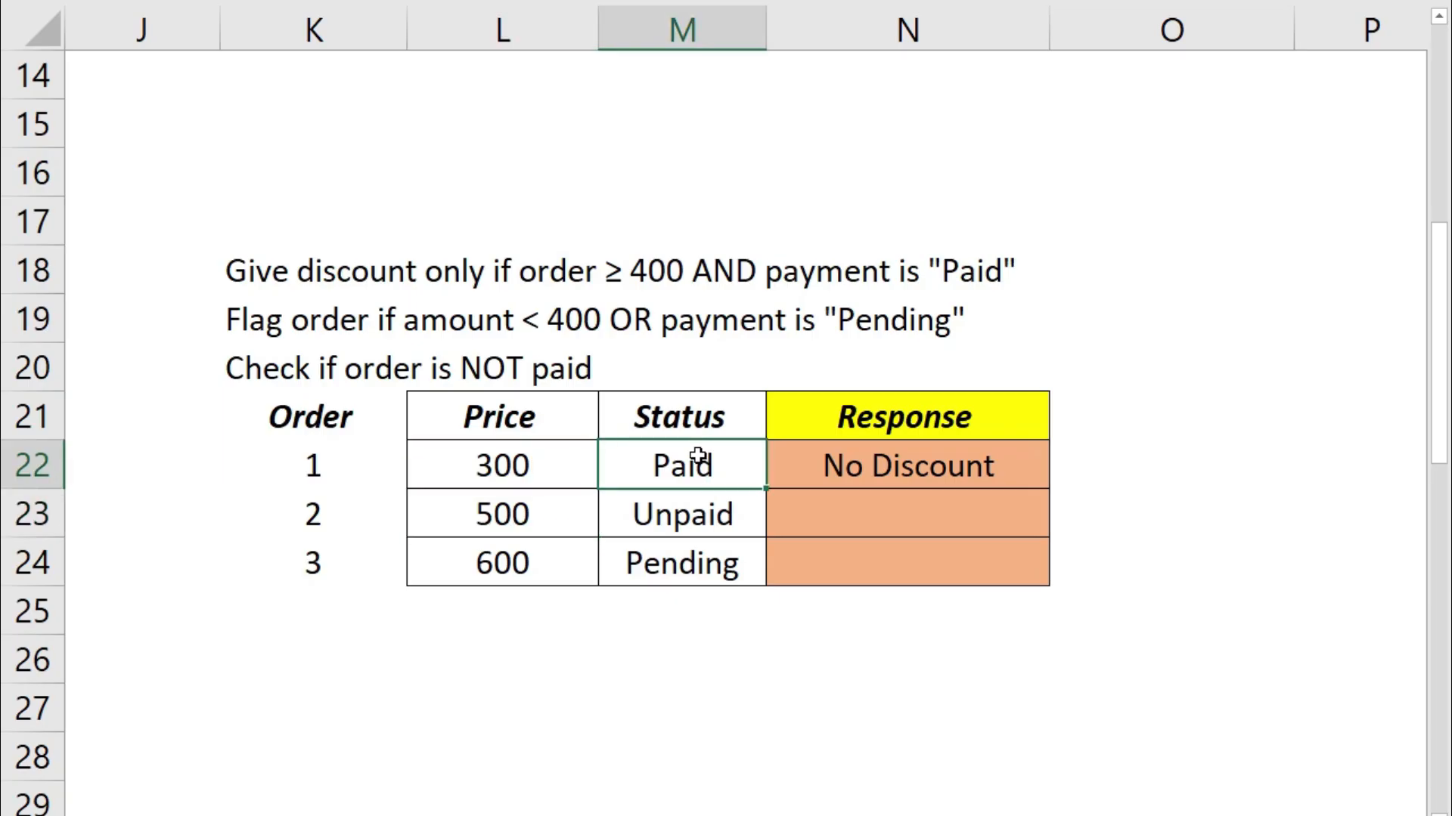
# Set order 1's price in L22 to 500.
pyautogui.click(499, 462)
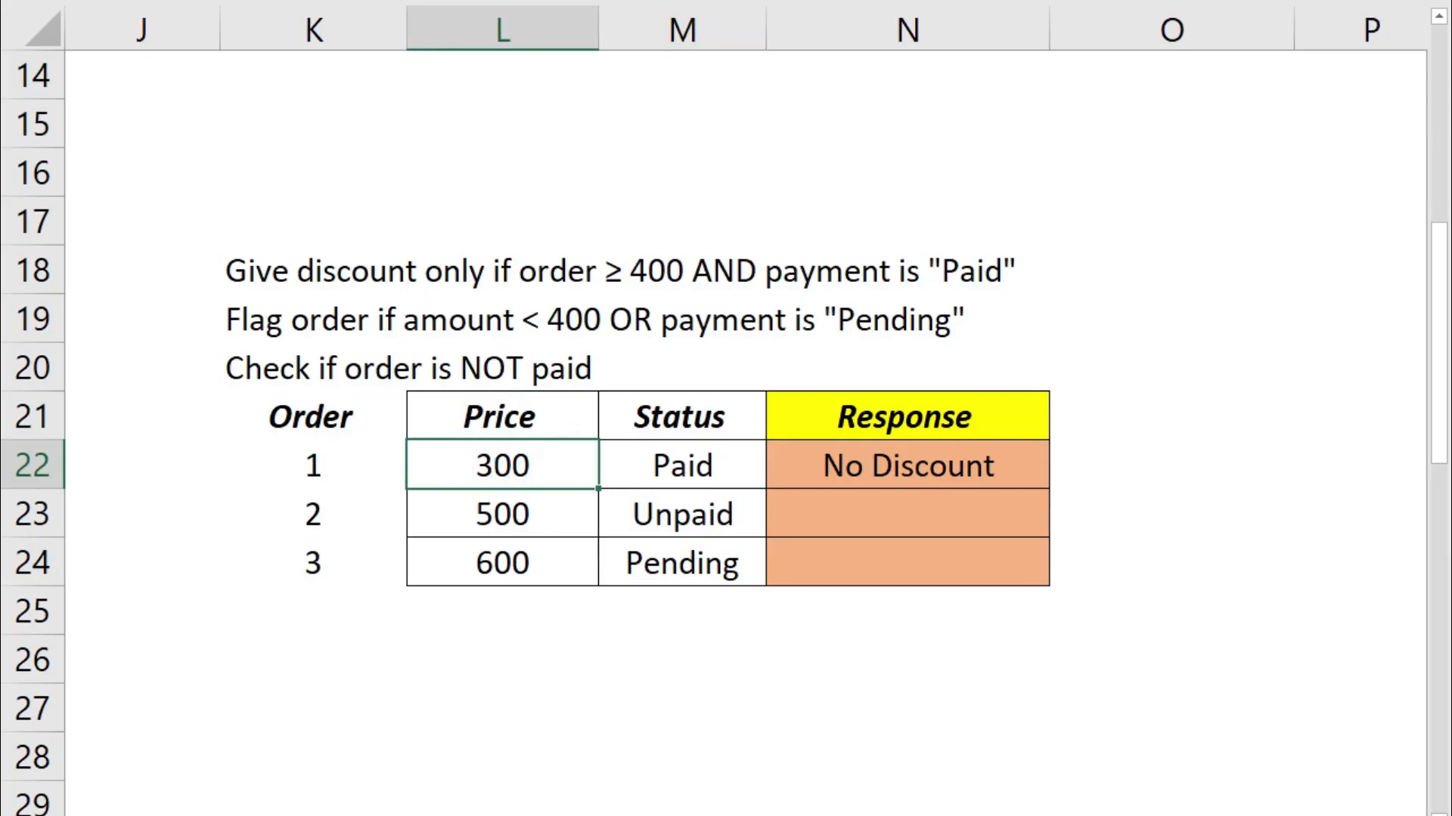
pyautogui.write('500')
pyautogui.press('Return')
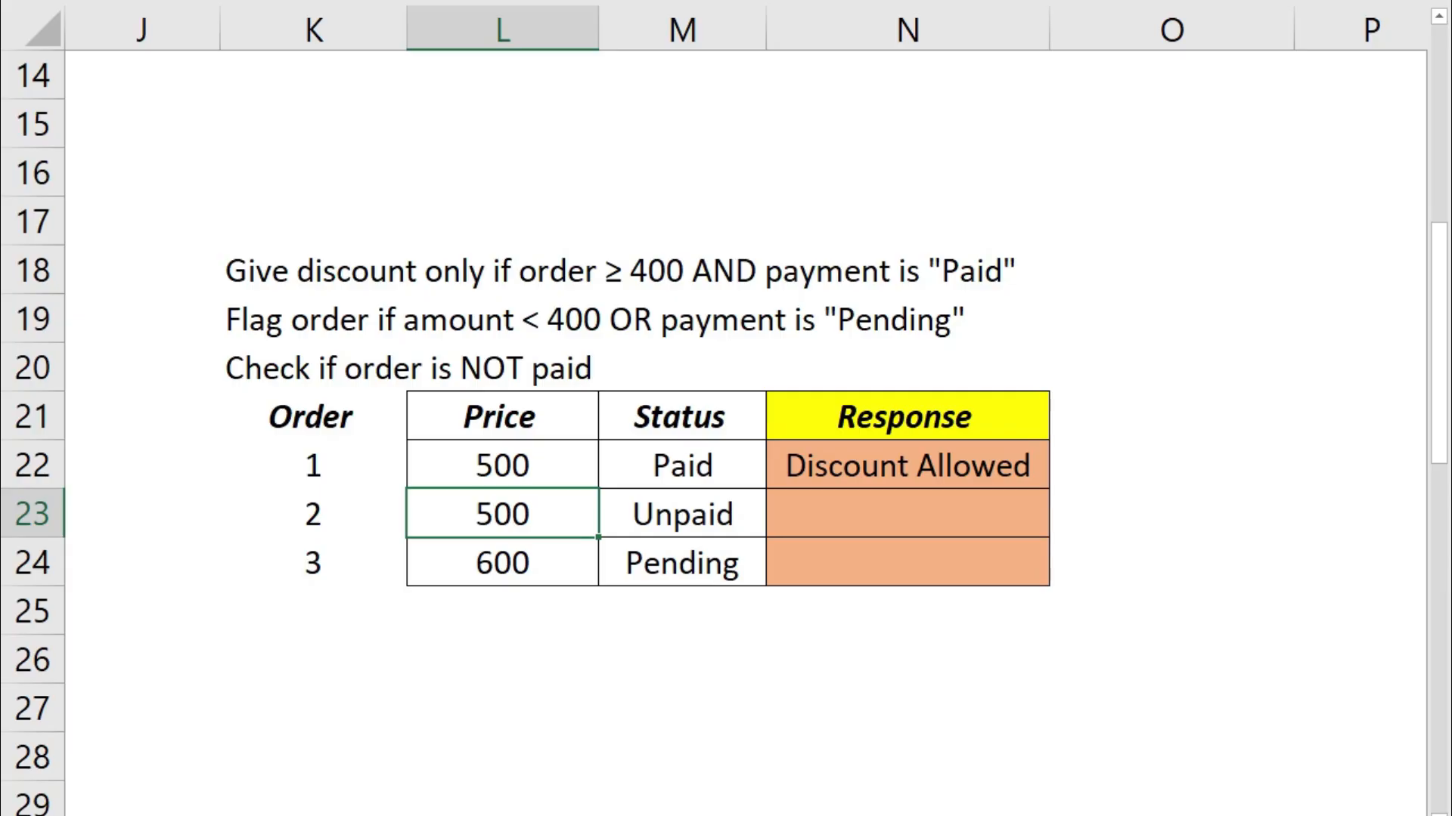
# Start an IF formula in N23 with a nested OR test whose first condition is L23<400.
pyautogui.press('Right')
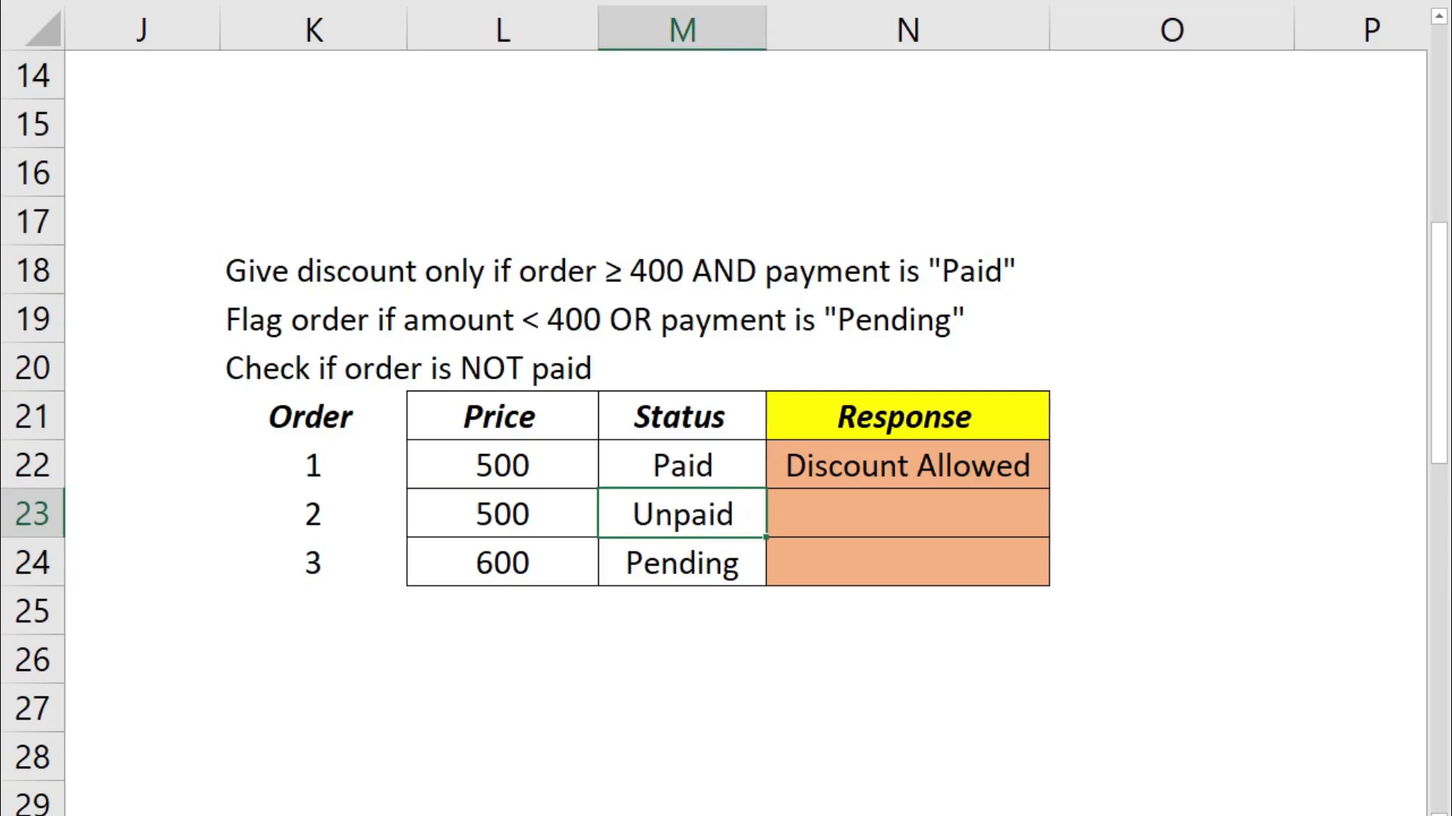
pyautogui.press('Right')
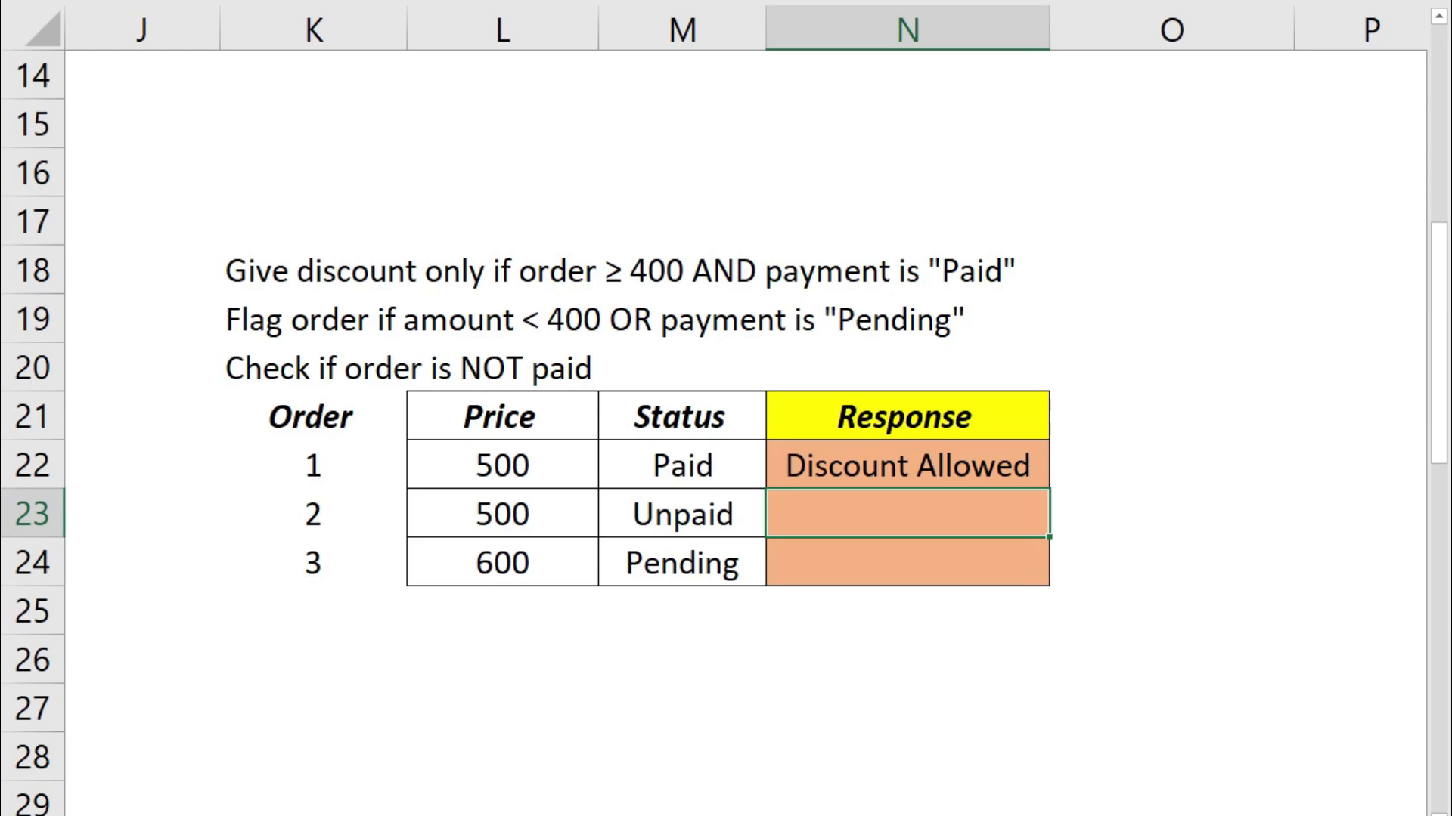
pyautogui.write('=if')
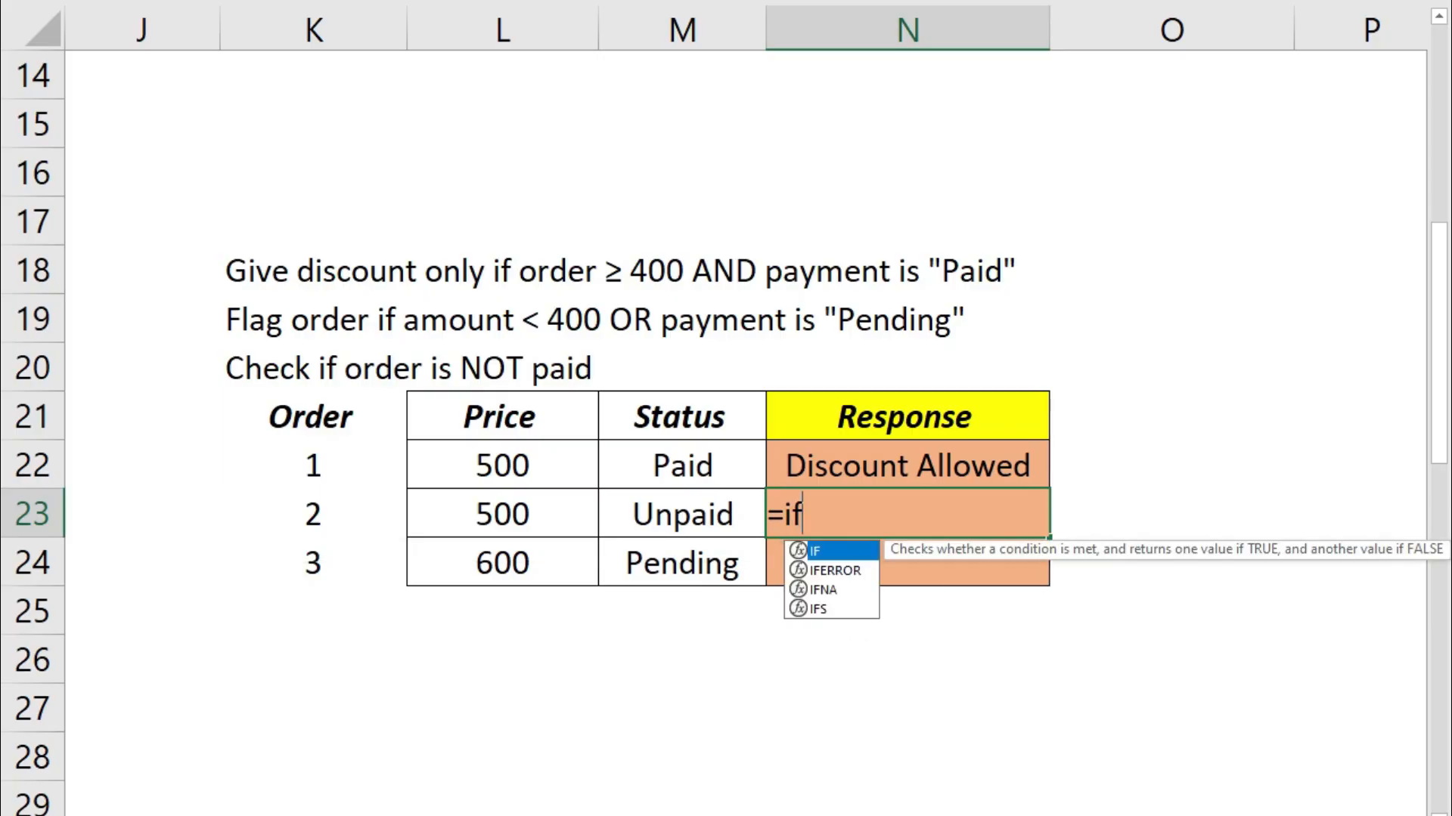
pyautogui.write('(or(')
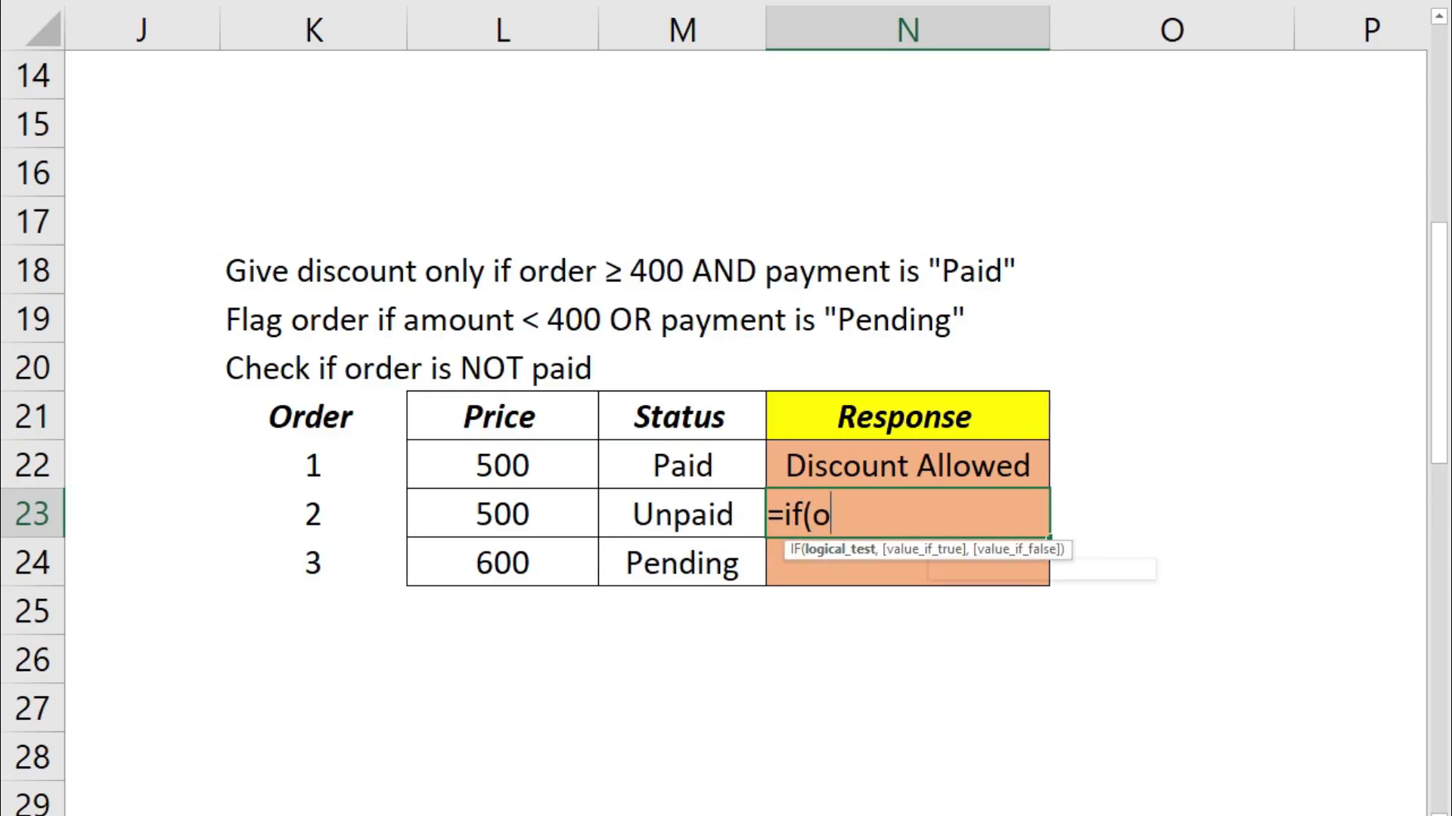
pyautogui.press('Left')
pyautogui.press('Left')
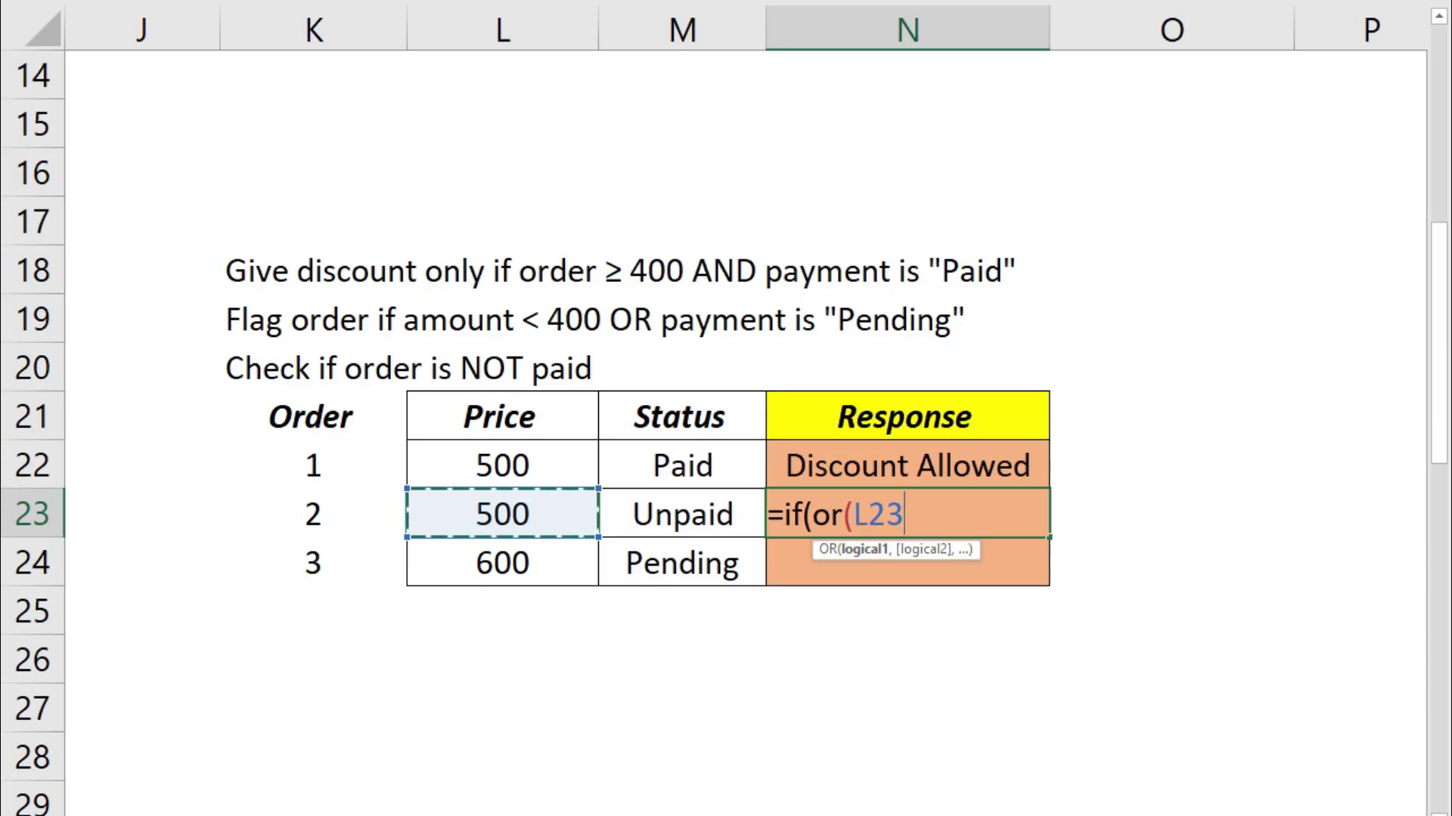
pyautogui.write('<')
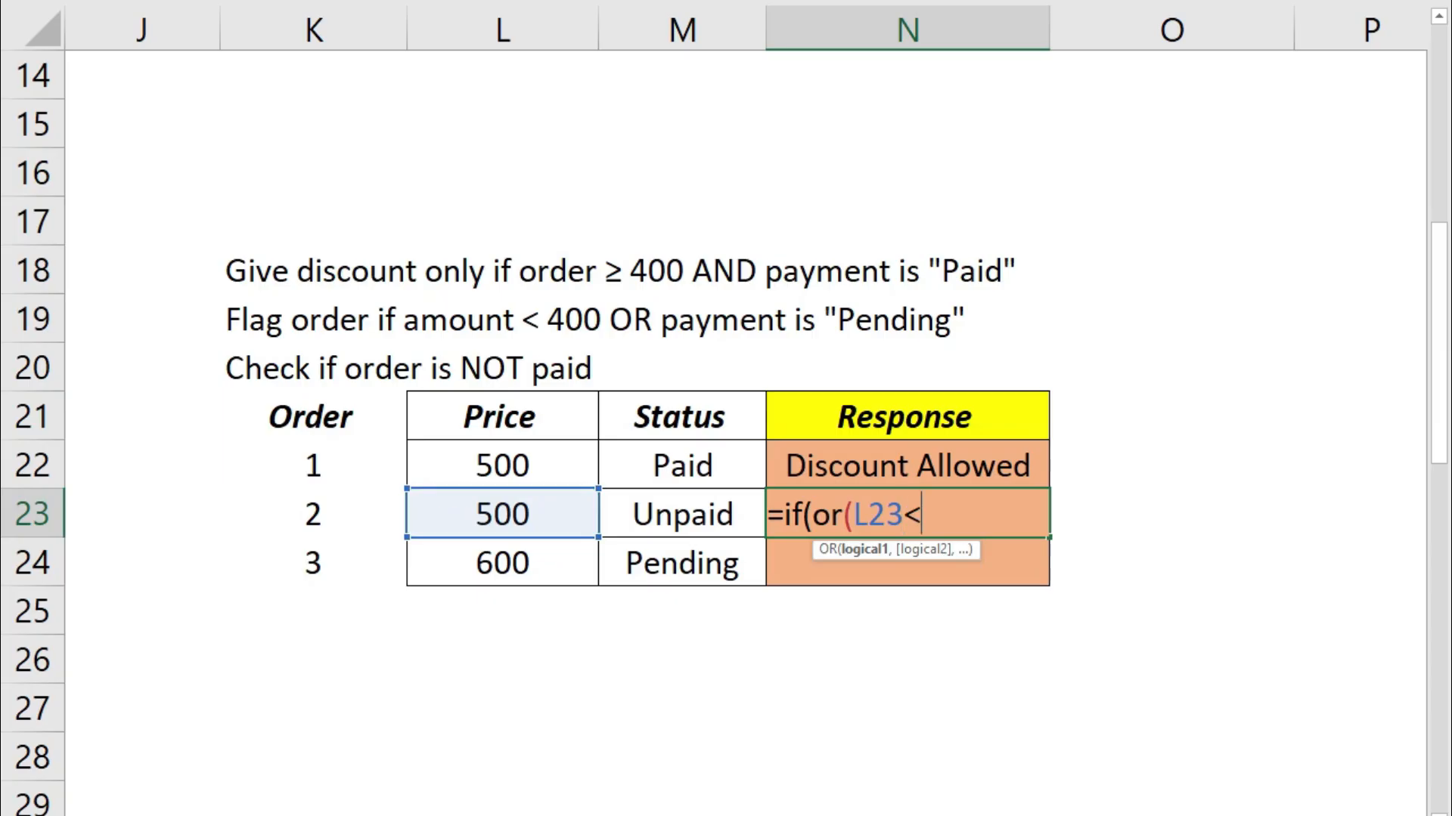
pyautogui.write('400')
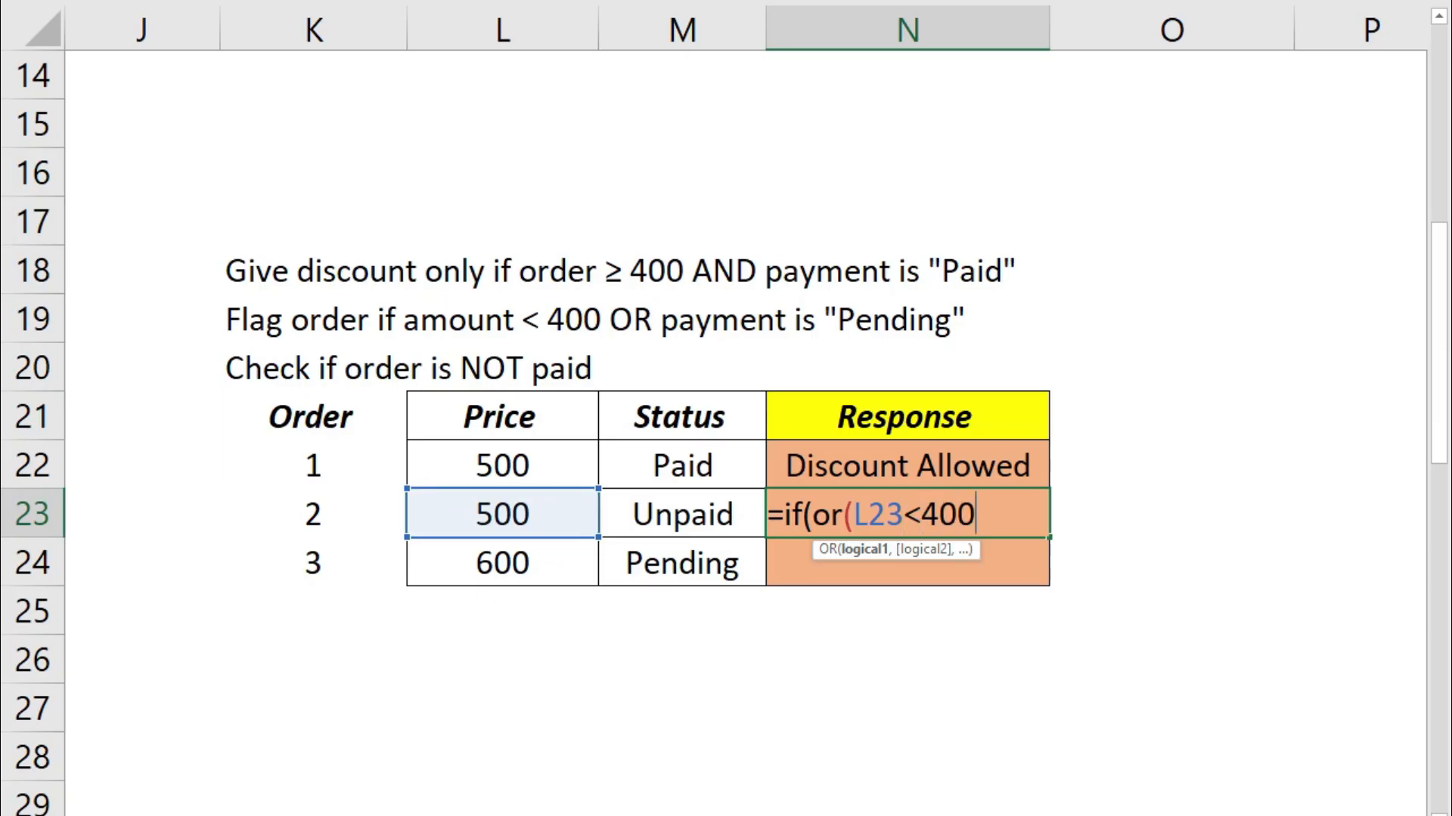
# Add M23="Pending" as the second OR condition in N23, close the OR test and open the true-result text.
pyautogui.write(',')
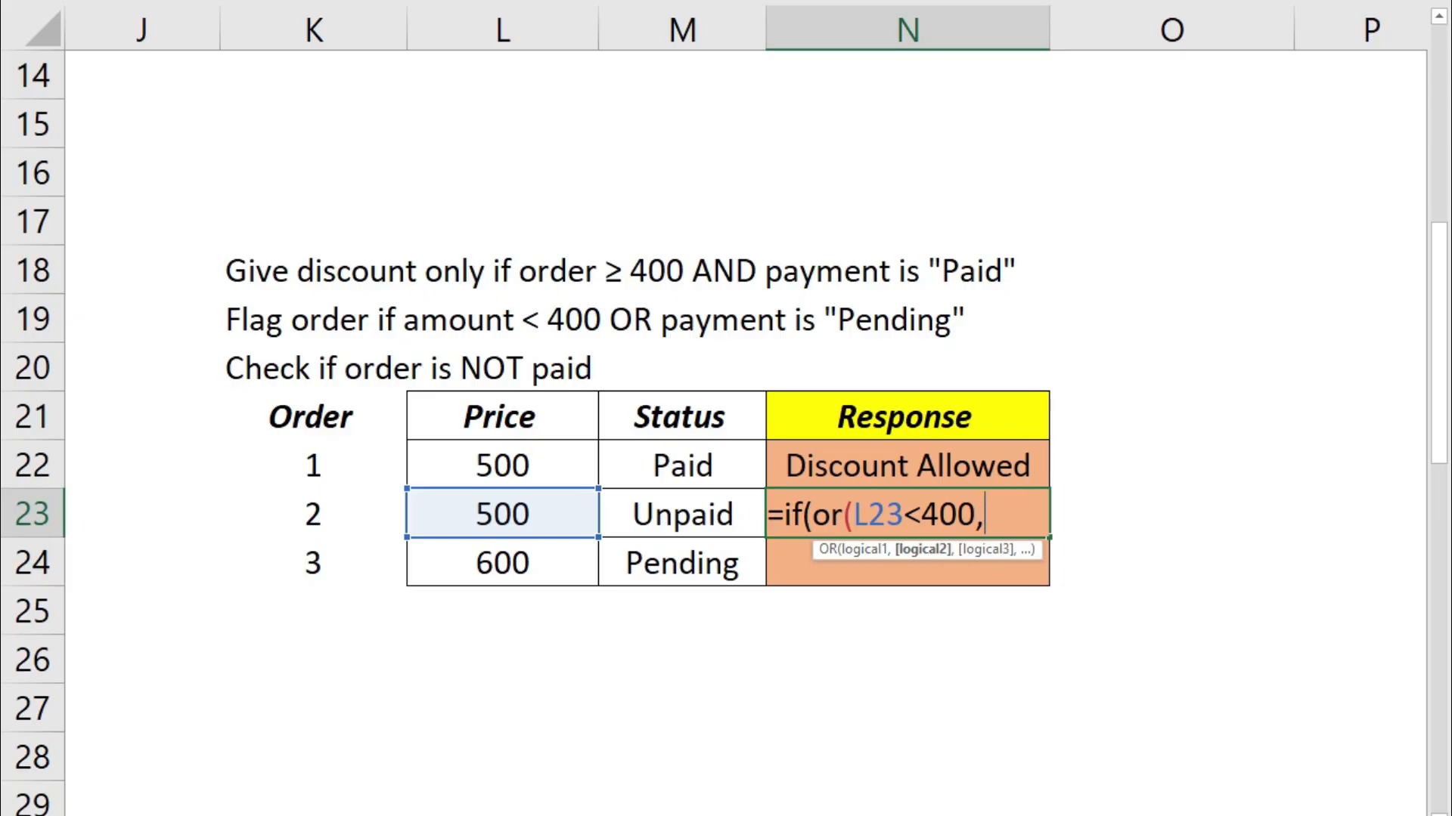
pyautogui.press('Left')
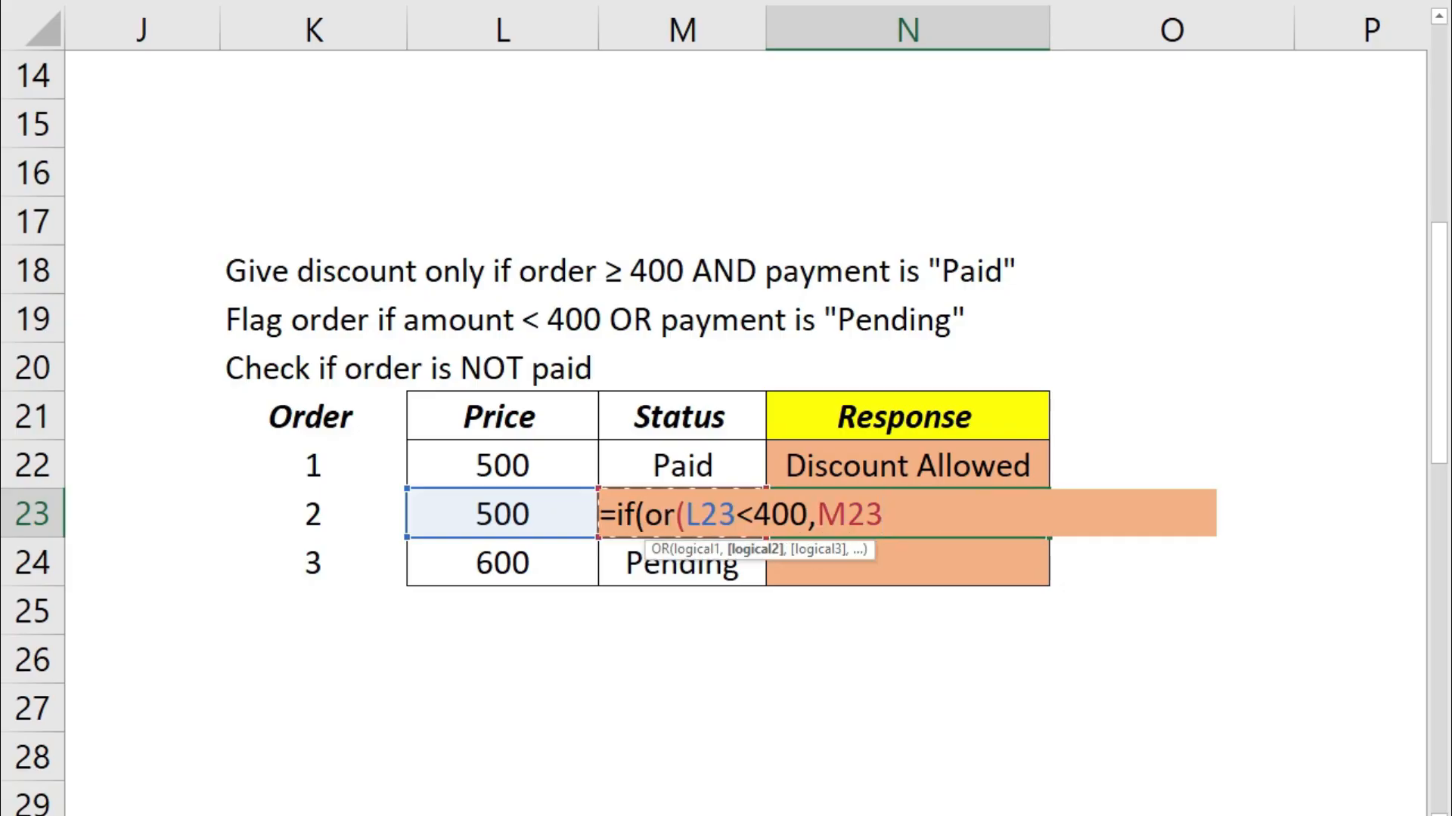
pyautogui.write('=')
pyautogui.press('BackSpace')
pyautogui.write('="Pending"')
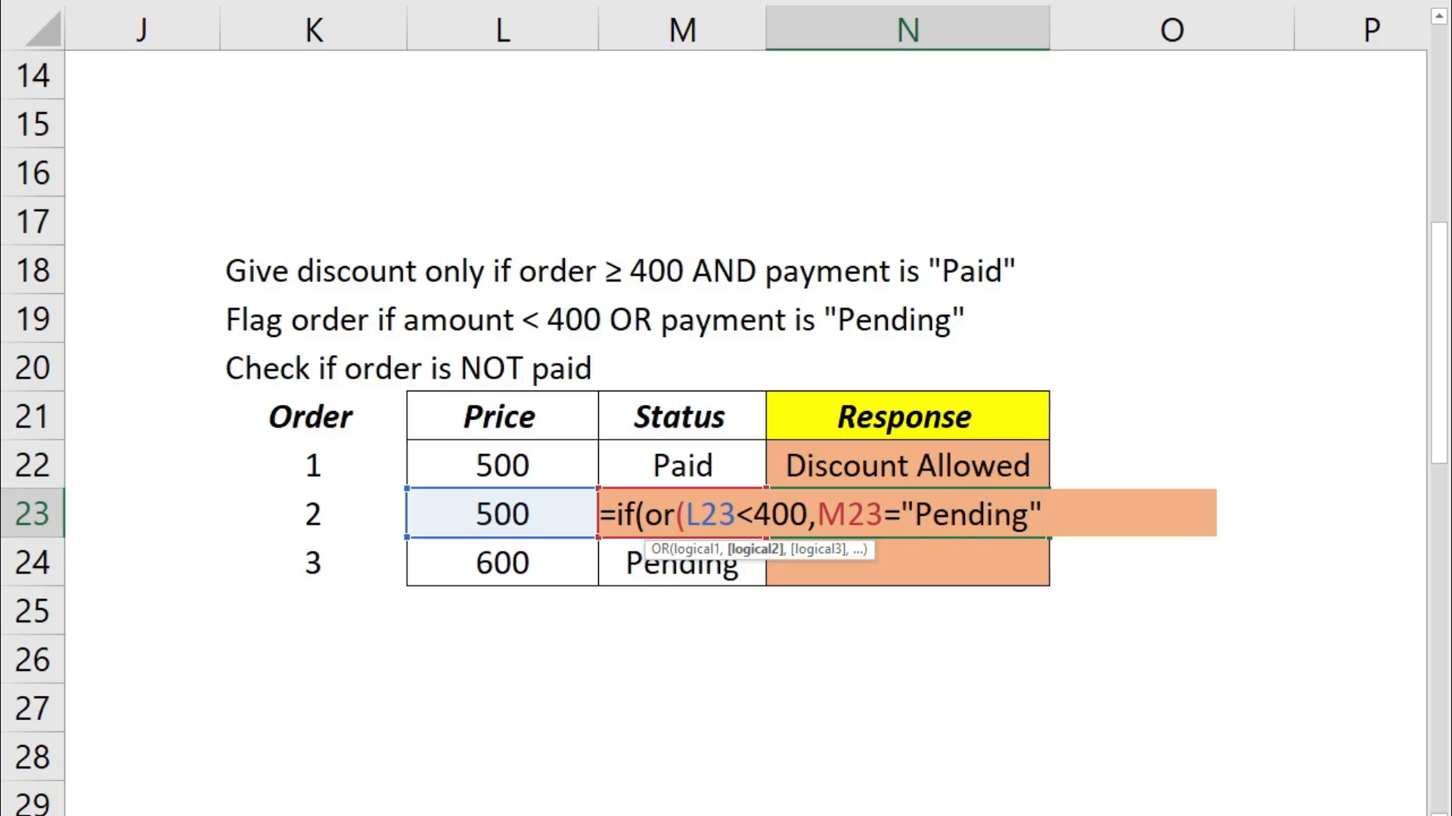
pyautogui.write(')')
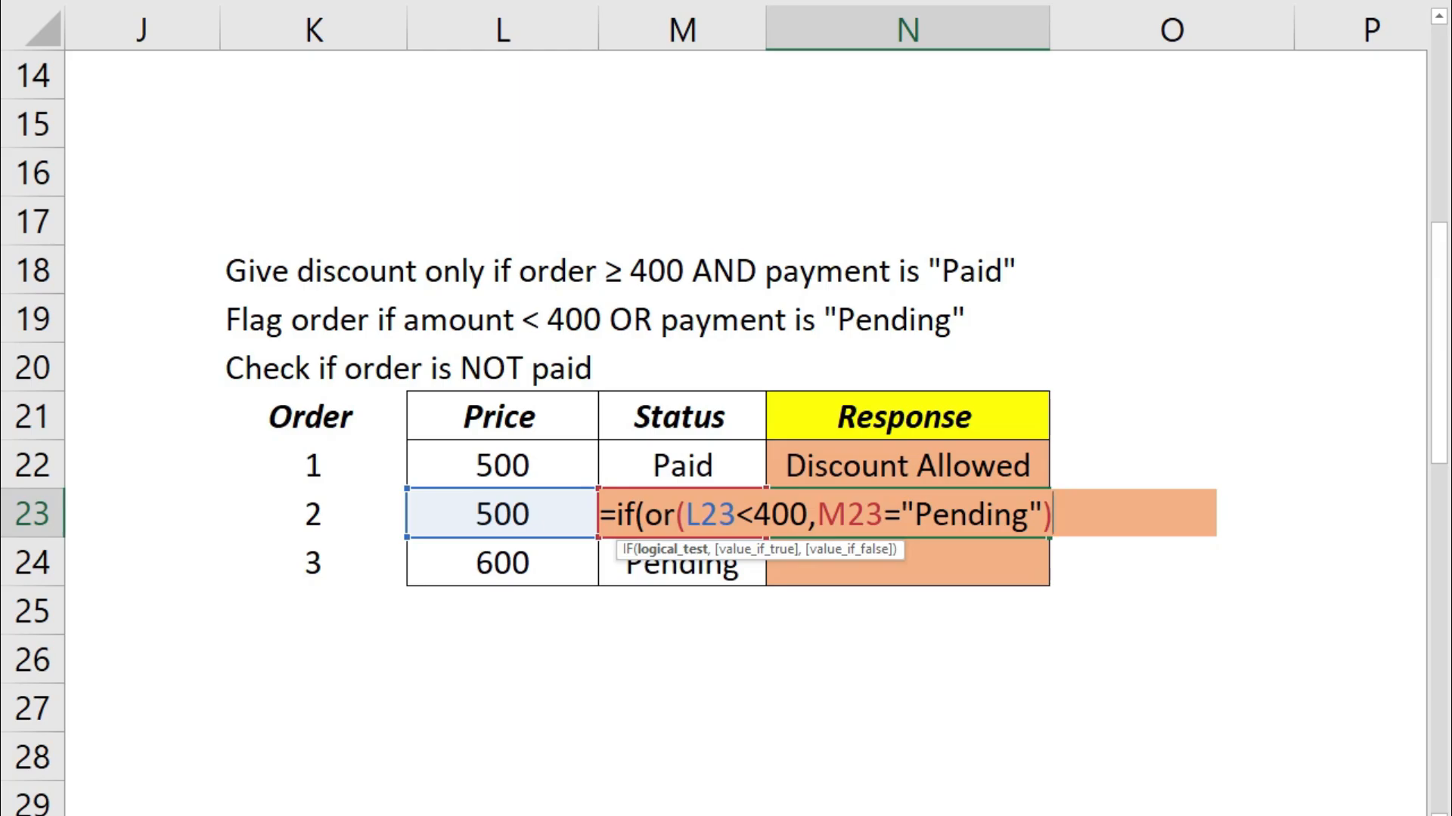
pyautogui.write(',"')
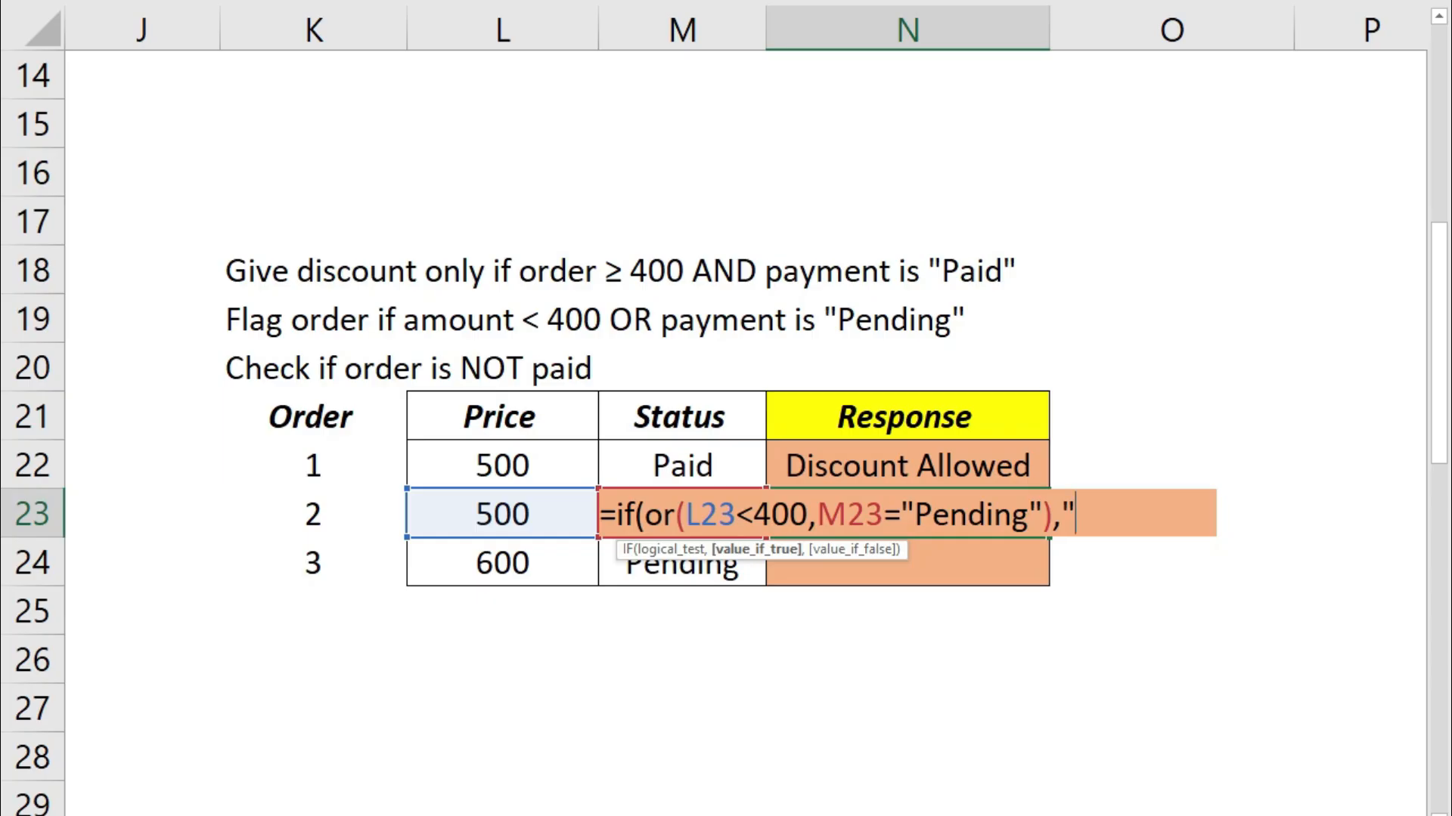
pyautogui.write('Flag Order')
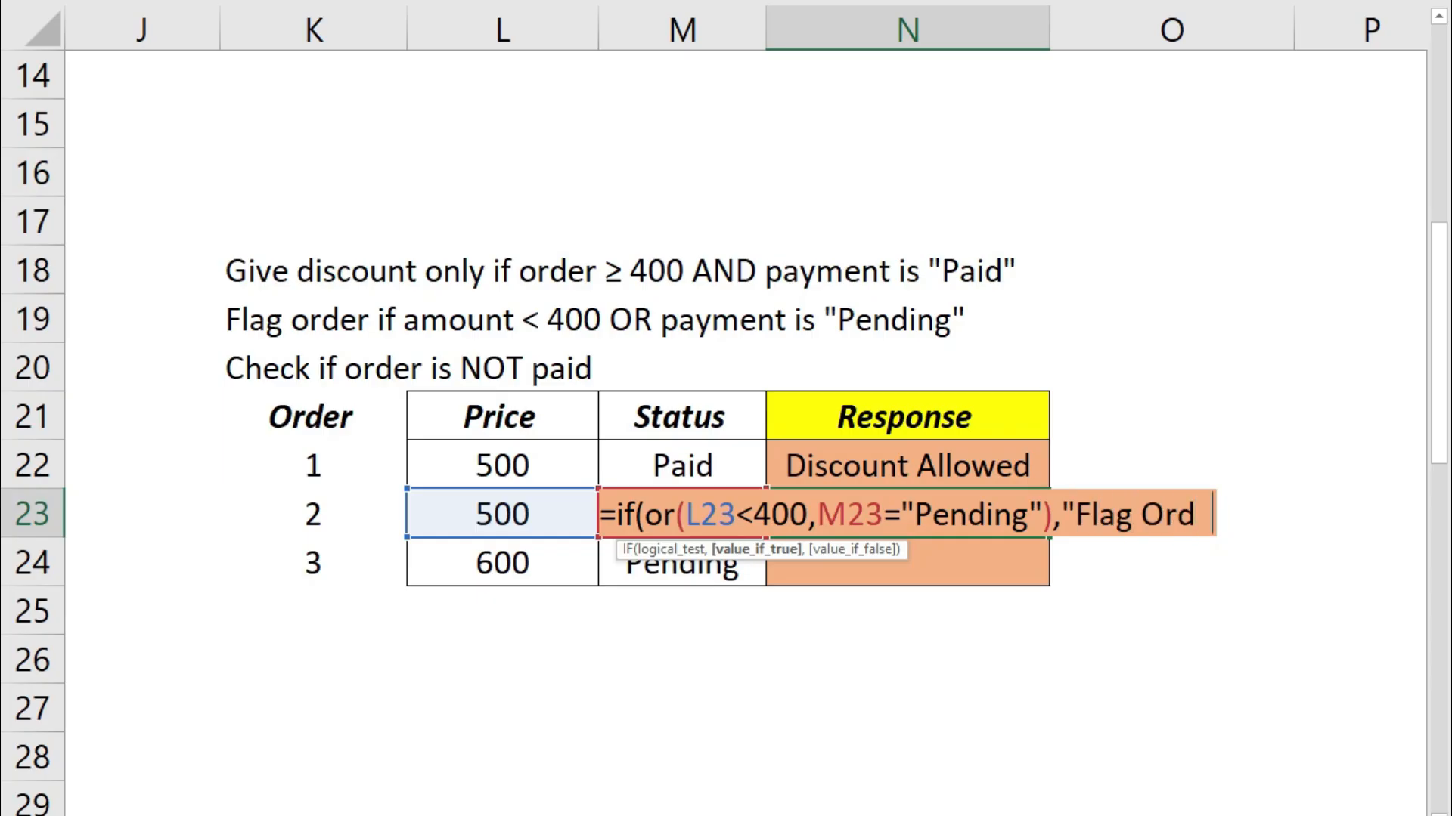
pyautogui.press('BackSpace')
pyautogui.press('BackSpace')
pyautogui.press('BackSpace')
pyautogui.press('BackSpace')
pyautogui.press('BackSpace')
pyautogui.press('BackSpace')
pyautogui.press('BackSpace')
pyautogui.press('BackSpace')
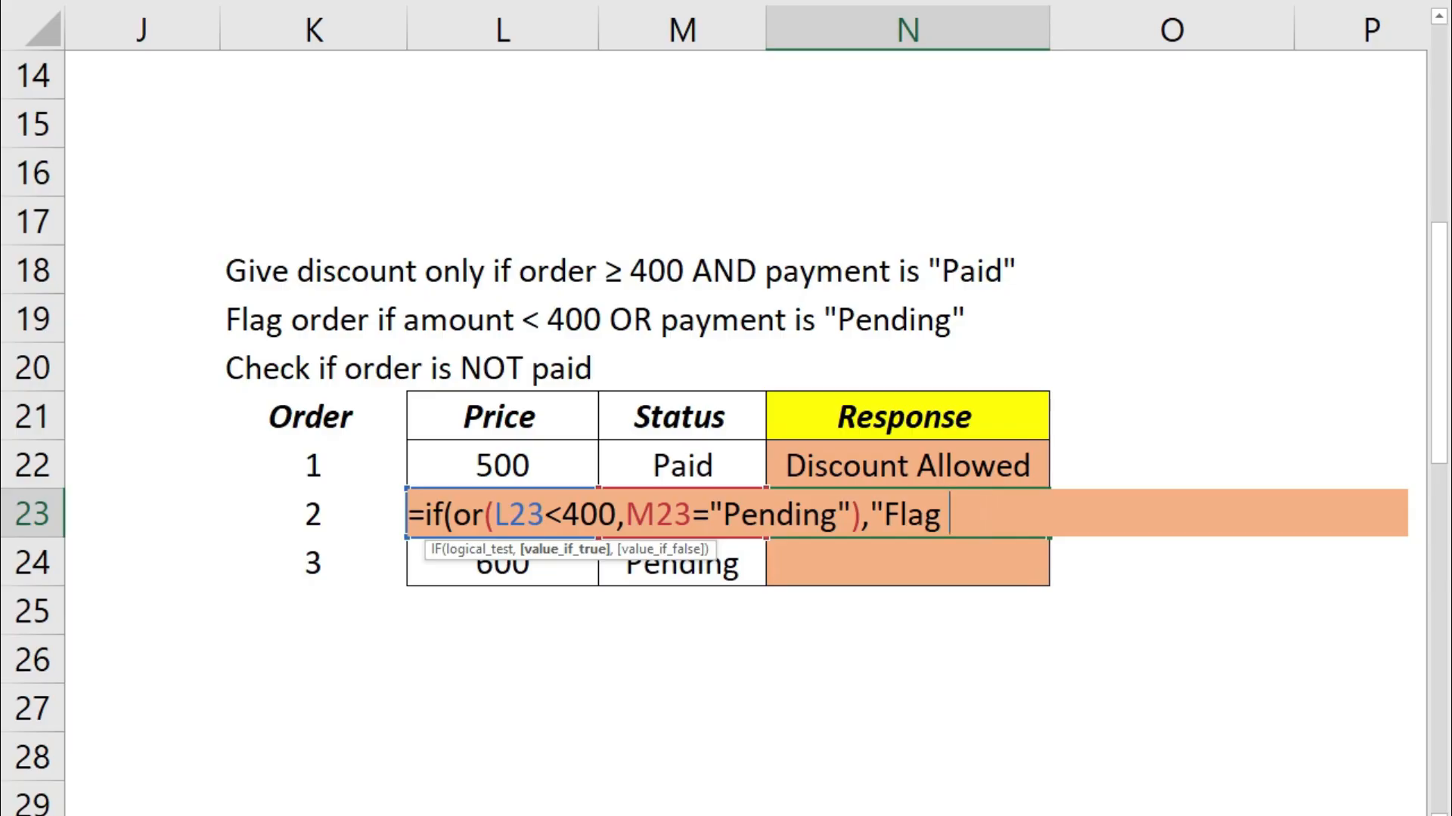
# Complete the IF formula in N23 with "No Order" as the true result and "Ok" as the false result.
pyautogui.write('No Order",')
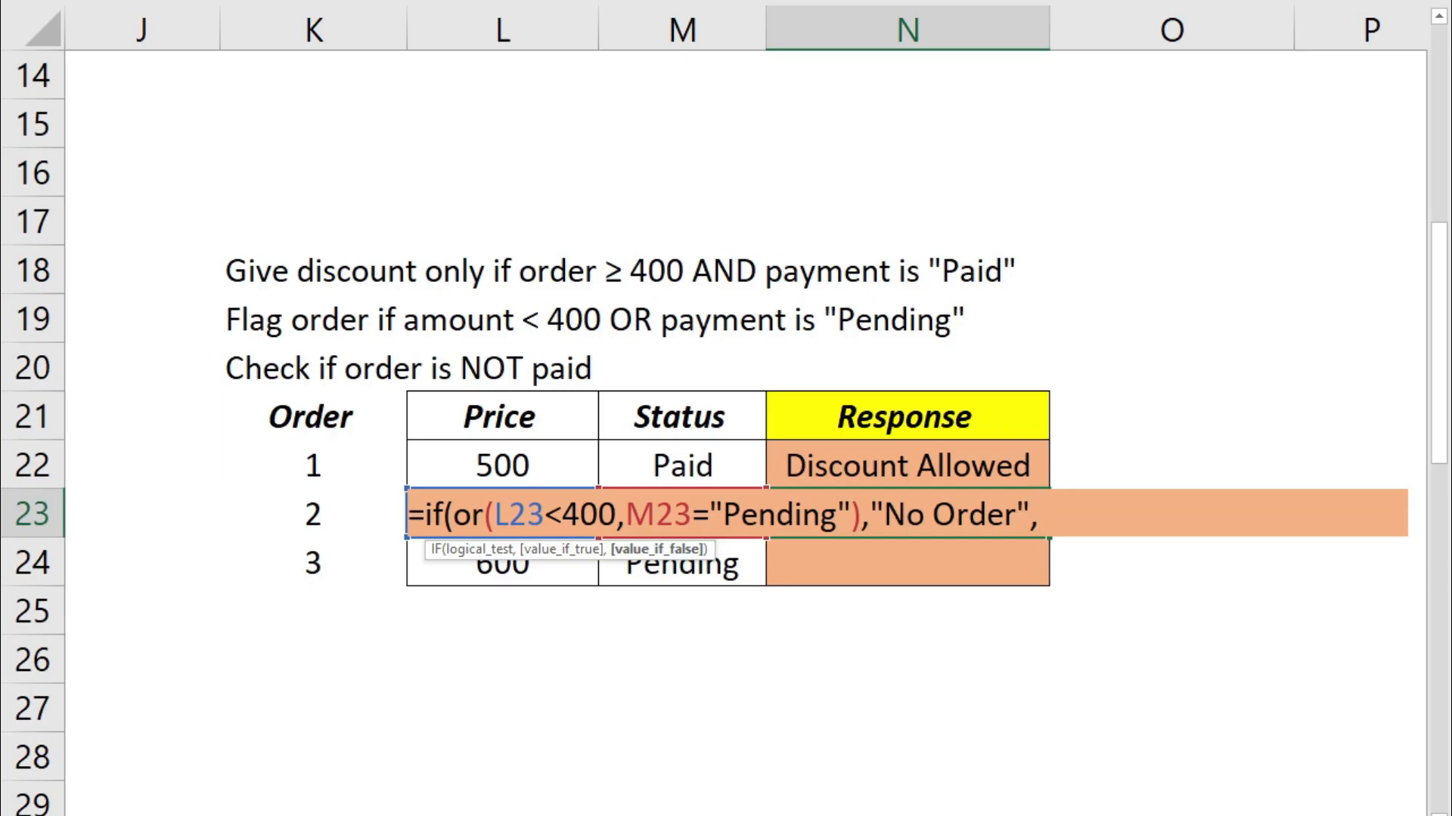
pyautogui.write('"Ok")')
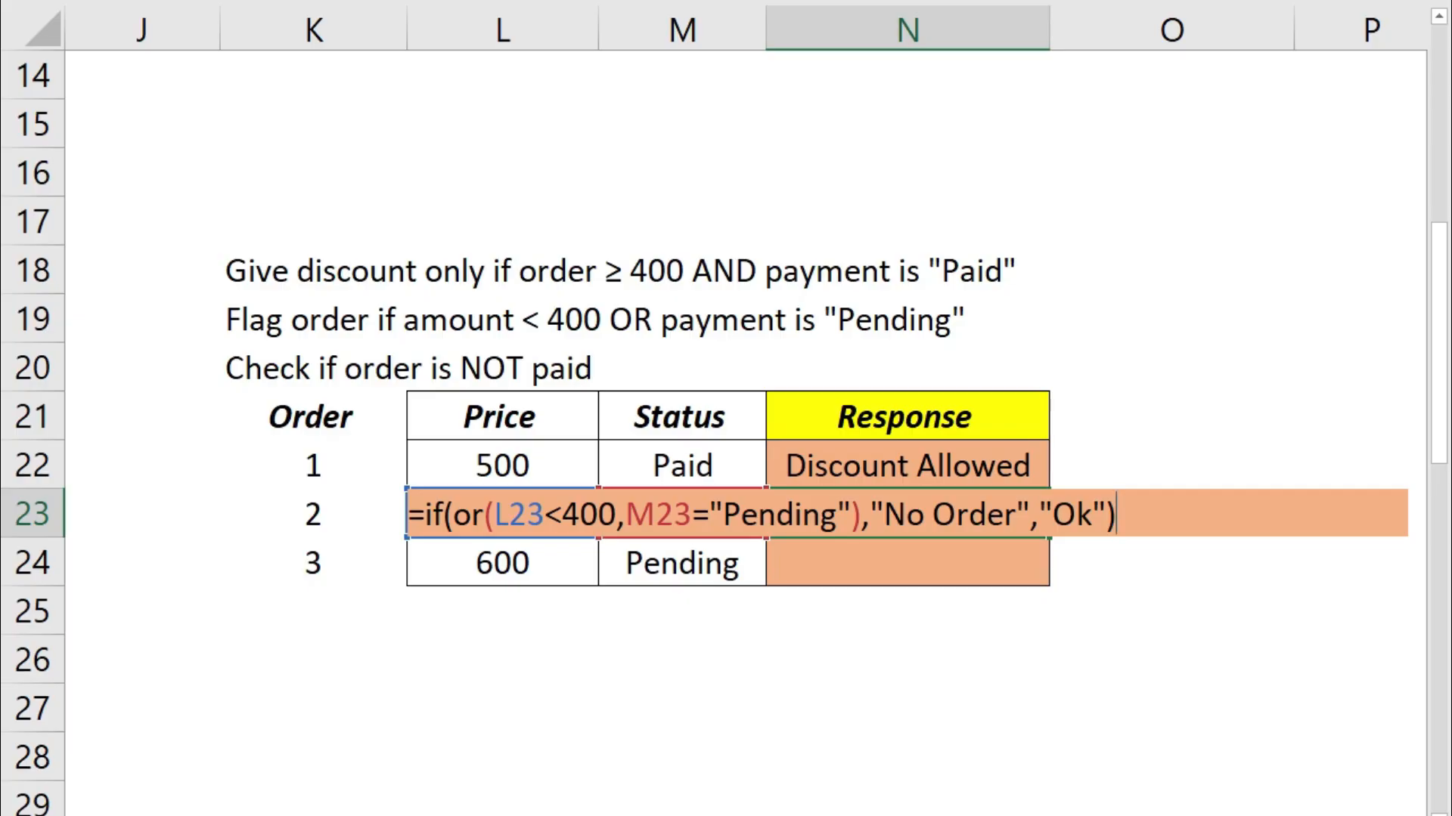
pyautogui.press('Return')
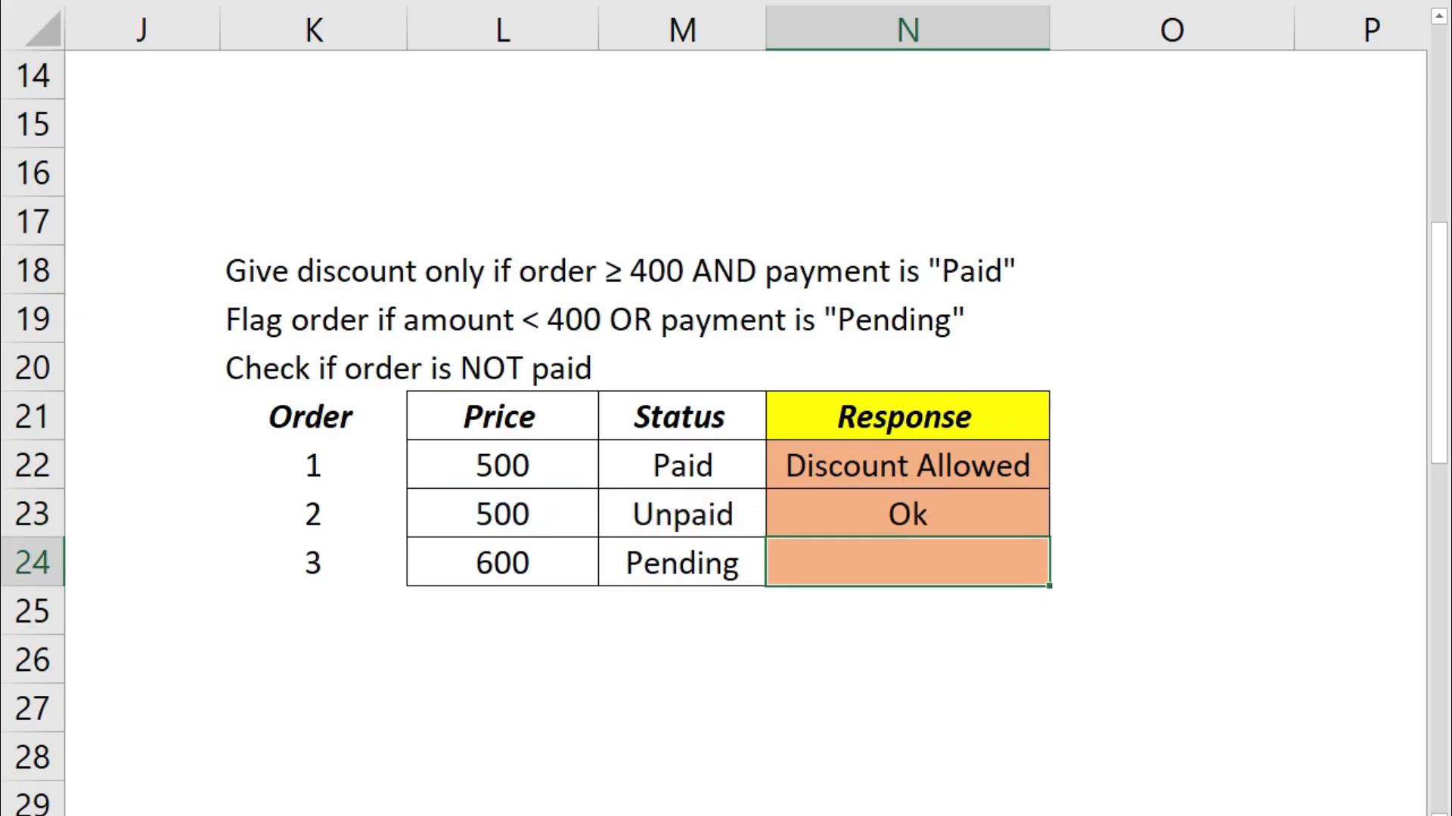
# Set order 2's status in M23 to "Pending" to test the OR formula.
pyautogui.click(787, 509)
pyautogui.click(706, 509)
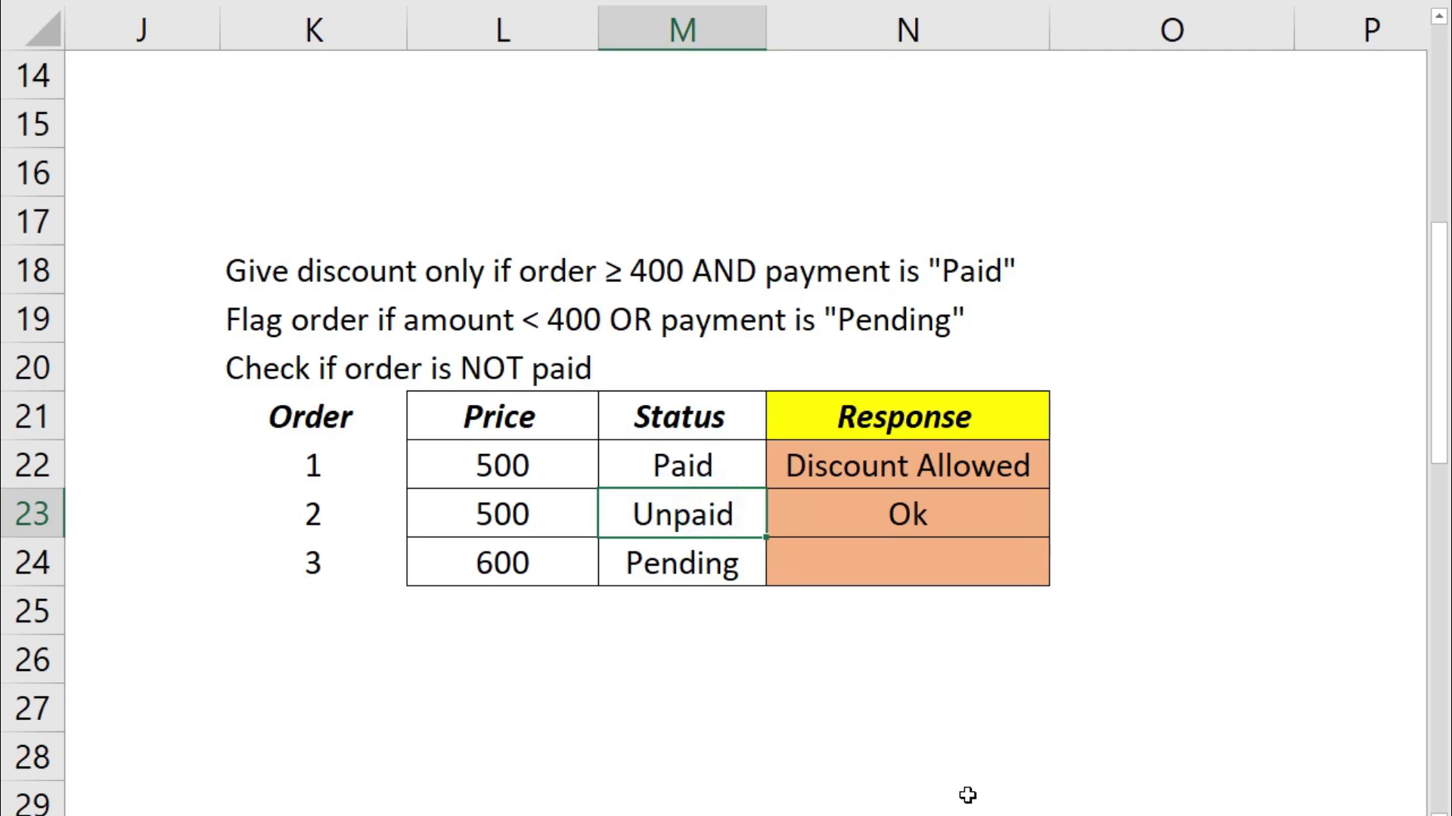
pyautogui.write('Pending')
pyautogui.press('Return')
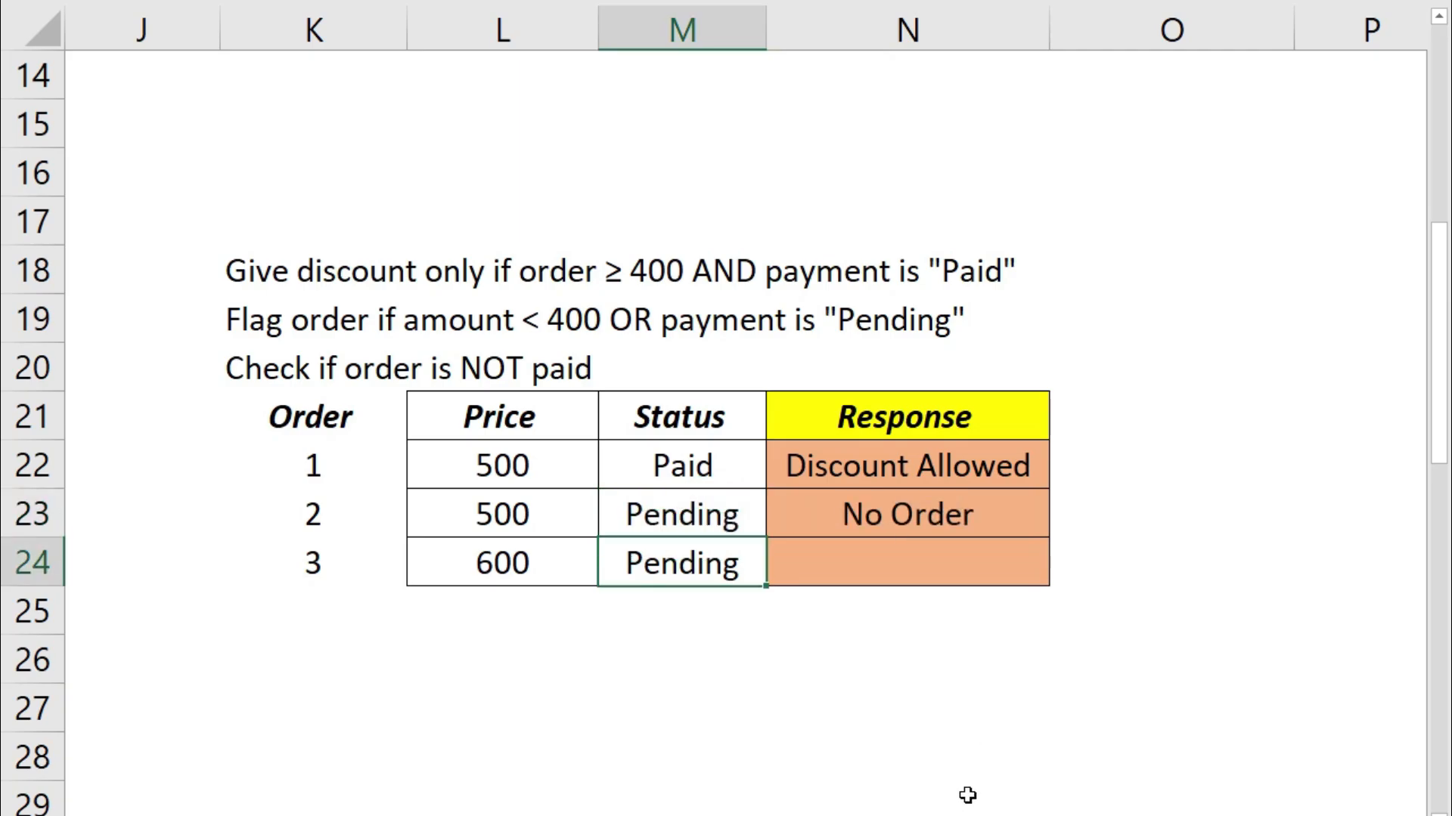
# Set order 2's status in M23 to "Paid".
pyautogui.press('Up')
pyautogui.press('Left')
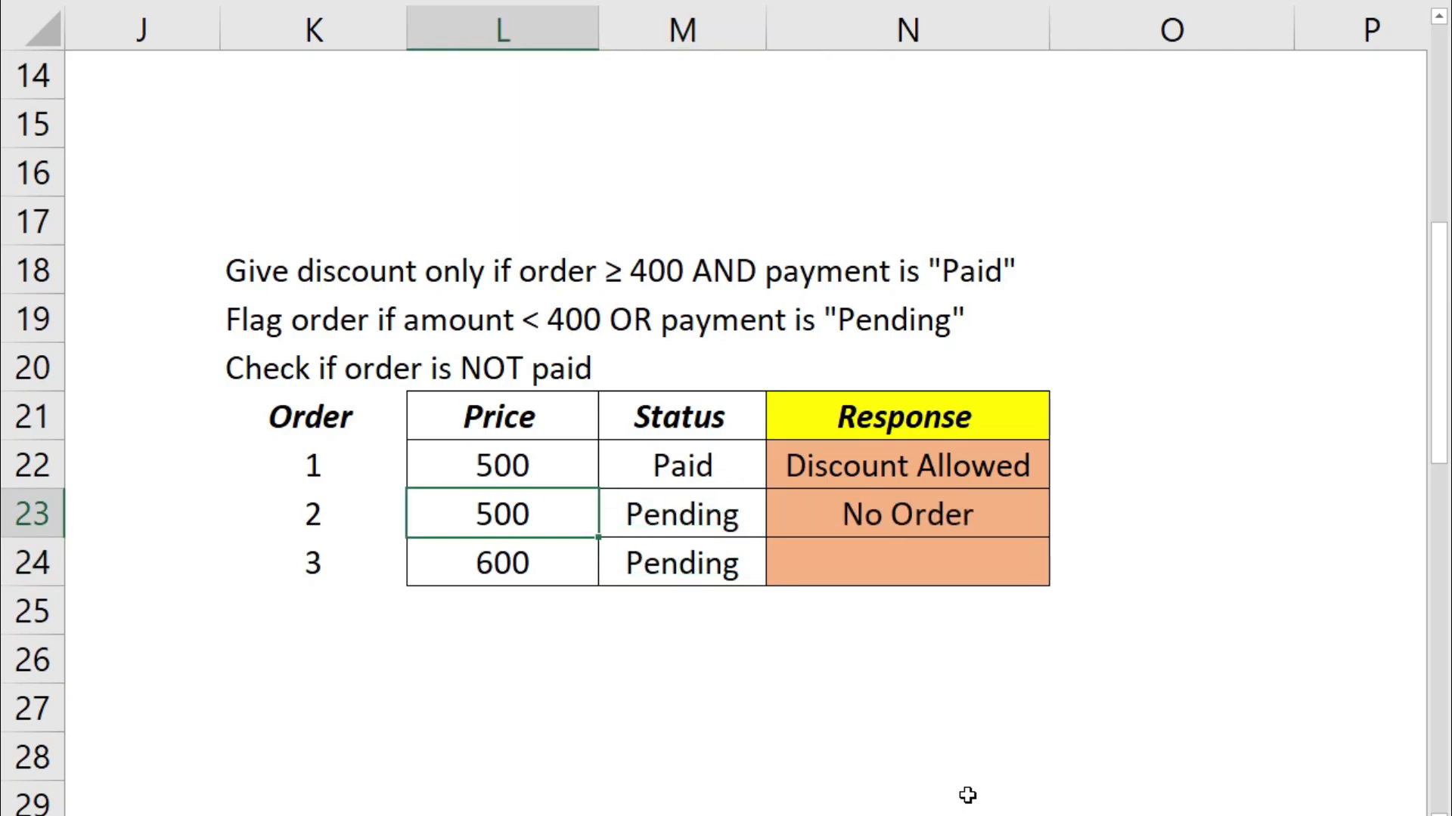
pyautogui.press('Right')
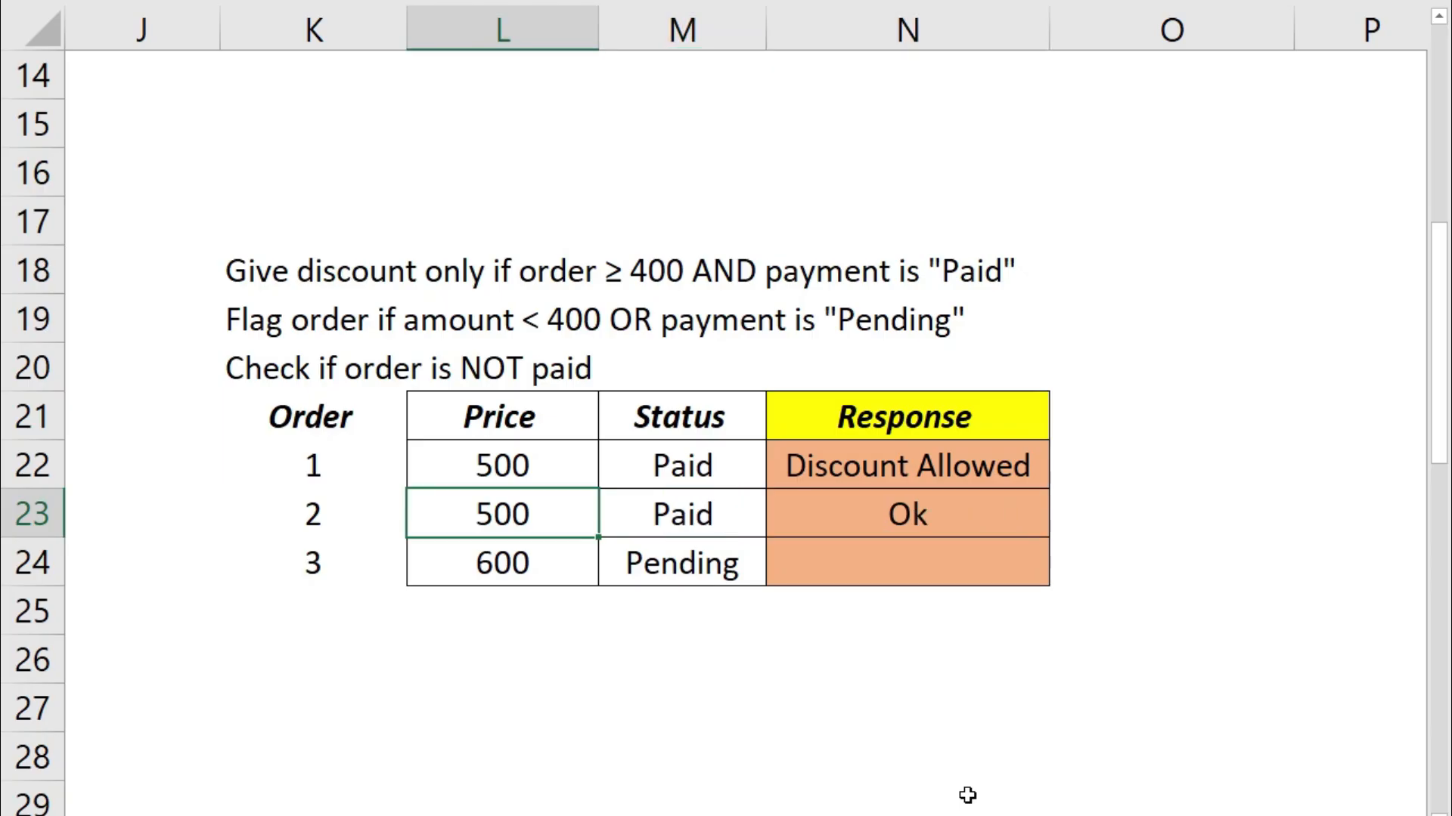
# Set order 2's price in L23 to 390 to test the formula's price condition.
pyautogui.write('4')
pyautogui.press('BackSpace')
pyautogui.write('390')
pyautogui.press('Return')
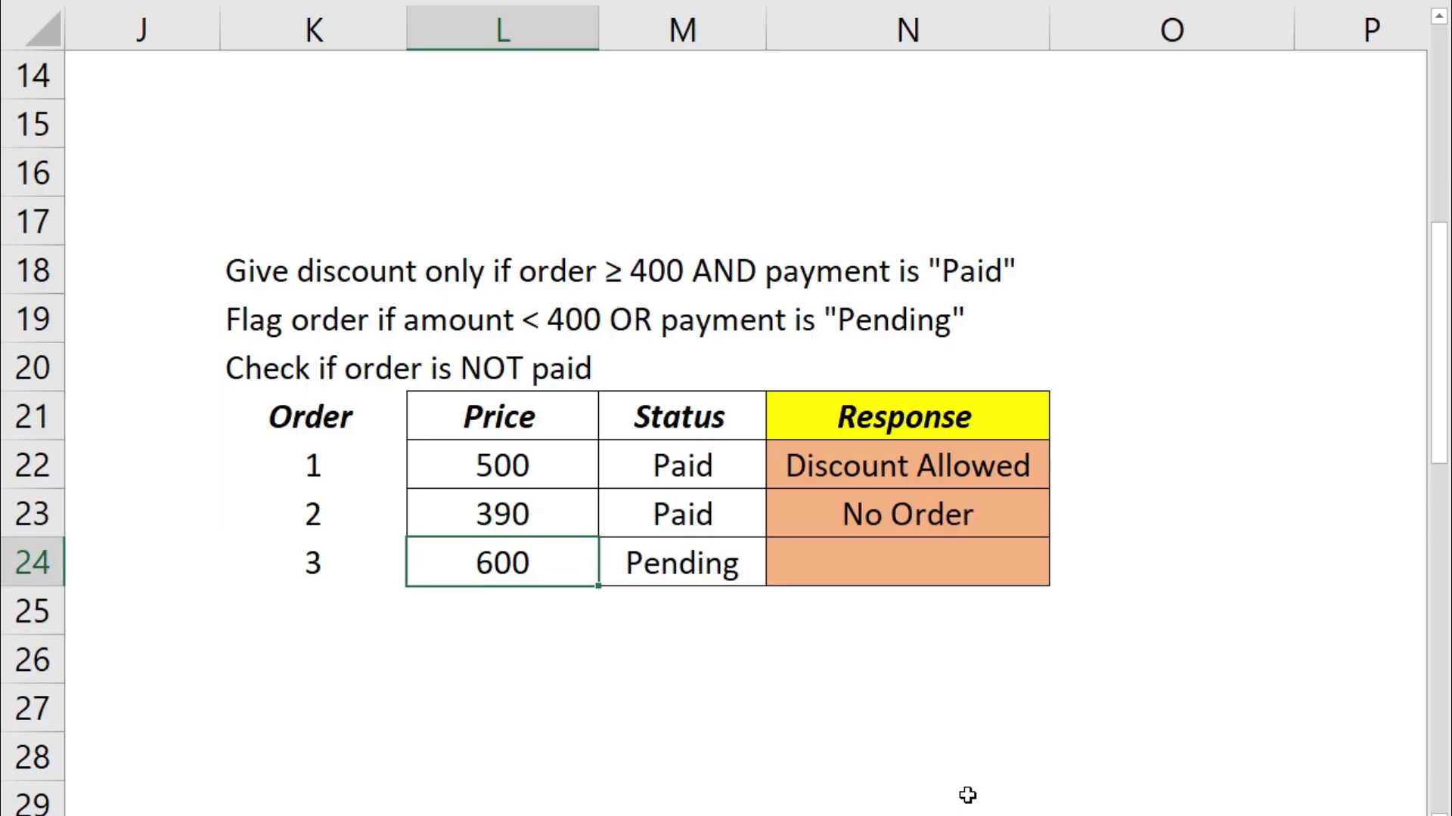
# Start an IF formula in N24 for order 3 with the logical test NOT(M24="Paid").
pyautogui.press('Up')
pyautogui.press('Right')
pyautogui.write('=')
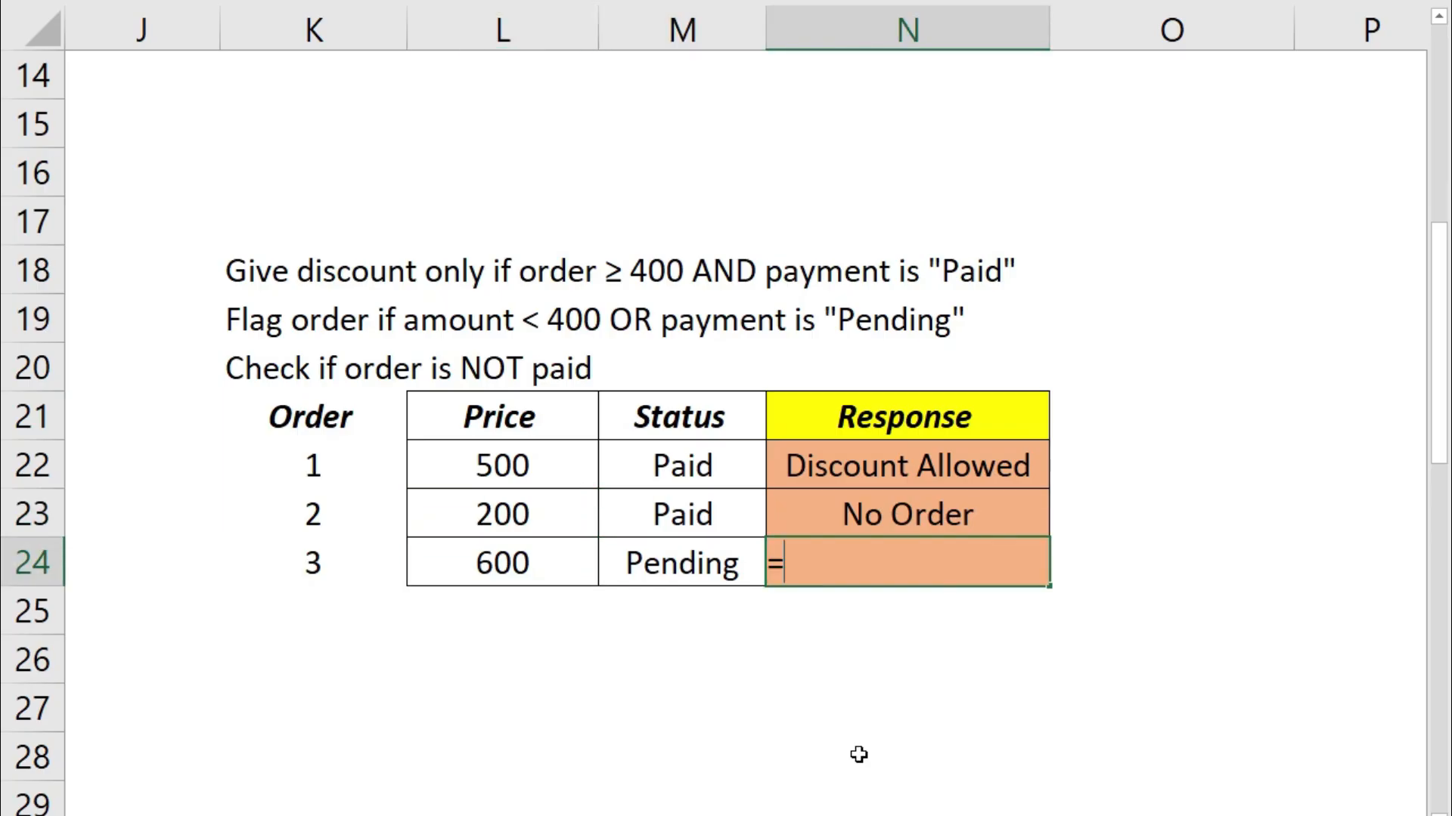
pyautogui.write('IF(')
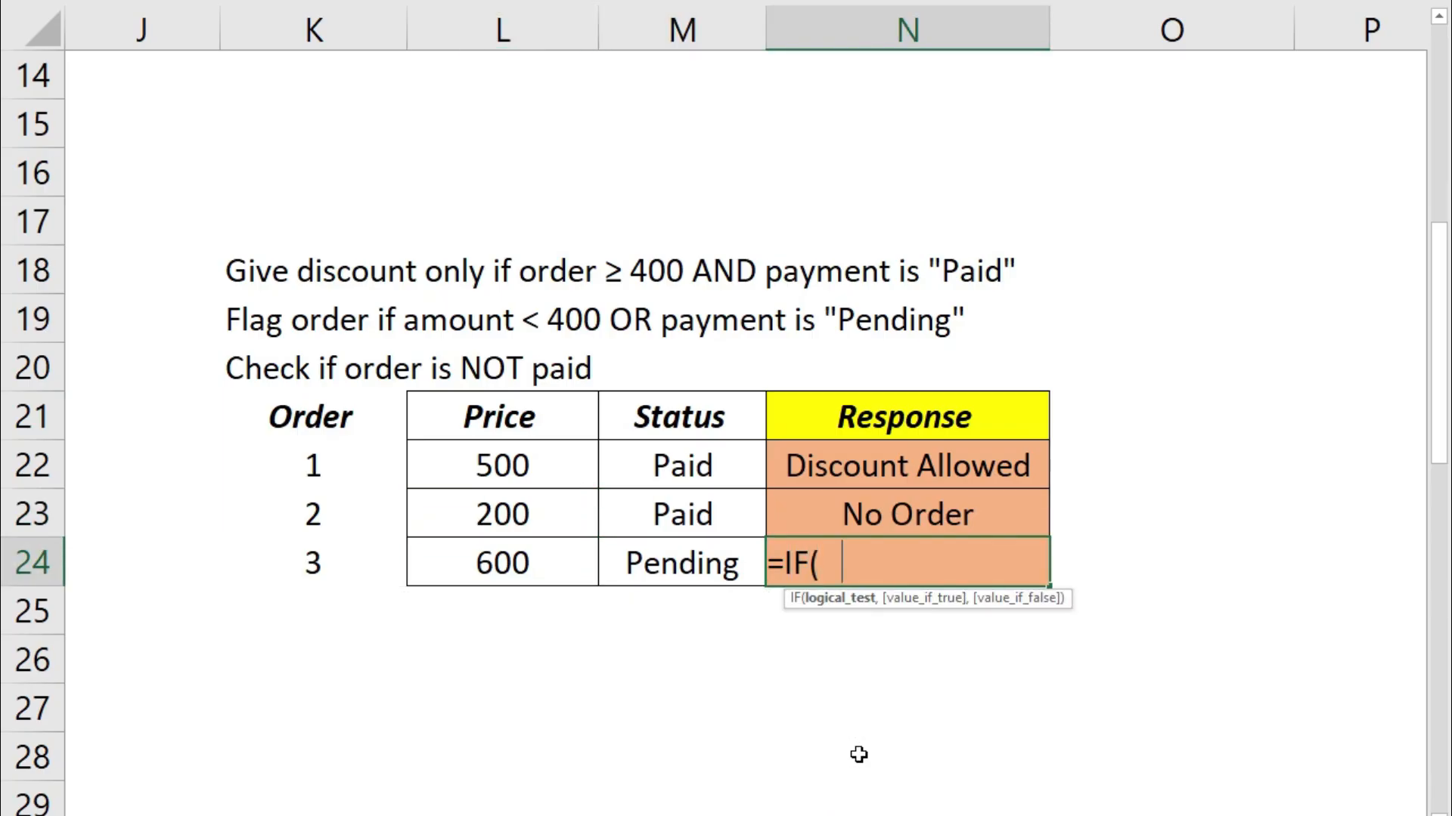
pyautogui.write('Not(')
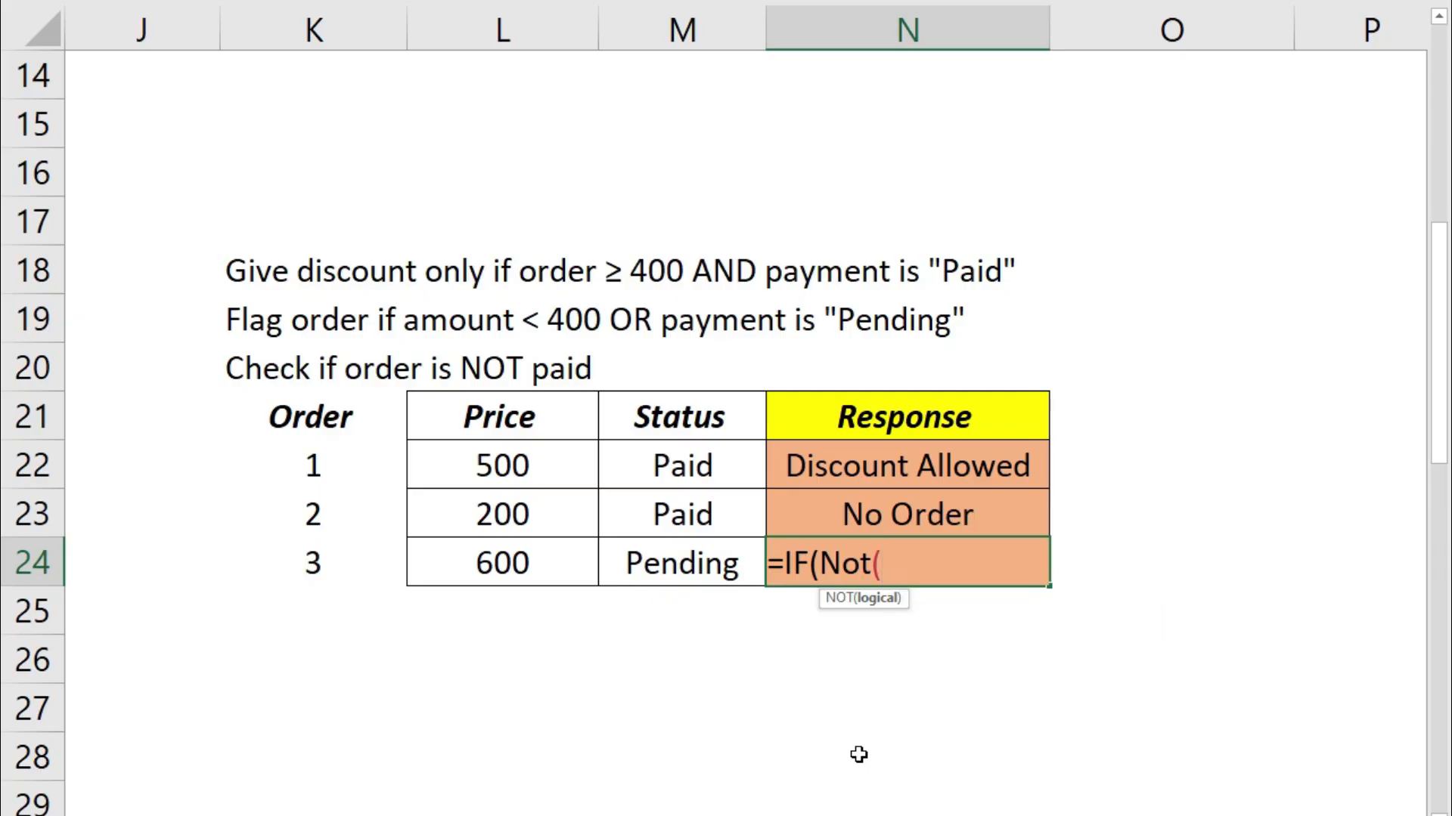
pyautogui.press('Left')
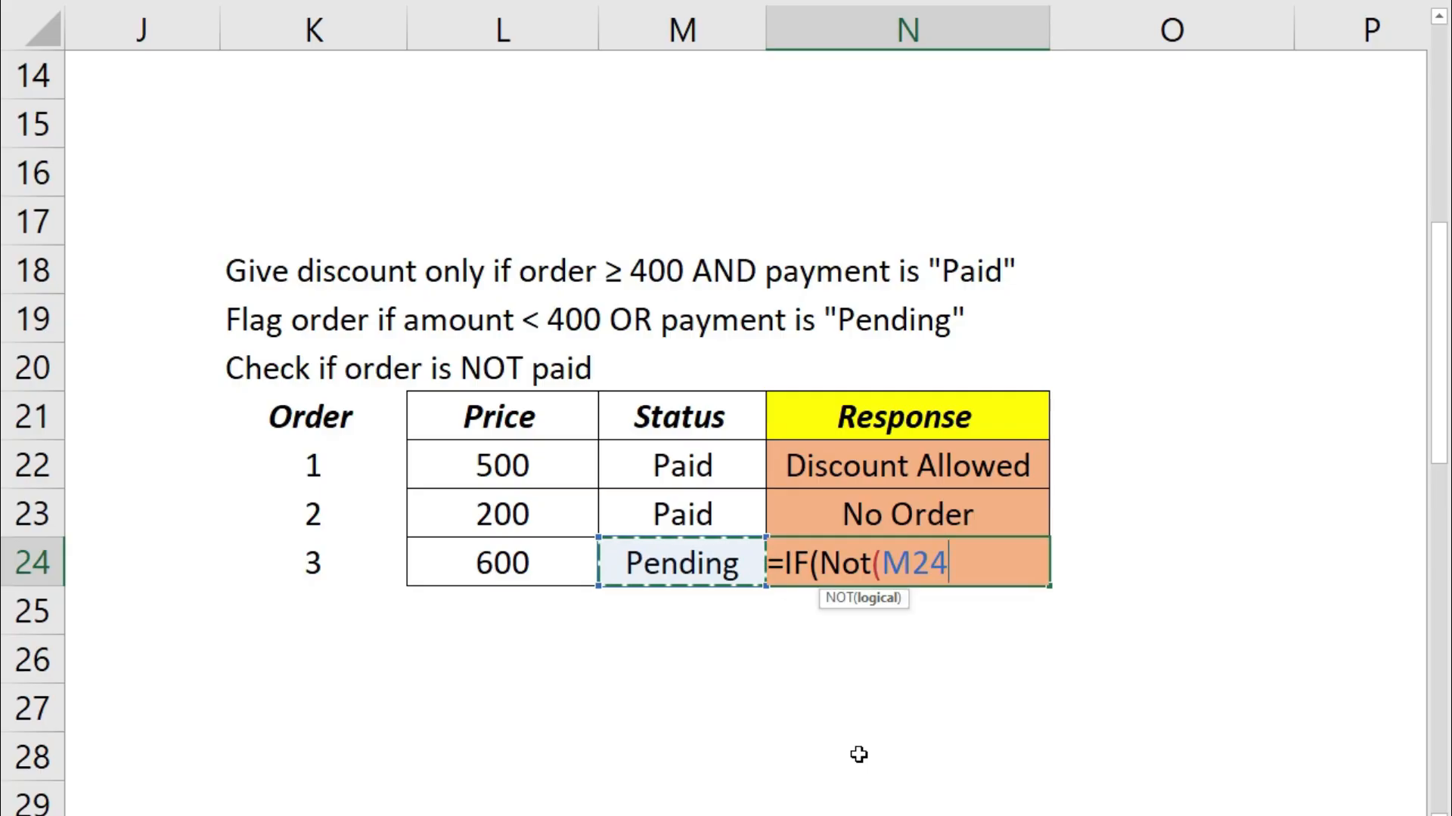
pyautogui.write('=')
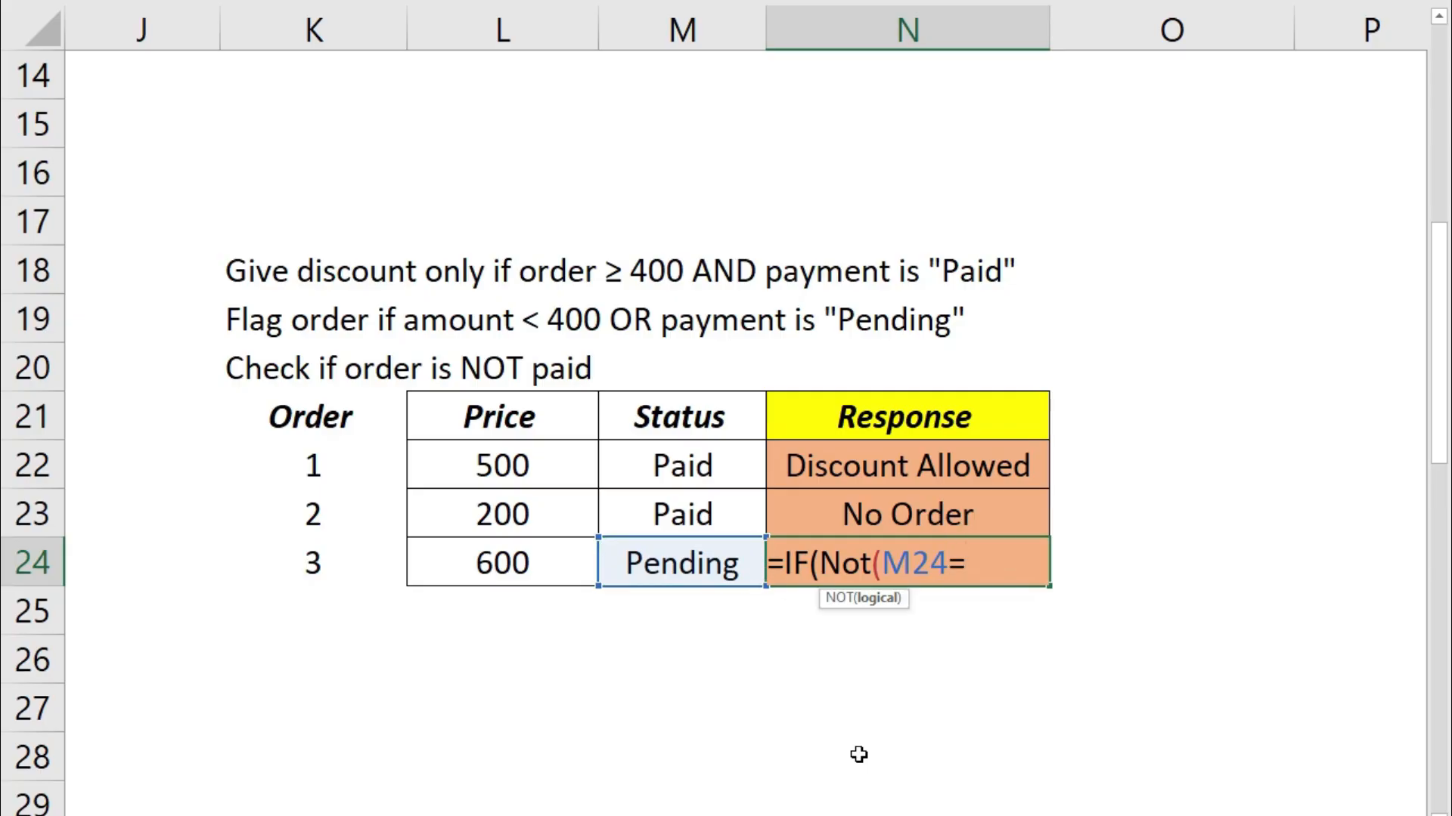
pyautogui.write('"P')
pyautogui.press('BackSpace')
pyautogui.write('"Paid")')
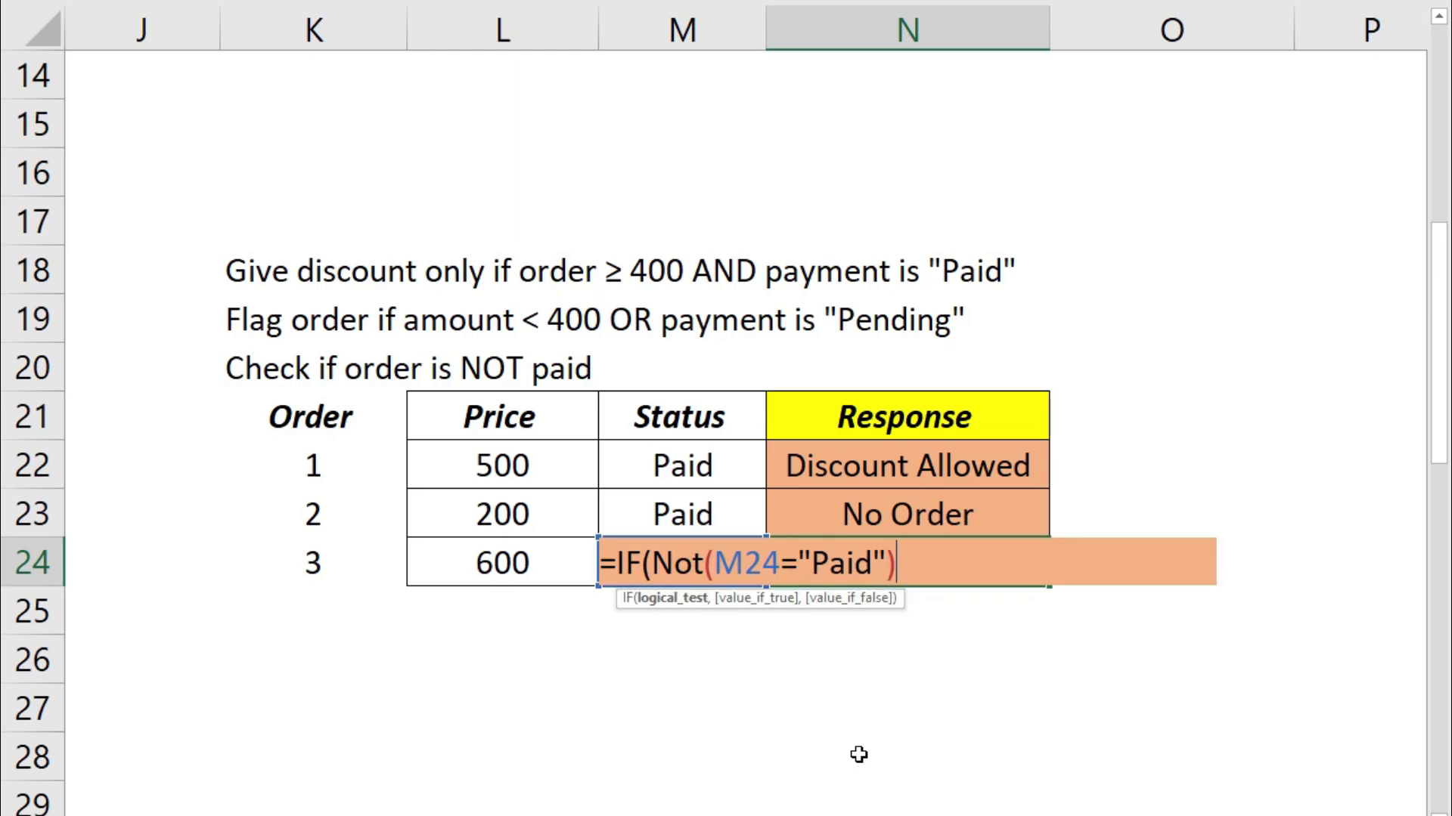
# Complete the IF formula in N24 with "Payment Issue" as the true result and "Ok" as the false result.
pyautogui.write(',"')
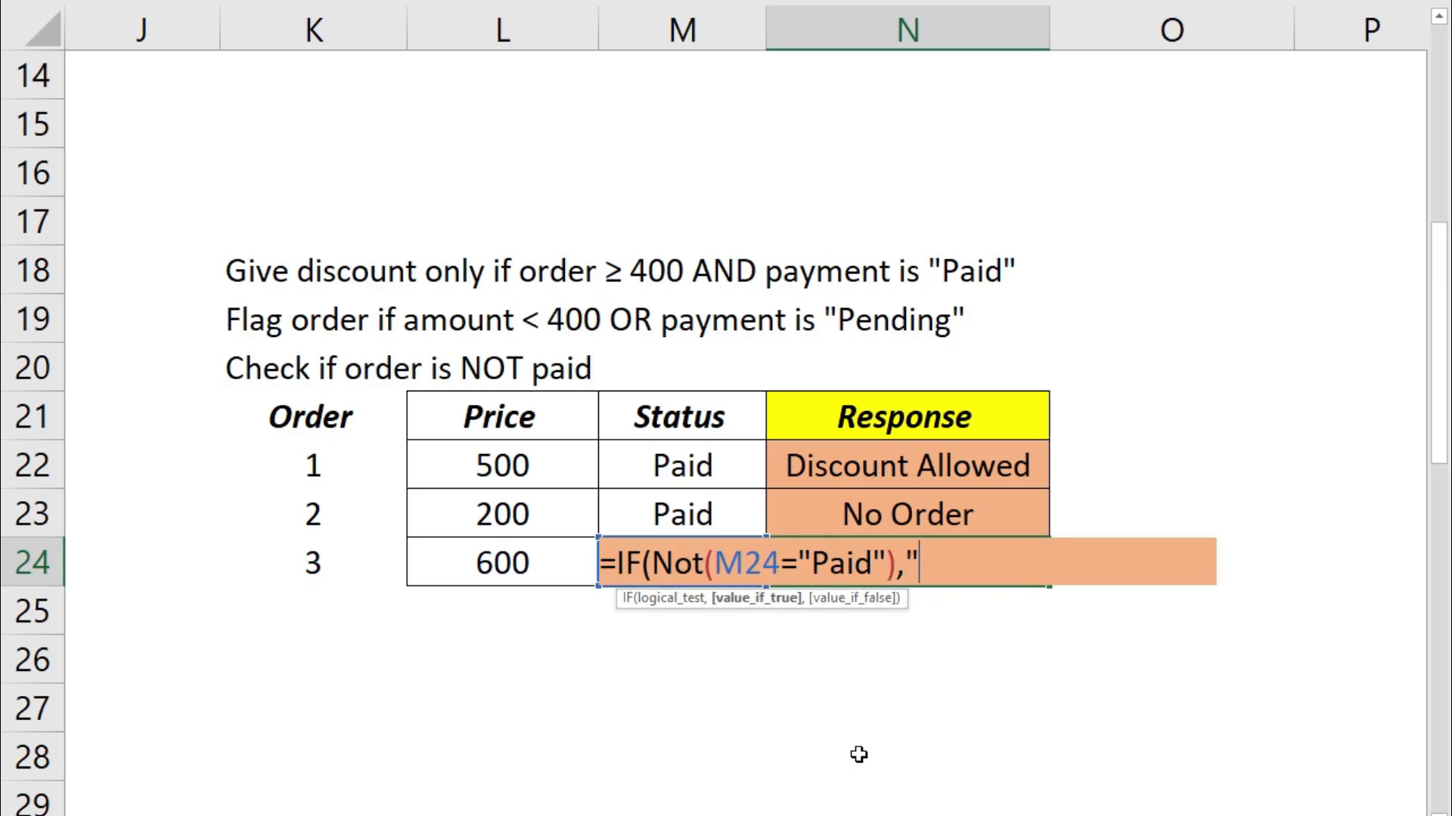
pyautogui.write('Payment Issue",')
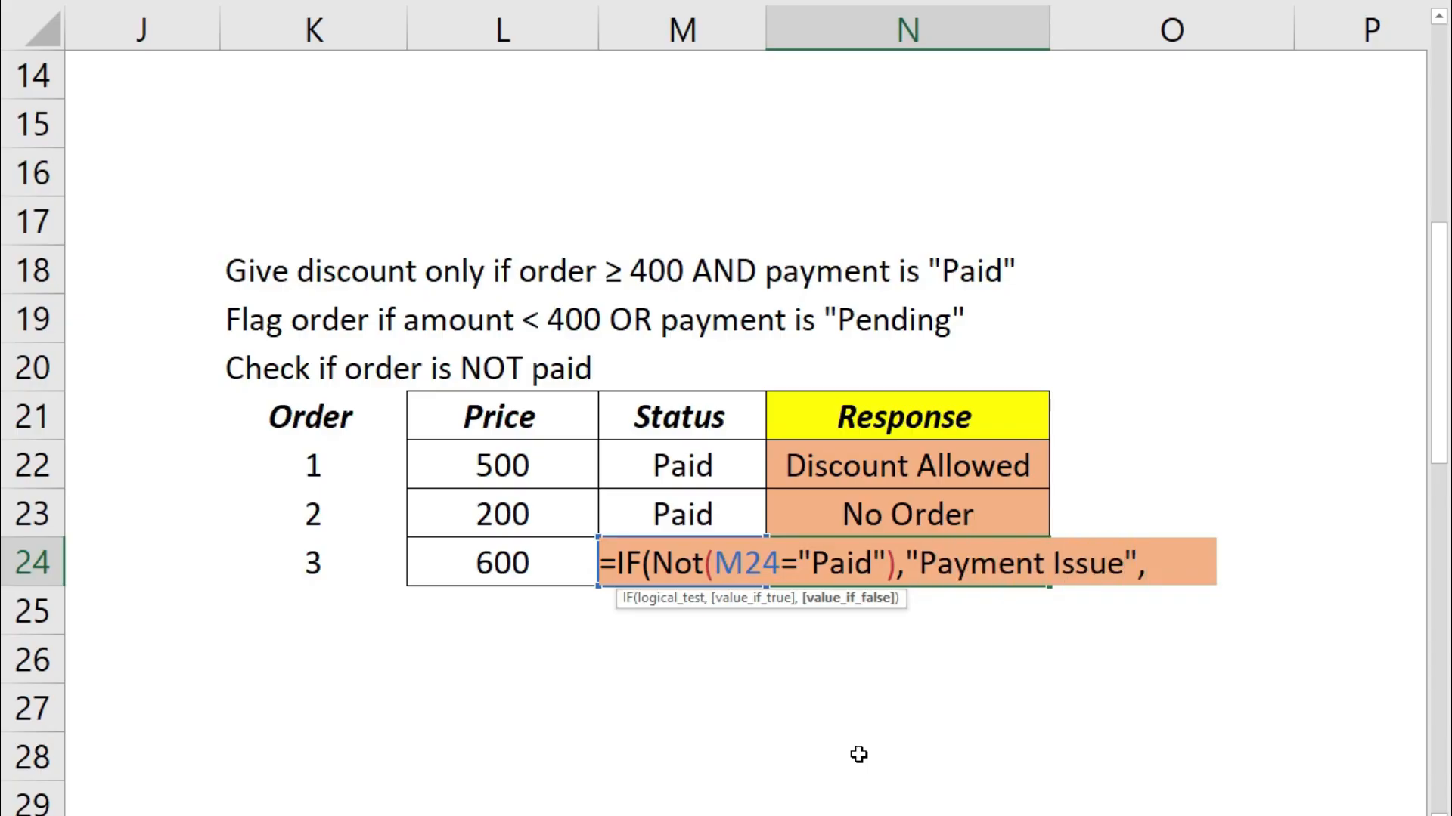
pyautogui.write('"Ok")')
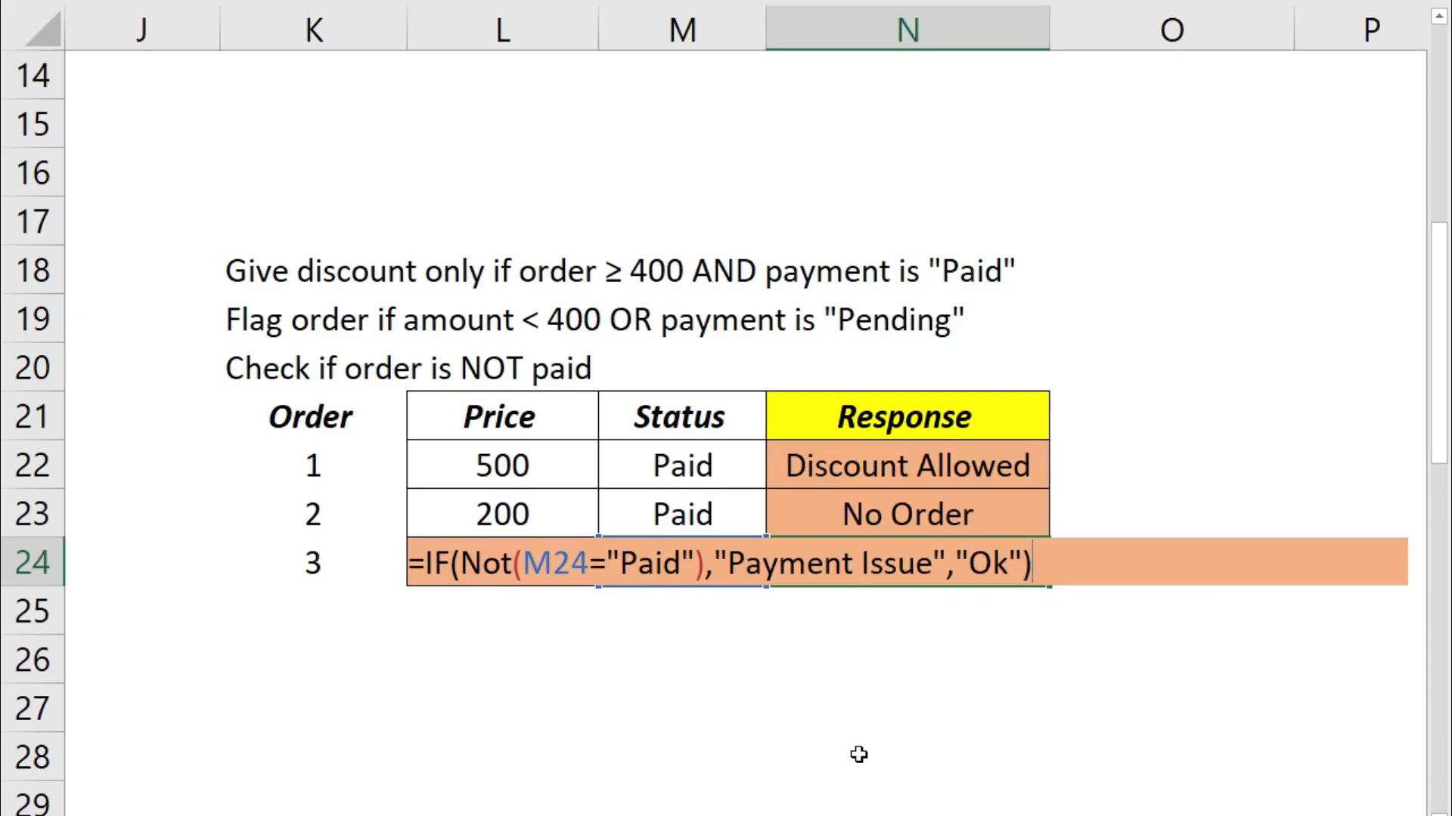
pyautogui.press('Return')
# Set order 3's status in M24 to "Paid" to test the NOT formula.
pyautogui.press('Up')
pyautogui.press('Left')
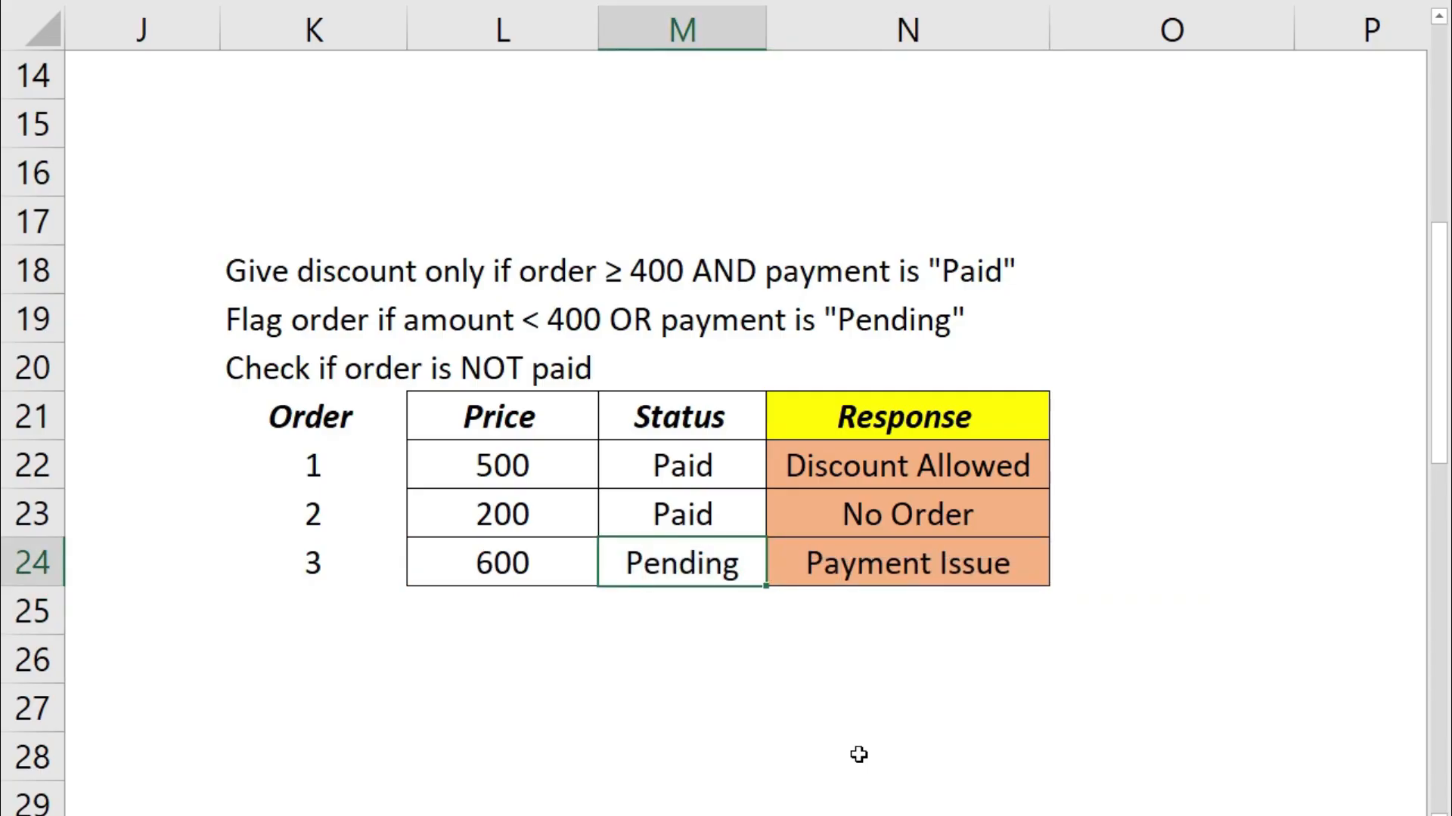
pyautogui.write('Paid')
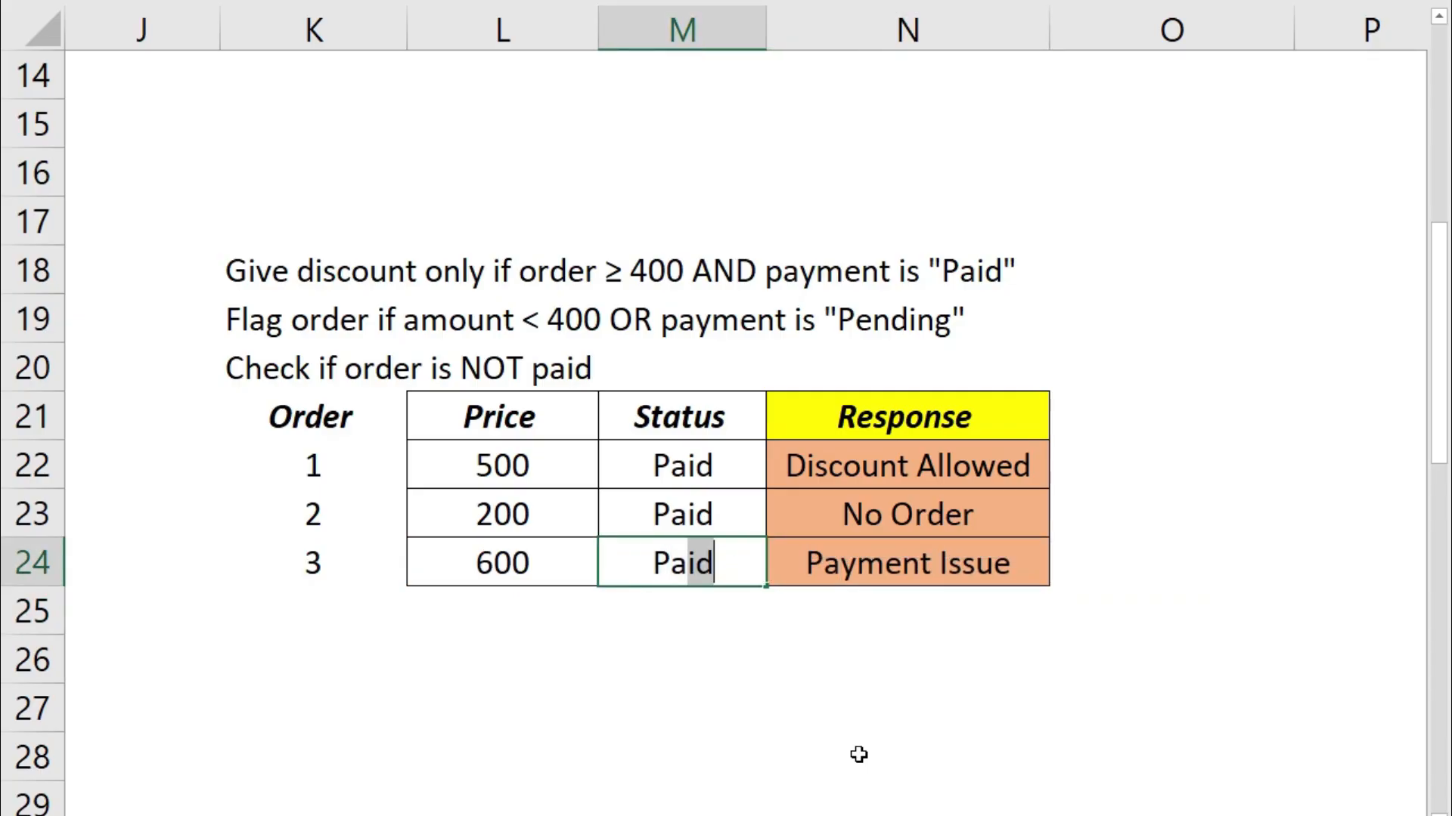
pyautogui.press('Return')
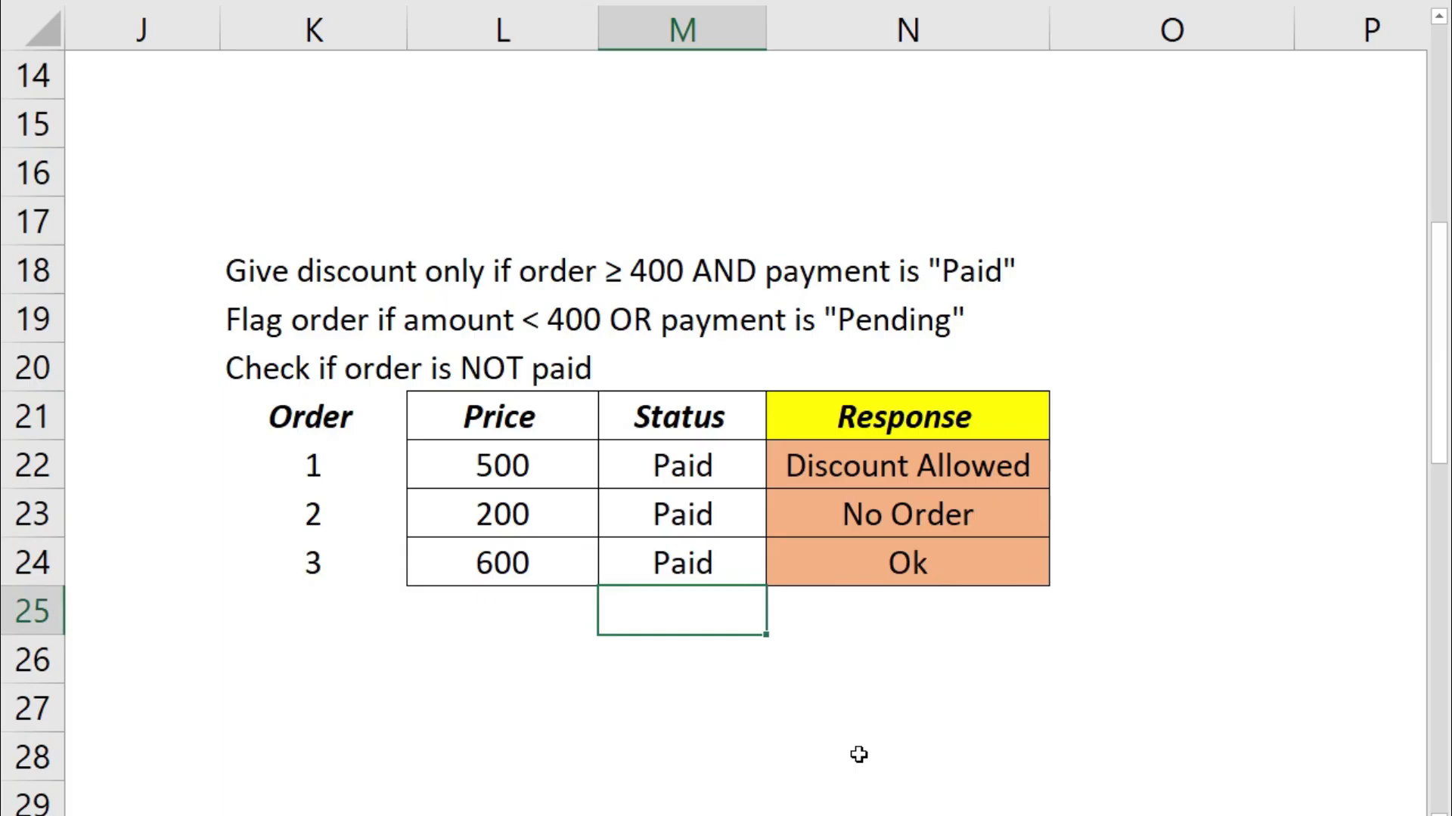